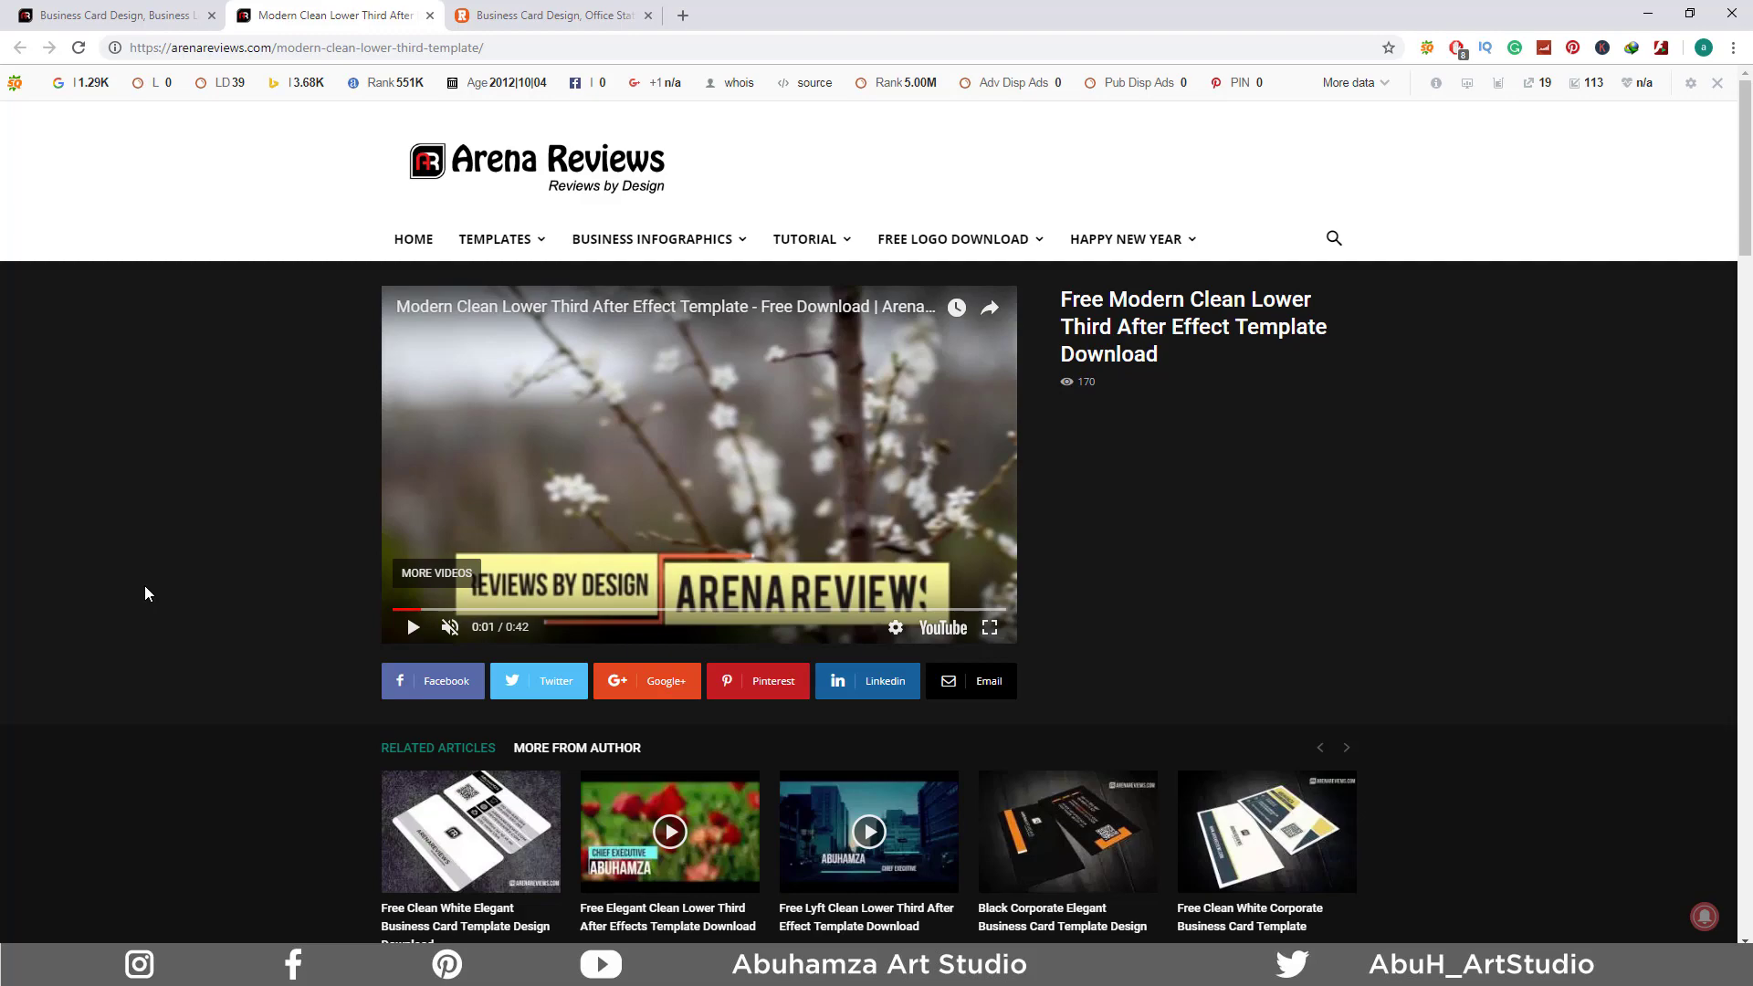
Scroll the lower-third template article down to its download link
{"action": "scroll", "coordinate": [146, 593], "scroll_direction": "down", "scroll_amount": 6}
{"action": "scroll", "coordinate": [146, 593], "scroll_direction": "down", "scroll_amount": 5}
{"action": "scroll", "coordinate": [146, 594], "scroll_direction": "down", "scroll_amount": 4}
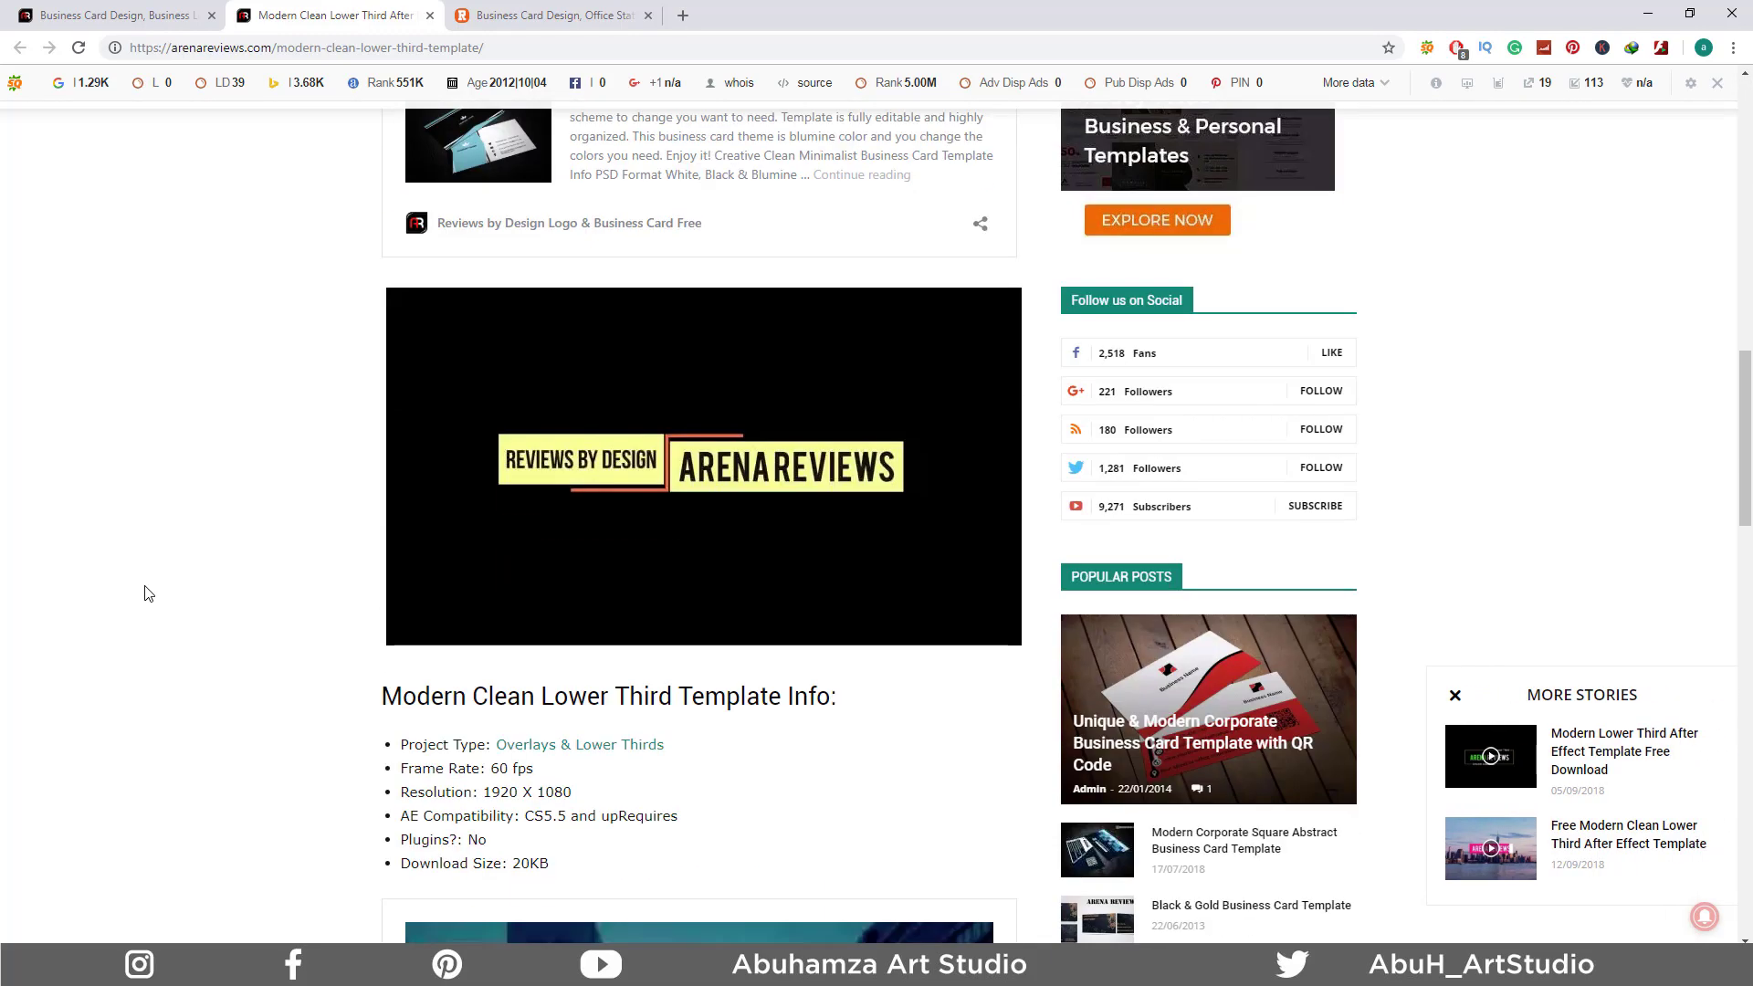
{"action": "scroll", "coordinate": [146, 593], "scroll_direction": "down", "scroll_amount": 3}
{"action": "scroll", "coordinate": [146, 594], "scroll_direction": "down", "scroll_amount": 8}
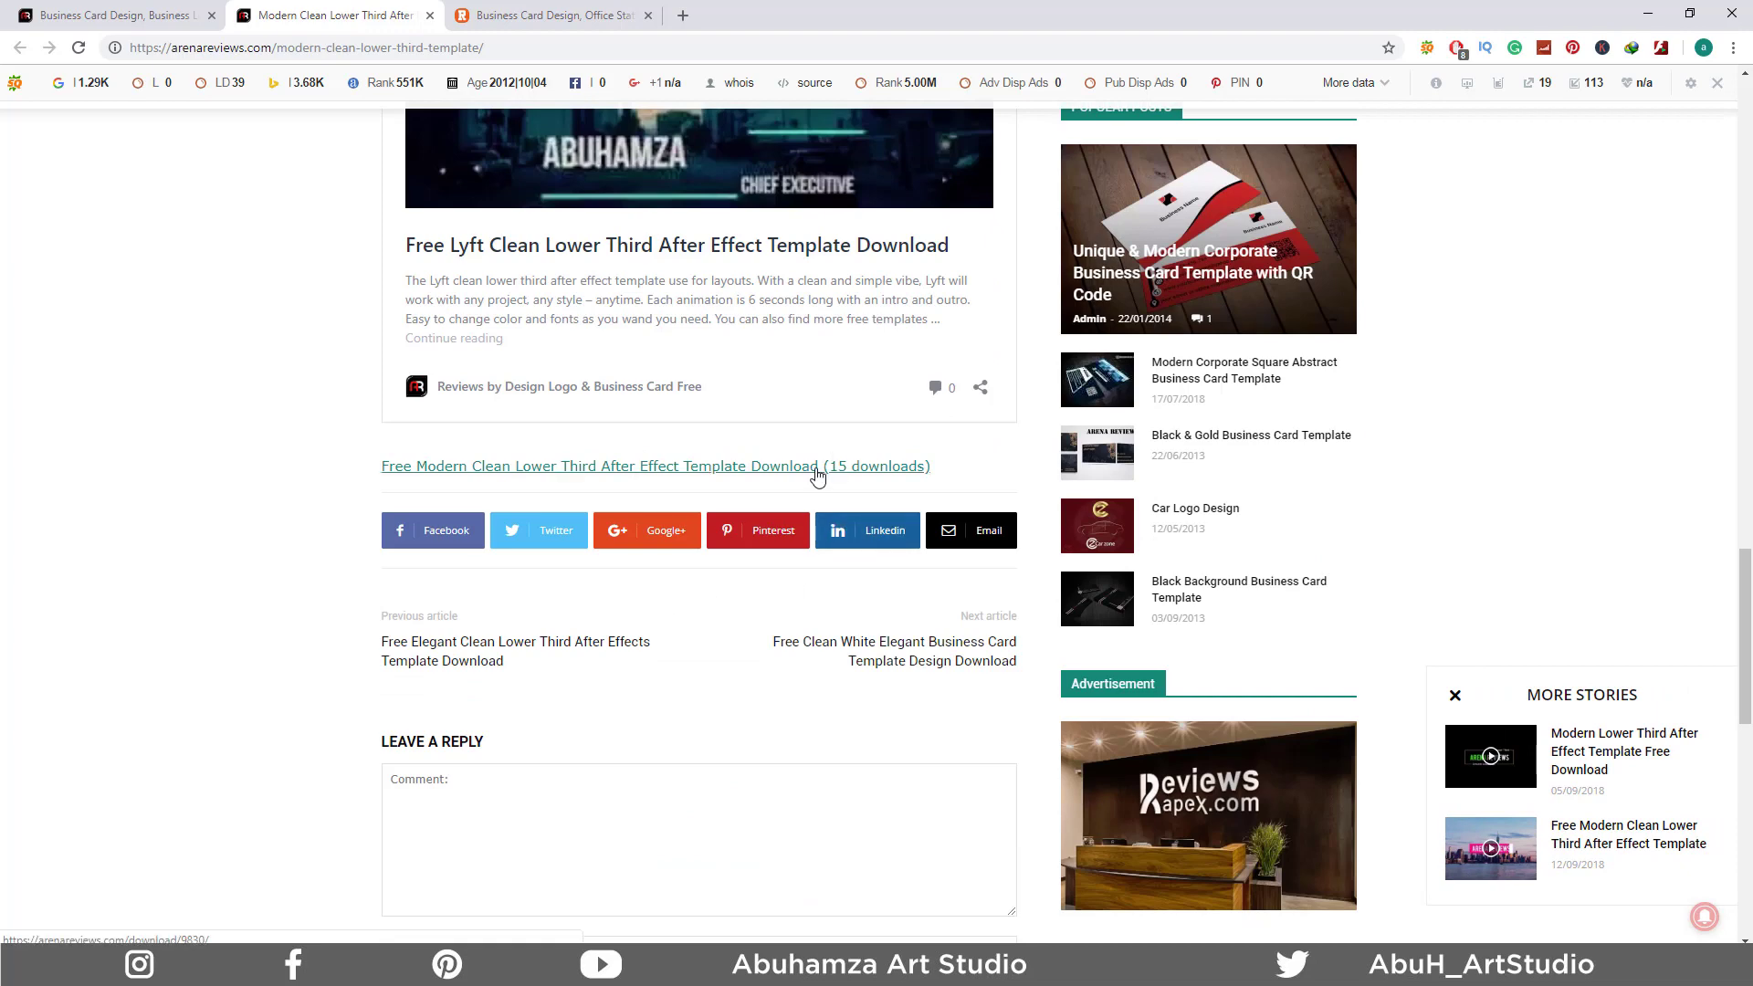
Look over the Arena Reviews homepage and its Templates menu, then return to the article
{"action": "left_click", "coordinate": [101, 15]}
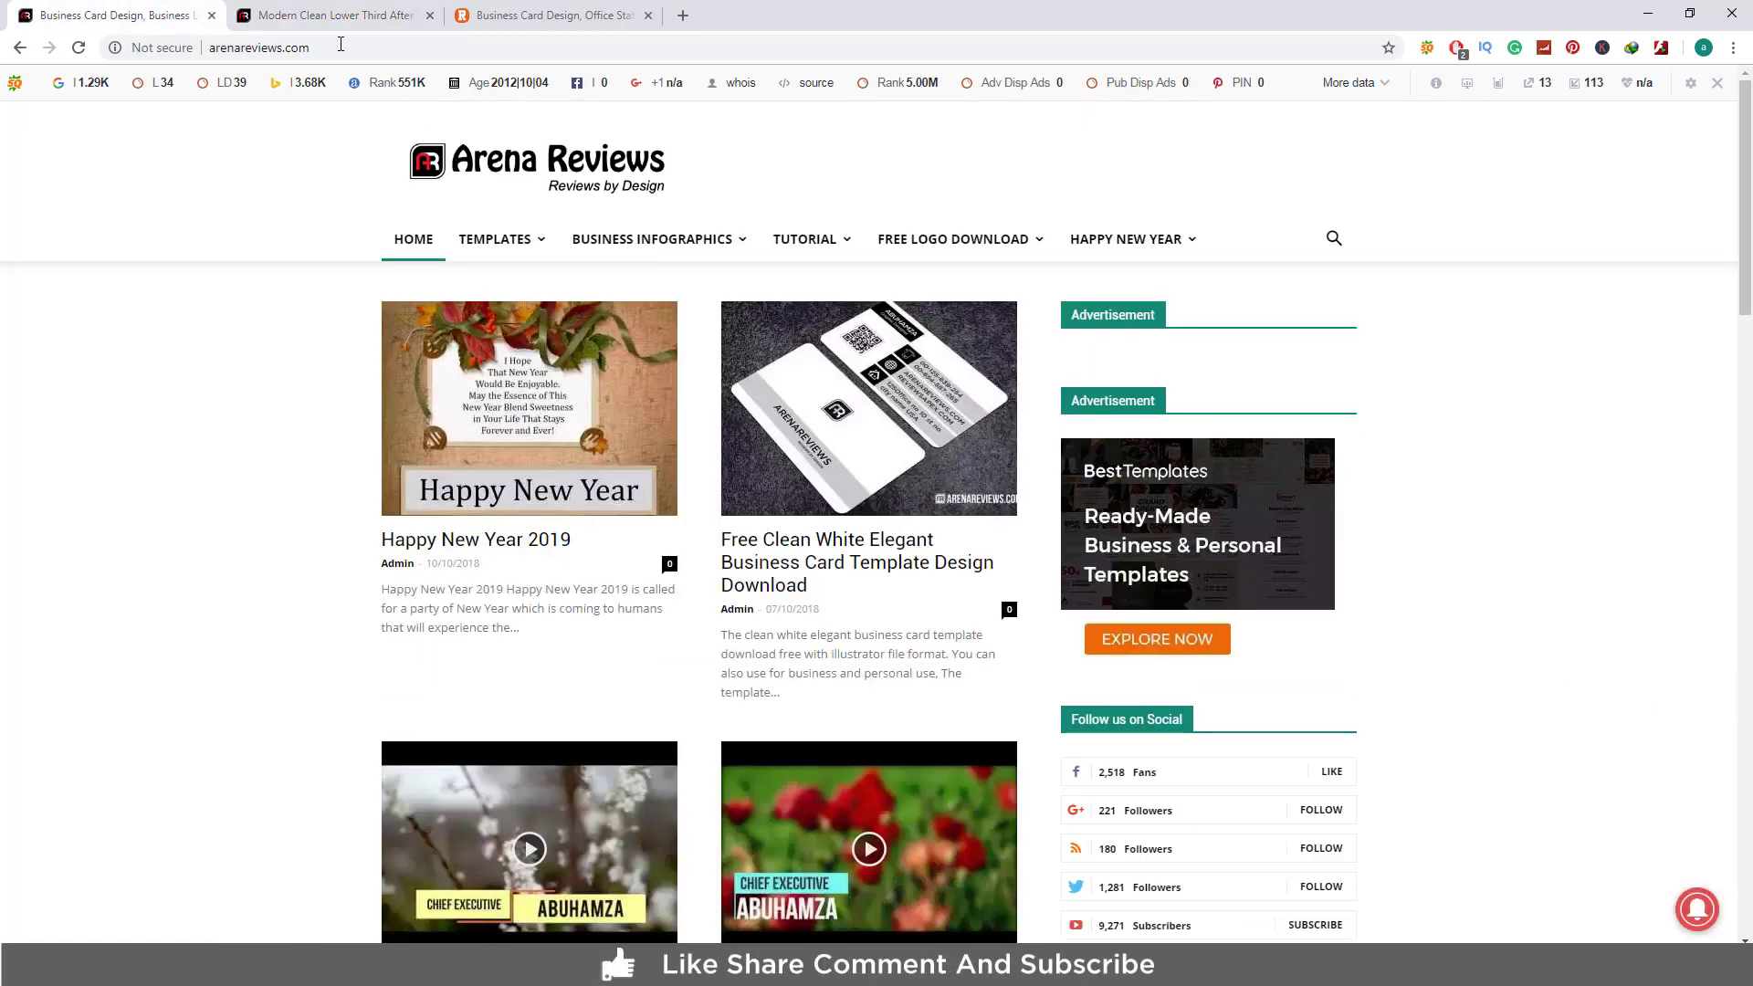
{"action": "mouse_move", "coordinate": [494, 243]}
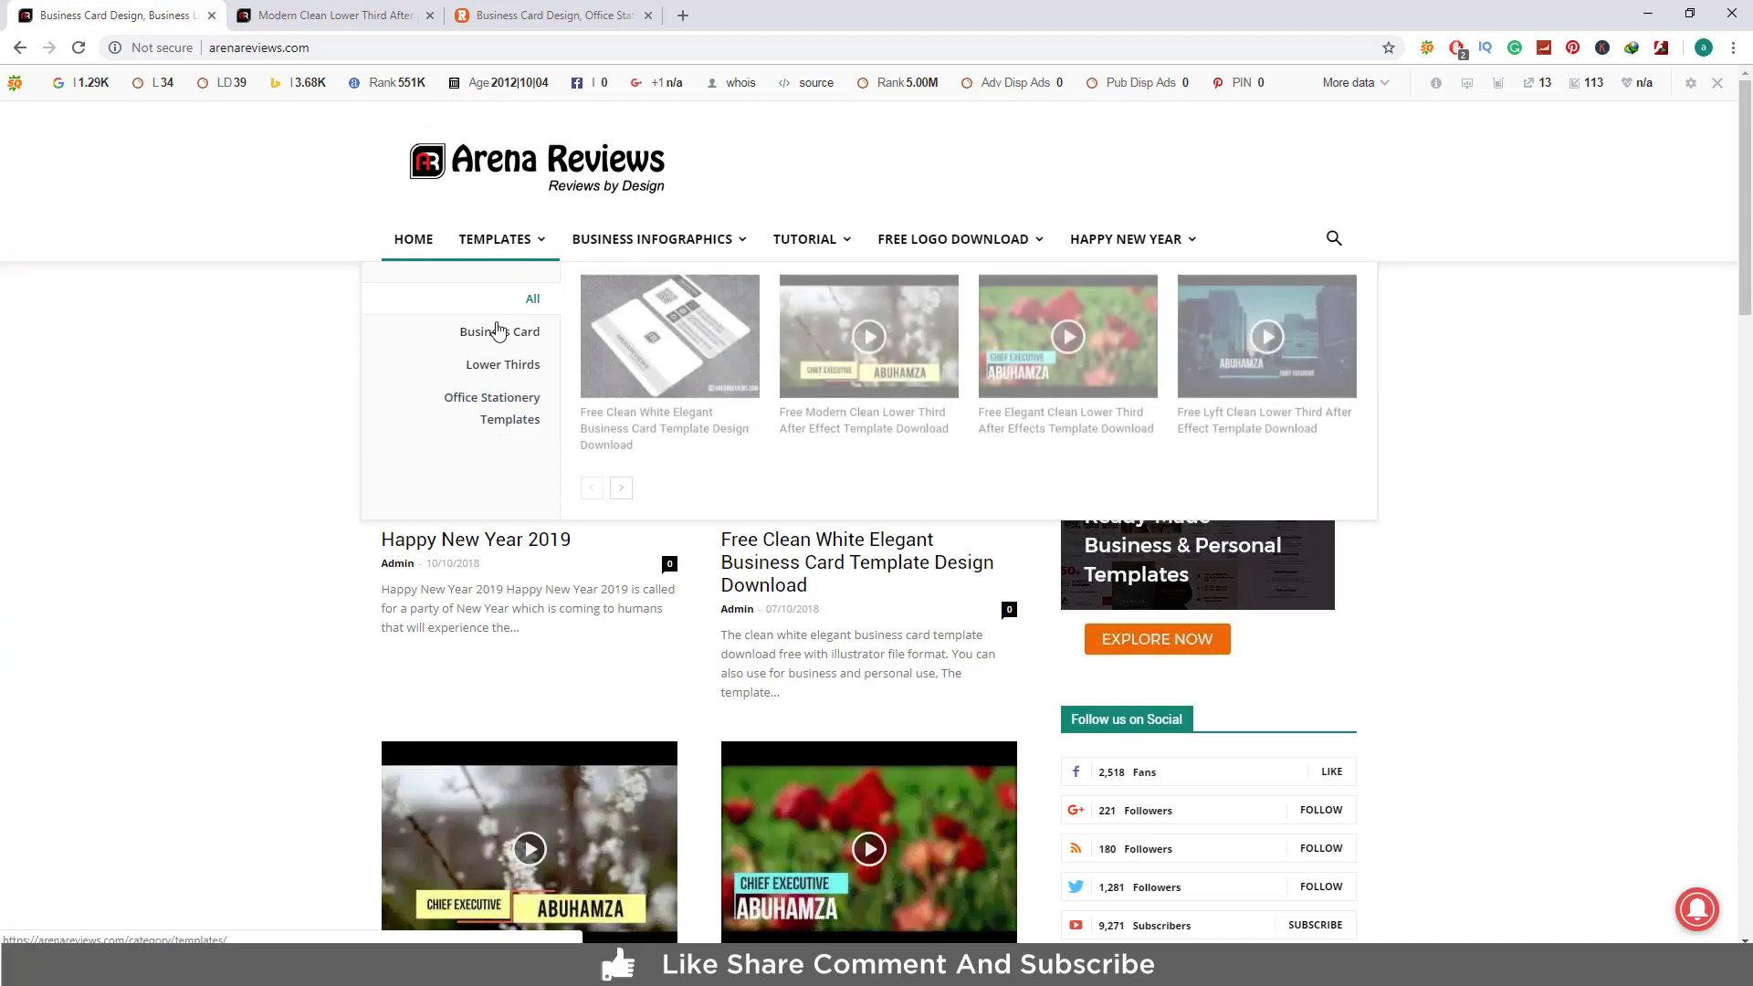
{"action": "mouse_move", "coordinate": [492, 408]}
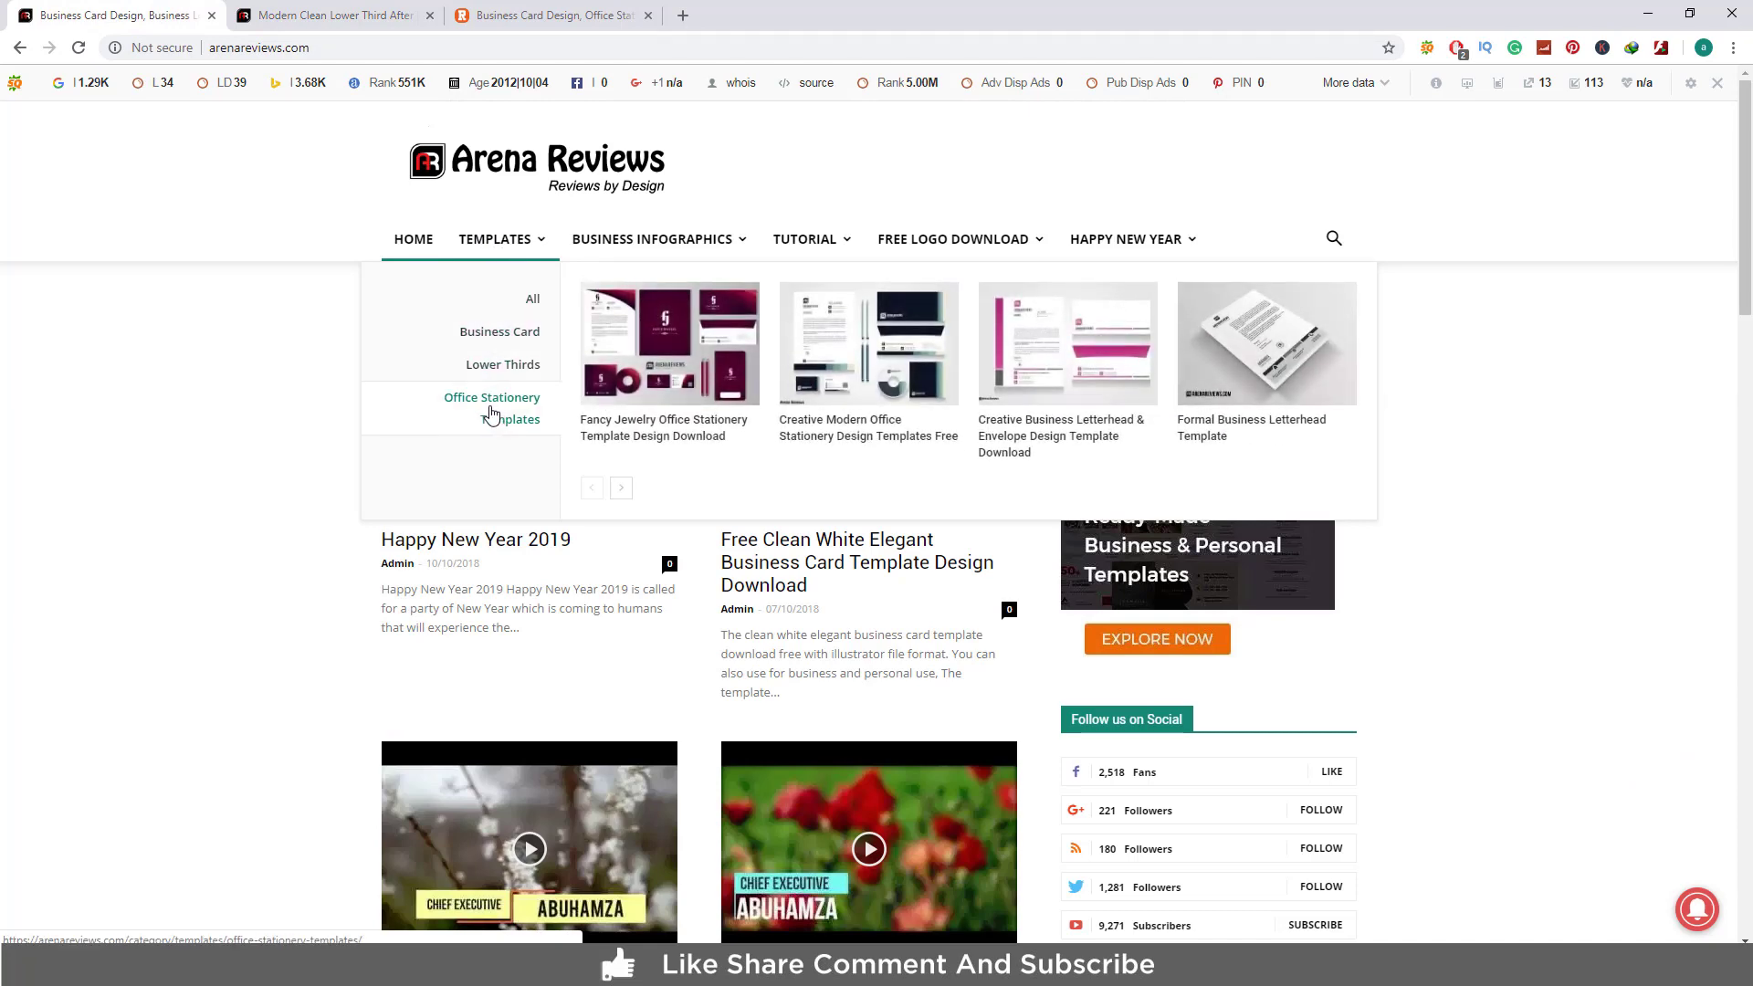
{"action": "left_click", "coordinate": [293, 16]}
Create a new composition named Lower Third at 60 fps
{"action": "left_click", "coordinate": [538, 16]}
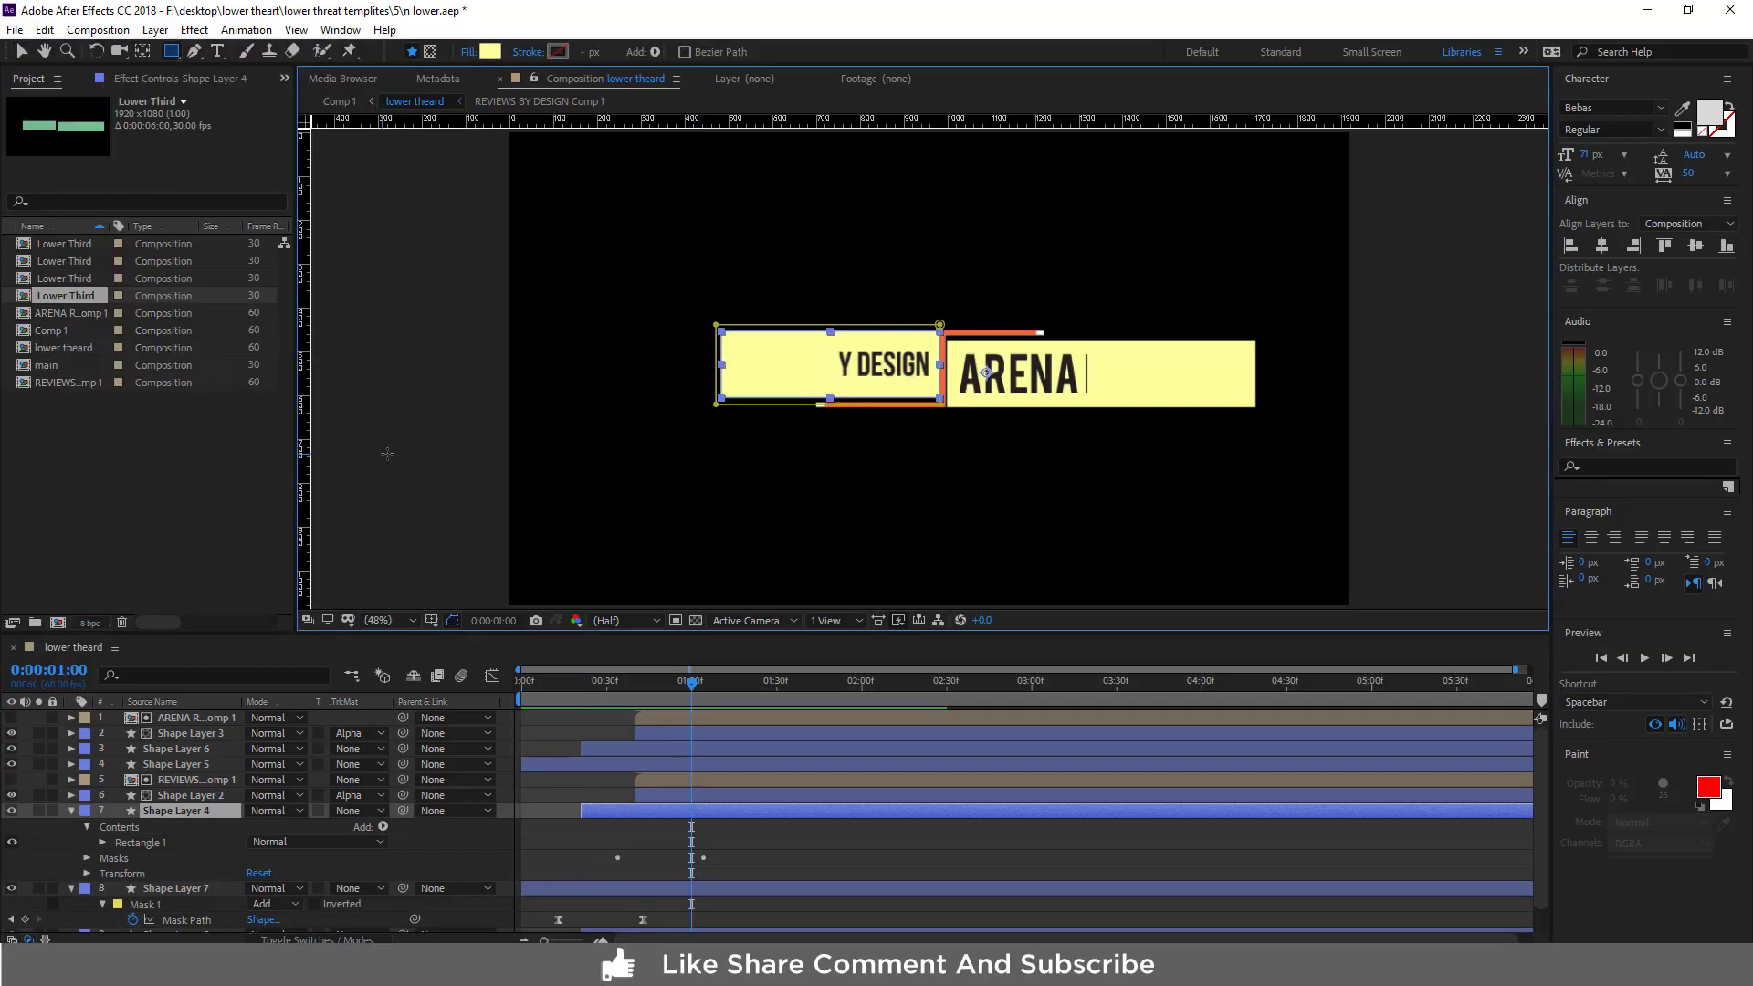
{"action": "left_click", "coordinate": [100, 30]}
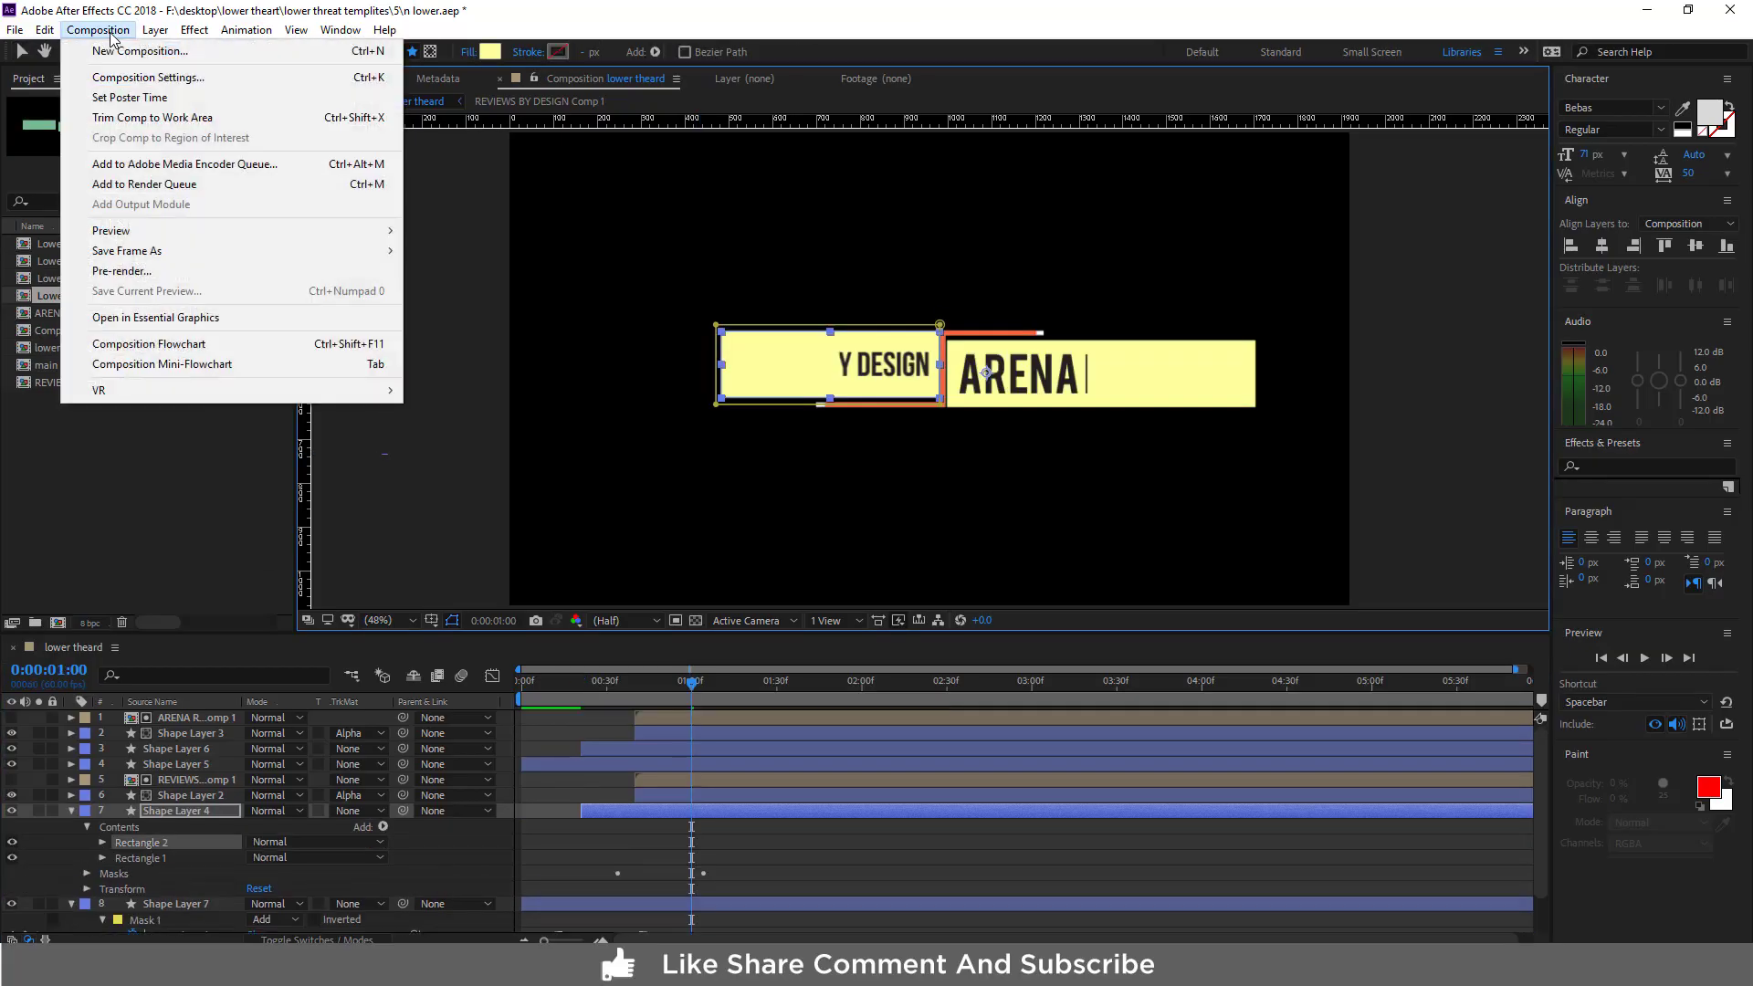
{"action": "left_click", "coordinate": [380, 53]}
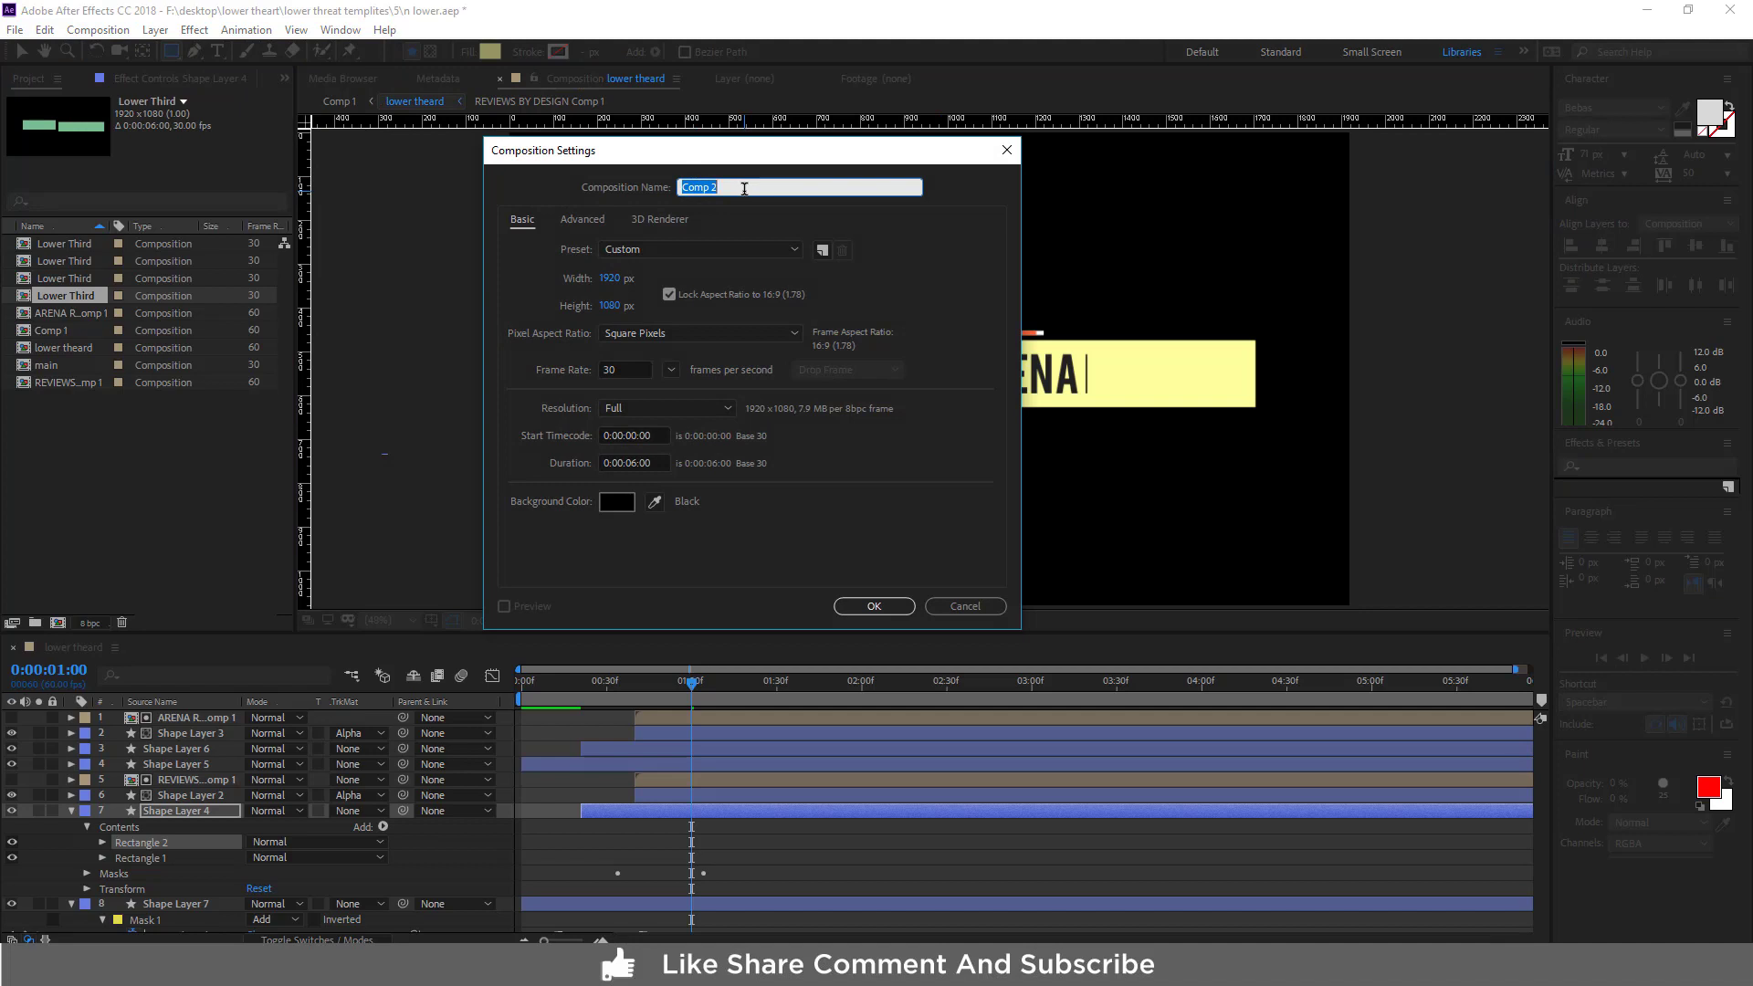
{"action": "type", "text": "Lower Third"}
{"action": "double_click", "coordinate": [621, 369]}
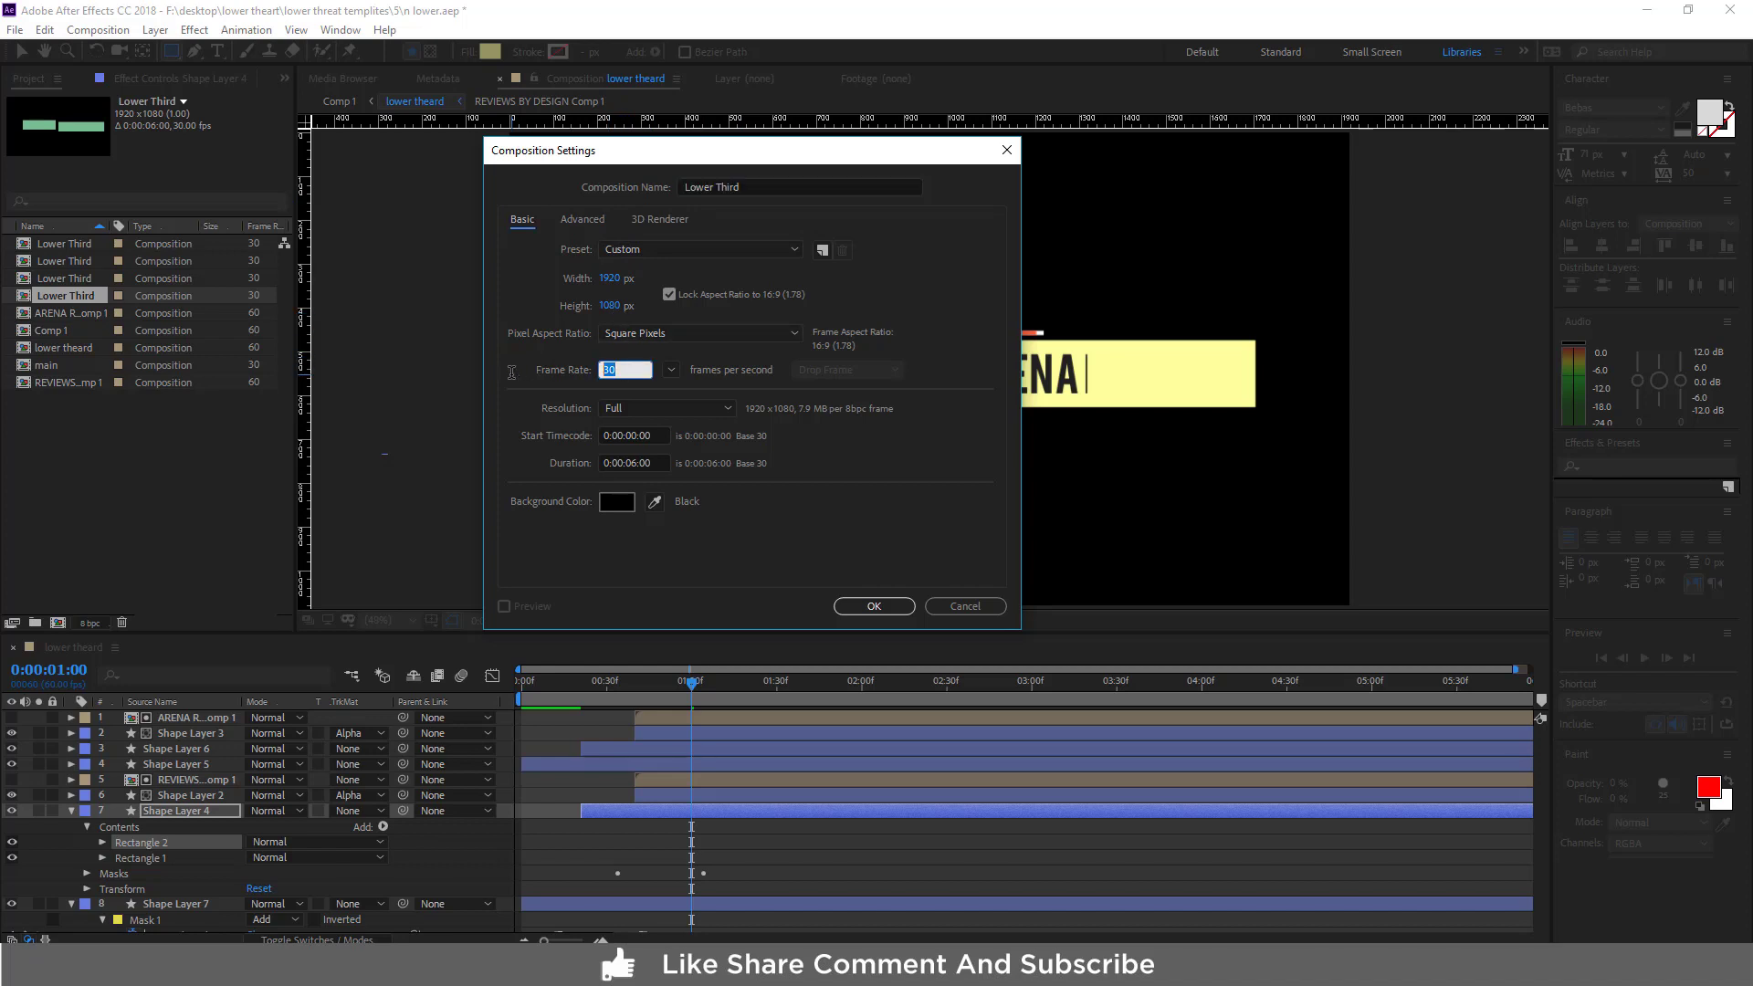
{"action": "type", "text": "60"}
{"action": "left_click", "coordinate": [875, 607]}
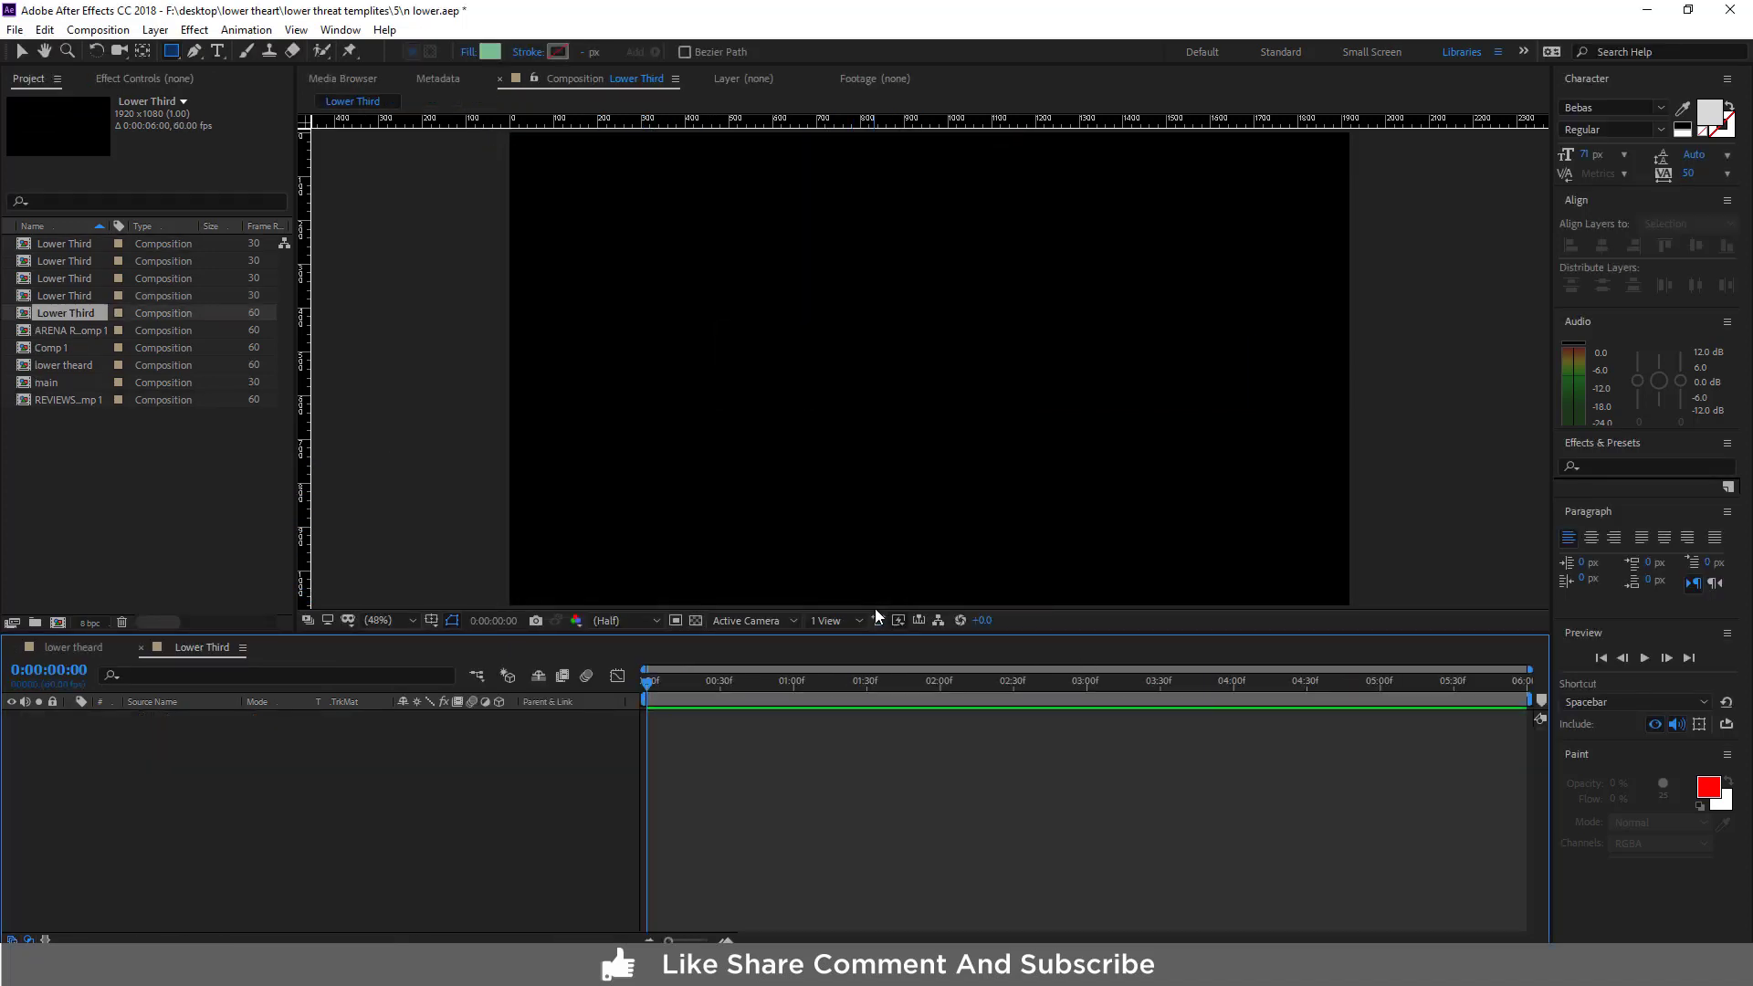
Draw a four-point stepped line with the Pen tool in the middle of the comp
{"action": "left_click", "coordinate": [193, 52]}
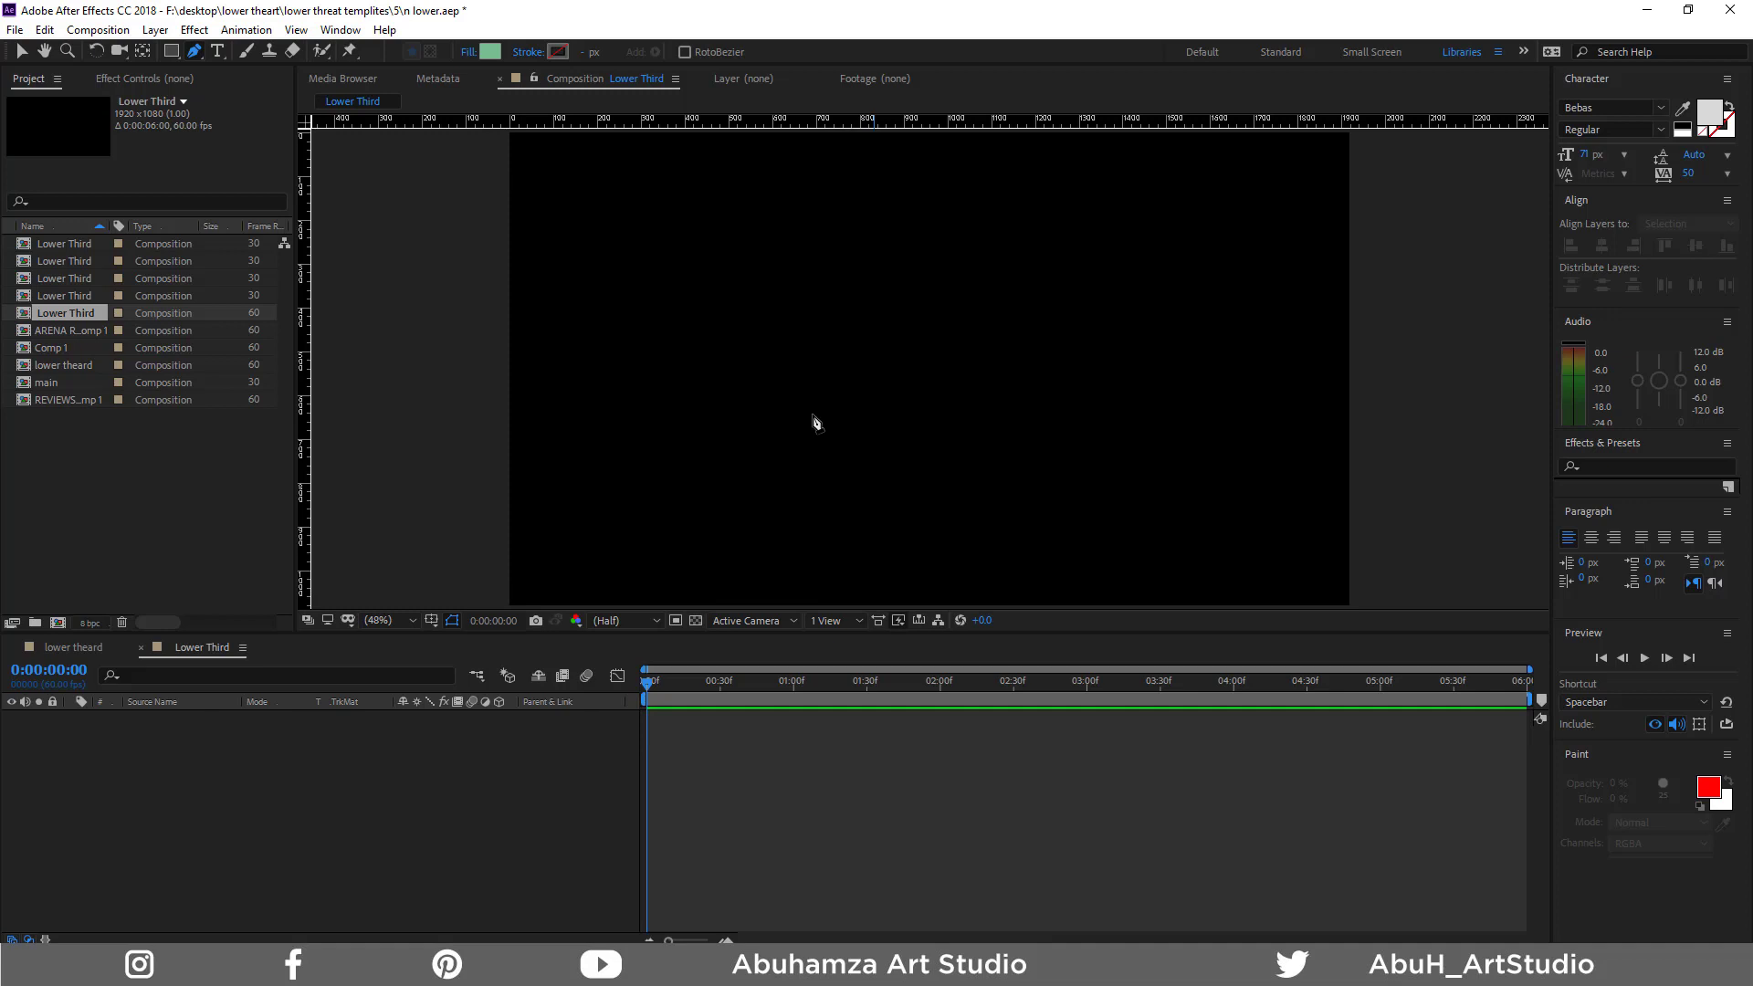
{"action": "left_click", "coordinate": [812, 414]}
{"action": "left_click", "coordinate": [946, 414]}
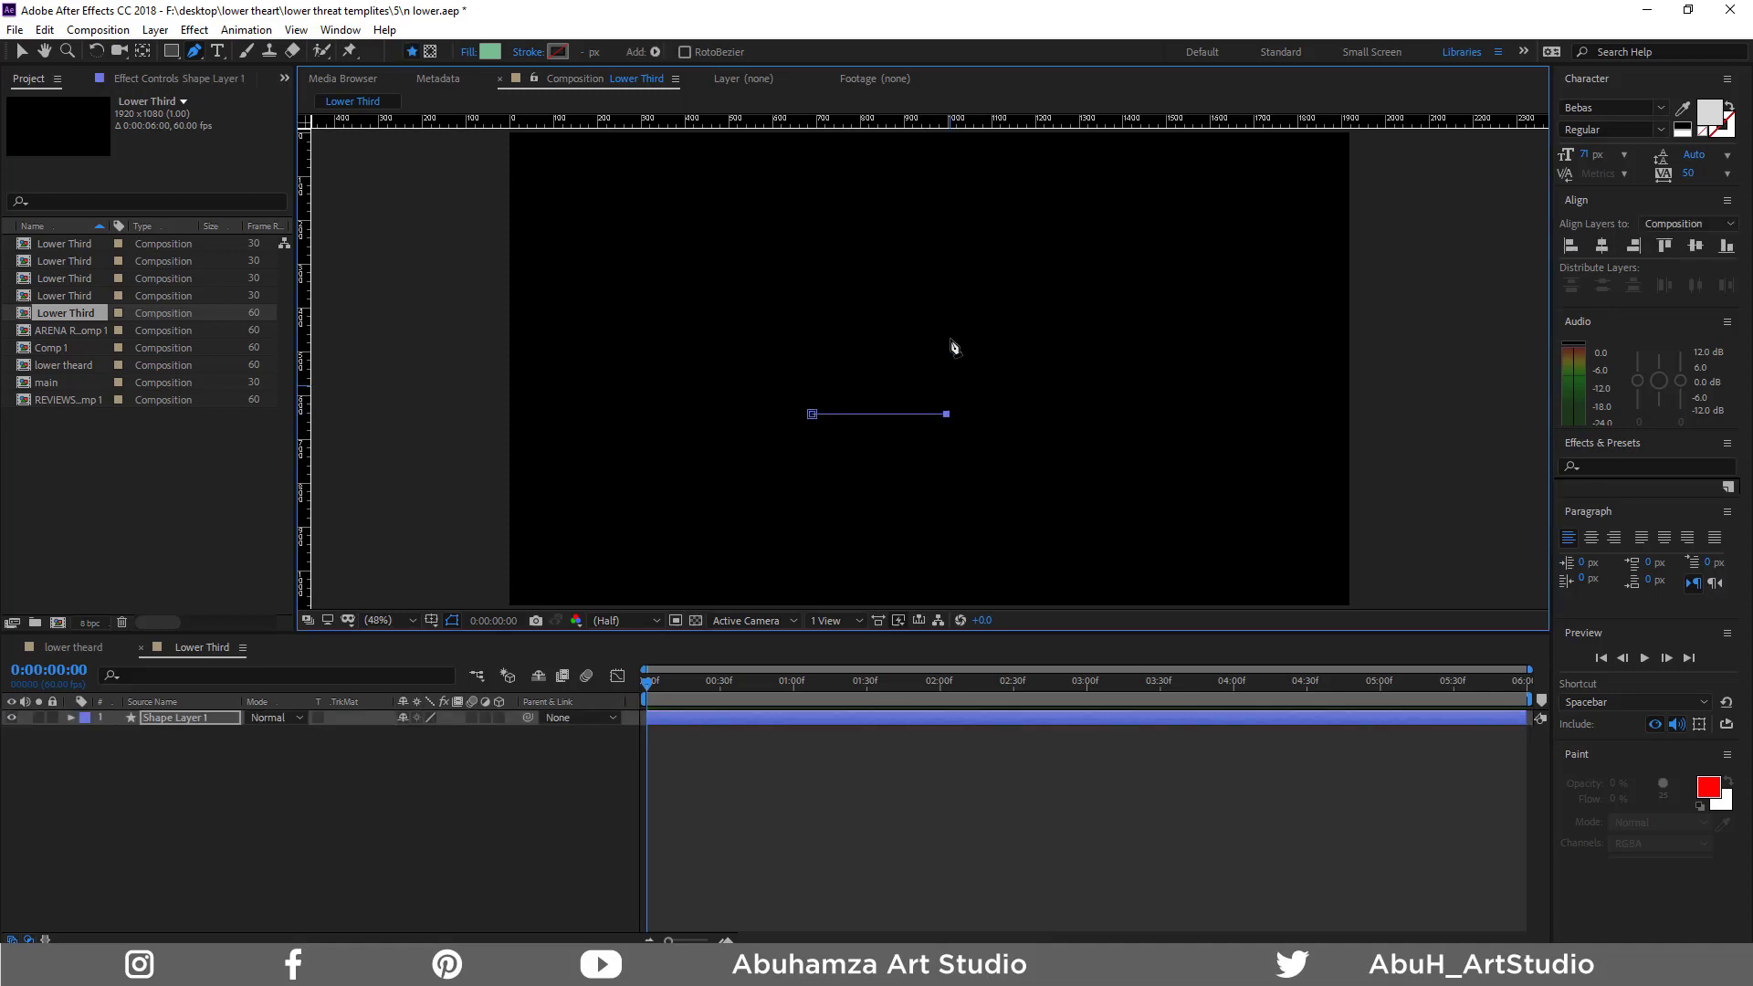
{"action": "left_click", "coordinate": [946, 324]}
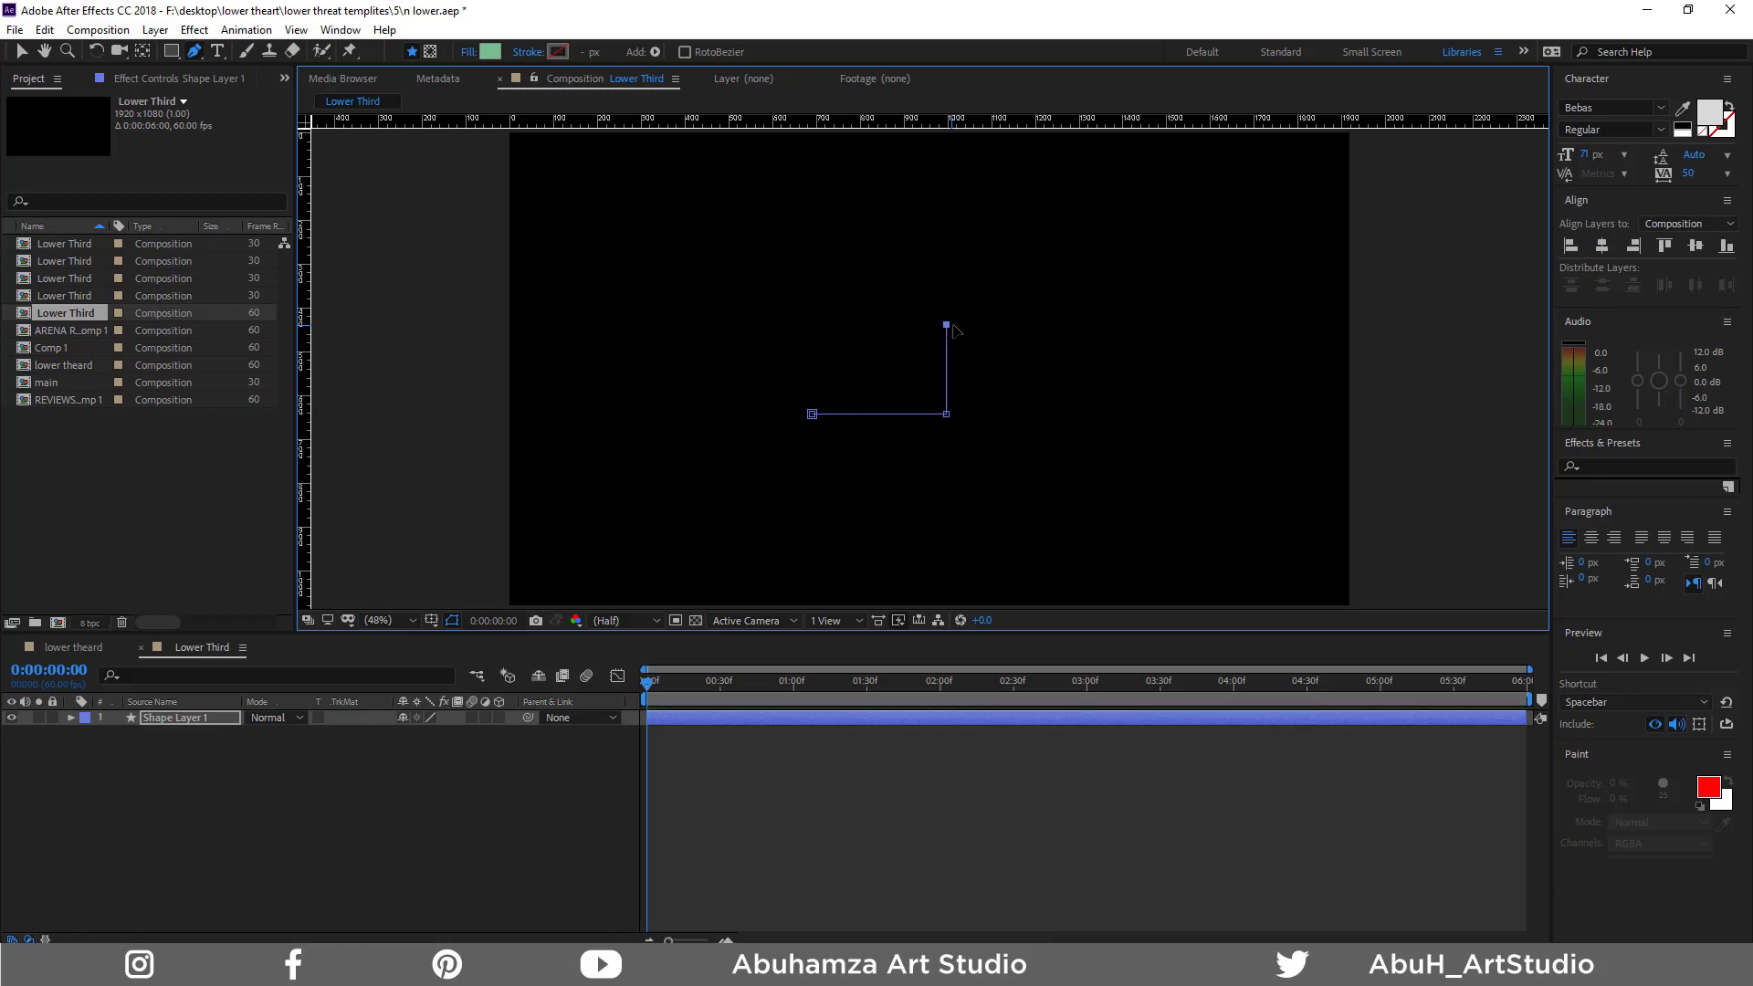
{"action": "left_click", "coordinate": [1082, 324]}
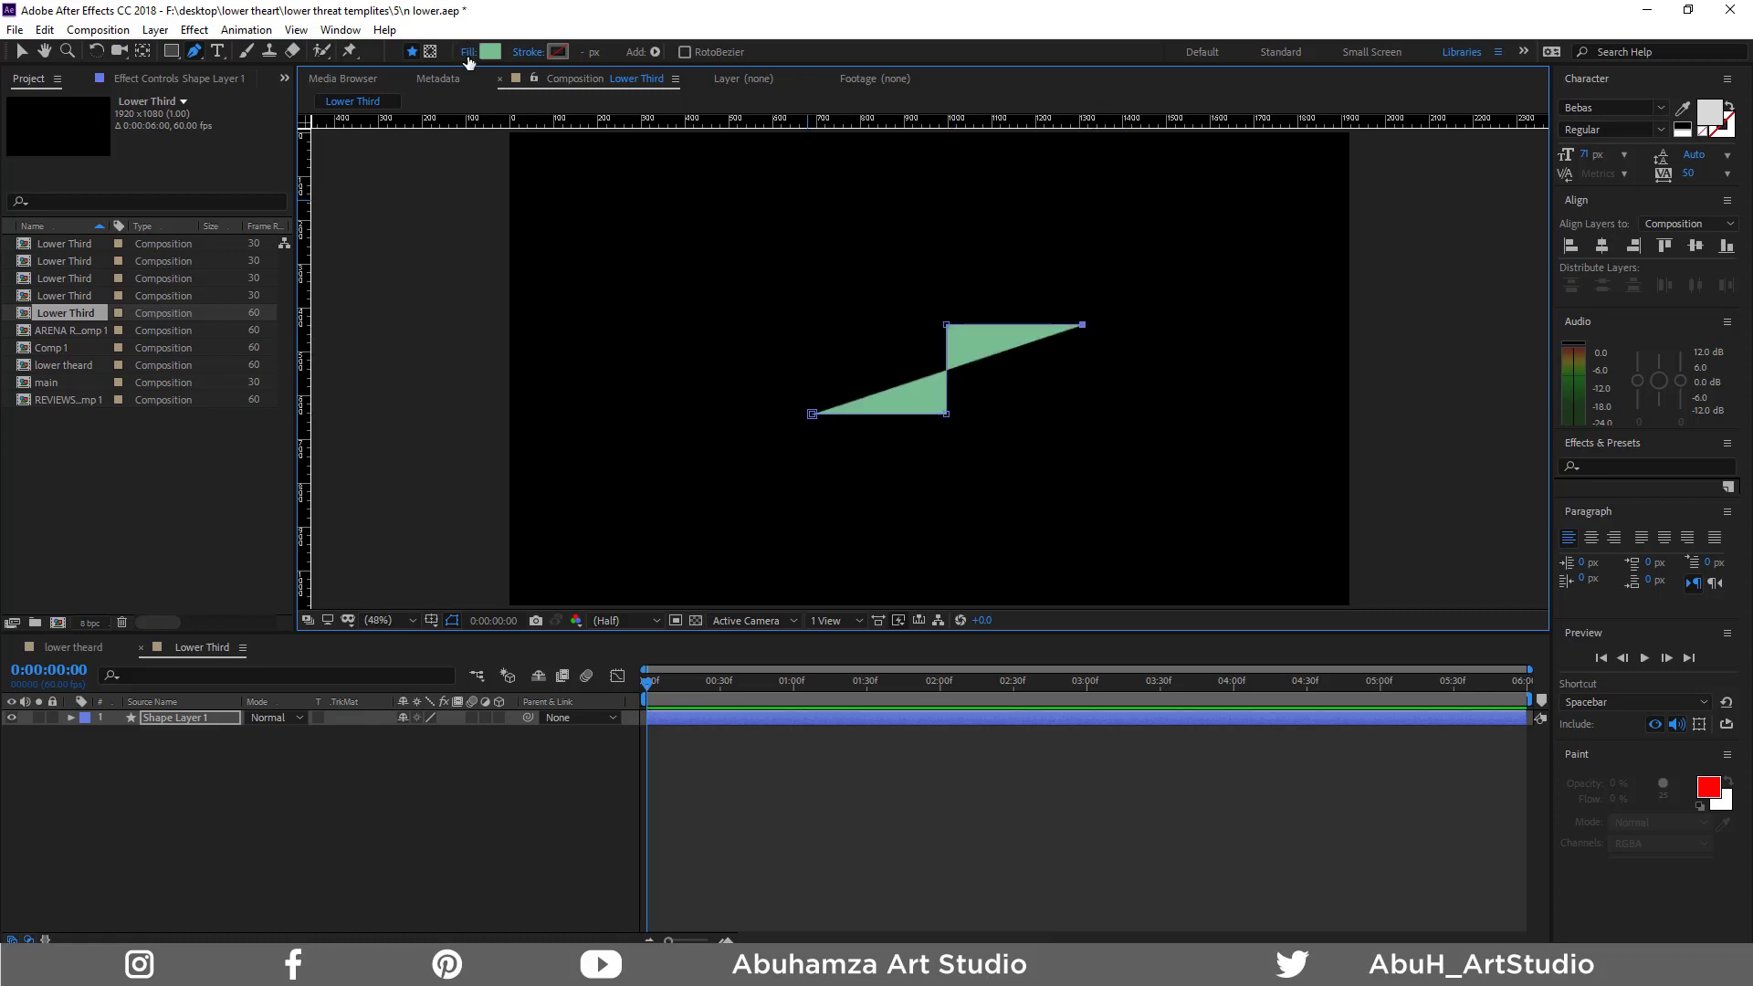
Set the shape to no fill with a white stroke
{"action": "left_click", "coordinate": [468, 51]}
{"action": "left_click", "coordinate": [251, 155]}
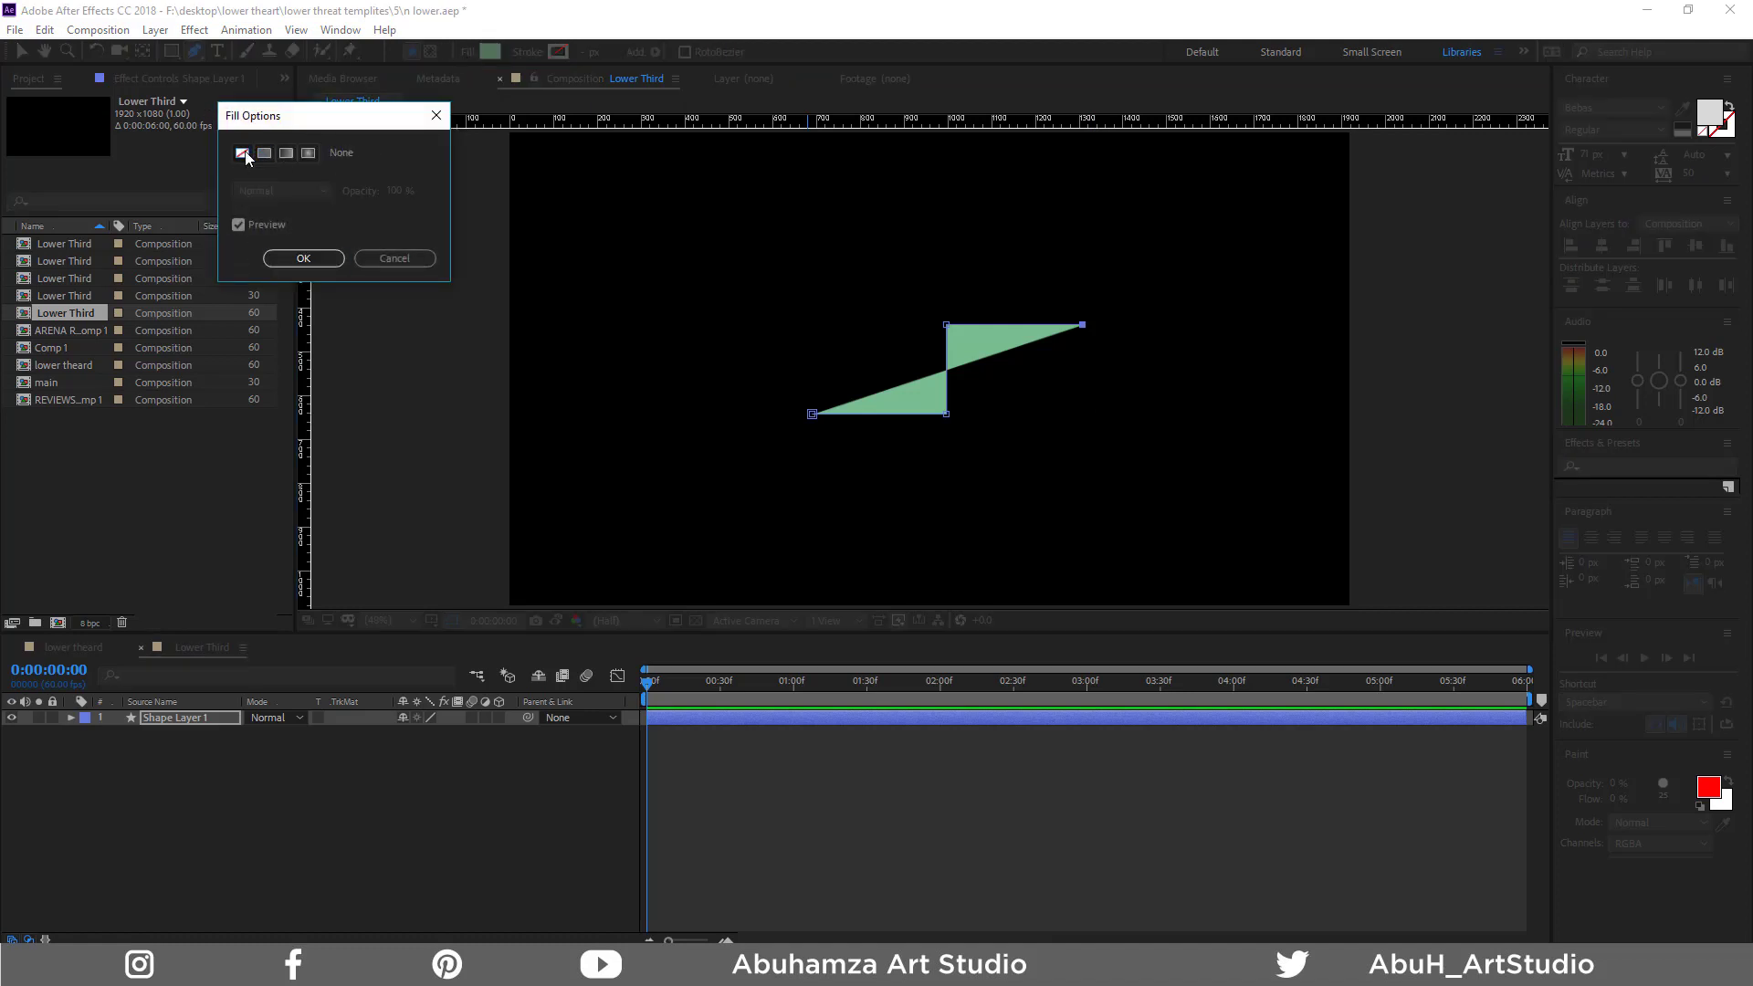
{"action": "left_click", "coordinate": [303, 259]}
{"action": "left_click", "coordinate": [557, 51]}
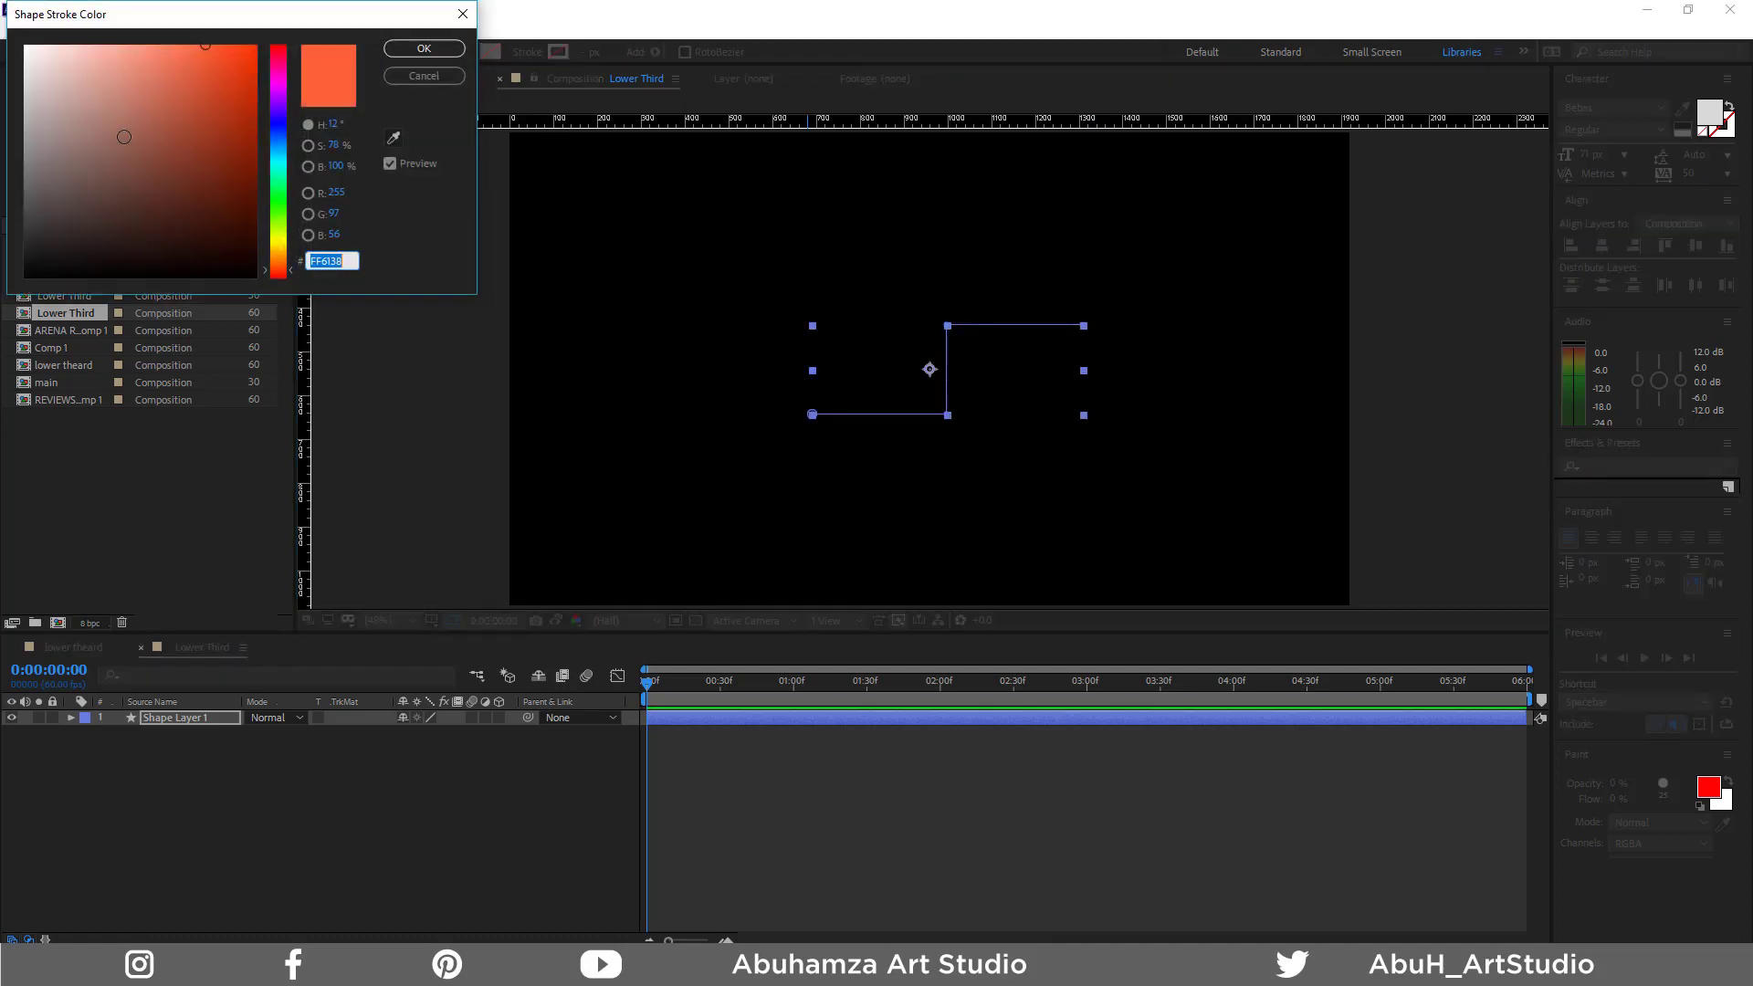
{"action": "left_click", "coordinate": [25, 45]}
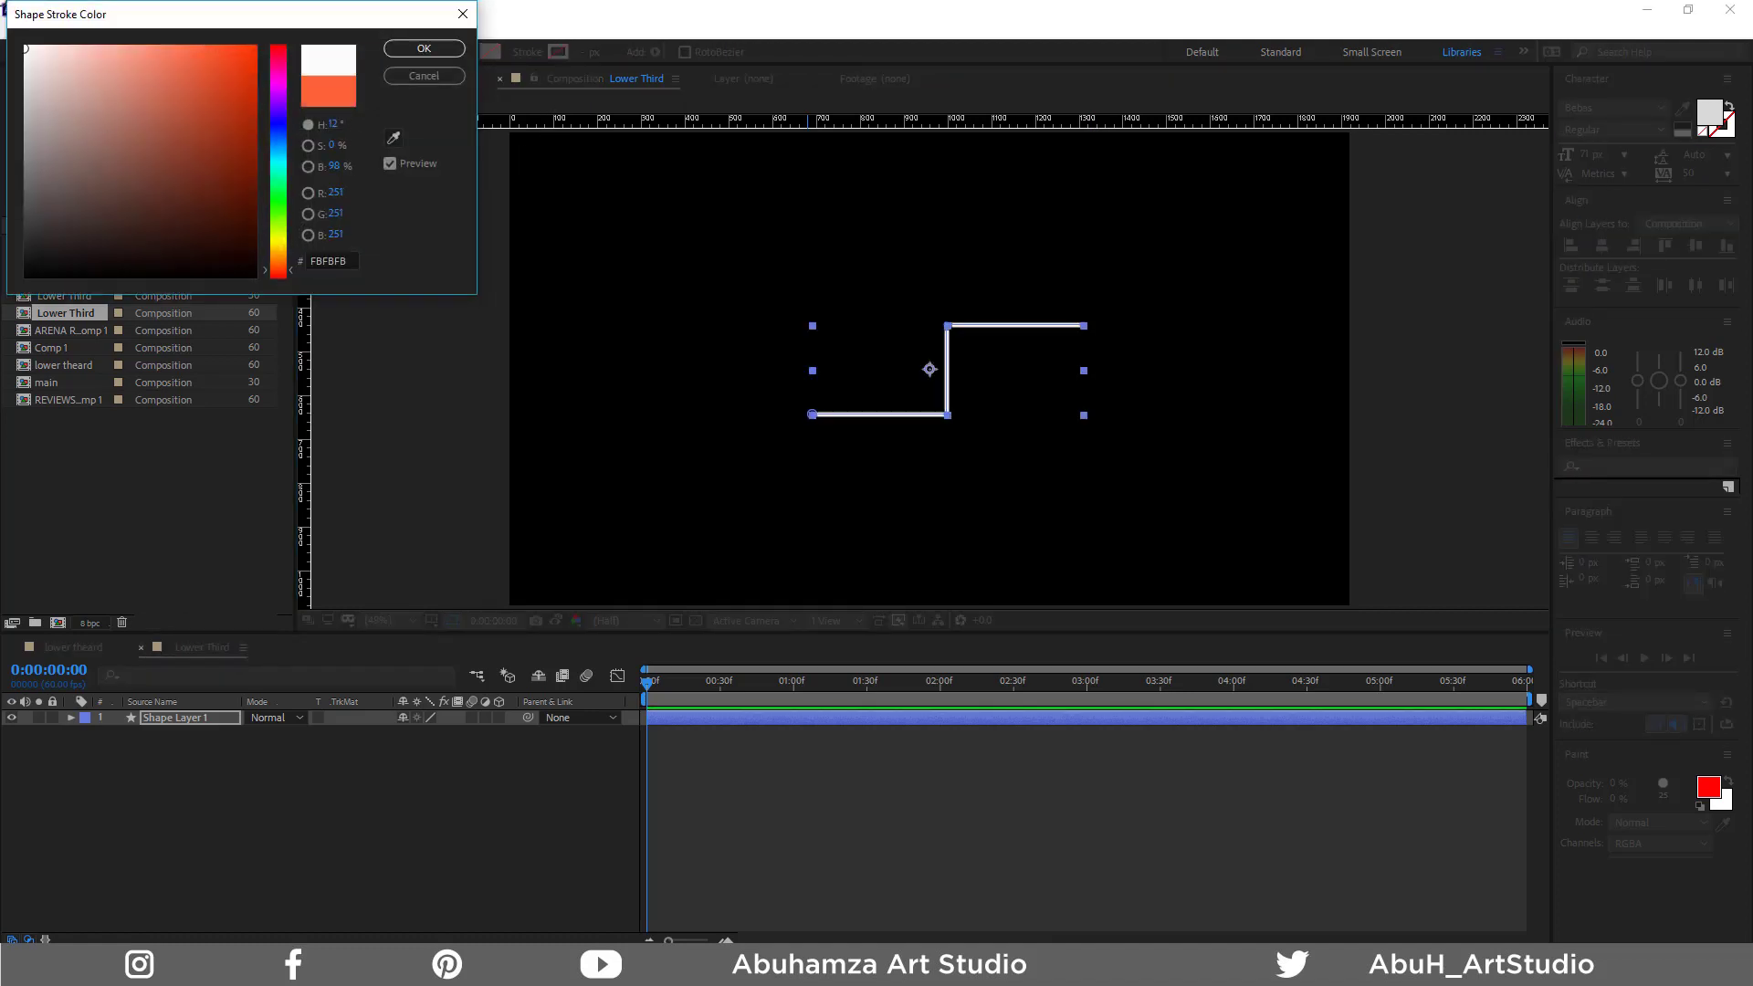
{"action": "left_click", "coordinate": [428, 50]}
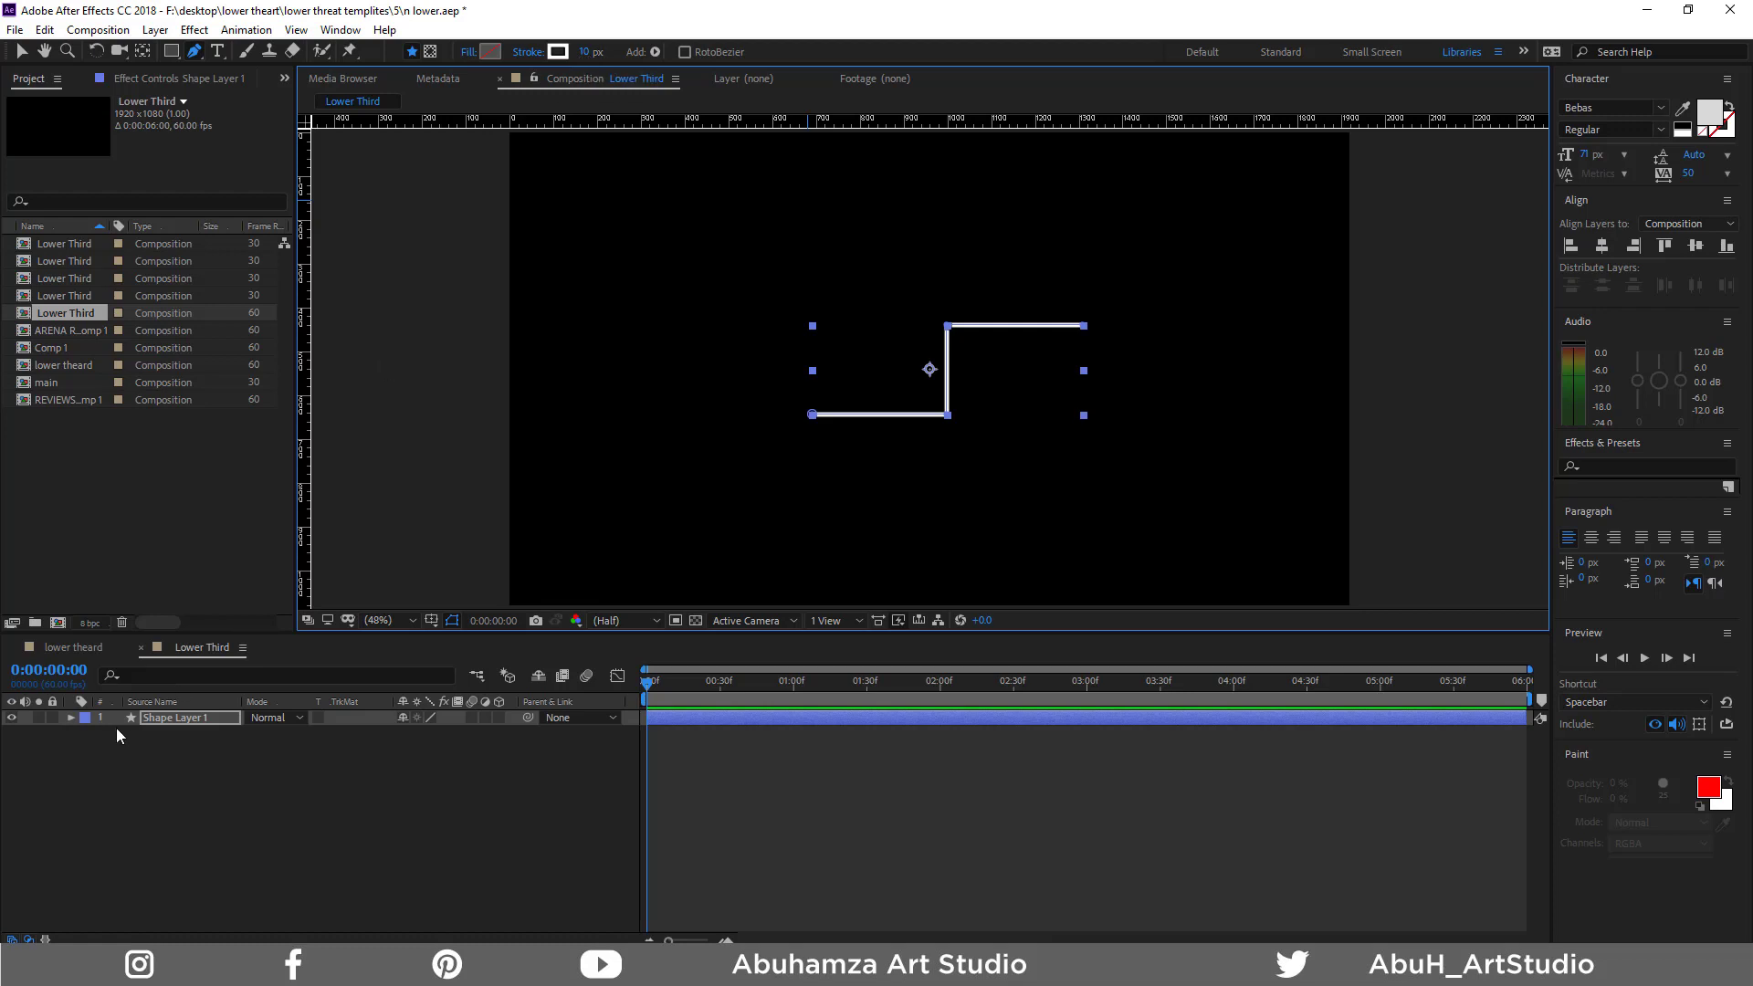
Add Trim Paths to the shape and keyframe Start and End at 1 second
{"action": "left_click", "coordinate": [72, 717]}
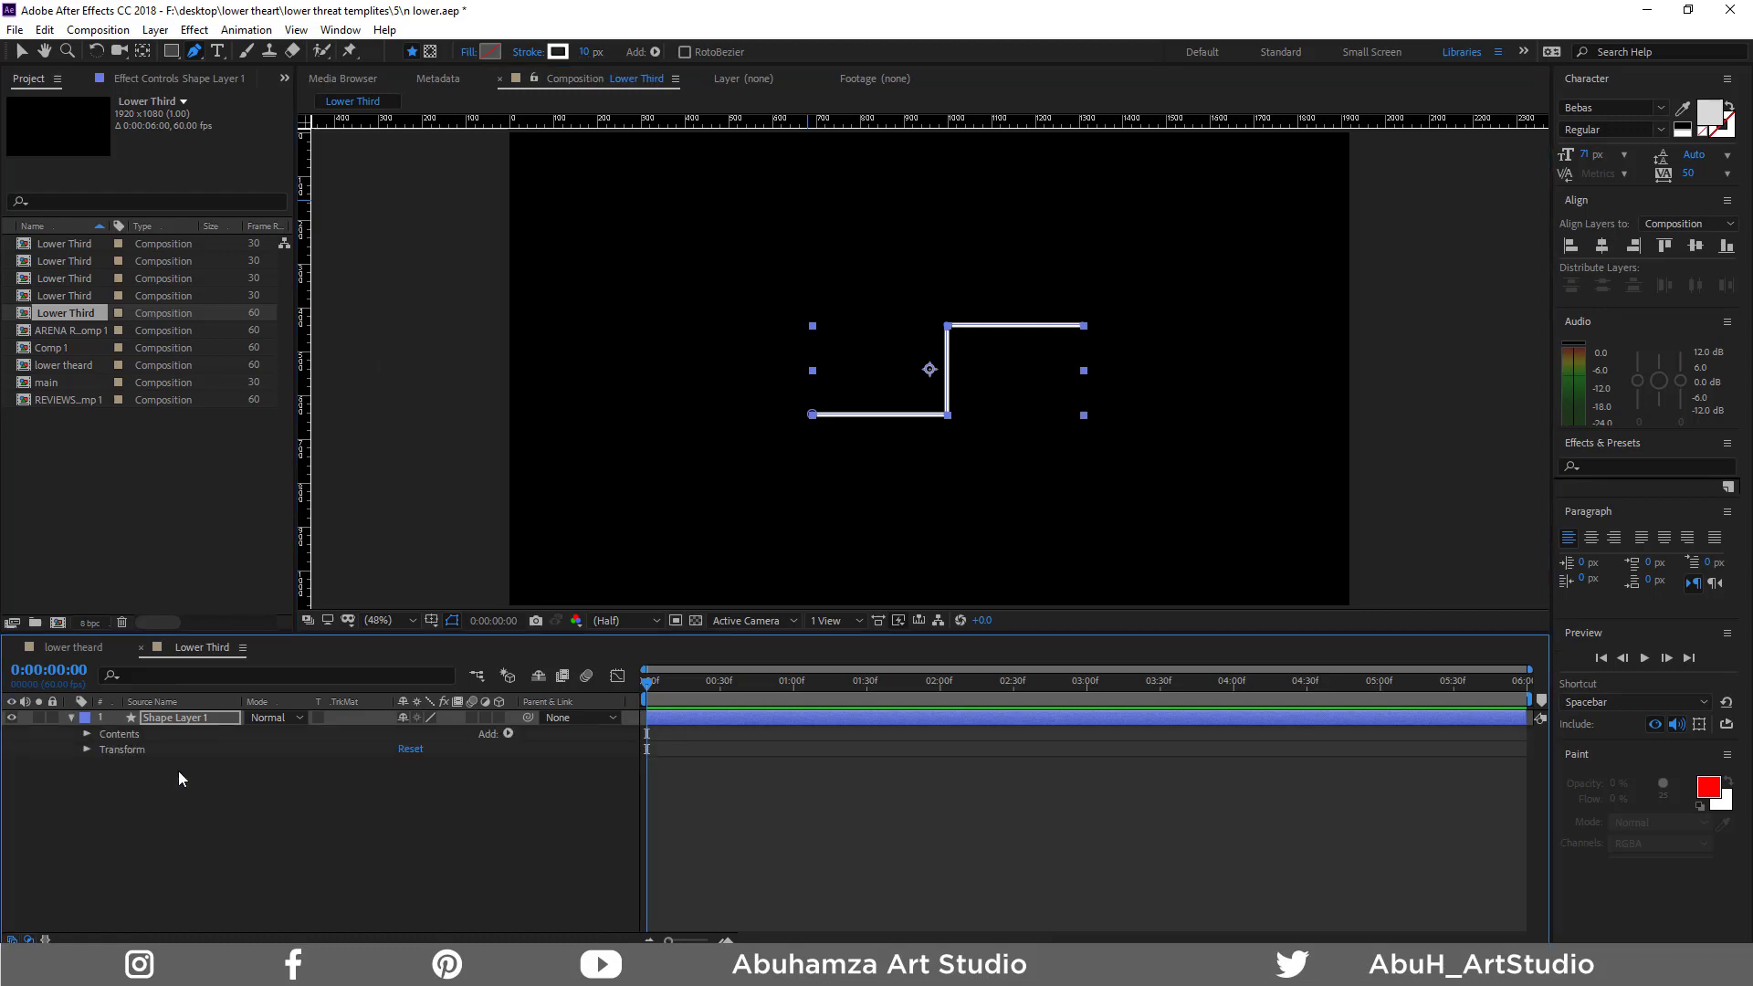
{"action": "left_click", "coordinate": [509, 734]}
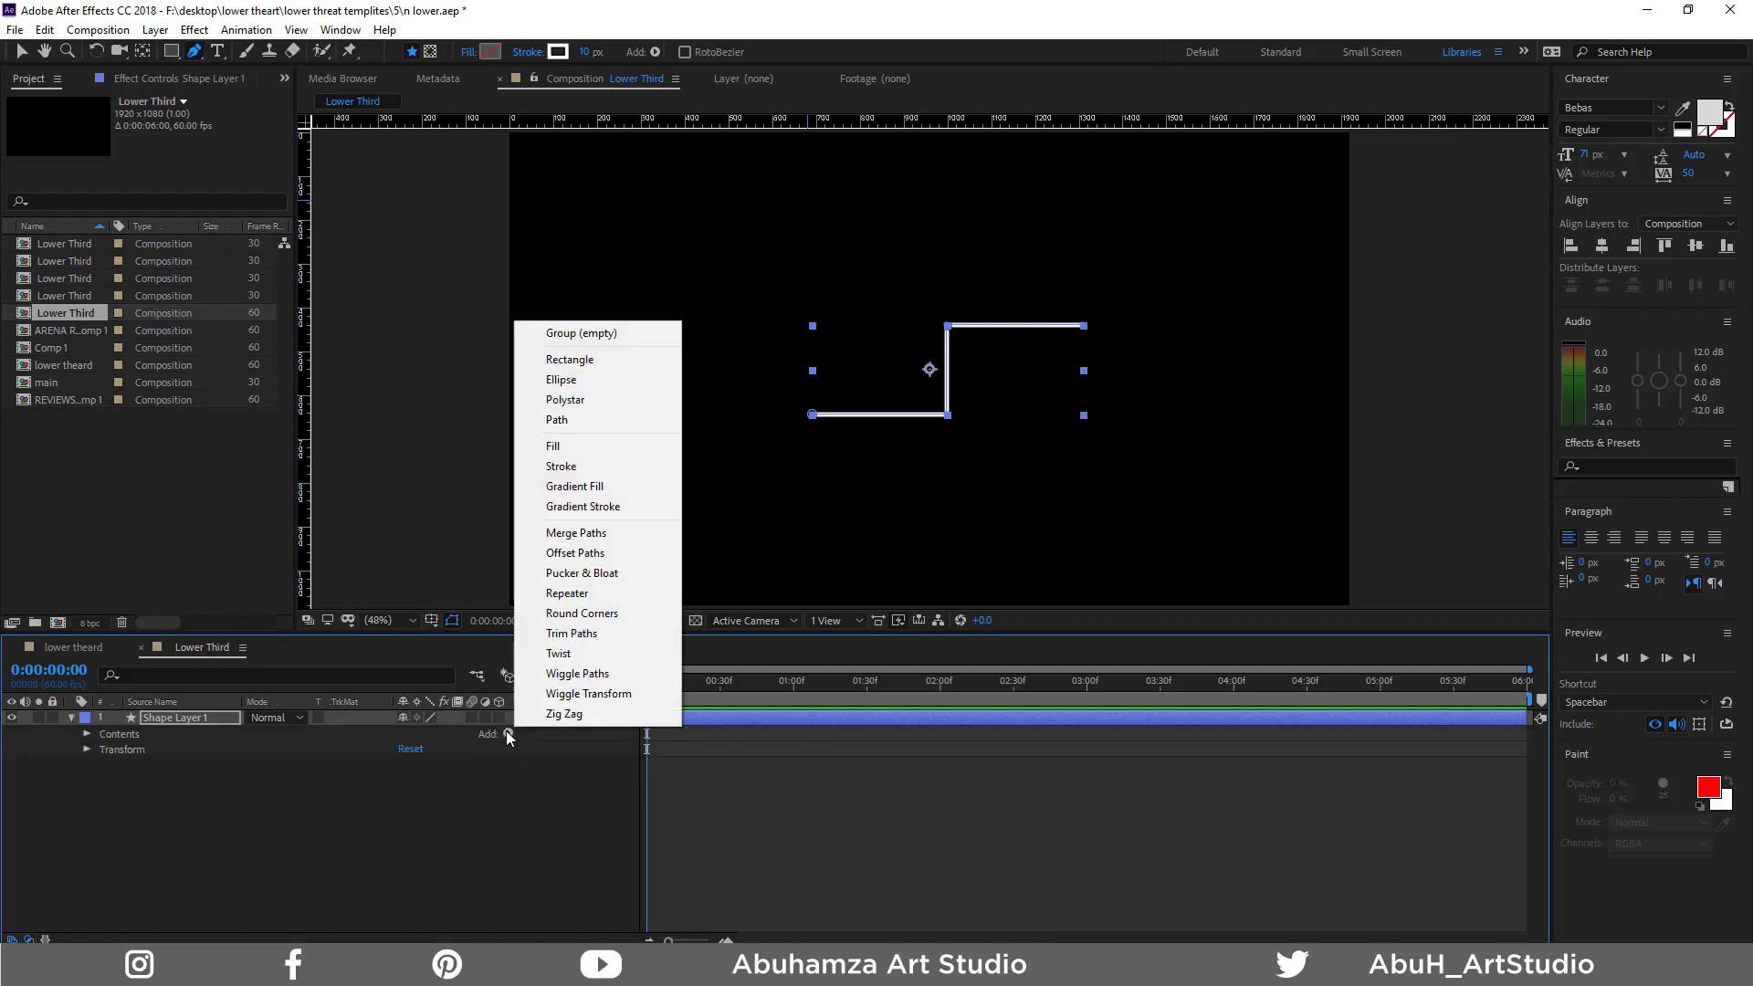
{"action": "left_click", "coordinate": [599, 633]}
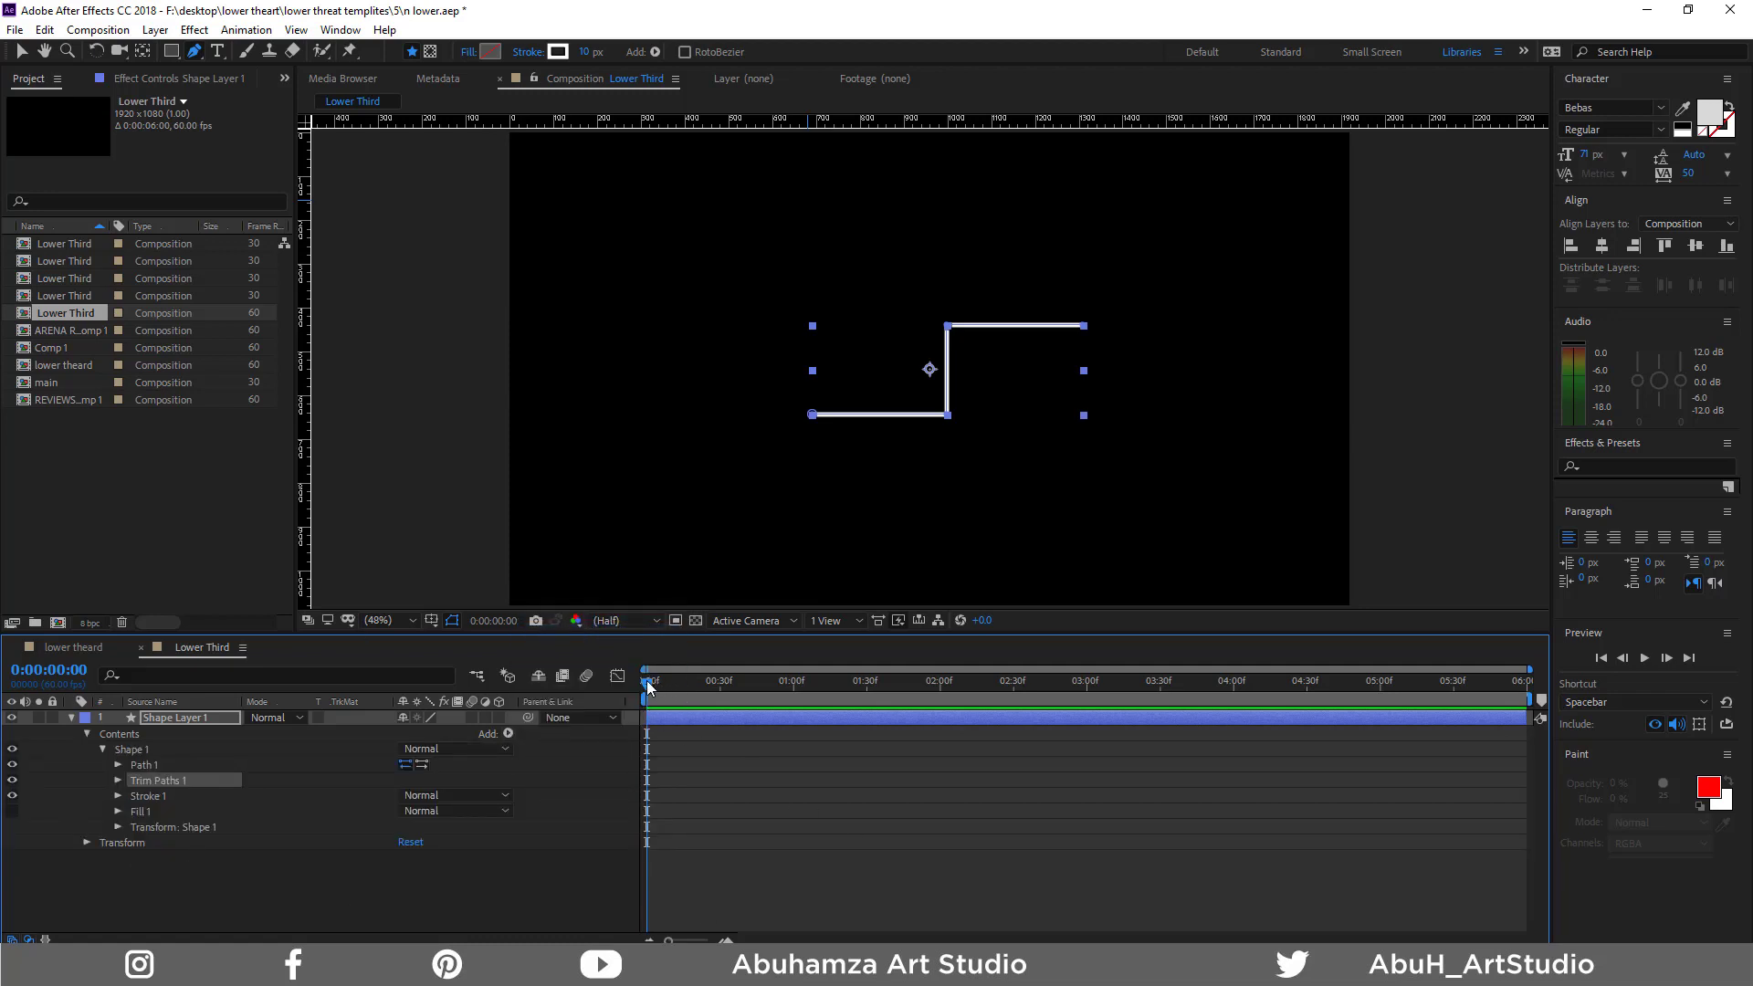
{"action": "left_click_drag", "start_coordinate": [646, 686], "coordinate": [793, 693]}
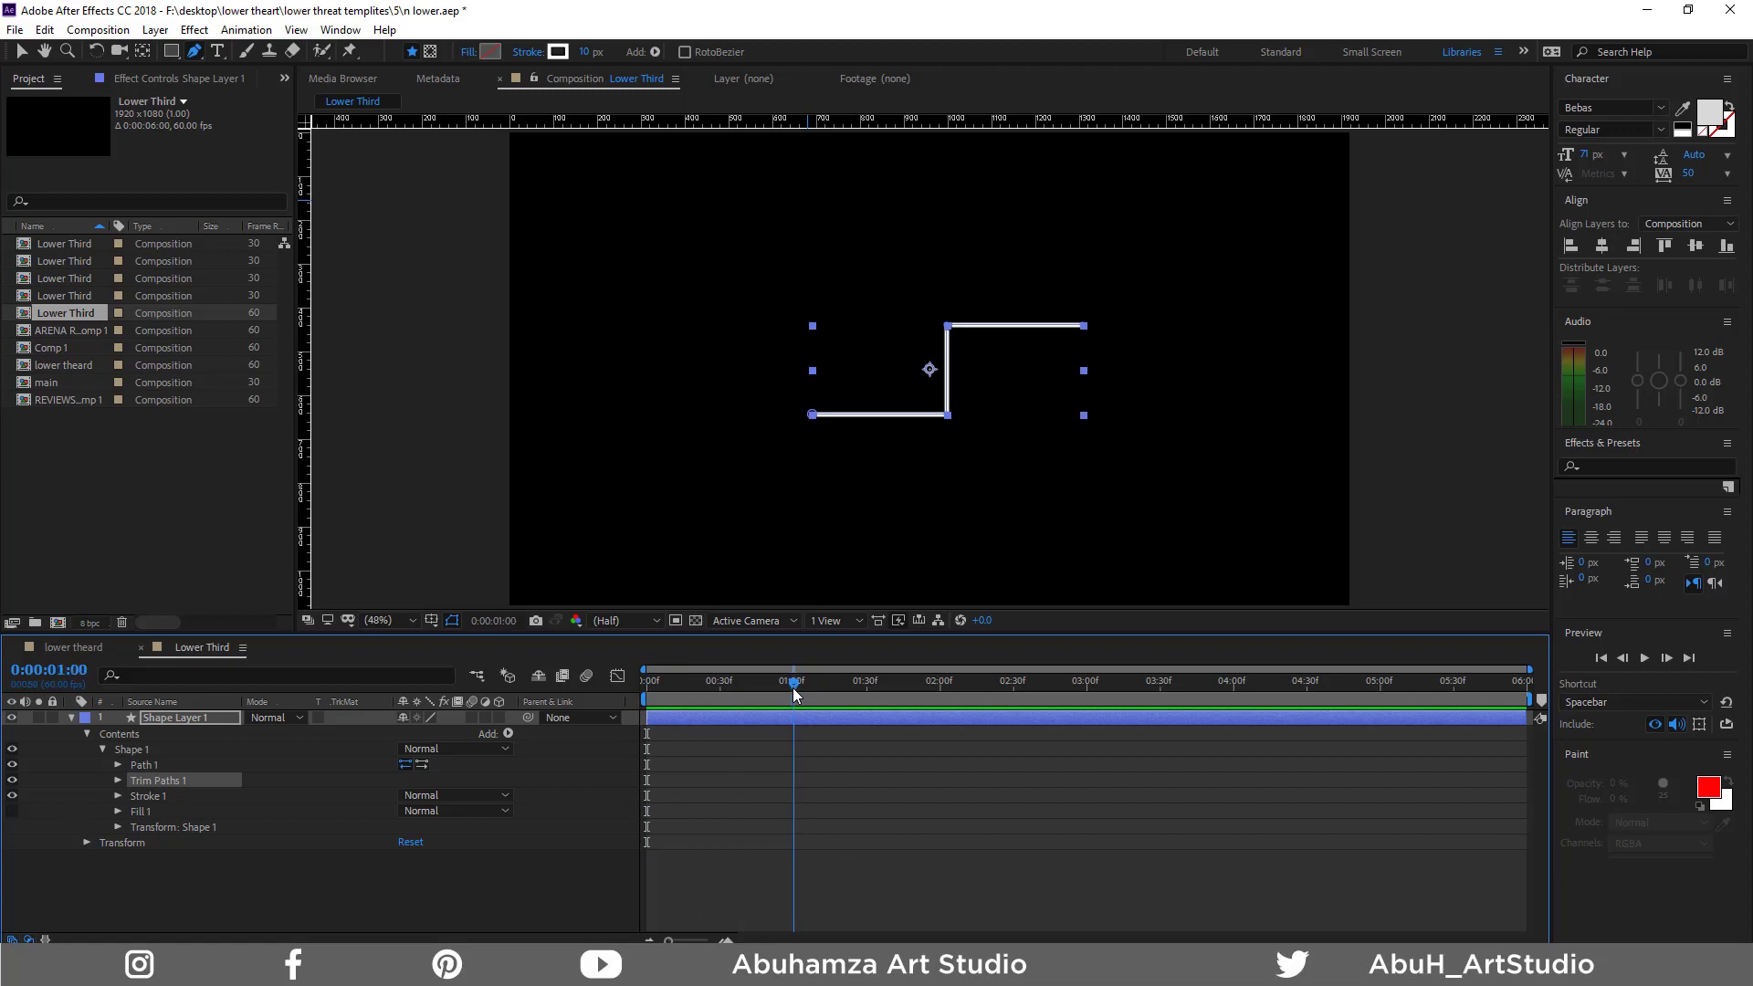
{"action": "left_click", "coordinate": [118, 781]}
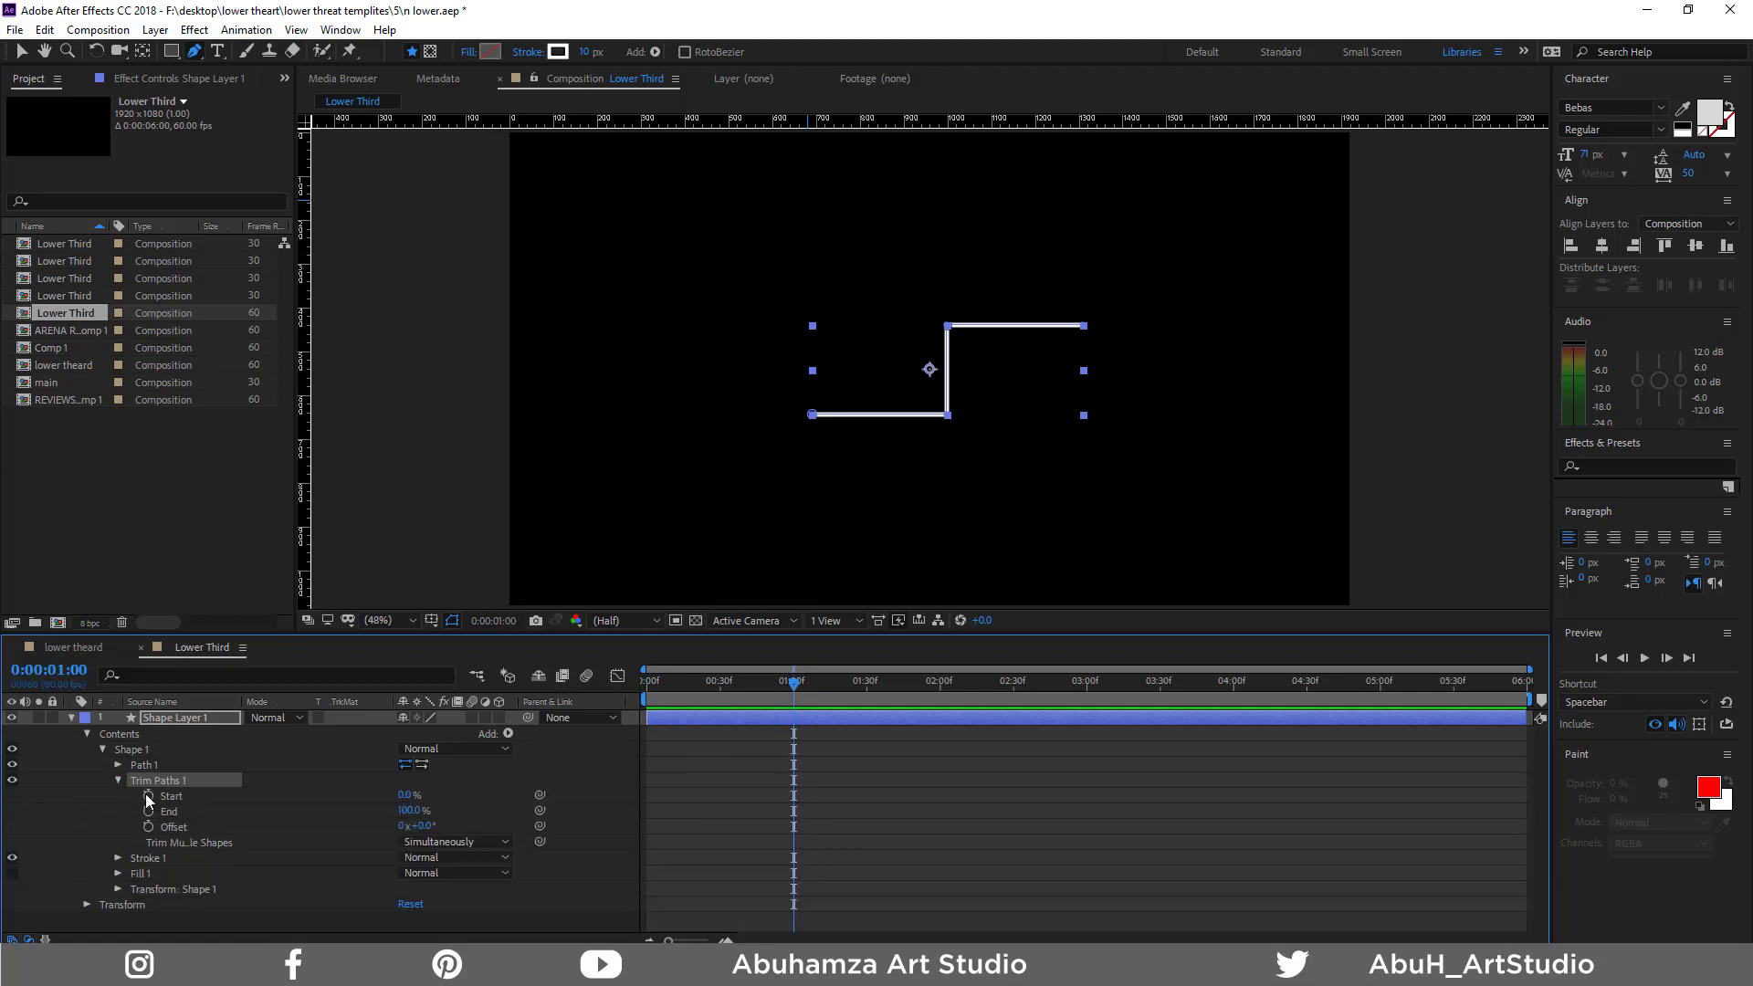
{"action": "left_click", "coordinate": [148, 796]}
{"action": "left_click", "coordinate": [147, 811]}
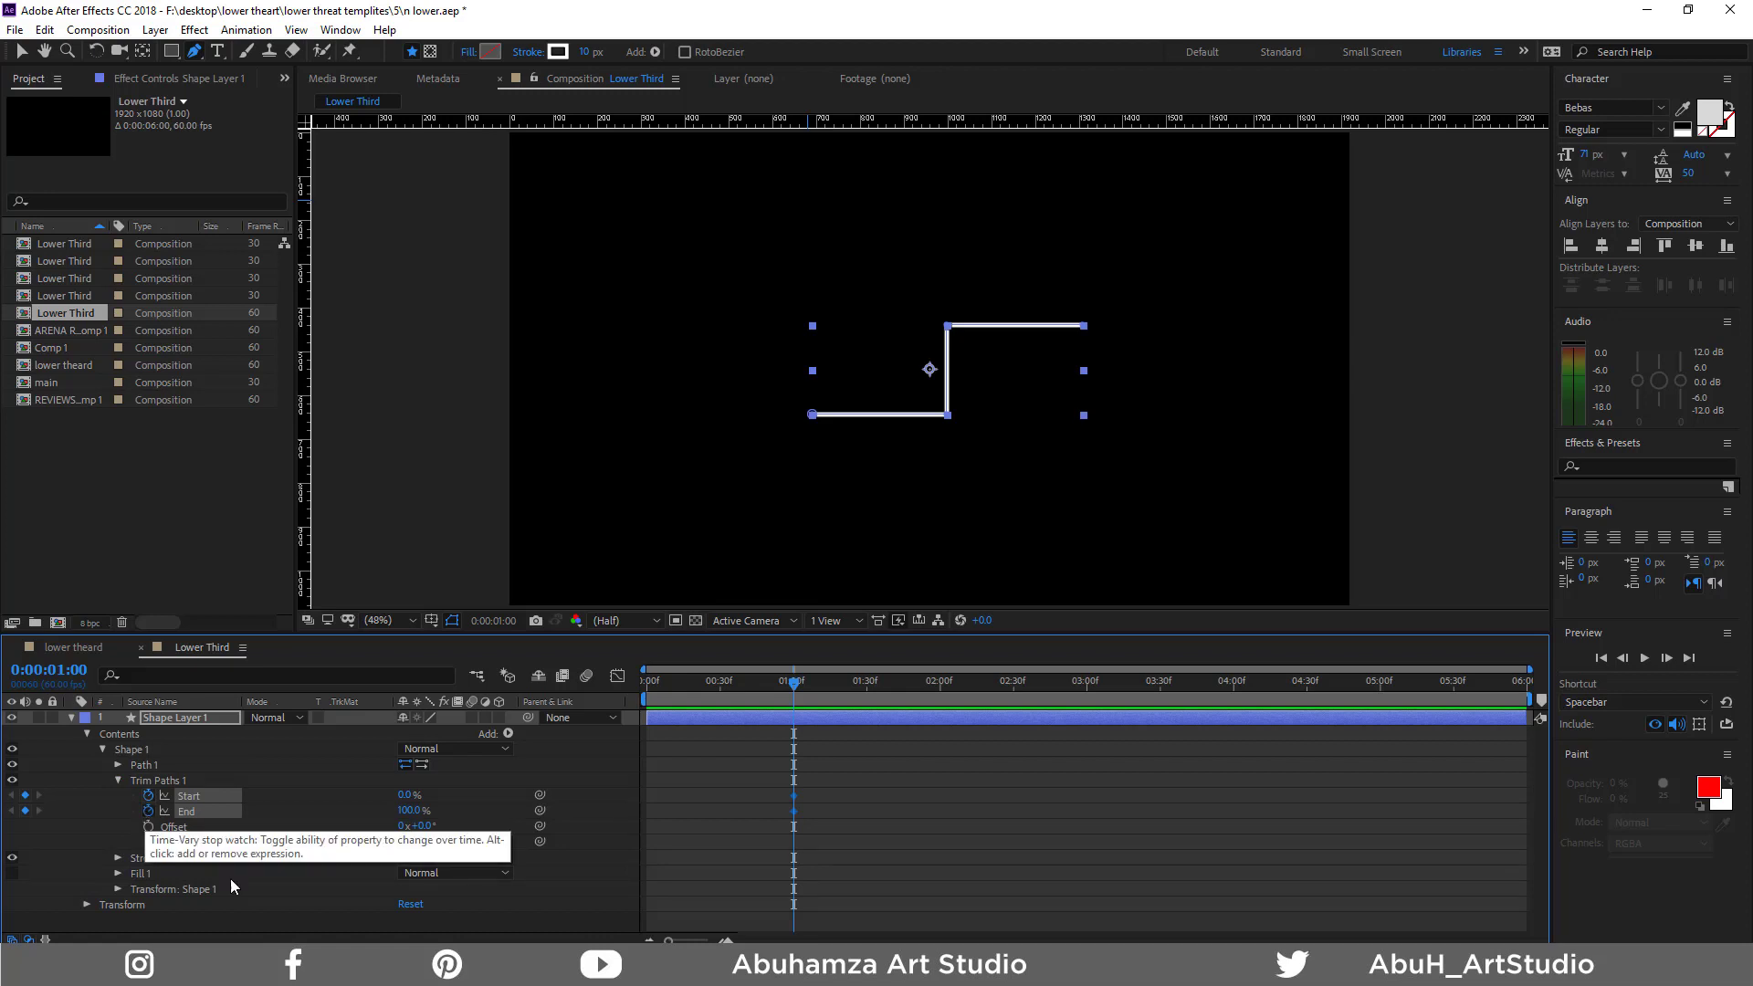
Set Start and End to 50% at 0 seconds and select all trim keyframes
{"action": "left_click_drag", "start_coordinate": [793, 682], "coordinate": [634, 688]}
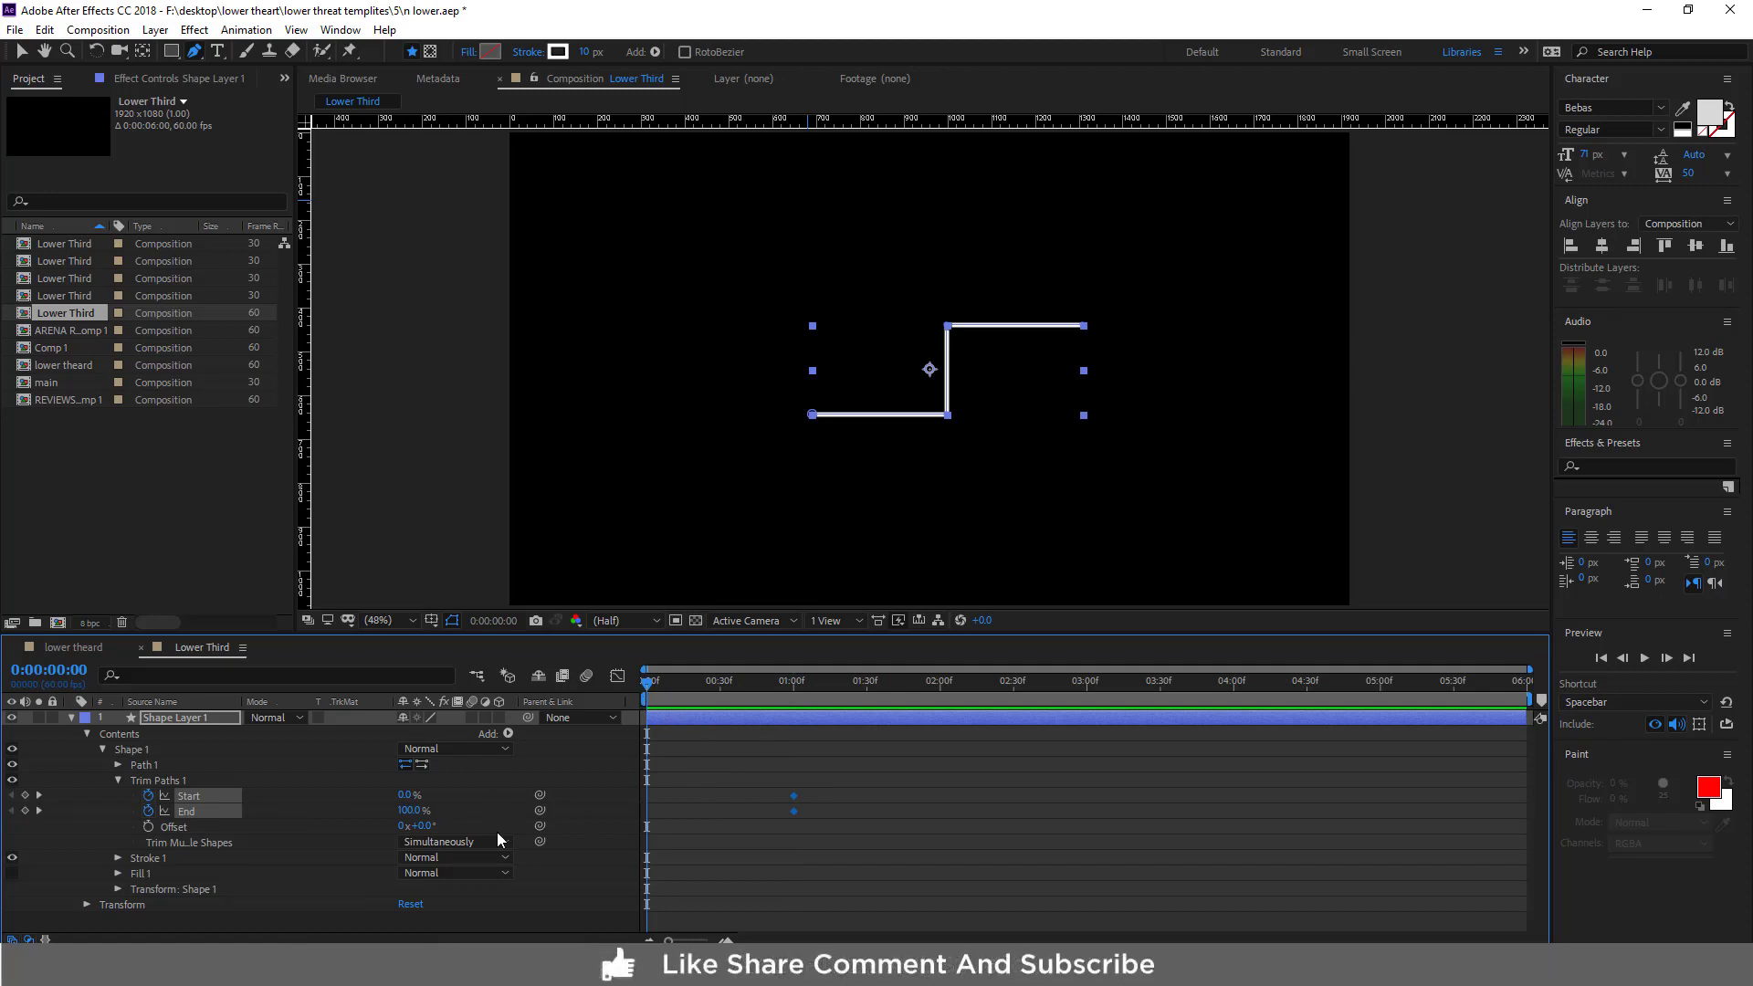
{"action": "left_click", "coordinate": [403, 795]}
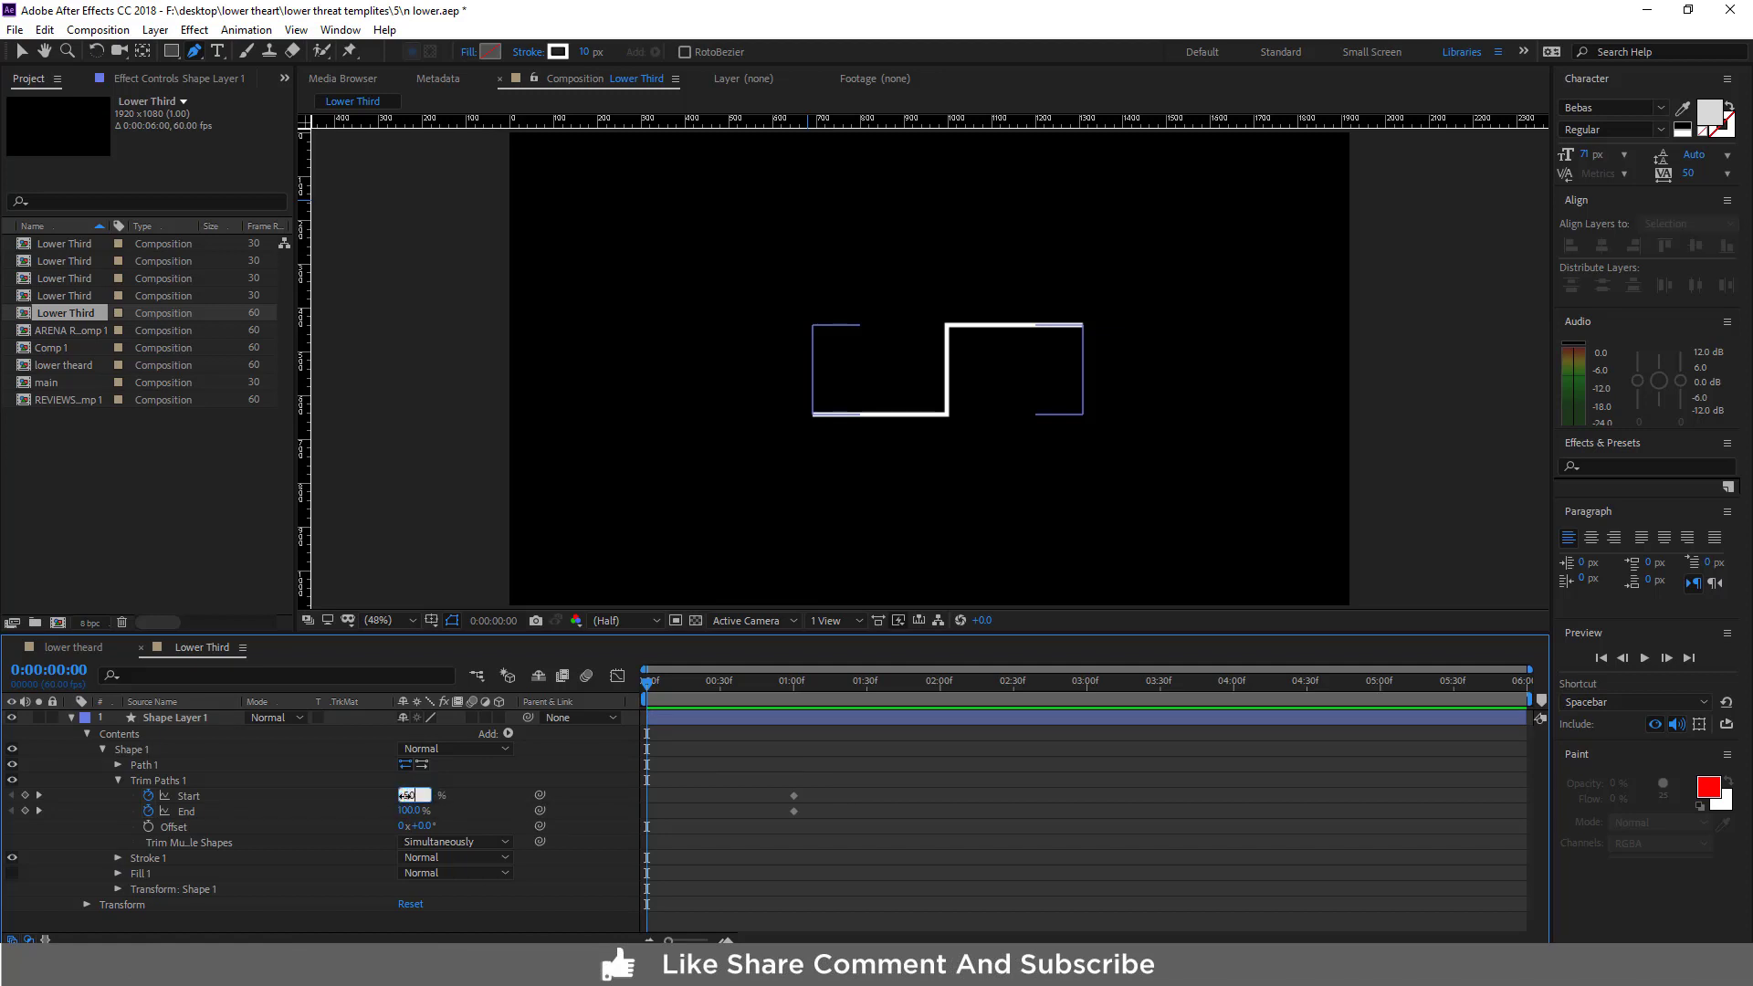
{"action": "key", "text": "Tab"}
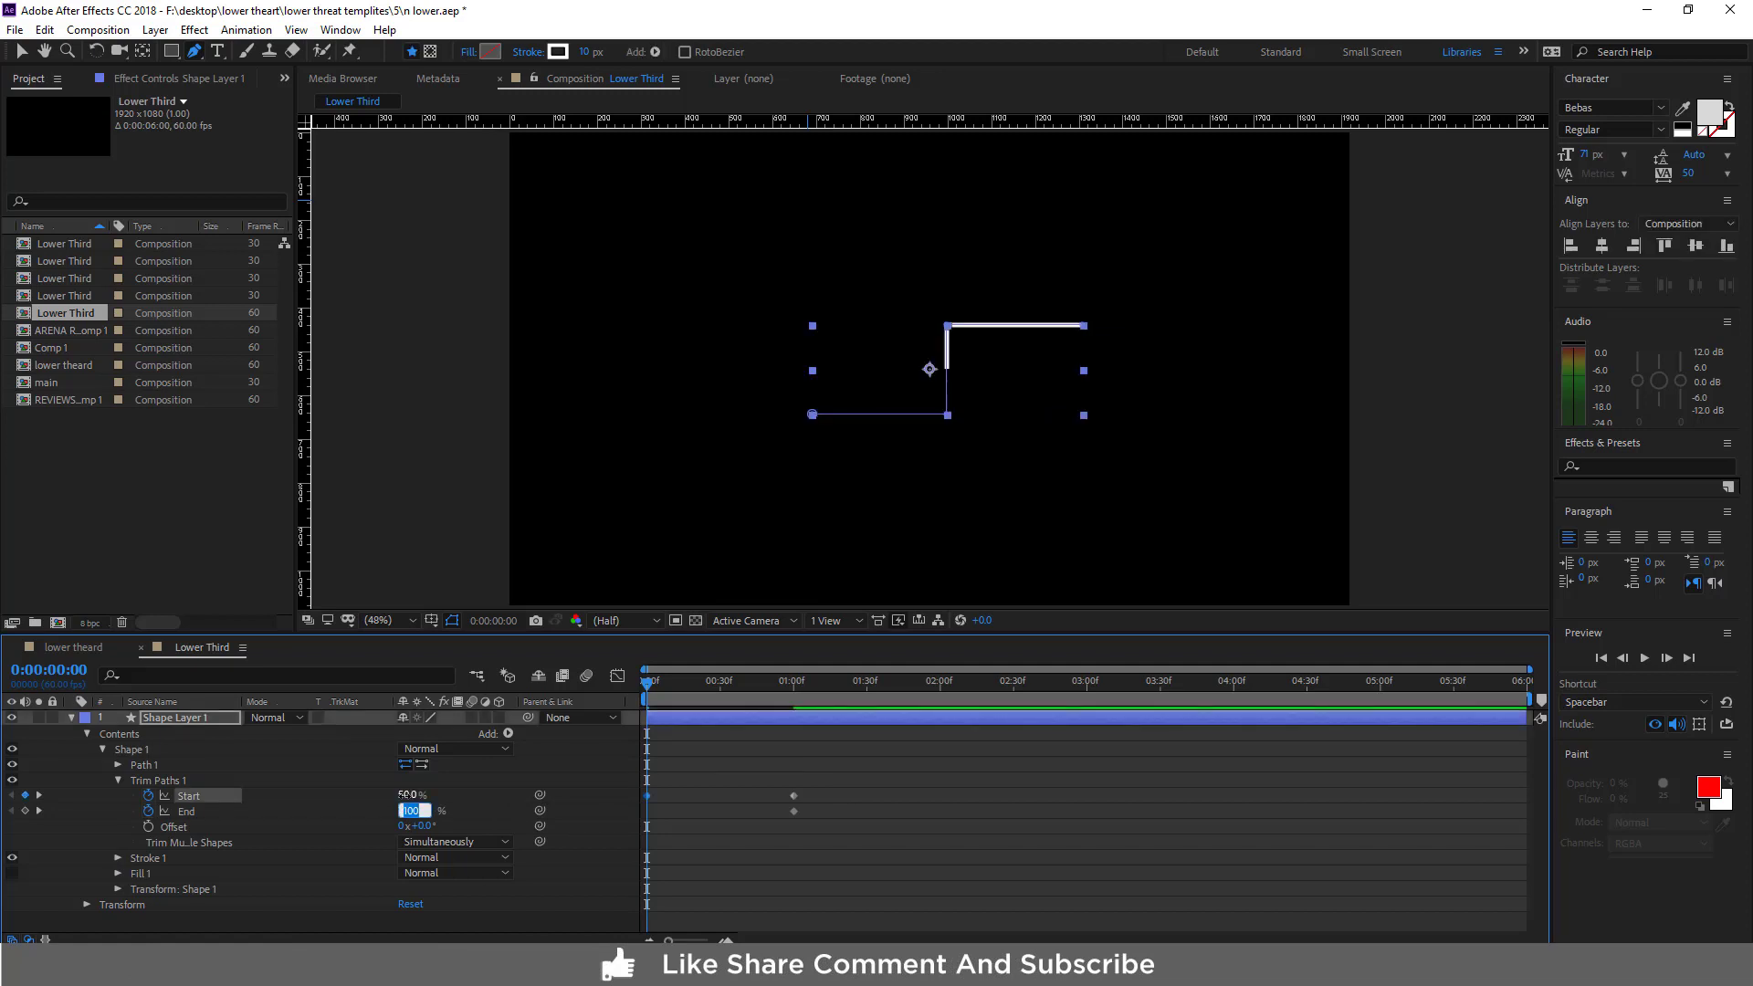
{"action": "type", "text": "50"}
{"action": "key", "text": "Return"}
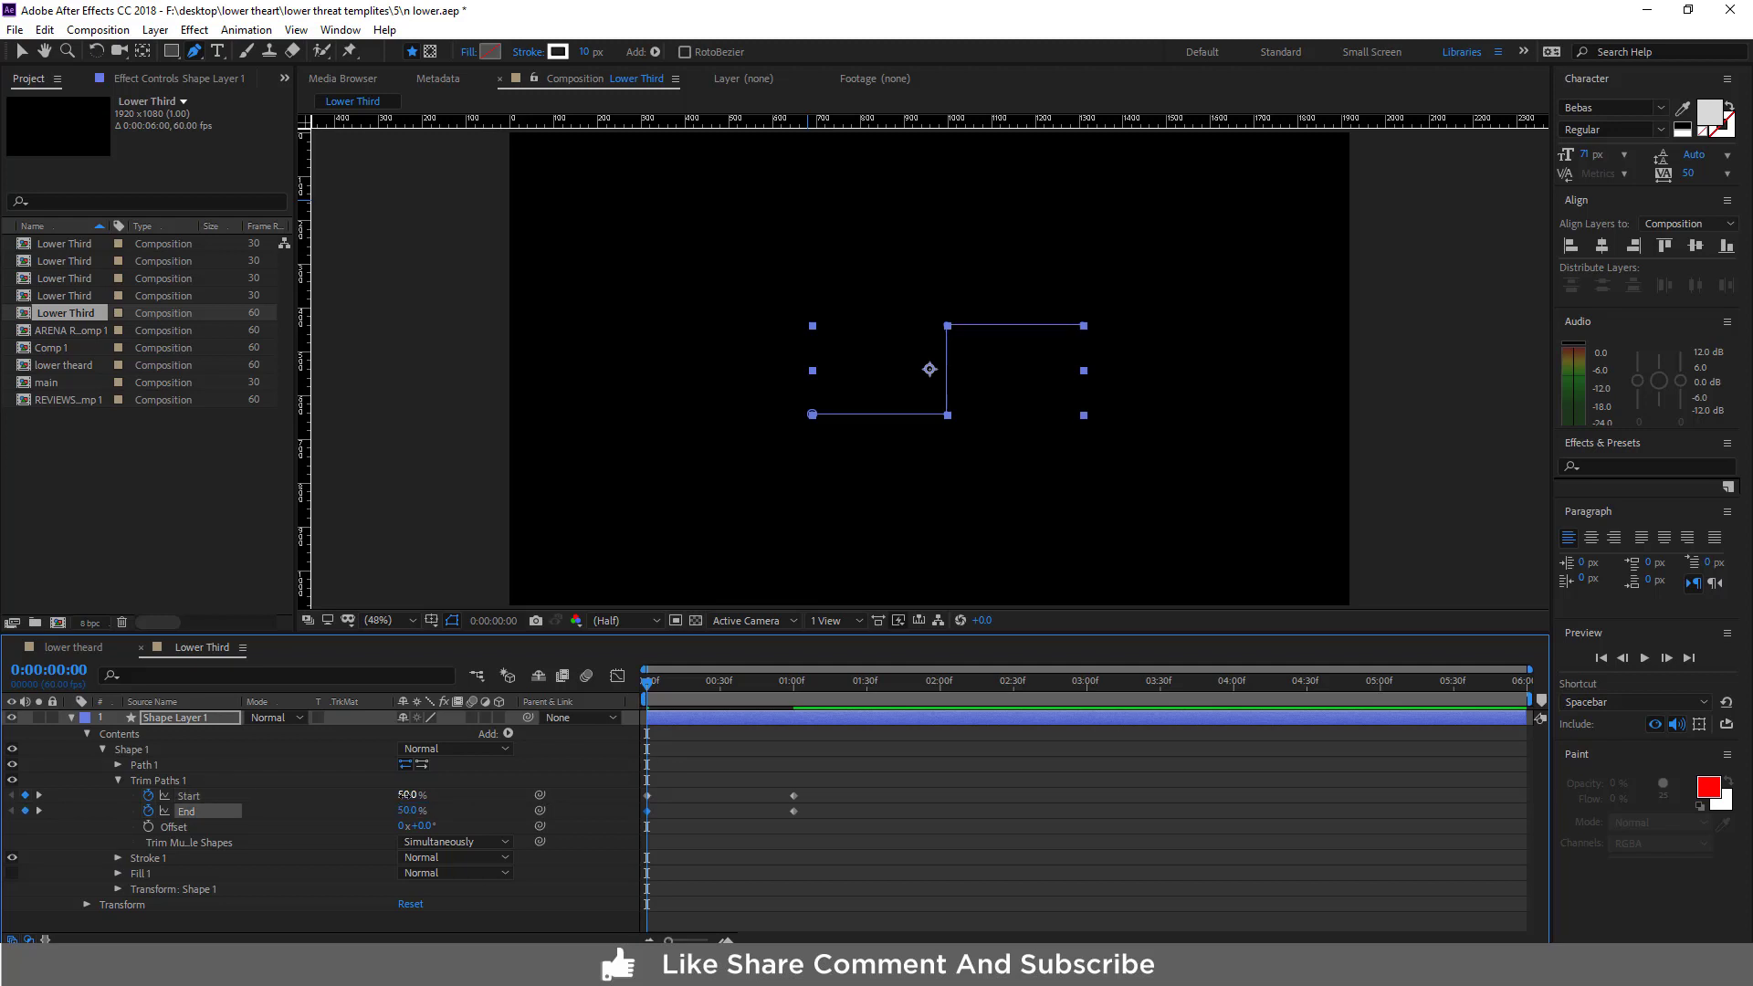
{"action": "left_click_drag", "start_coordinate": [864, 773], "coordinate": [595, 858]}
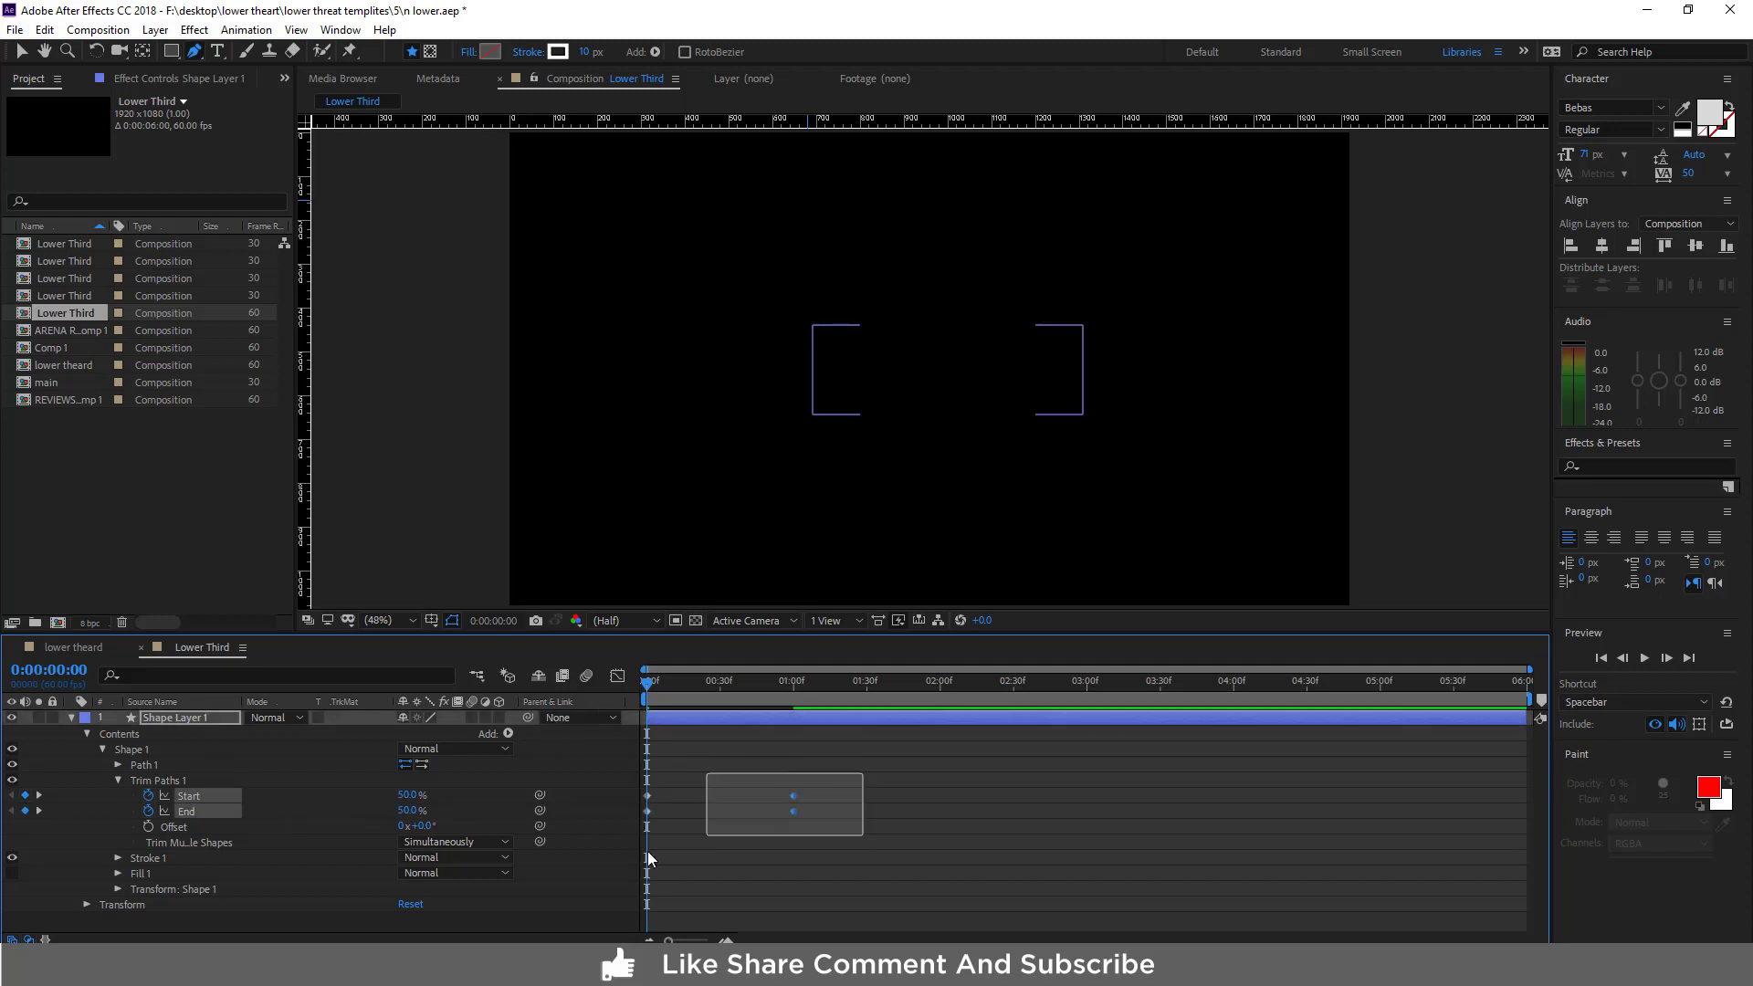
Apply Easy Ease to the selected Trim Paths keyframes
{"action": "right_click", "coordinate": [648, 809]}
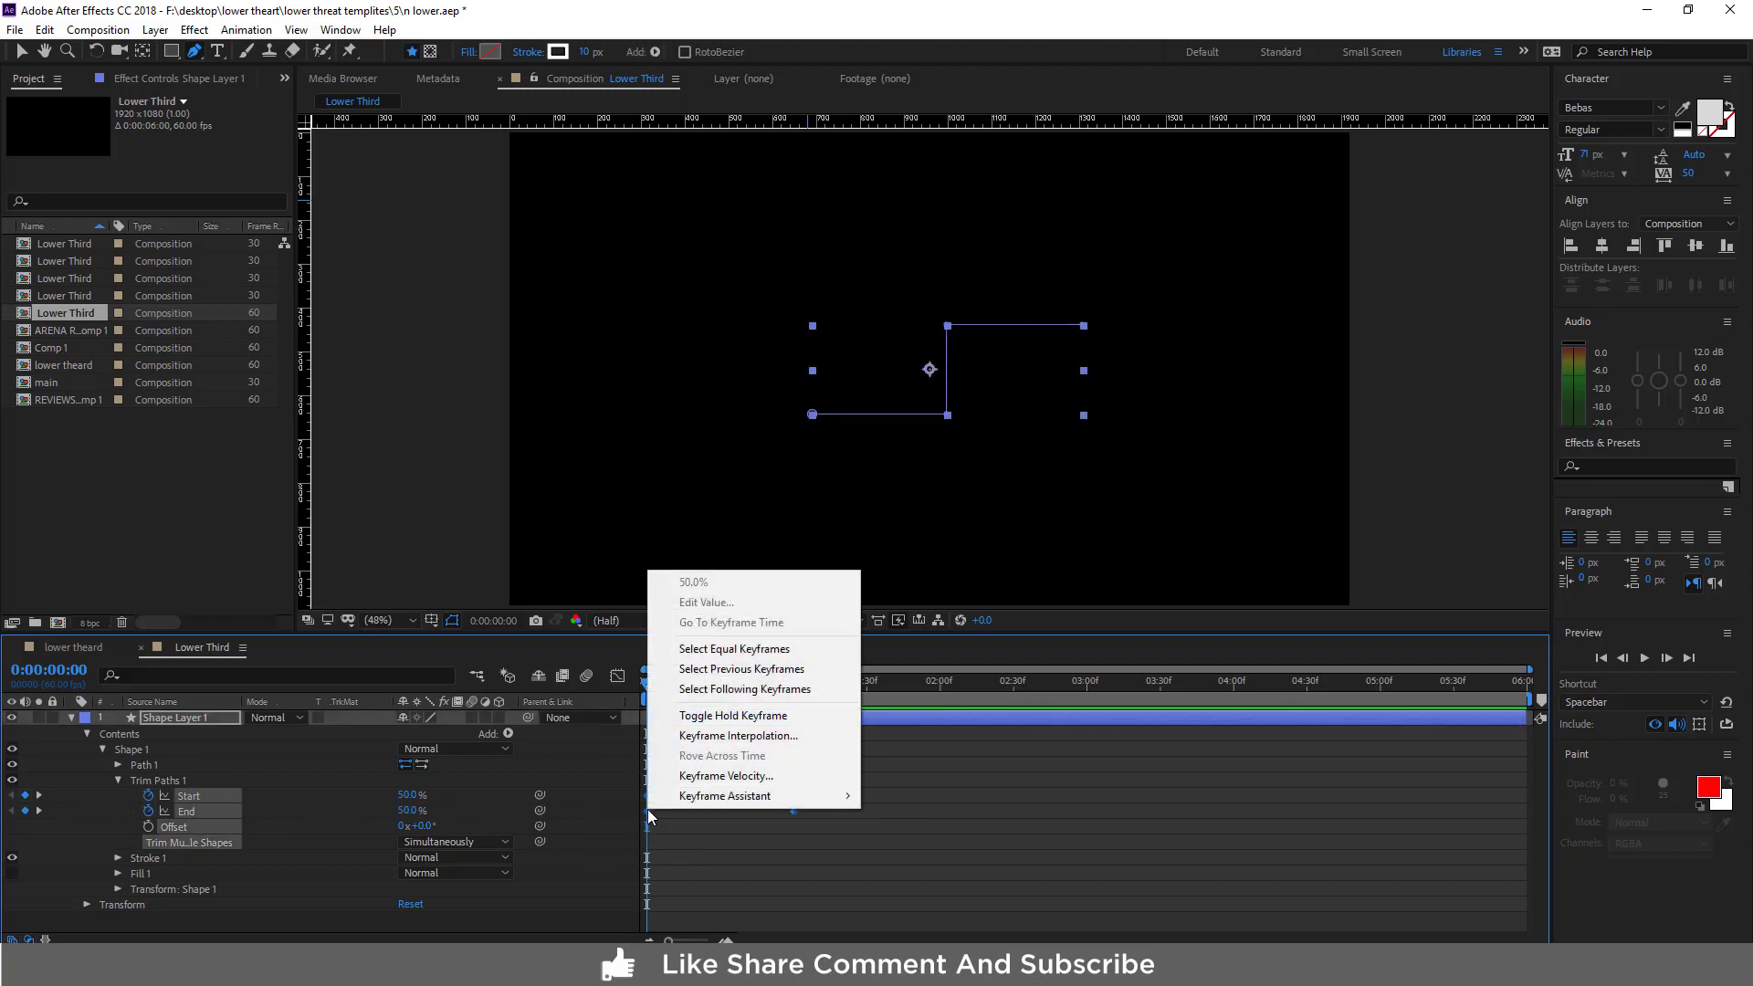
{"action": "mouse_move", "coordinate": [765, 799]}
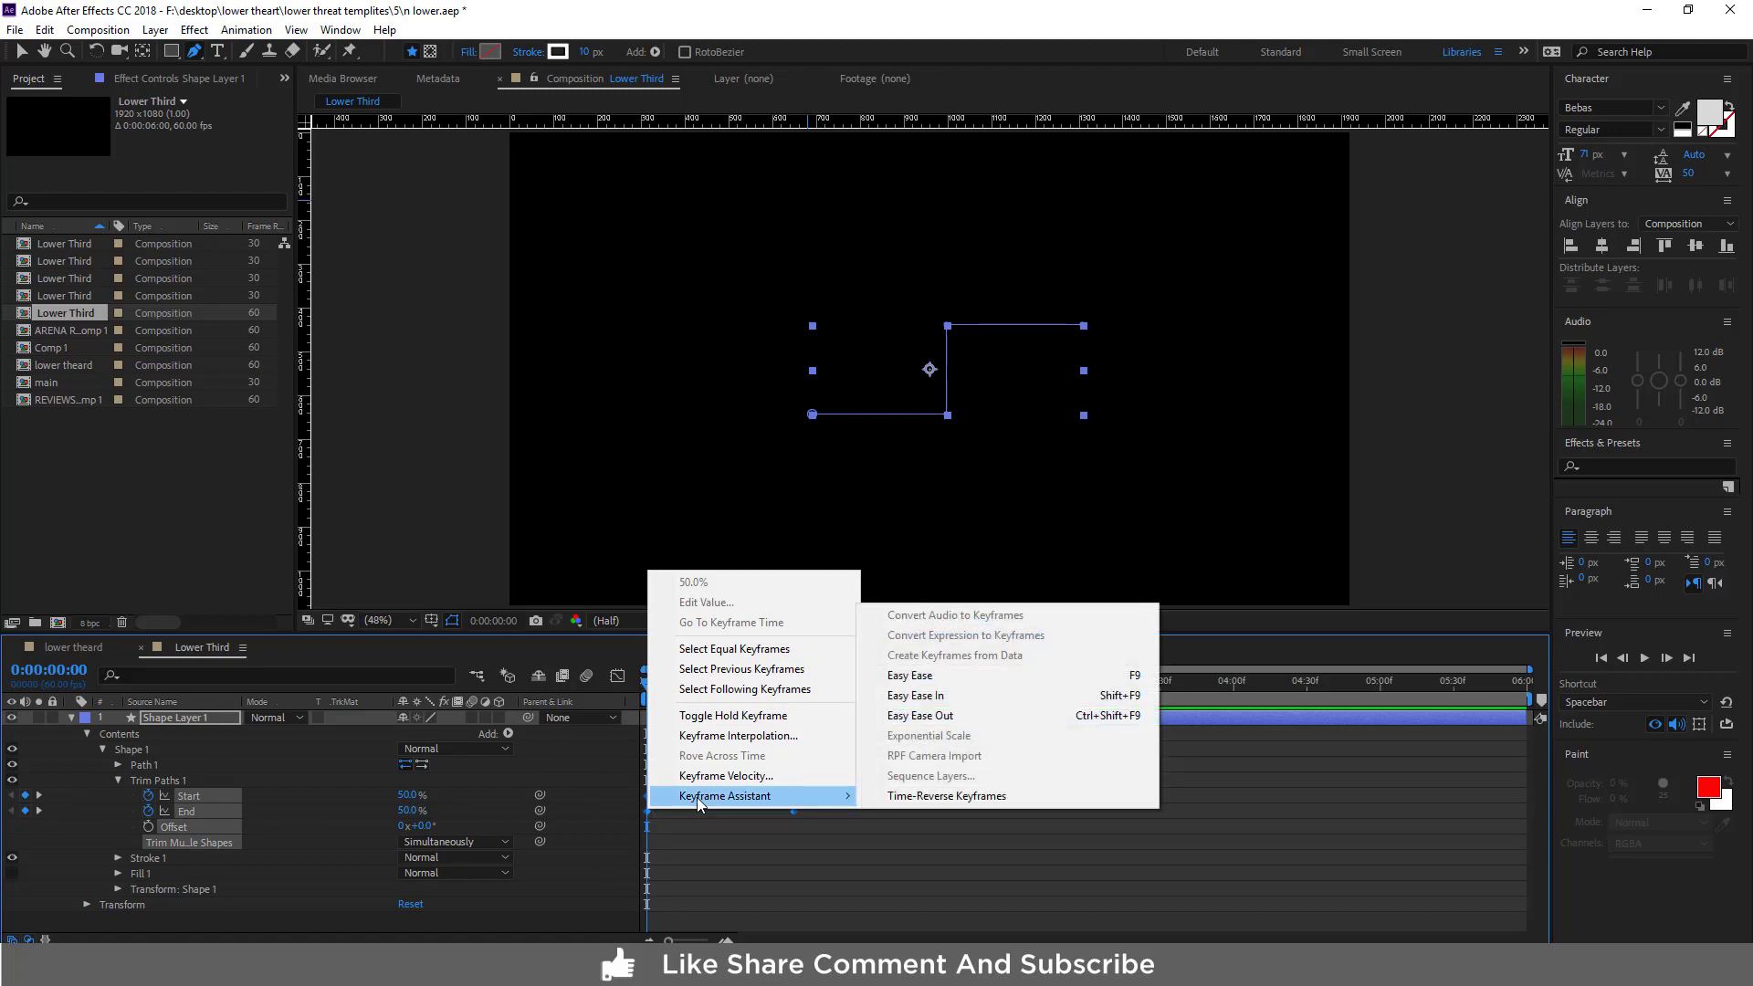
{"action": "left_click", "coordinate": [909, 677]}
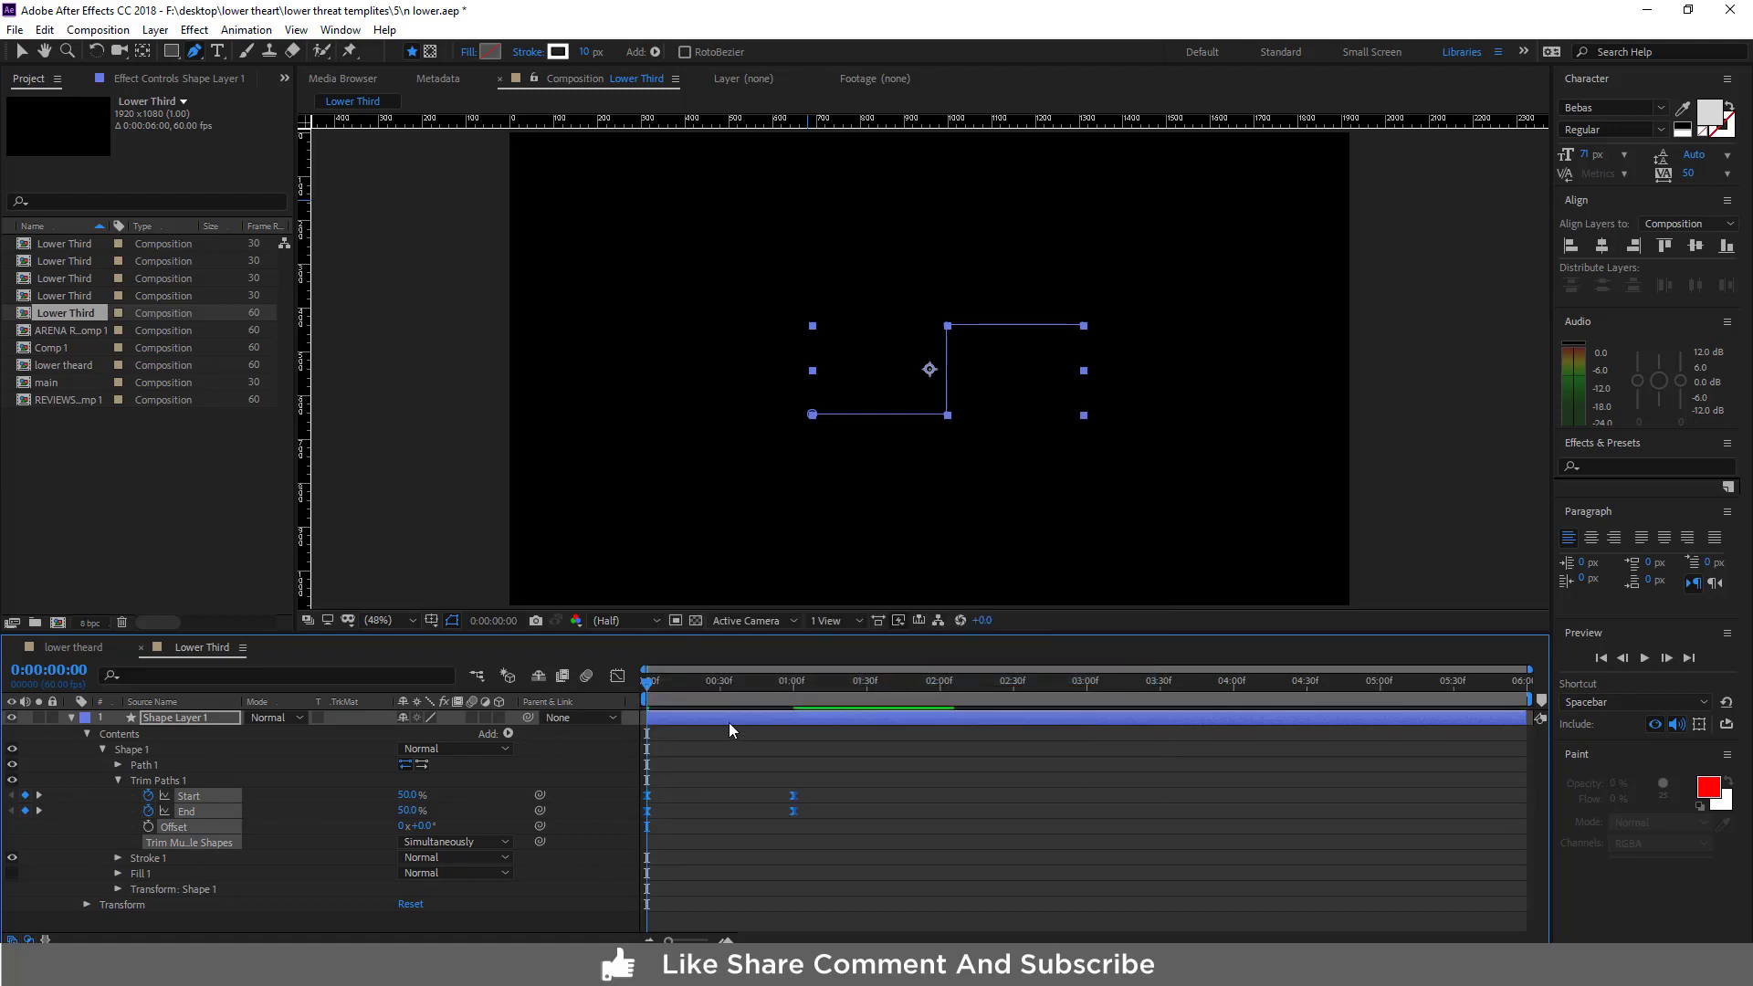
Pull out the influence of the 1-second keyframes in the speed graph, then preview the animation
{"action": "left_click", "coordinate": [618, 677]}
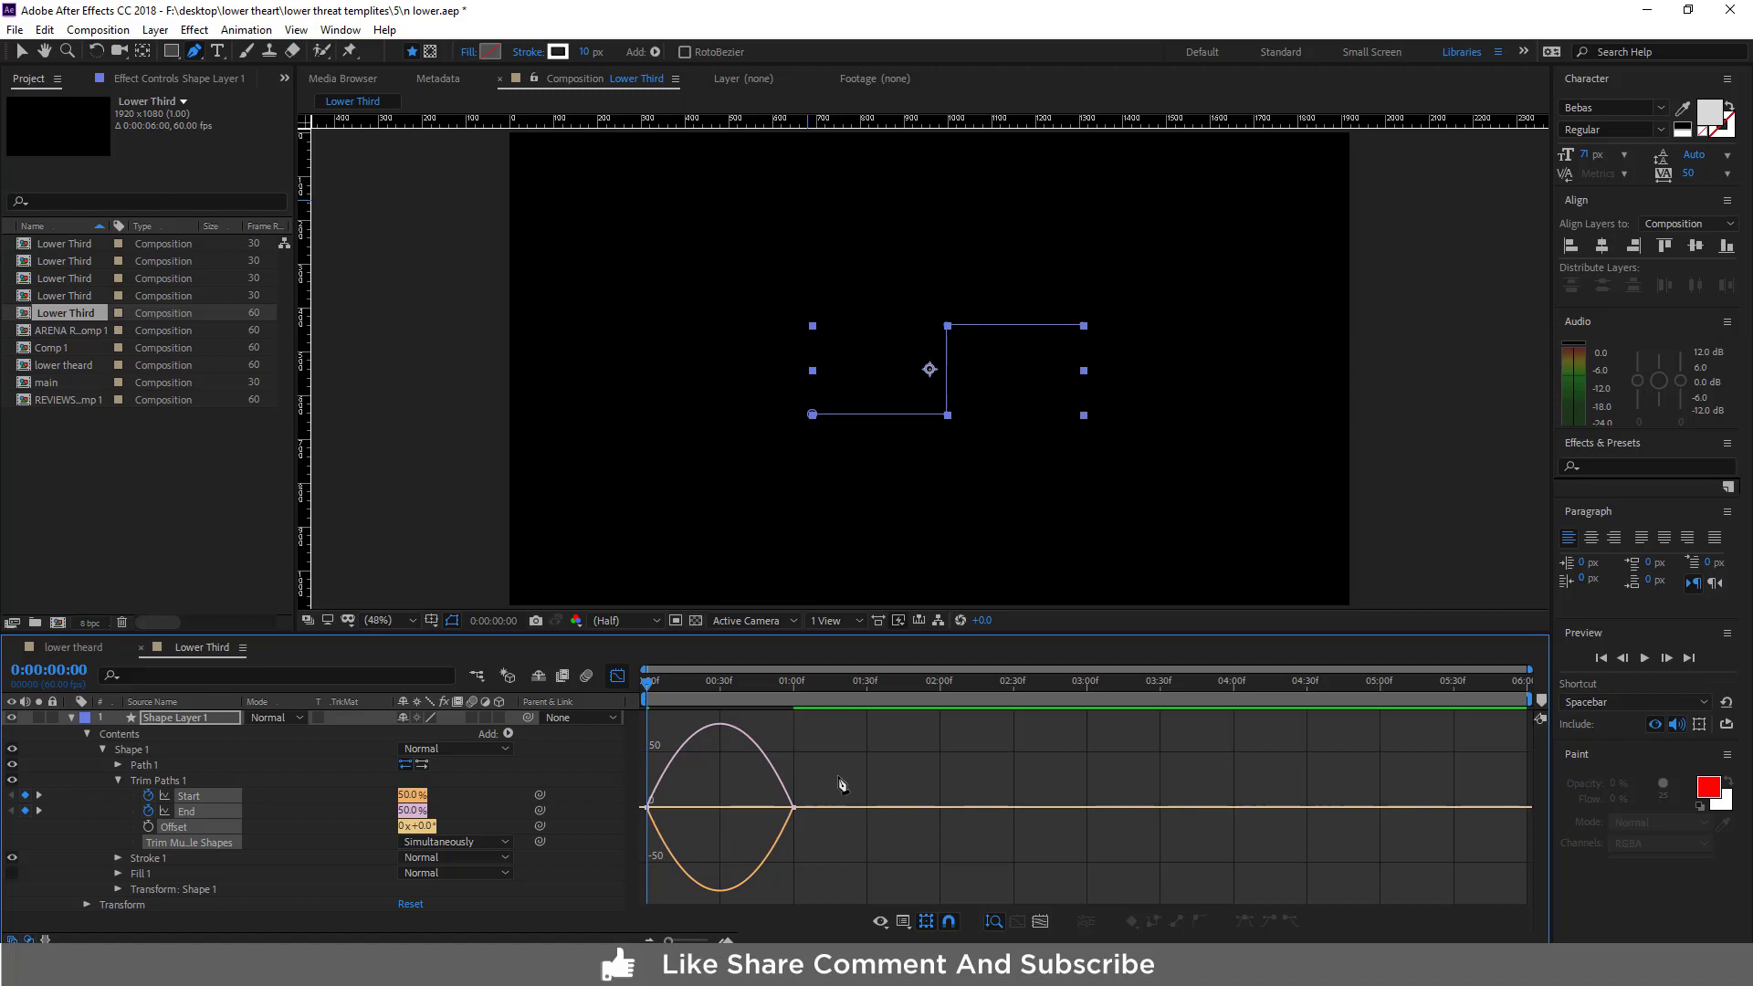
{"action": "left_click_drag", "start_coordinate": [842, 776], "coordinate": [735, 870]}
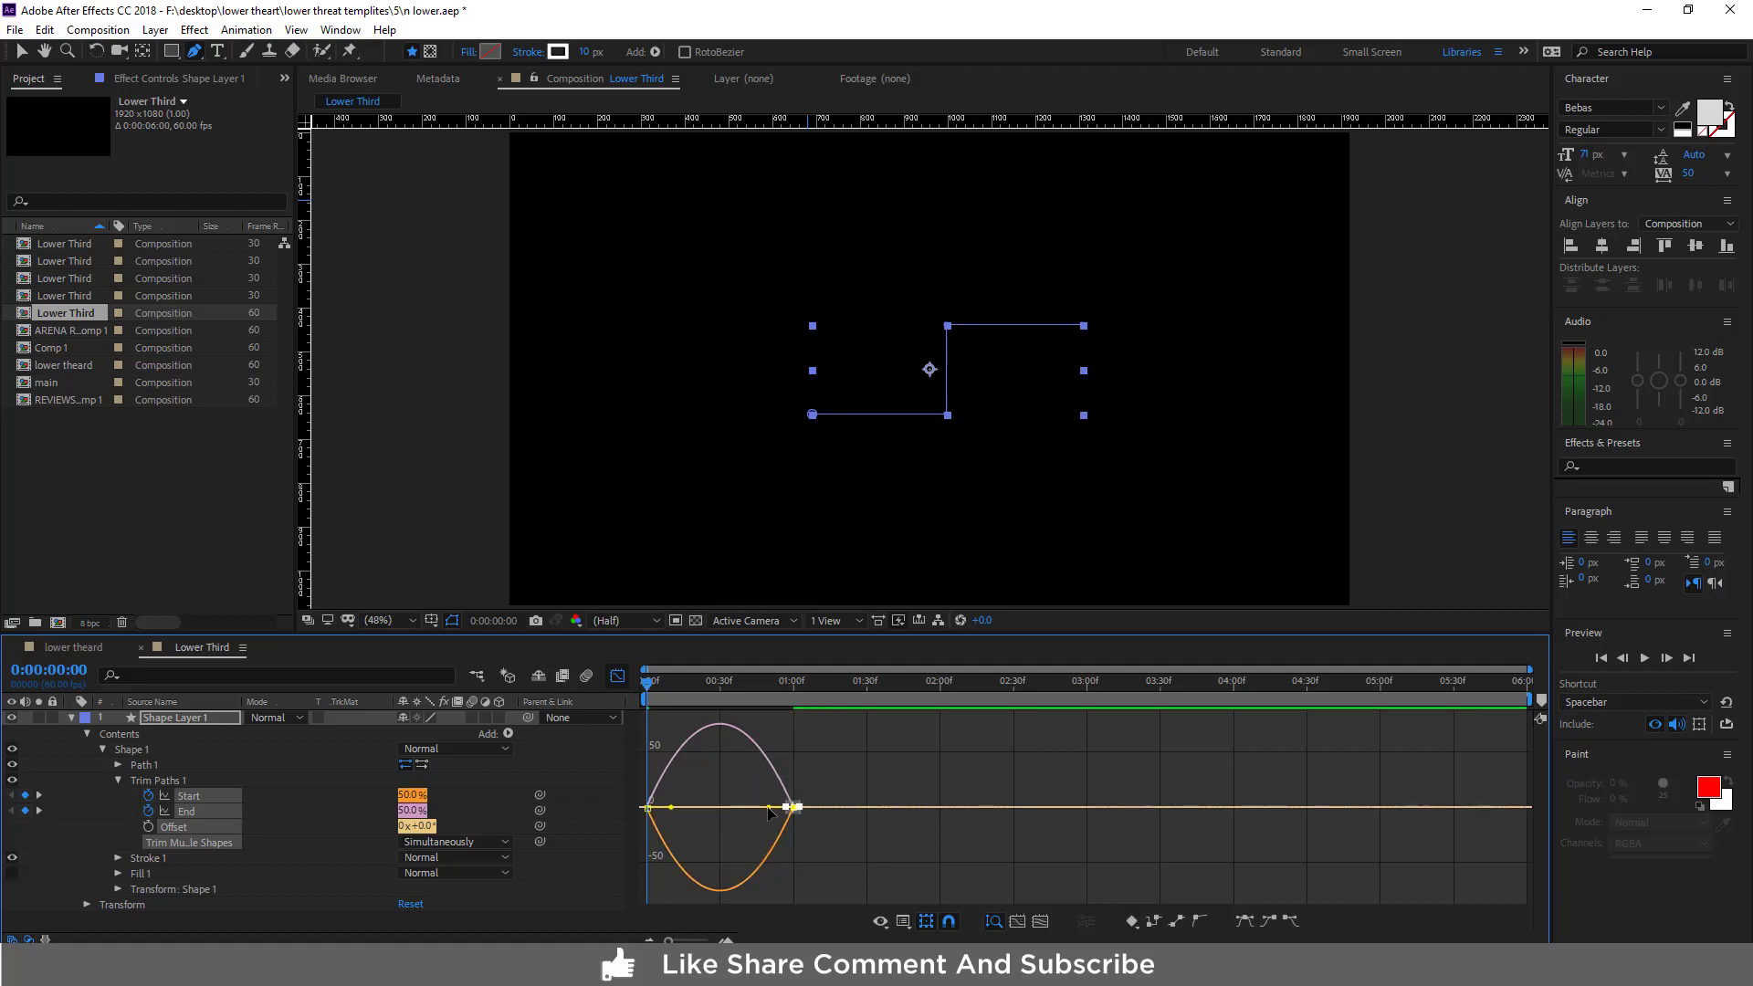
{"action": "left_click_drag", "start_coordinate": [769, 807], "coordinate": [592, 811]}
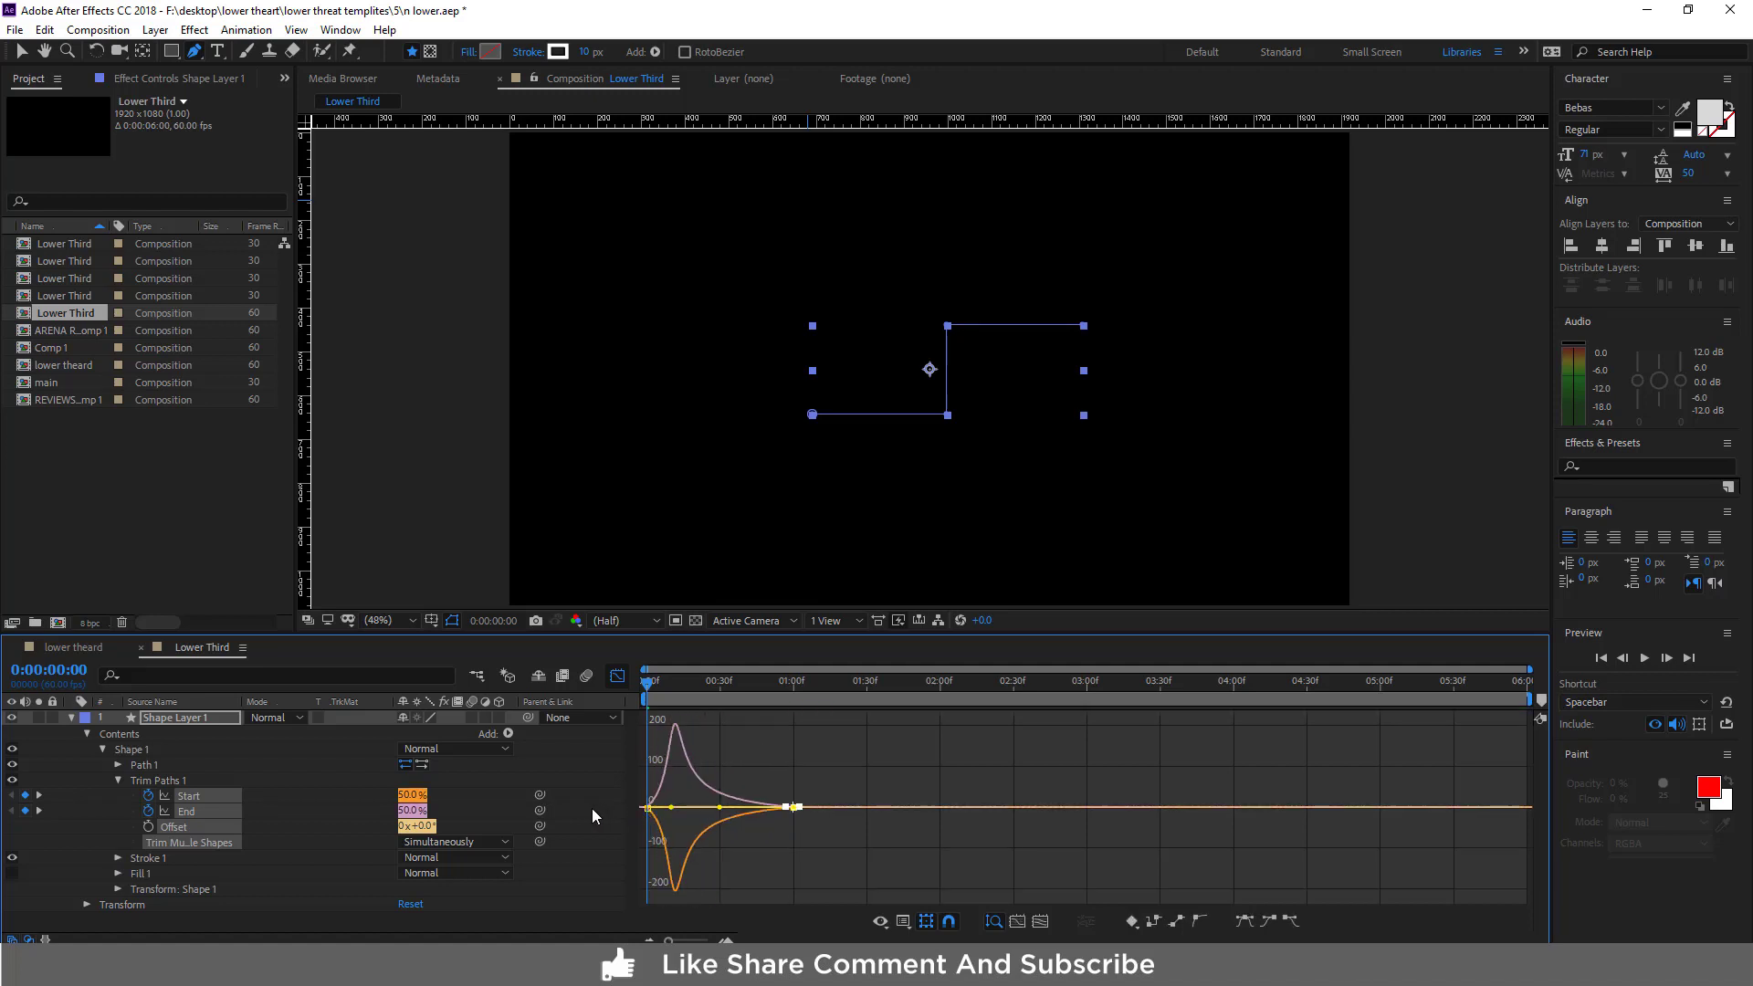
{"action": "key", "text": "space"}
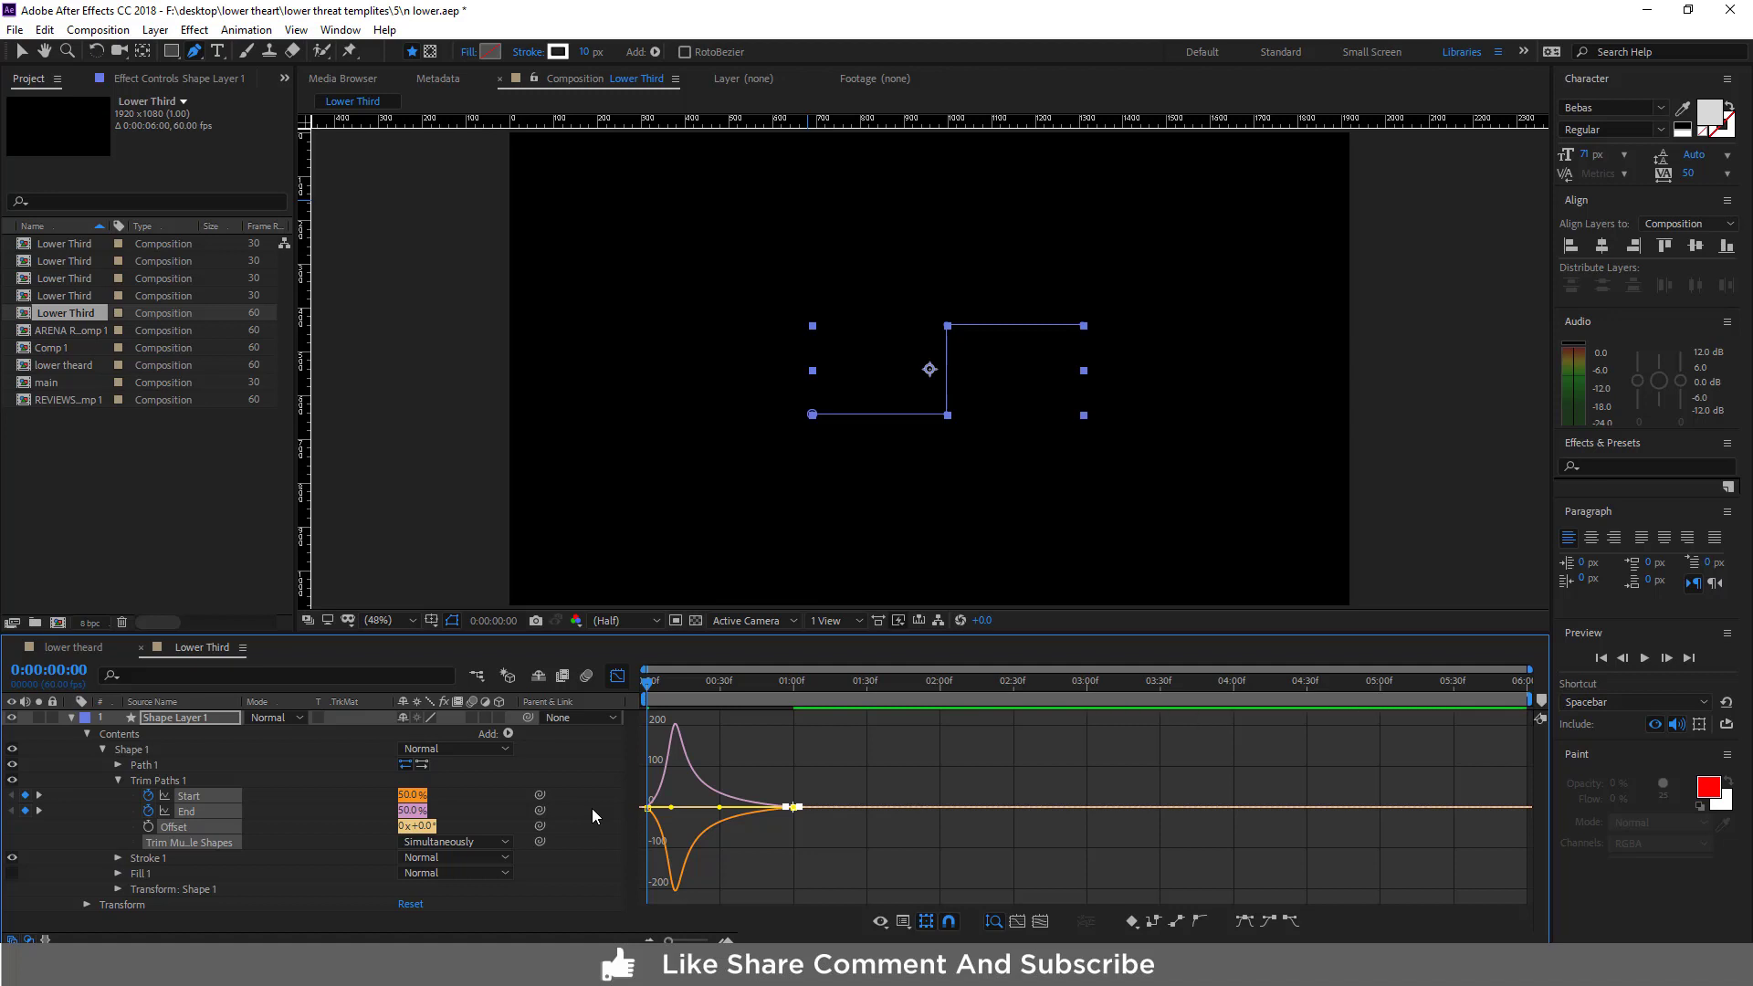
{"action": "left_click", "coordinate": [620, 676]}
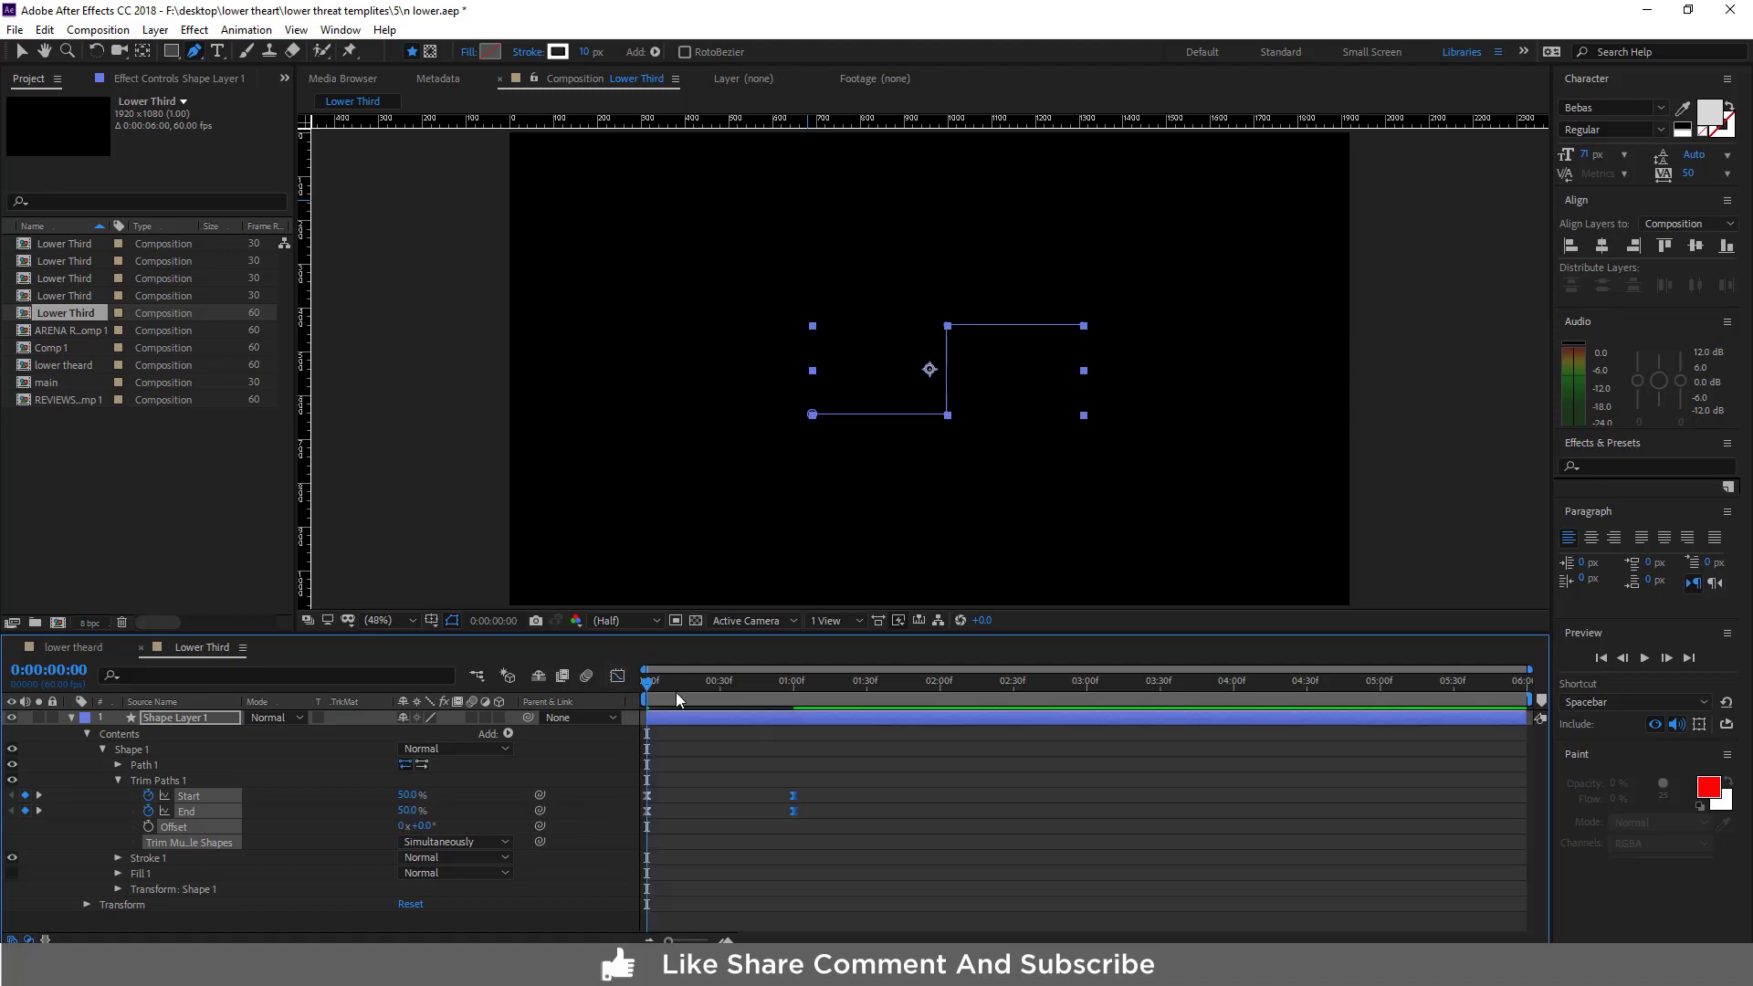
{"action": "left_click", "coordinate": [620, 677]}
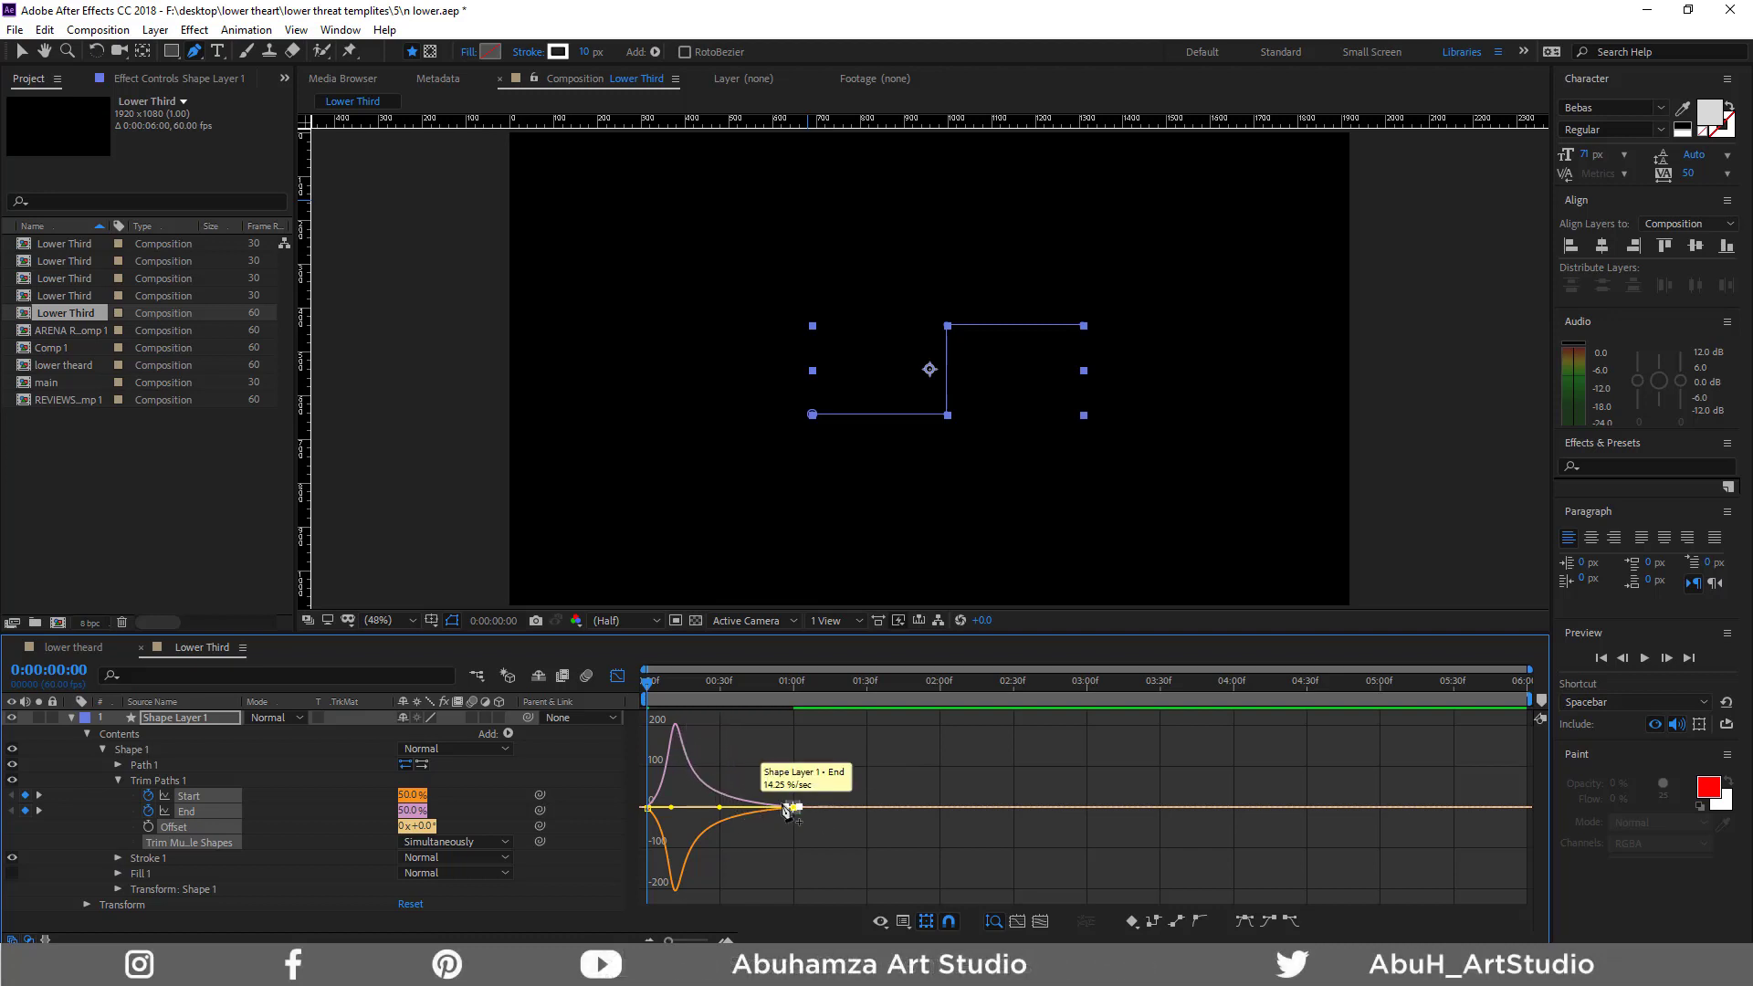
{"action": "left_click", "coordinate": [618, 676]}
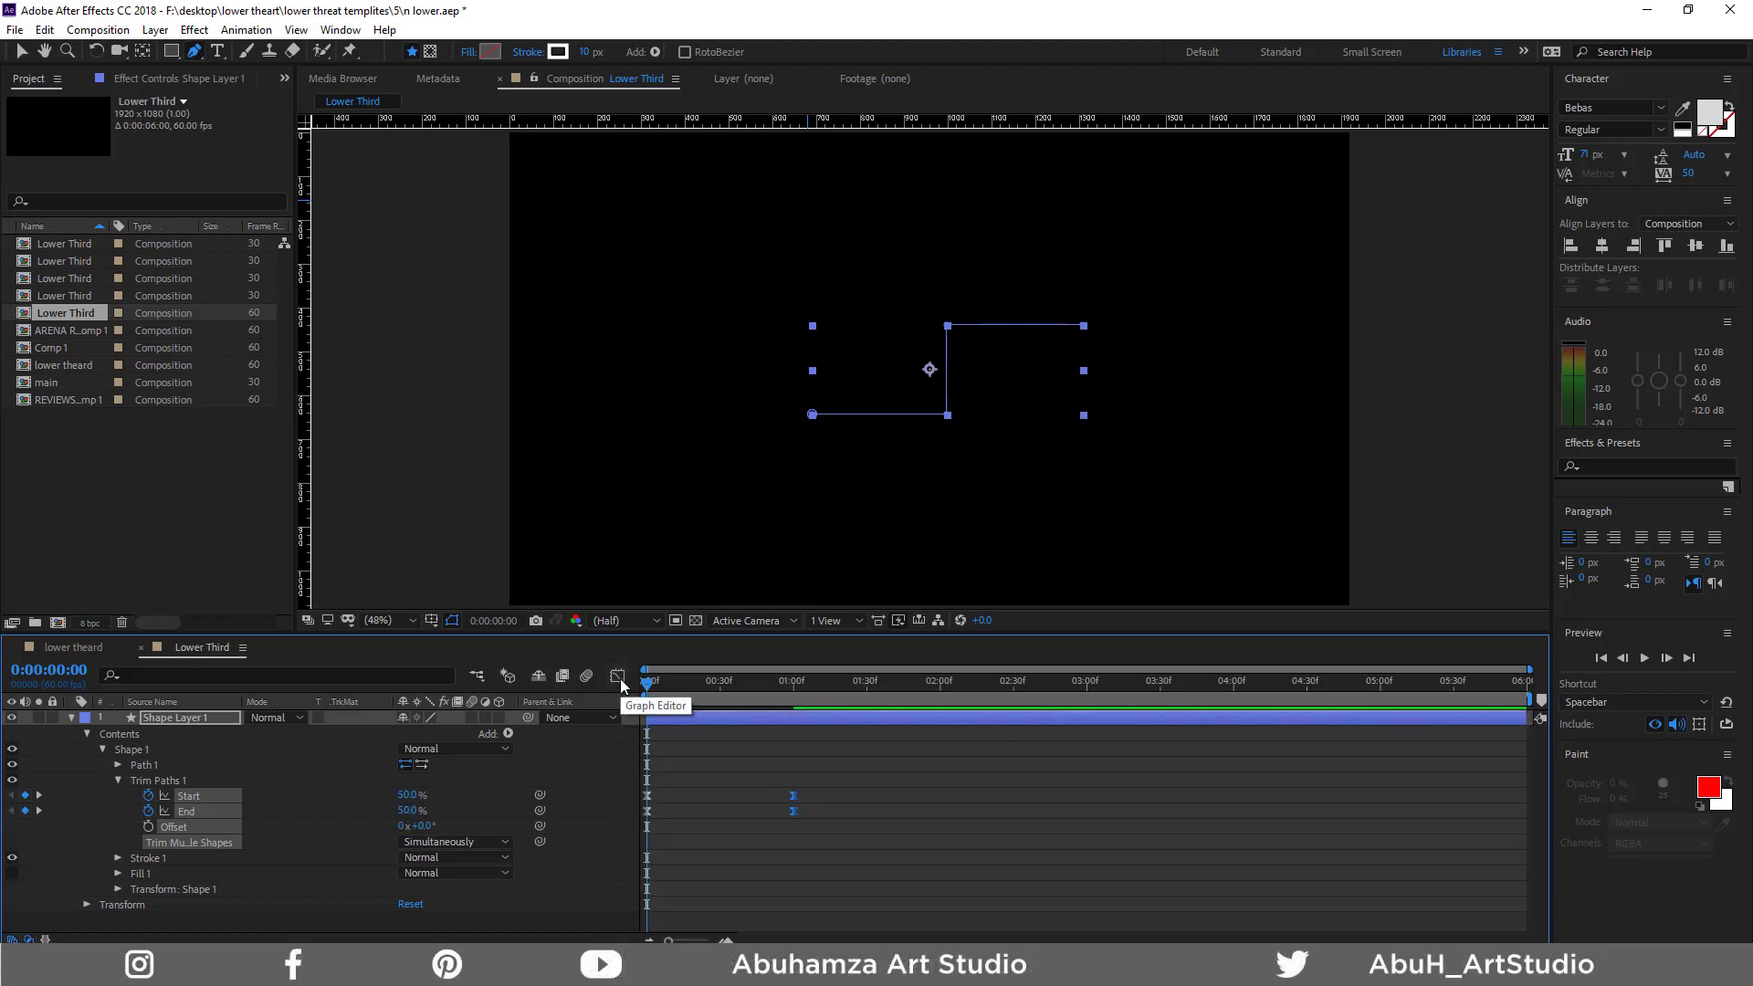
{"action": "key", "text": "space"}
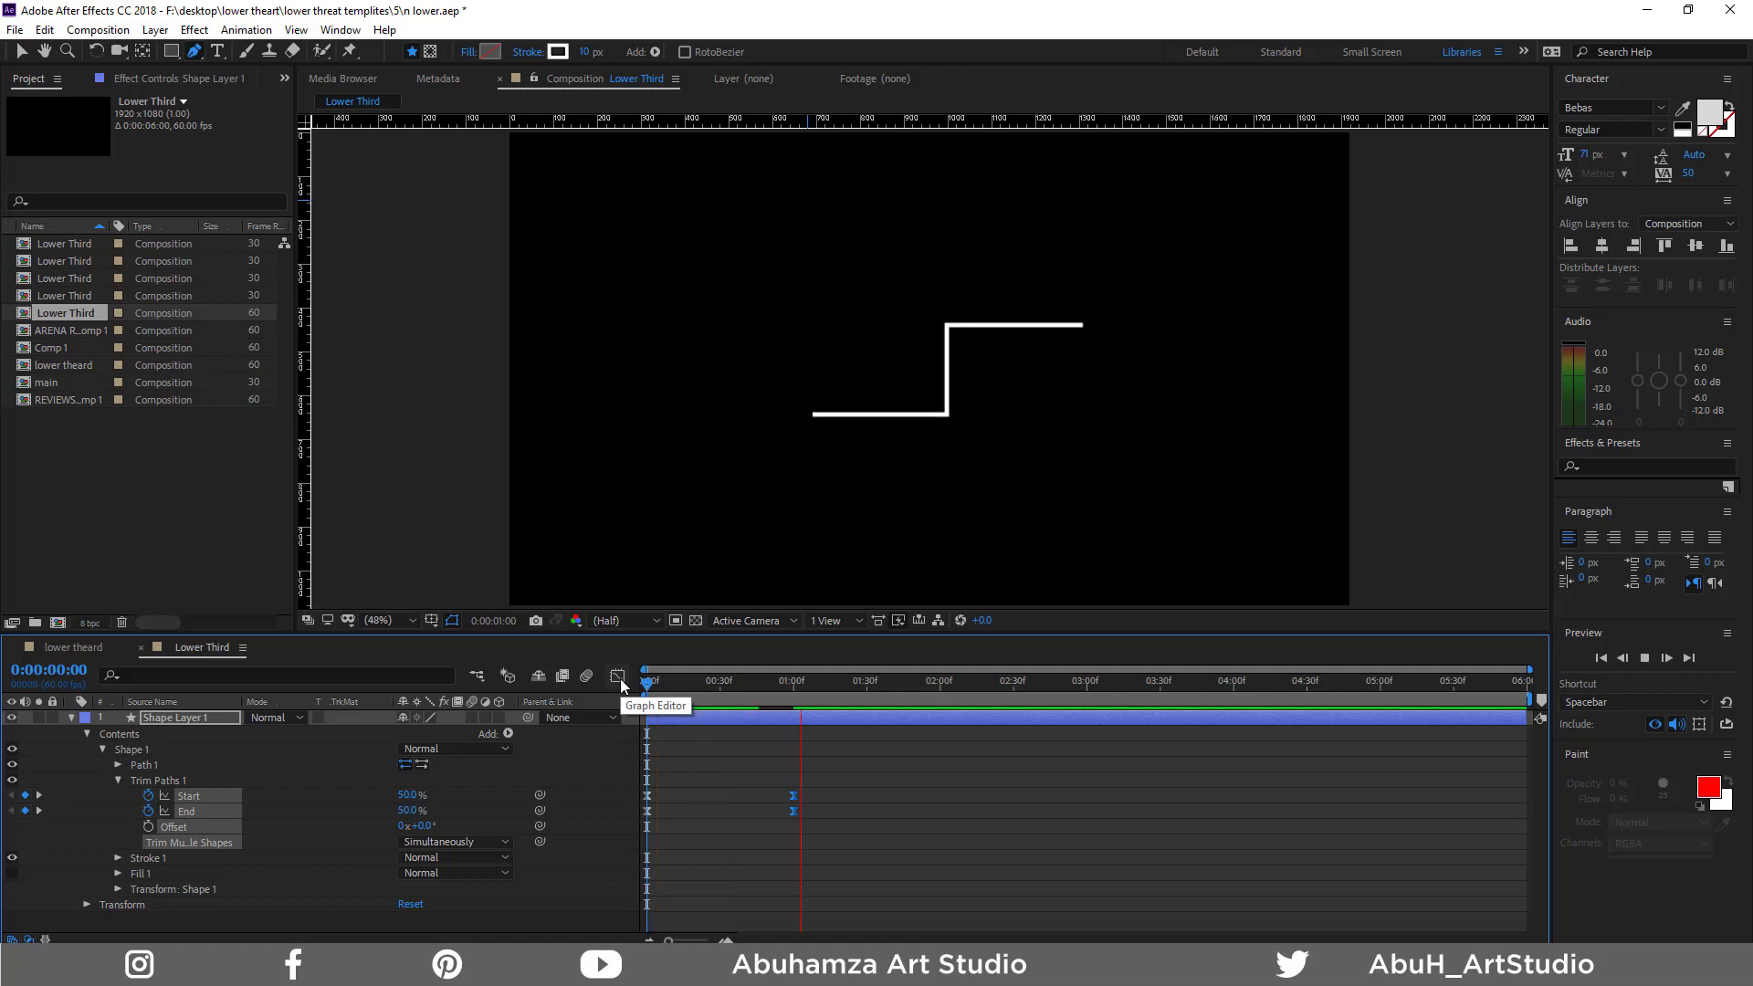
{"action": "key", "text": "space"}
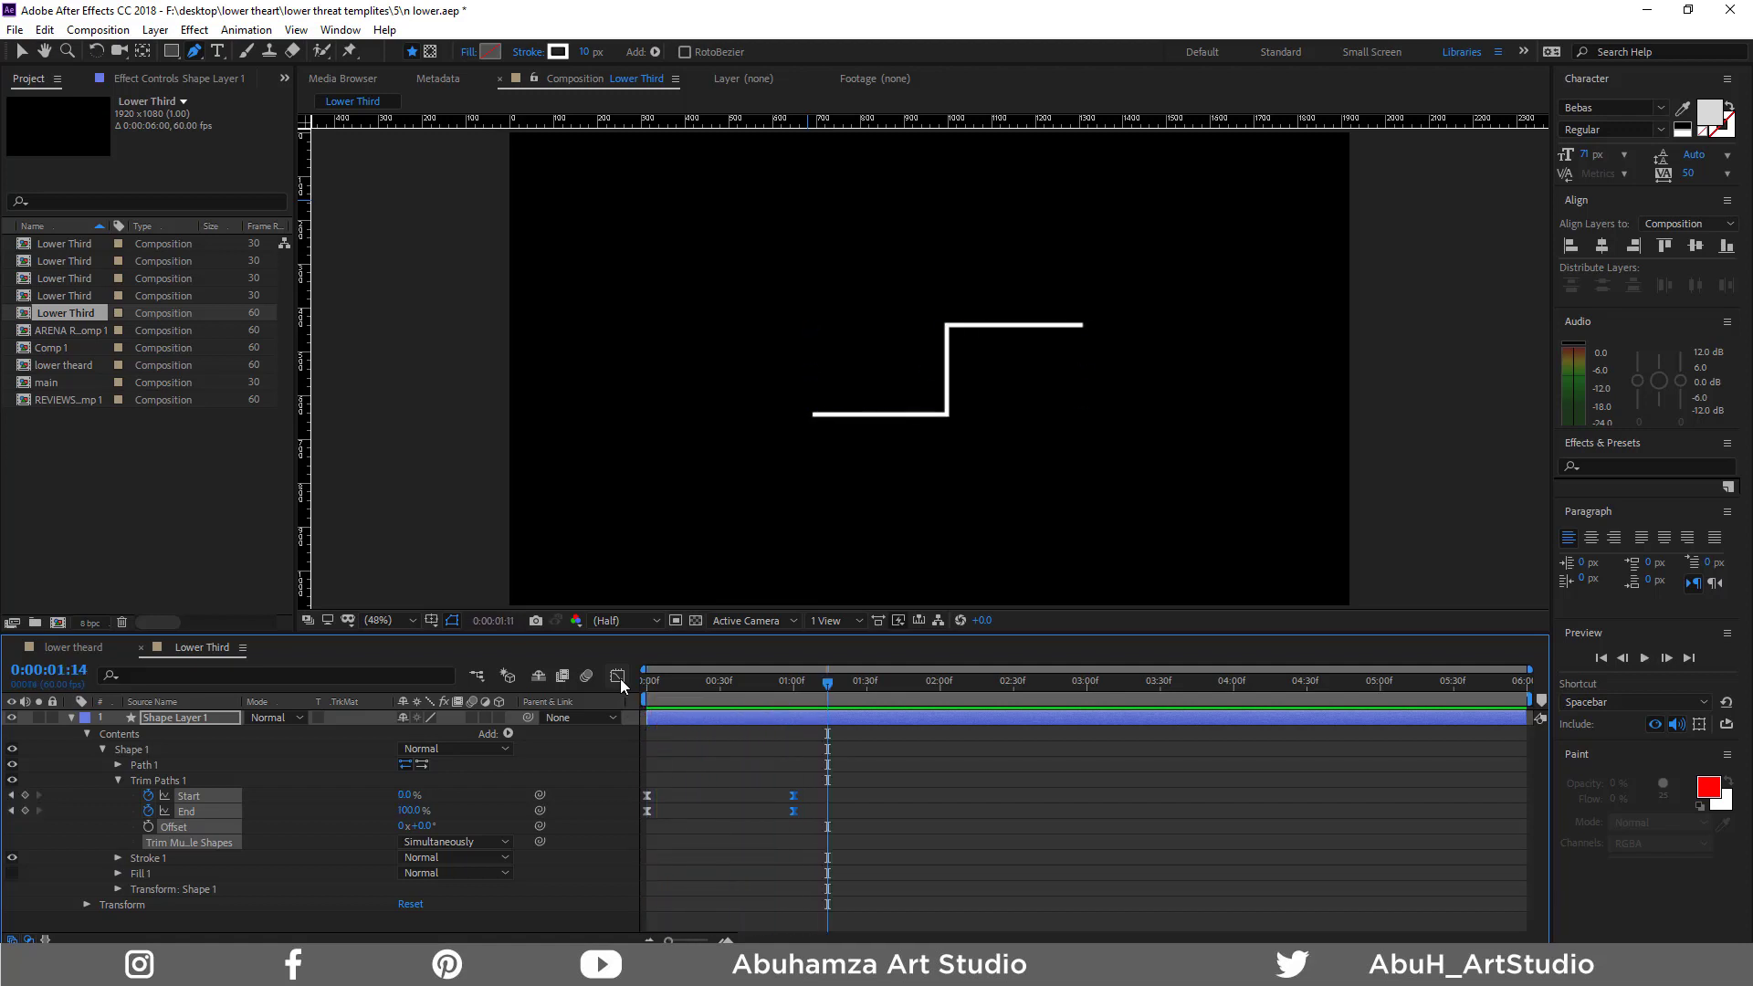
Duplicate Shape Layer 1 and recolour the copy's stroke to FF6138
{"action": "left_click", "coordinate": [71, 718]}
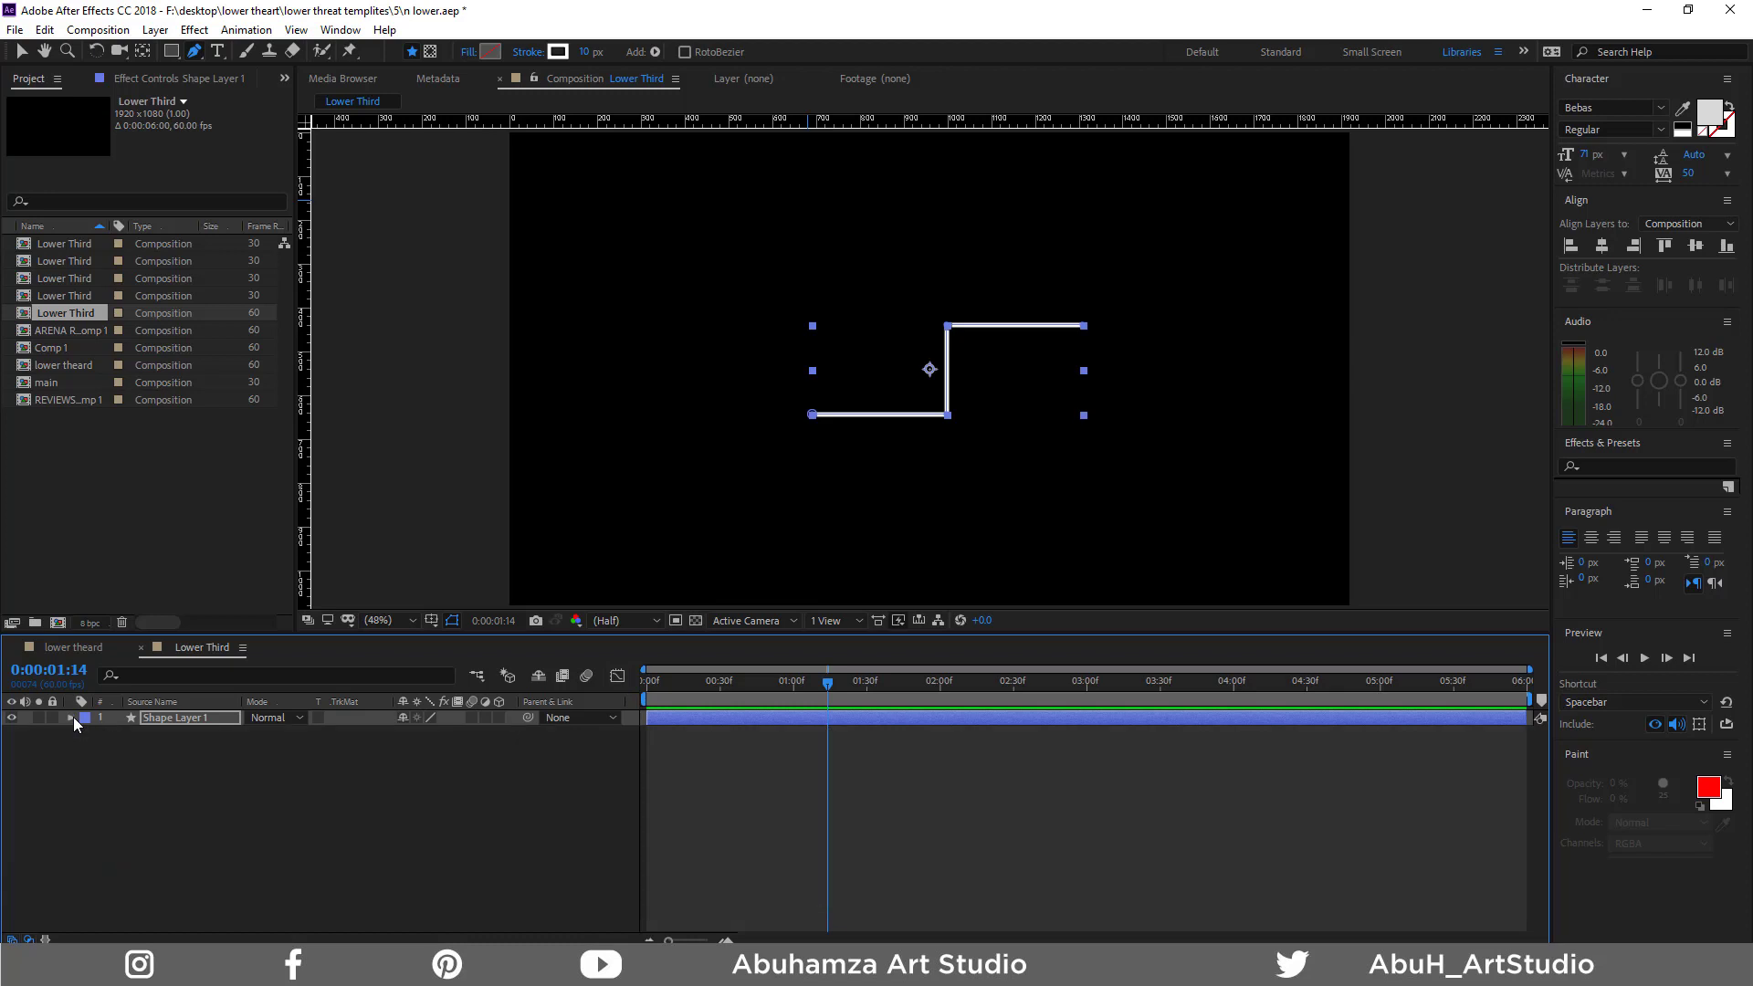
{"action": "right_click", "coordinate": [184, 718]}
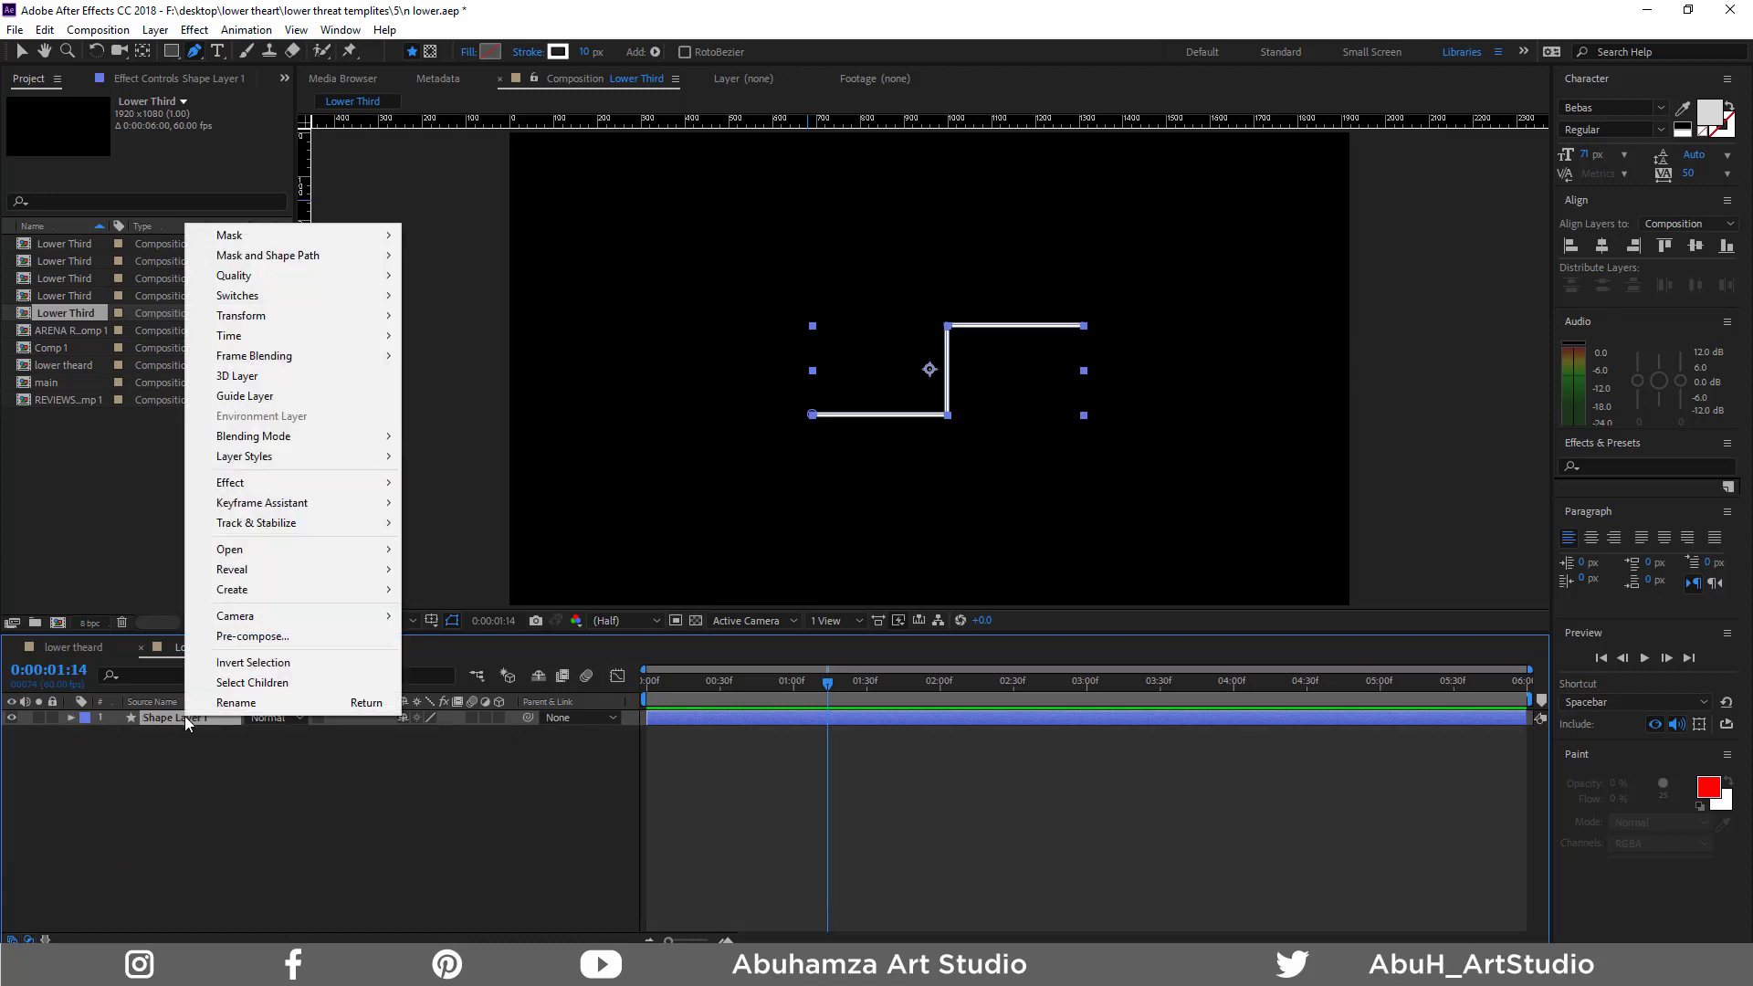
{"action": "key", "text": "Escape"}
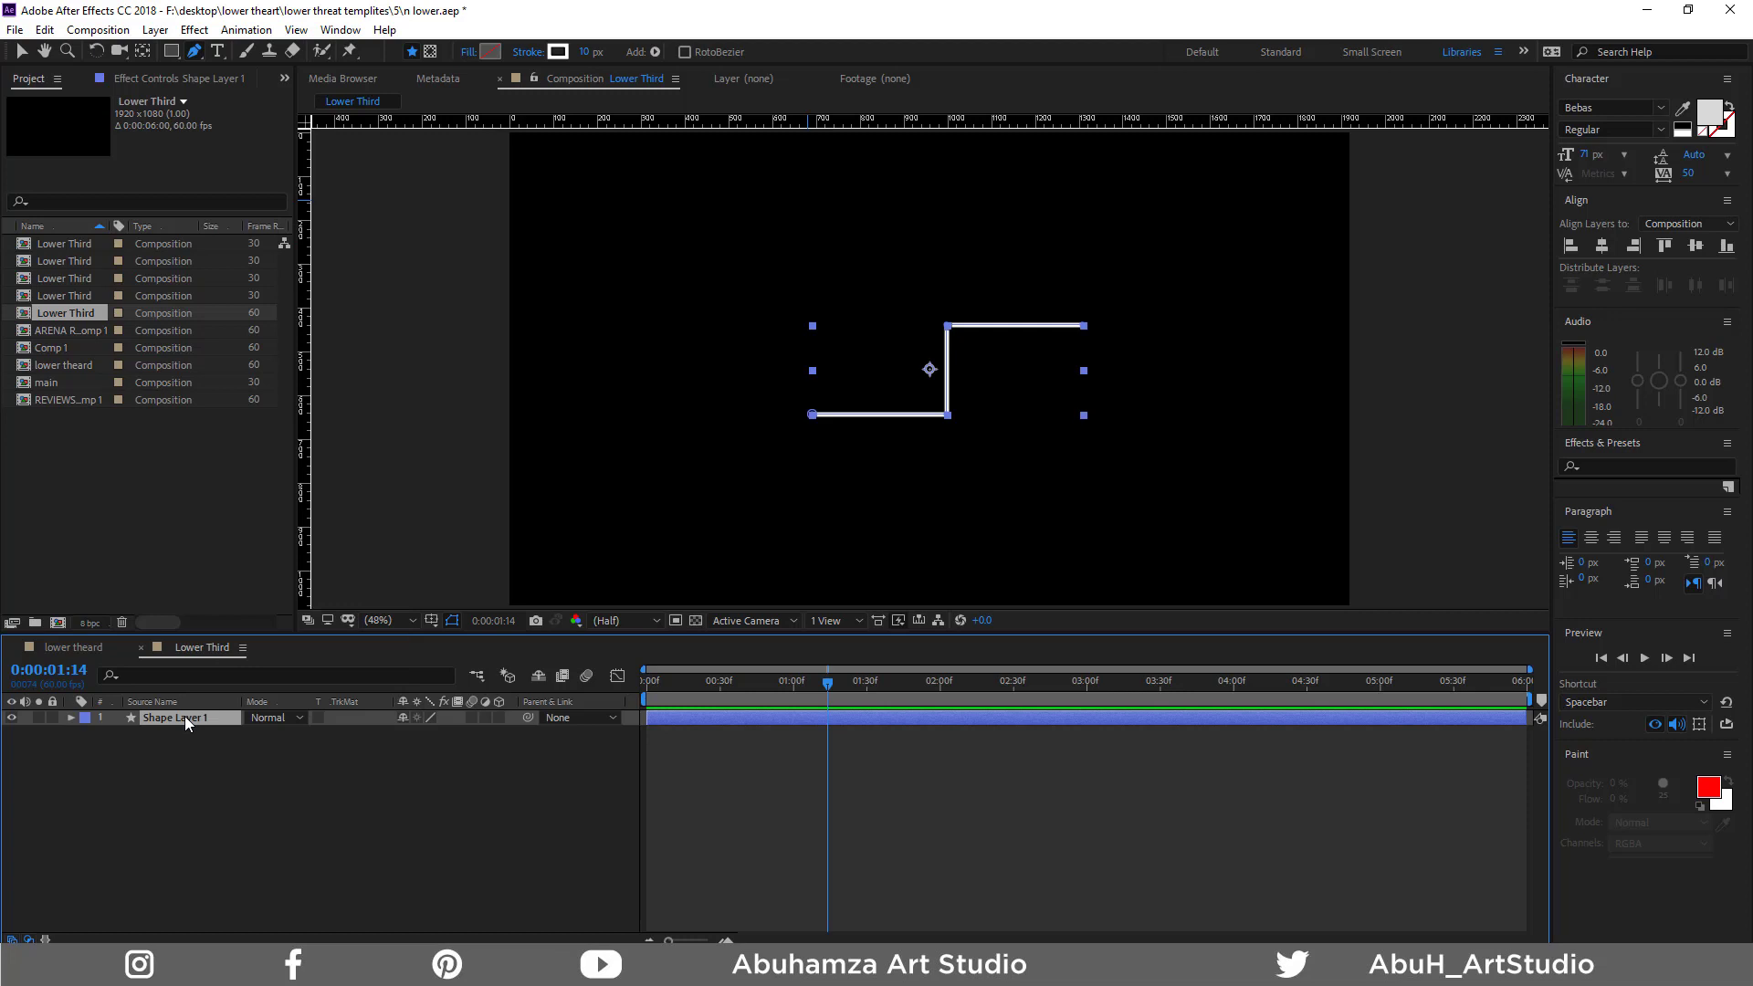
{"action": "key", "text": "ctrl+d"}
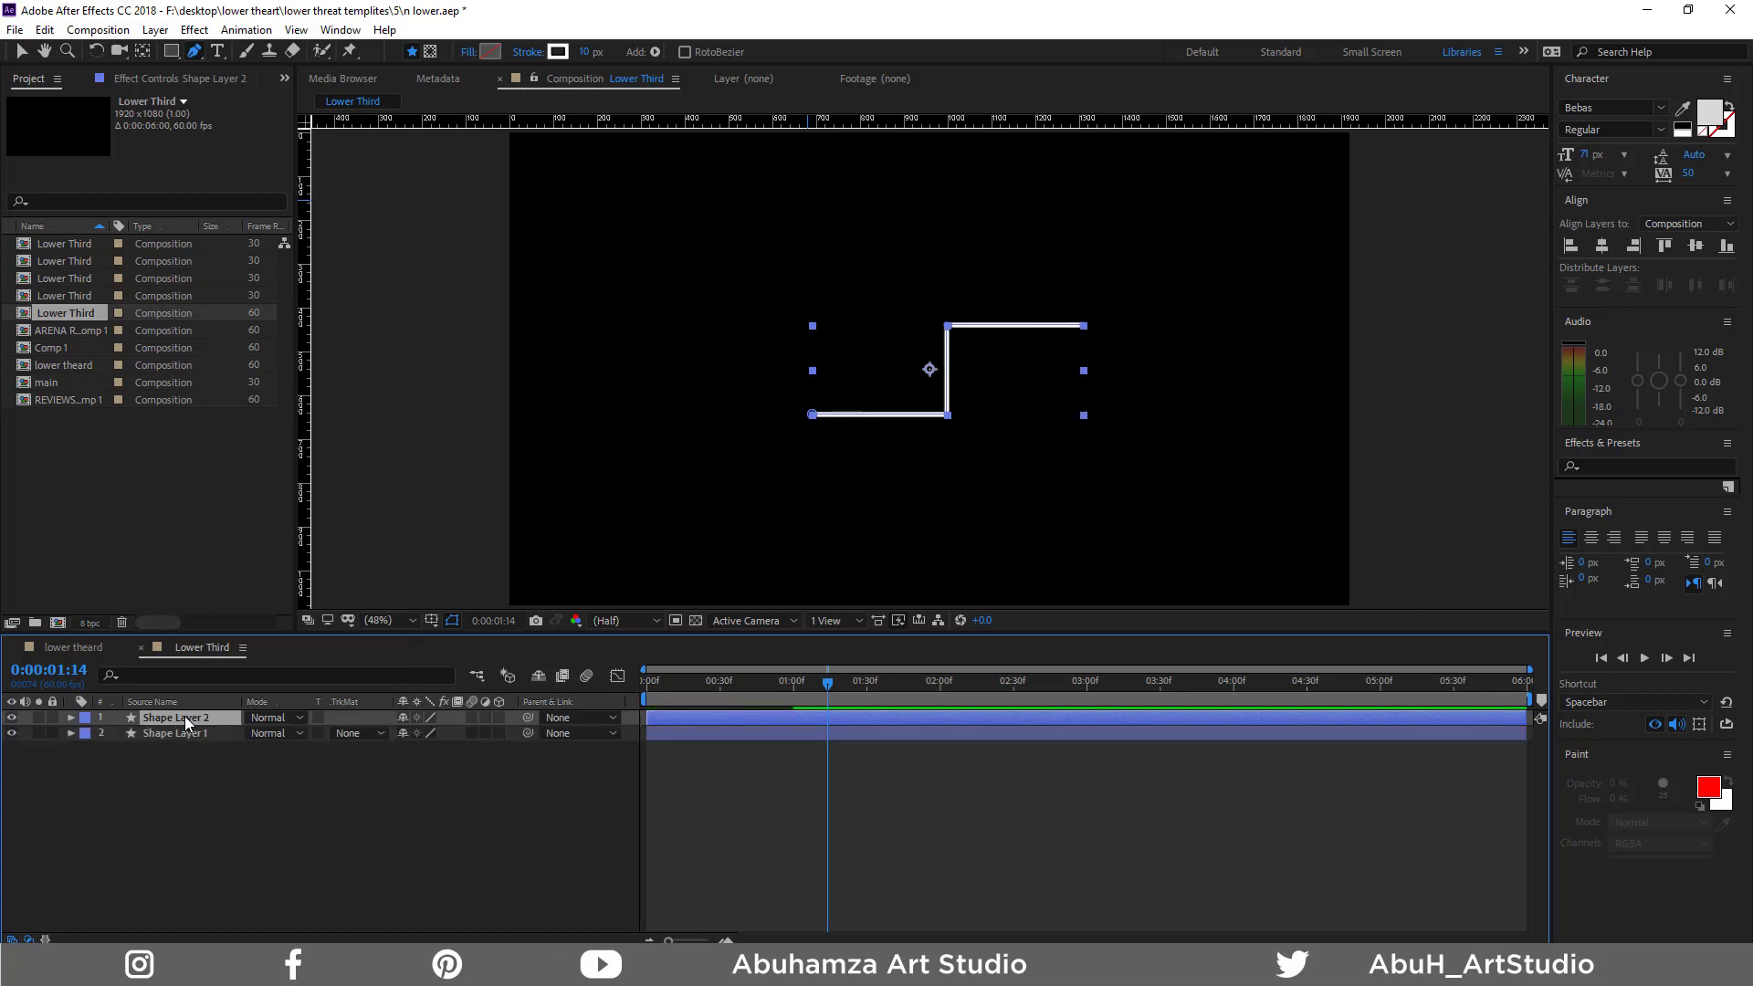
{"action": "left_click", "coordinate": [558, 52]}
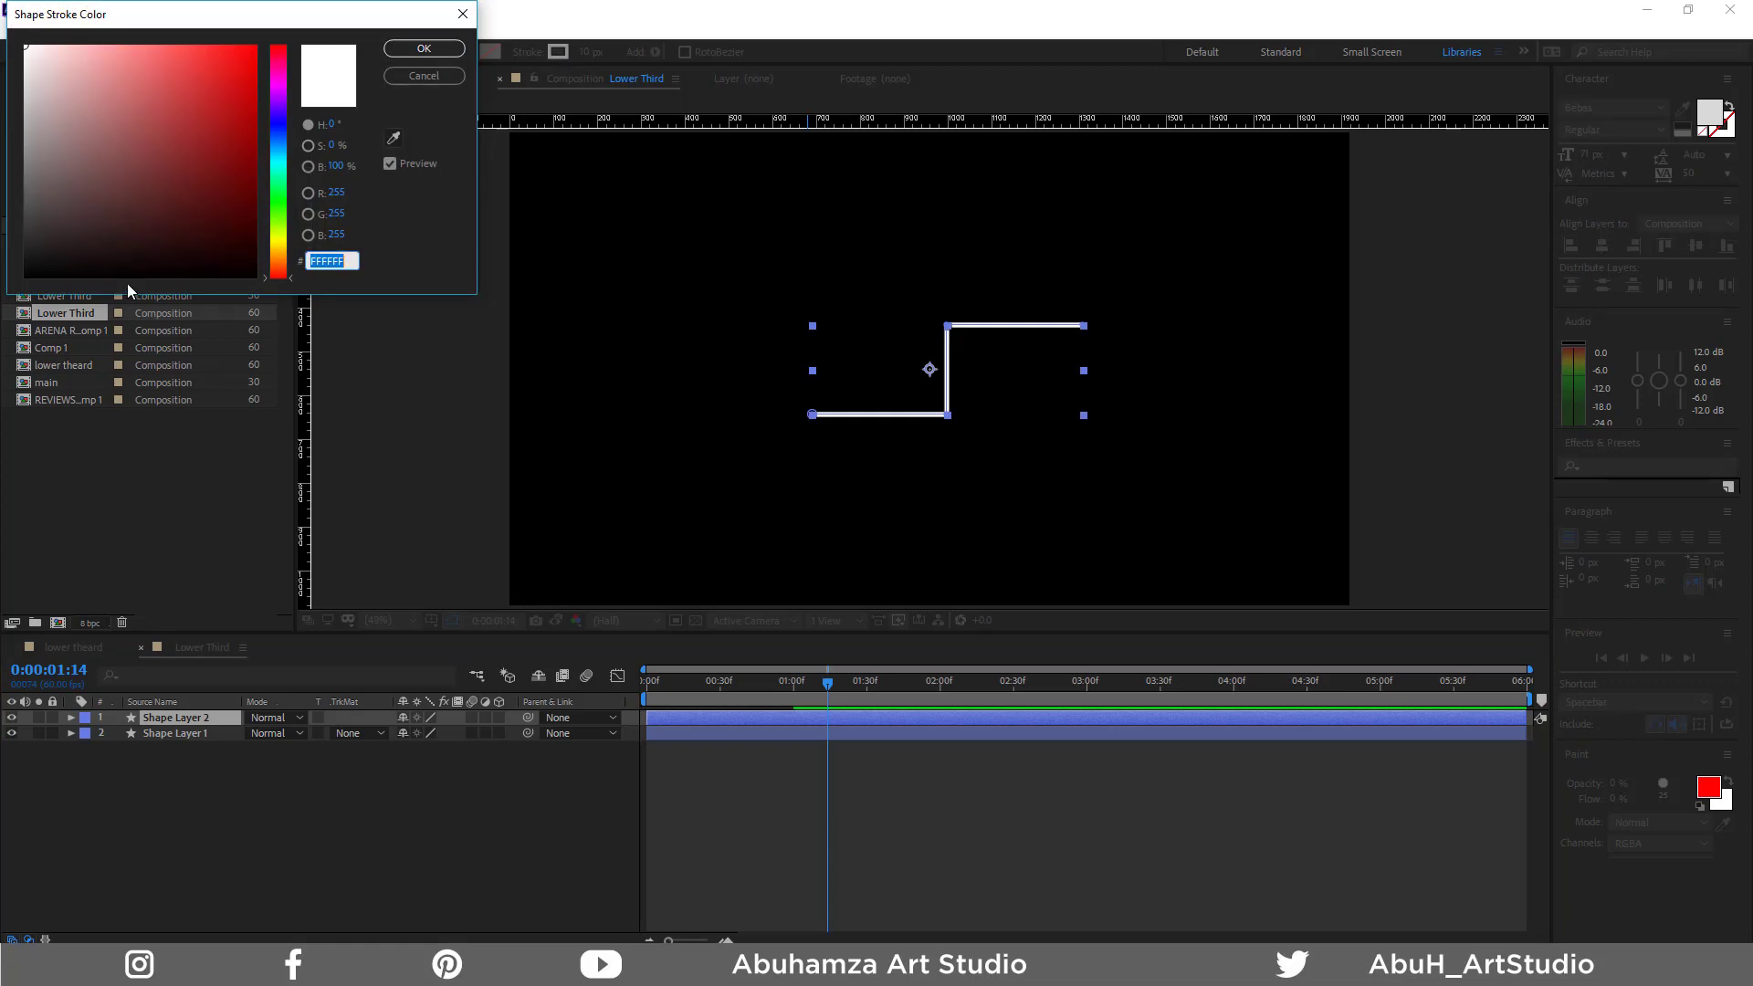
{"action": "type", "text": "FF"}
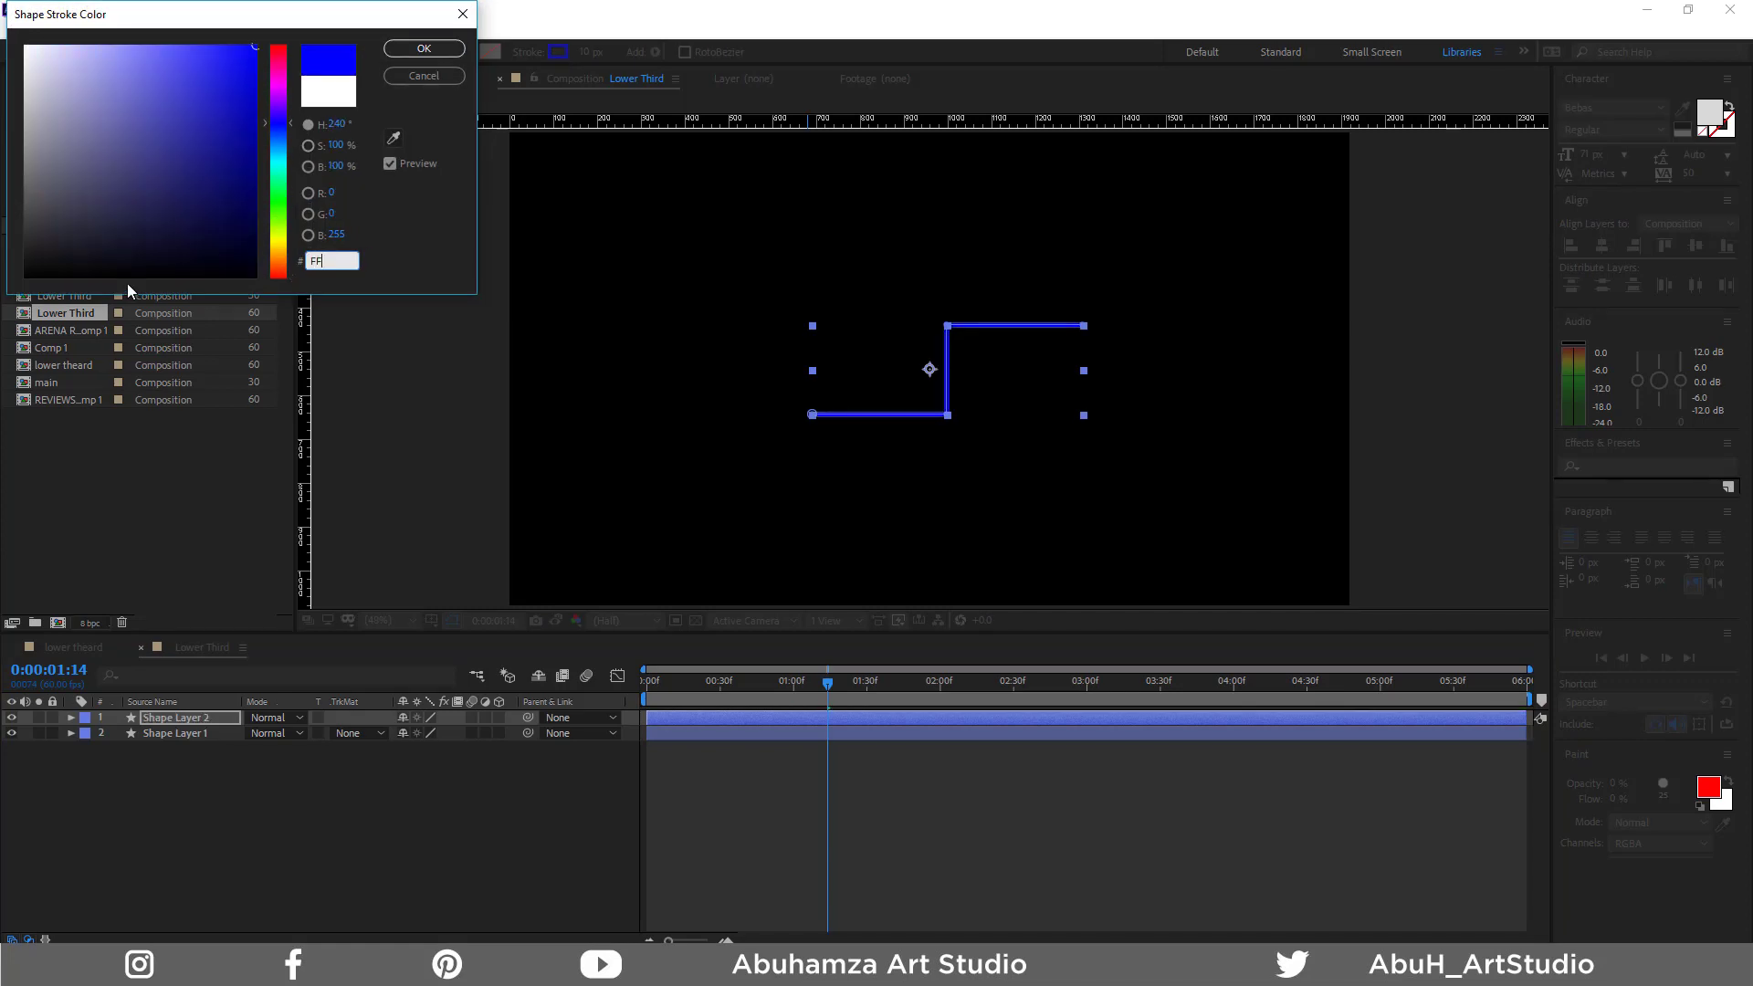
{"action": "type", "text": "61"}
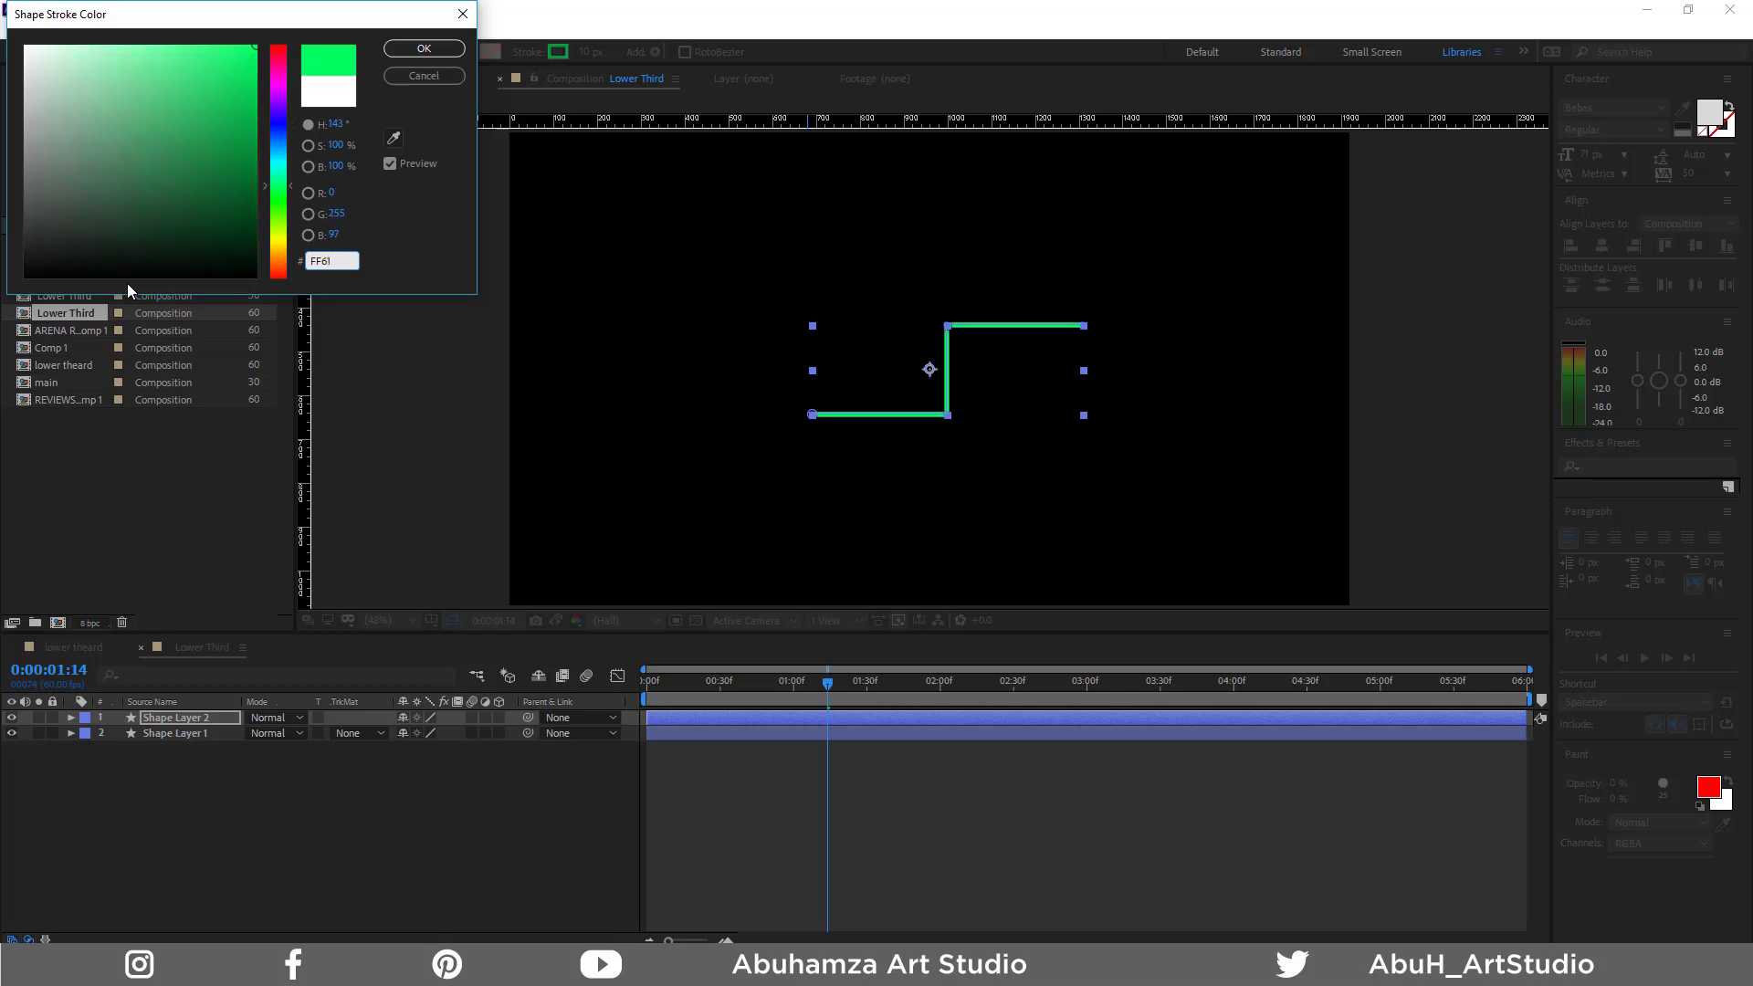
{"action": "type", "text": "38"}
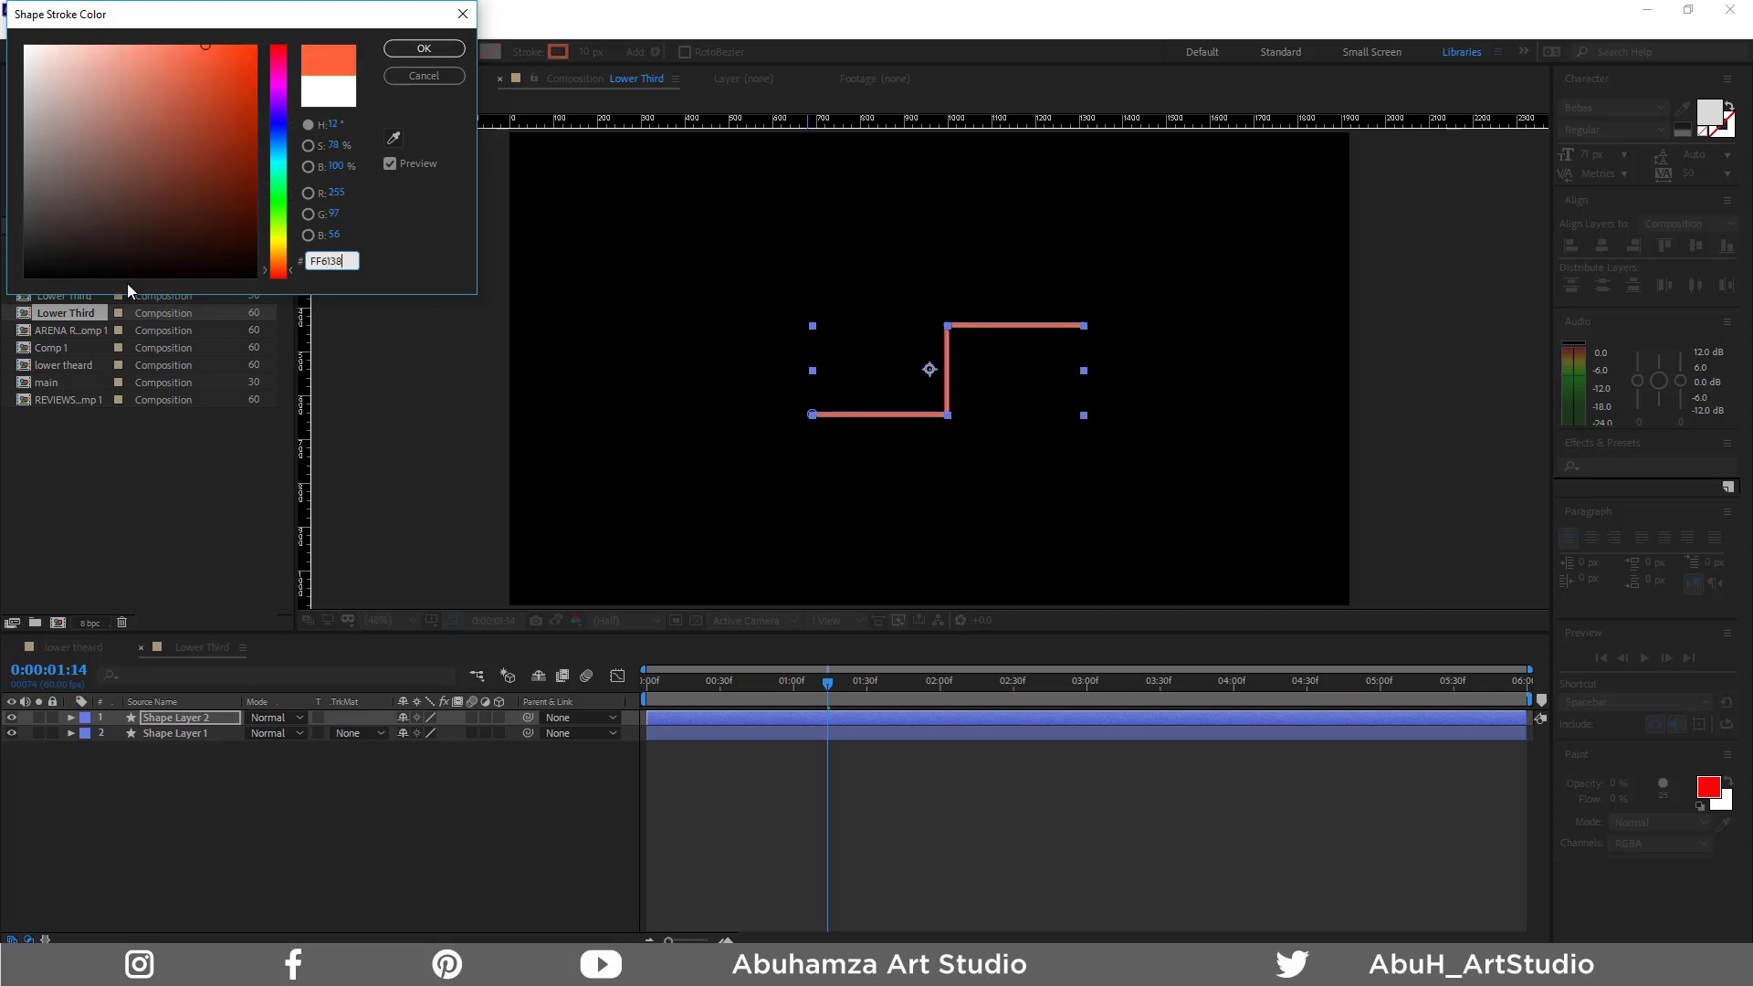
{"action": "key", "text": "Return"}
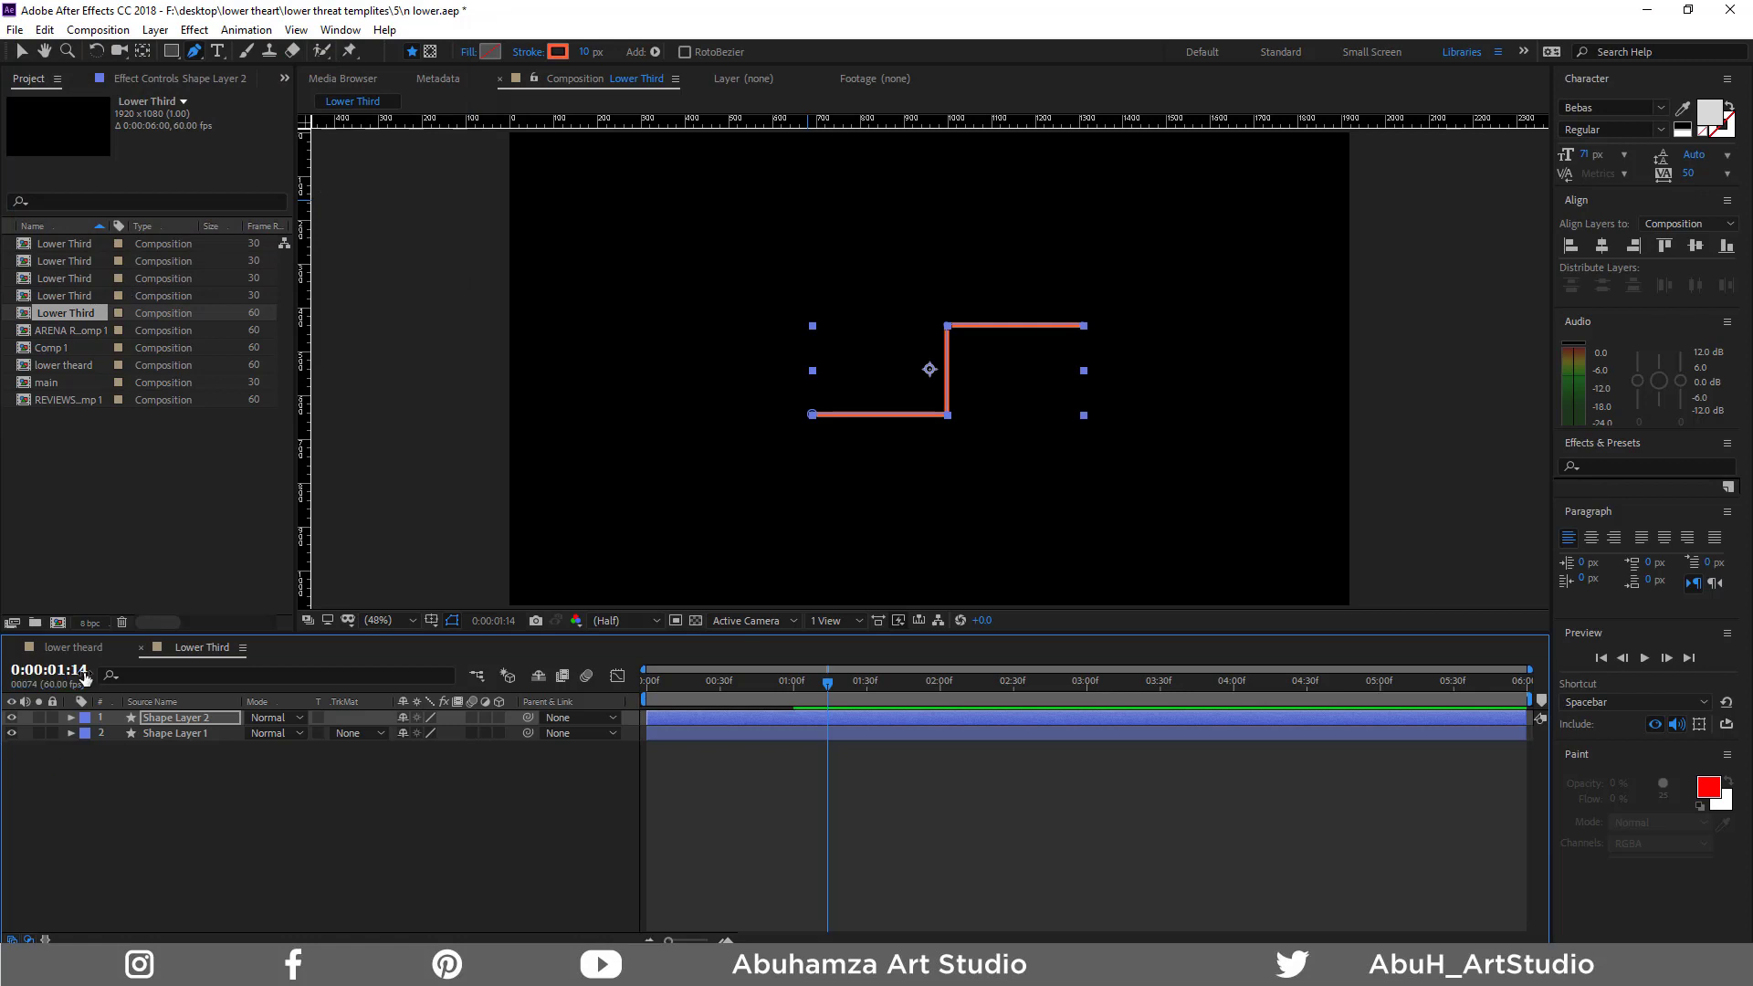
Shift Shape Layer 2 to start at 00:21, just behind the white line
{"action": "left_click_drag", "start_coordinate": [829, 683], "coordinate": [698, 687]}
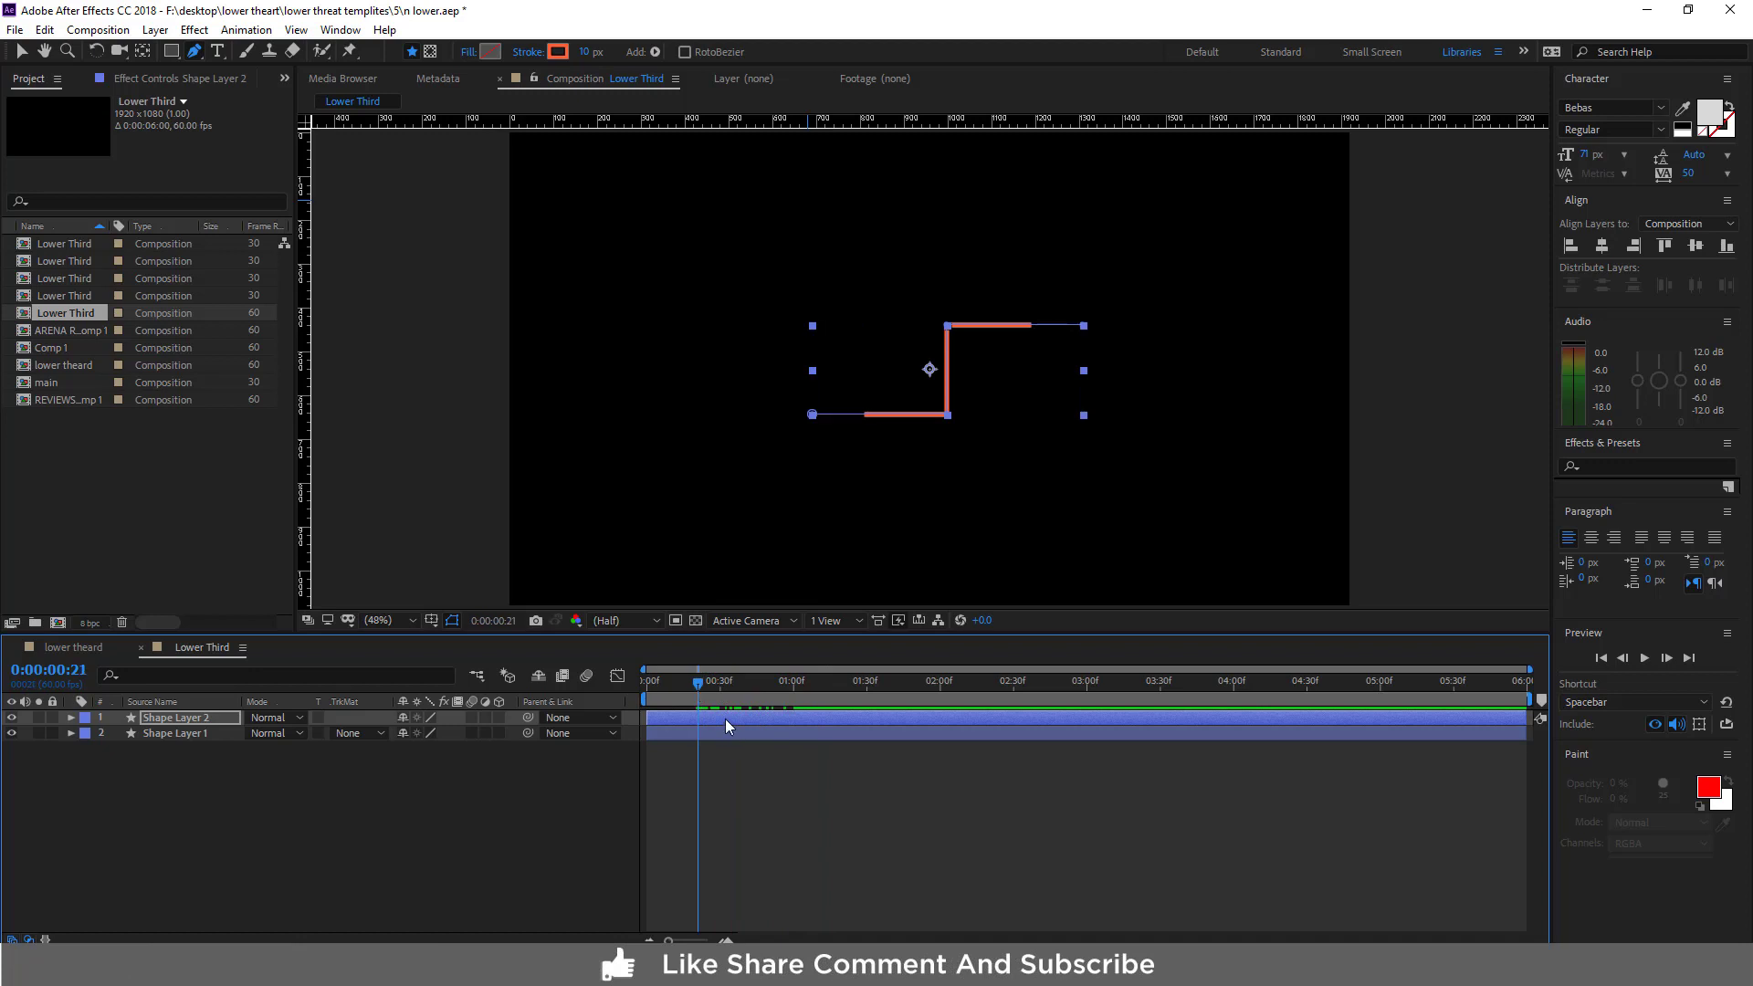
{"action": "mouse_move", "coordinate": [724, 717]}
{"action": "left_mouse_down"}
{"action": "mouse_move", "coordinate": [775, 715]}
{"action": "mouse_move", "coordinate": [712, 691]}
{"action": "mouse_move", "coordinate": [765, 683]}
{"action": "left_mouse_up"}
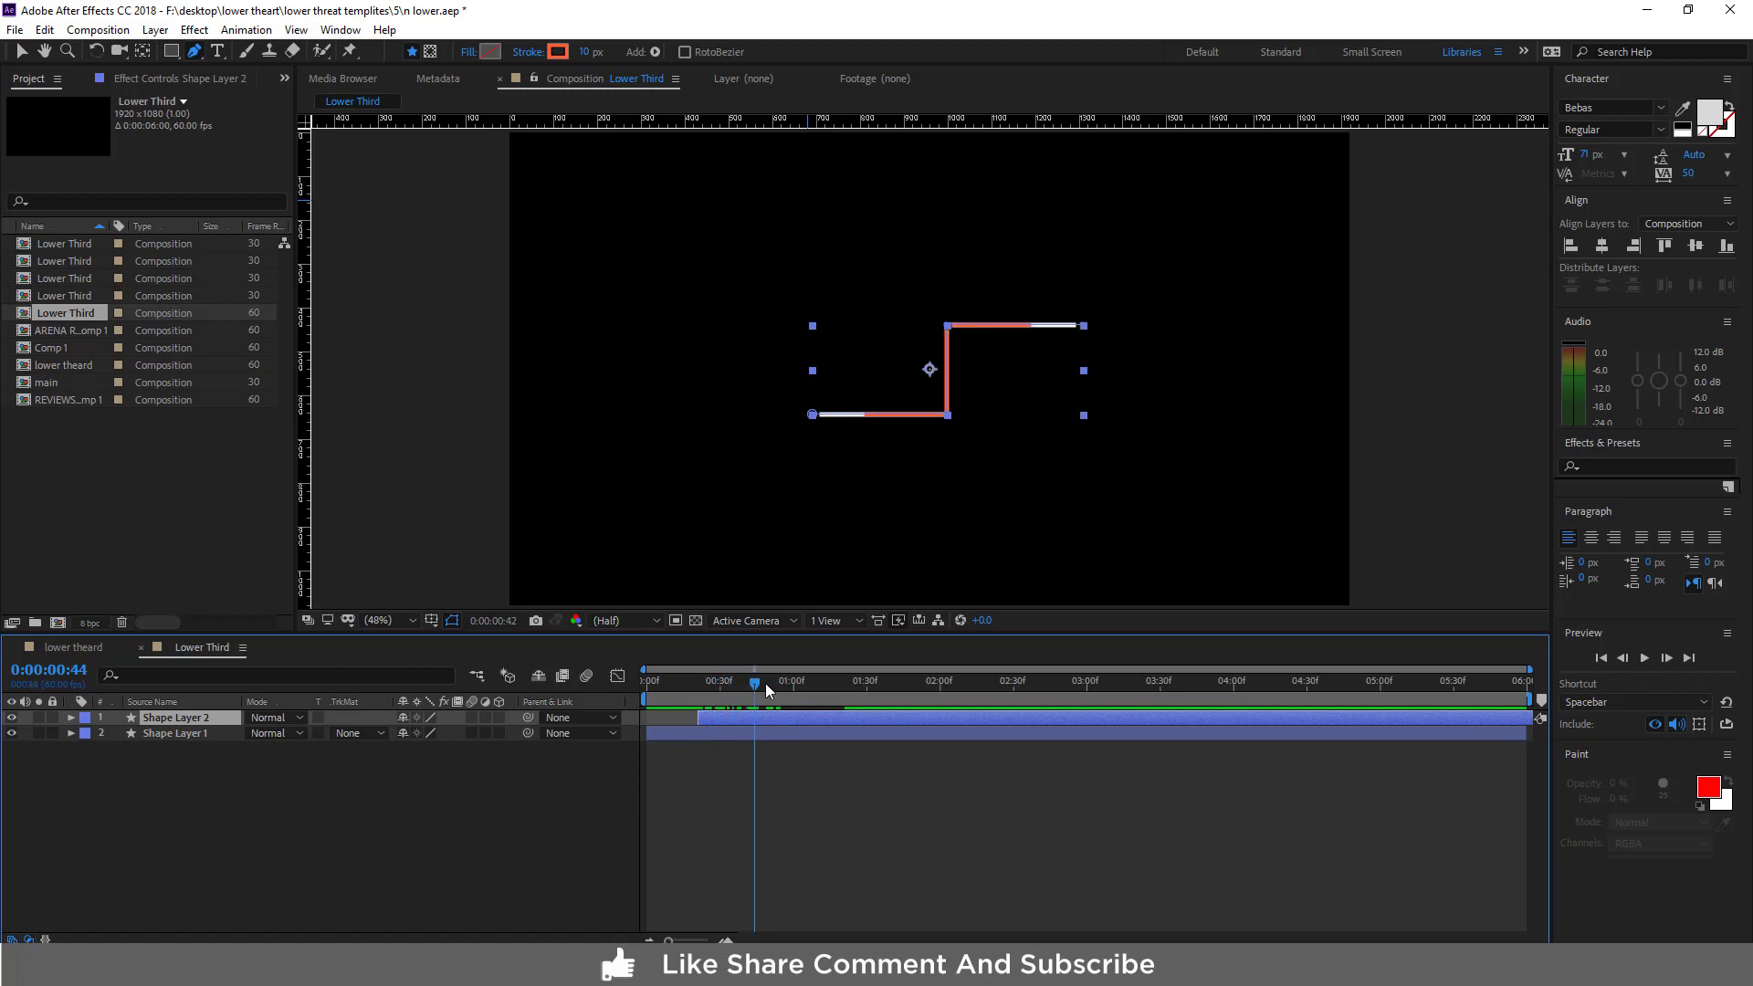
{"action": "left_click", "coordinate": [278, 847]}
{"action": "left_click", "coordinate": [172, 52]}
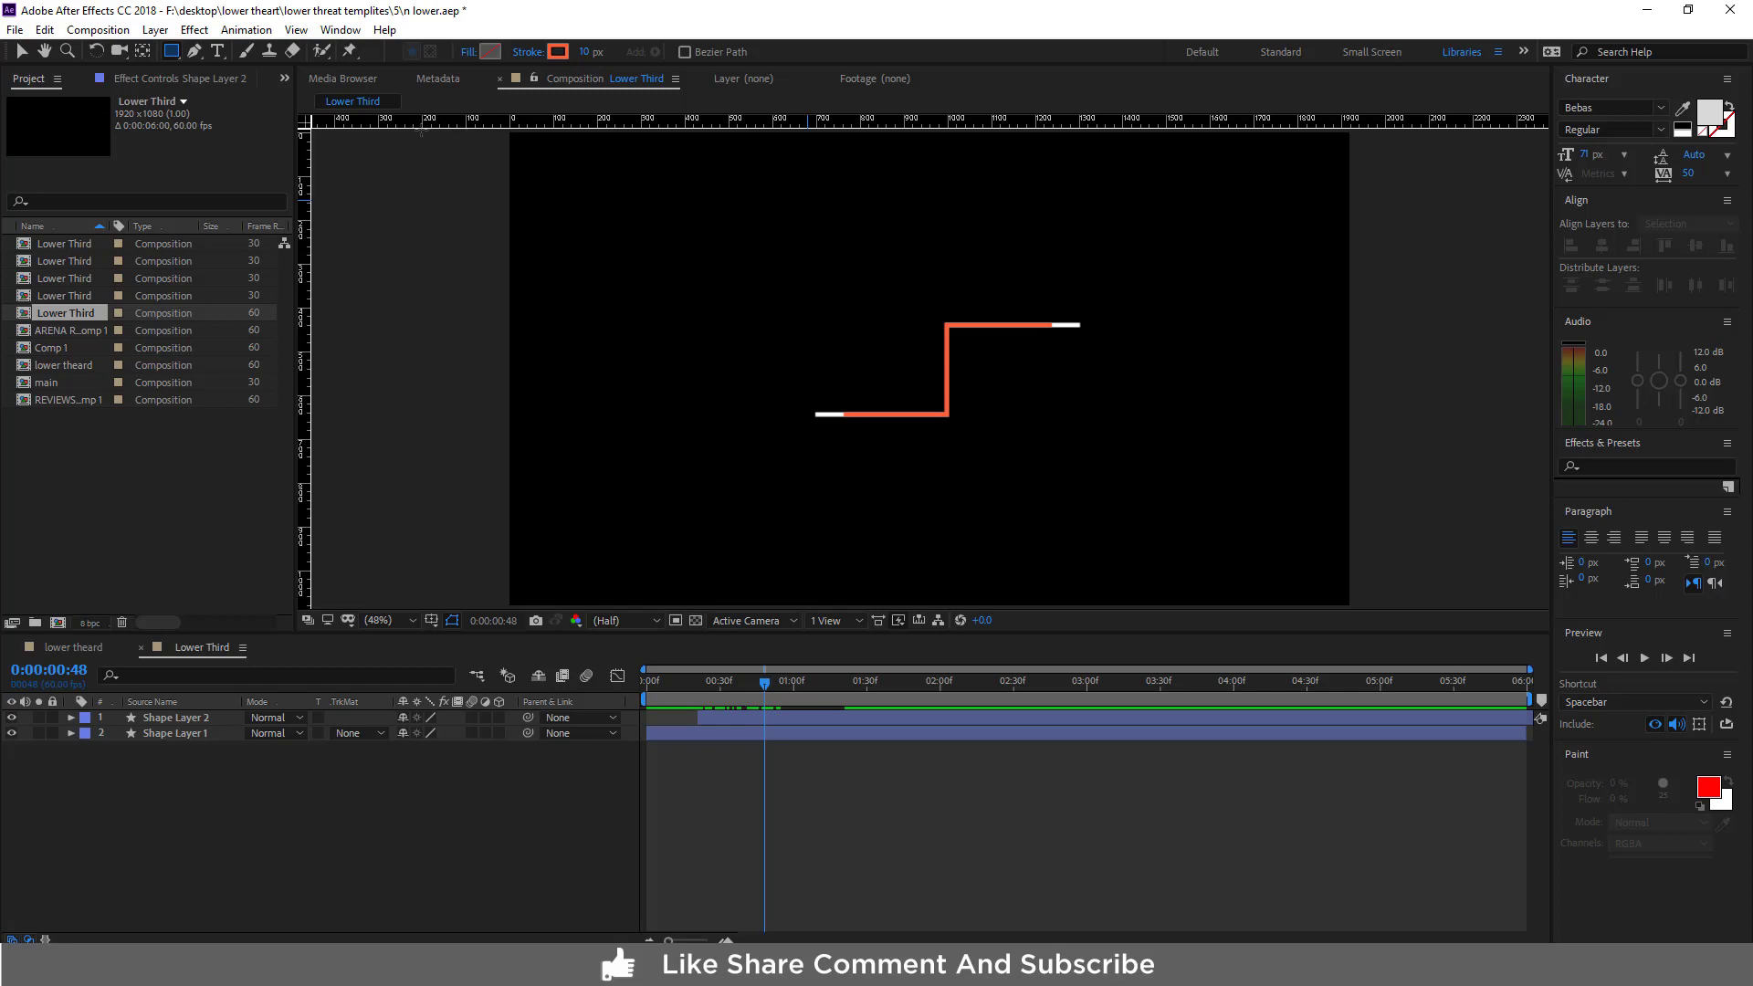
Add two horizontal guides along the upper and lower lines
{"action": "left_click", "coordinate": [297, 30]}
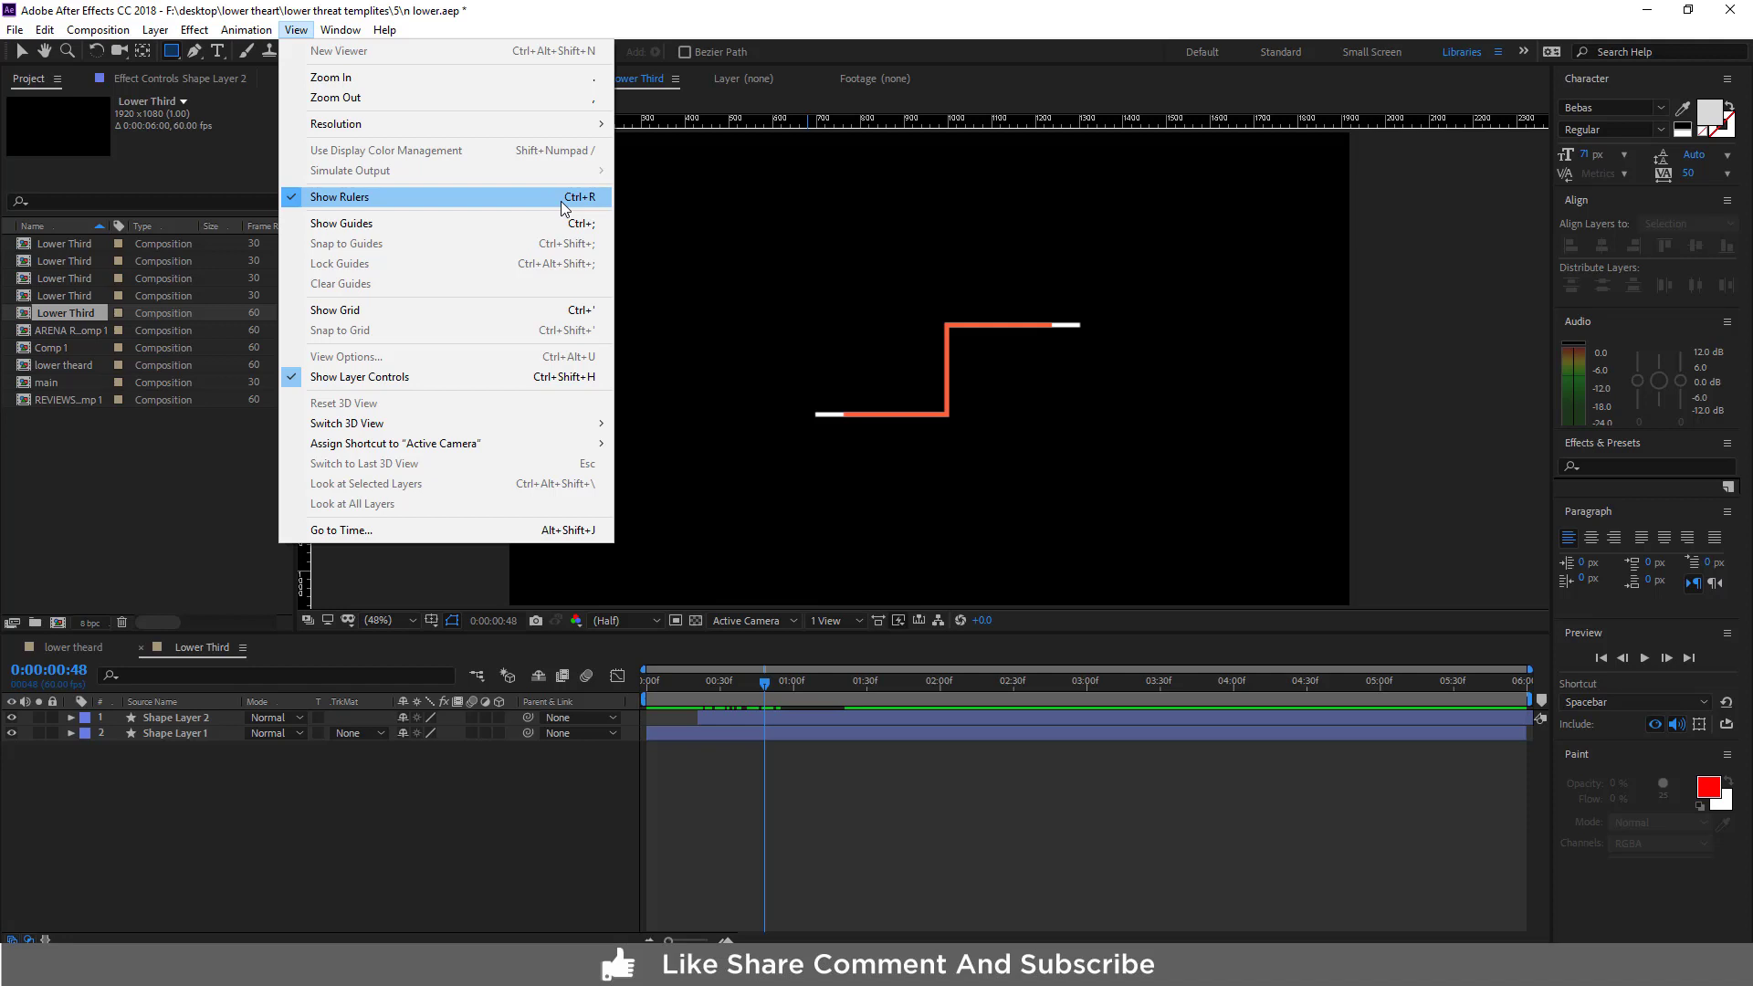
{"action": "left_click", "coordinate": [698, 133]}
{"action": "left_click_drag", "start_coordinate": [697, 128], "coordinate": [720, 321]}
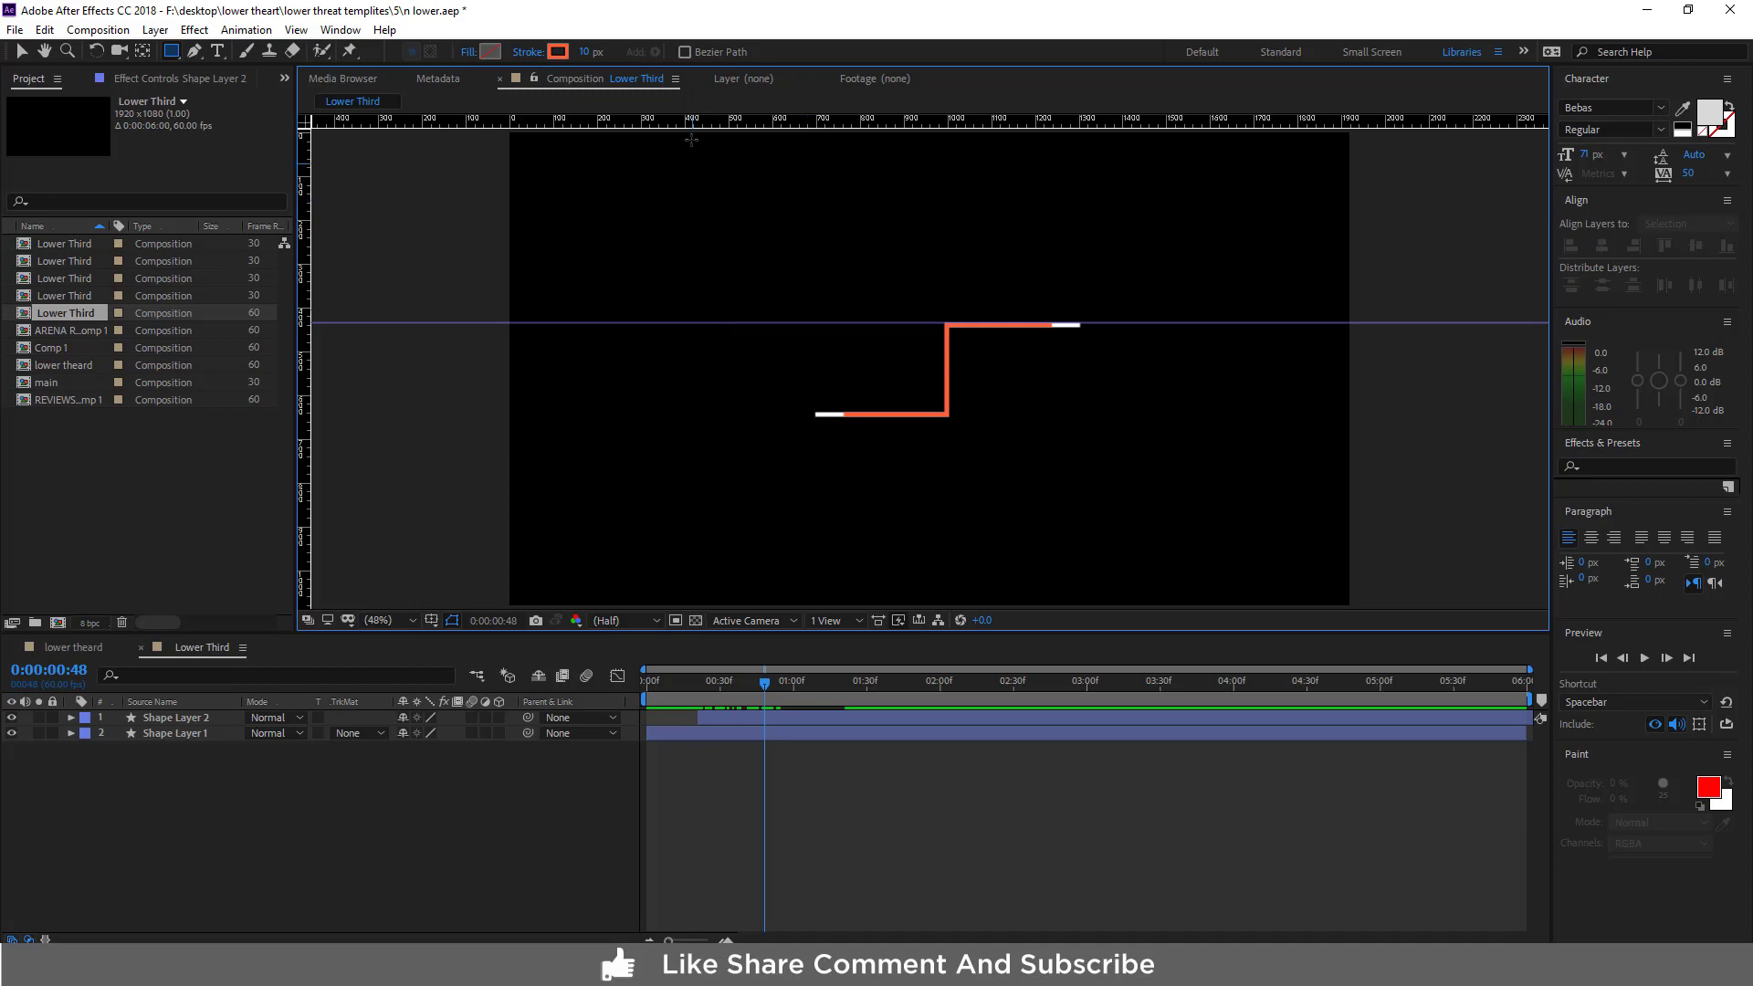
{"action": "left_click_drag", "start_coordinate": [694, 126], "coordinate": [728, 418]}
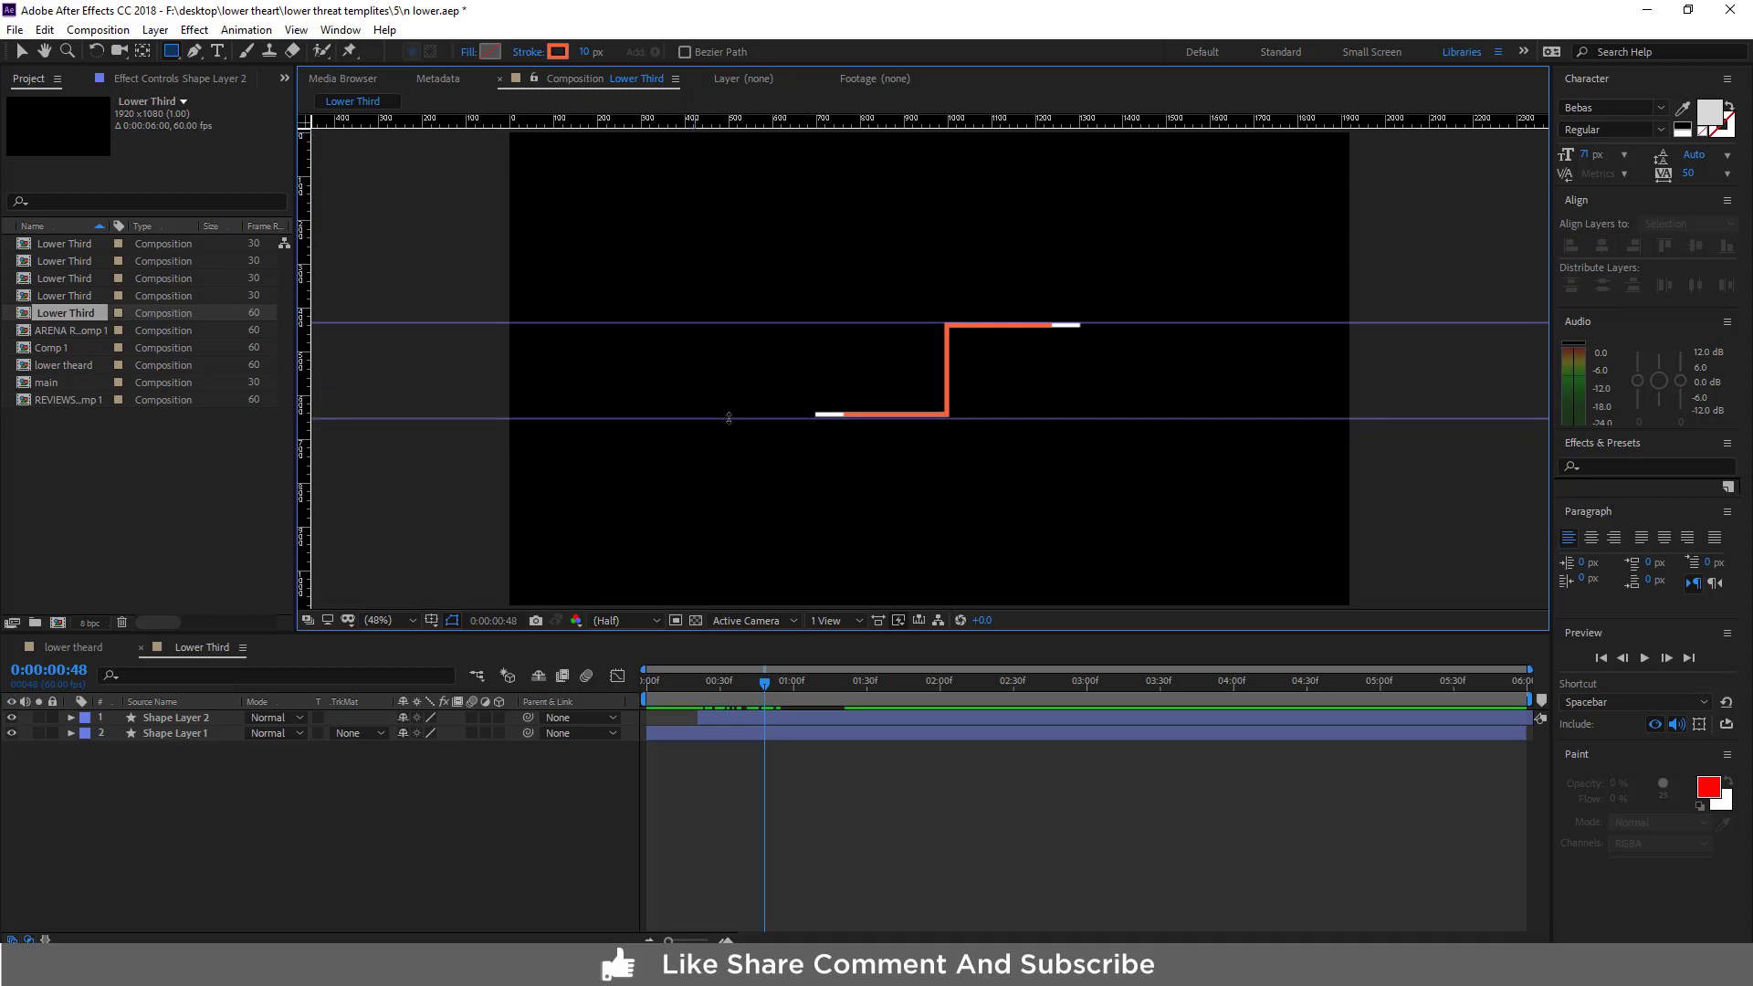
Draw a rectangle between the two guides, left of the step
{"action": "left_click", "coordinate": [517, 839]}
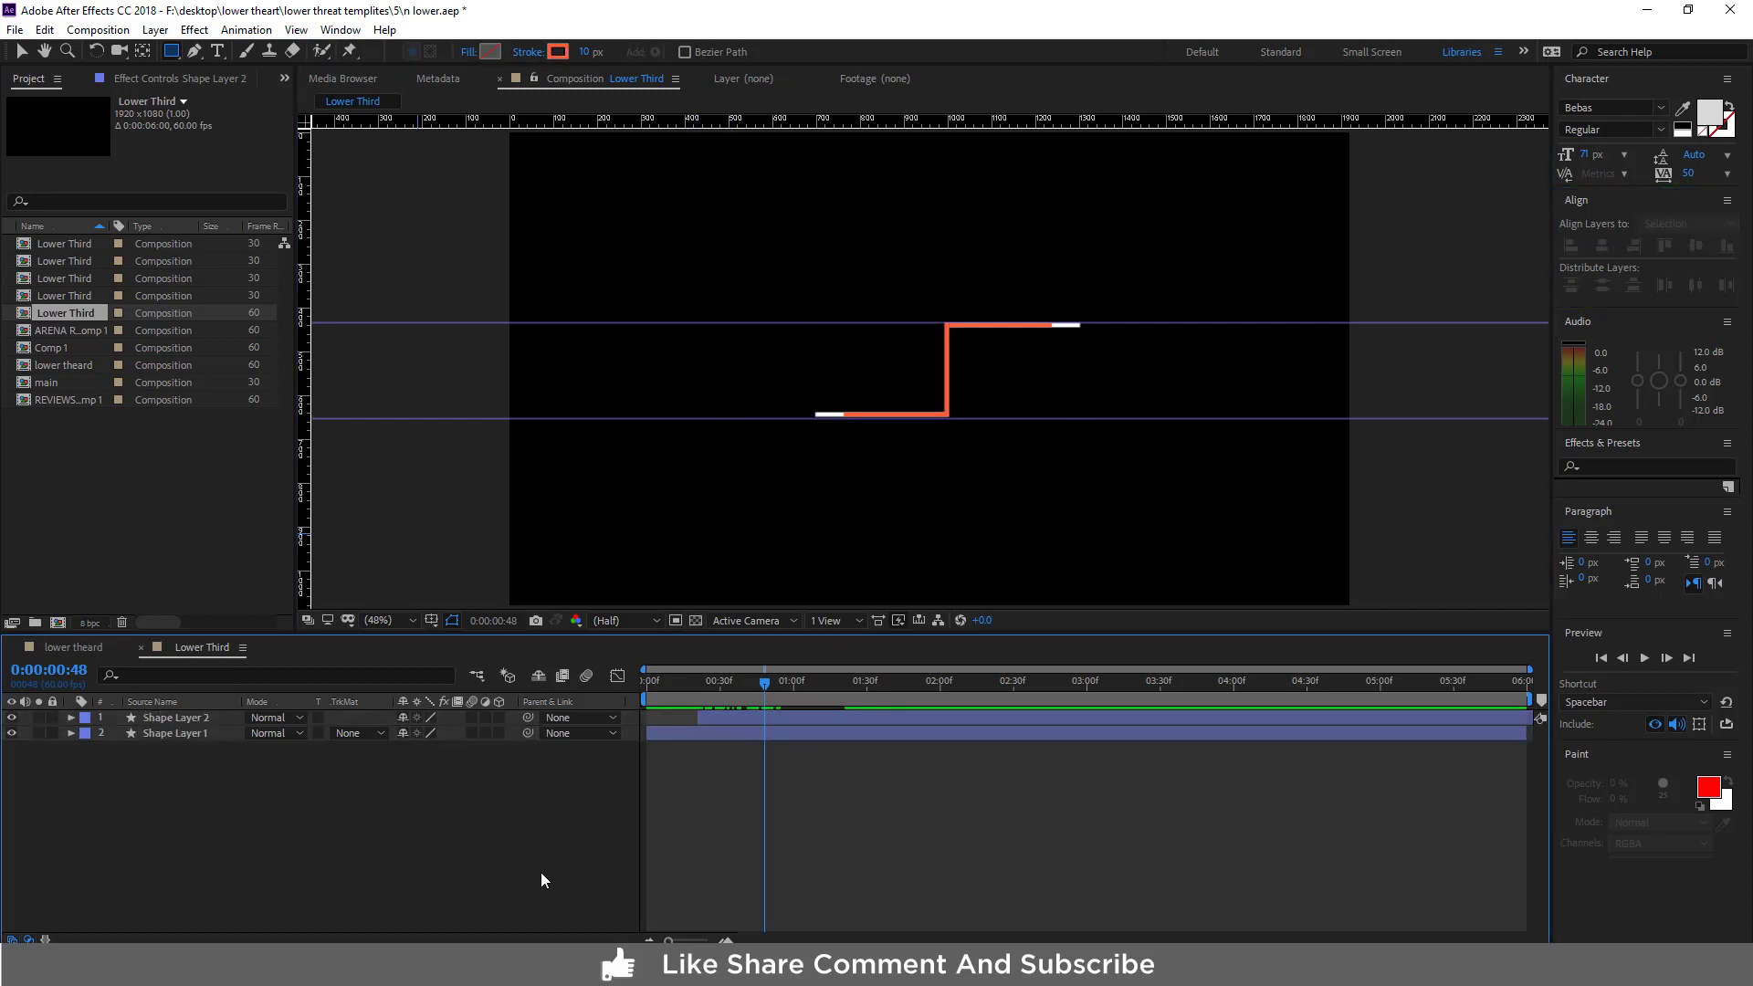
{"action": "left_click", "coordinate": [170, 51]}
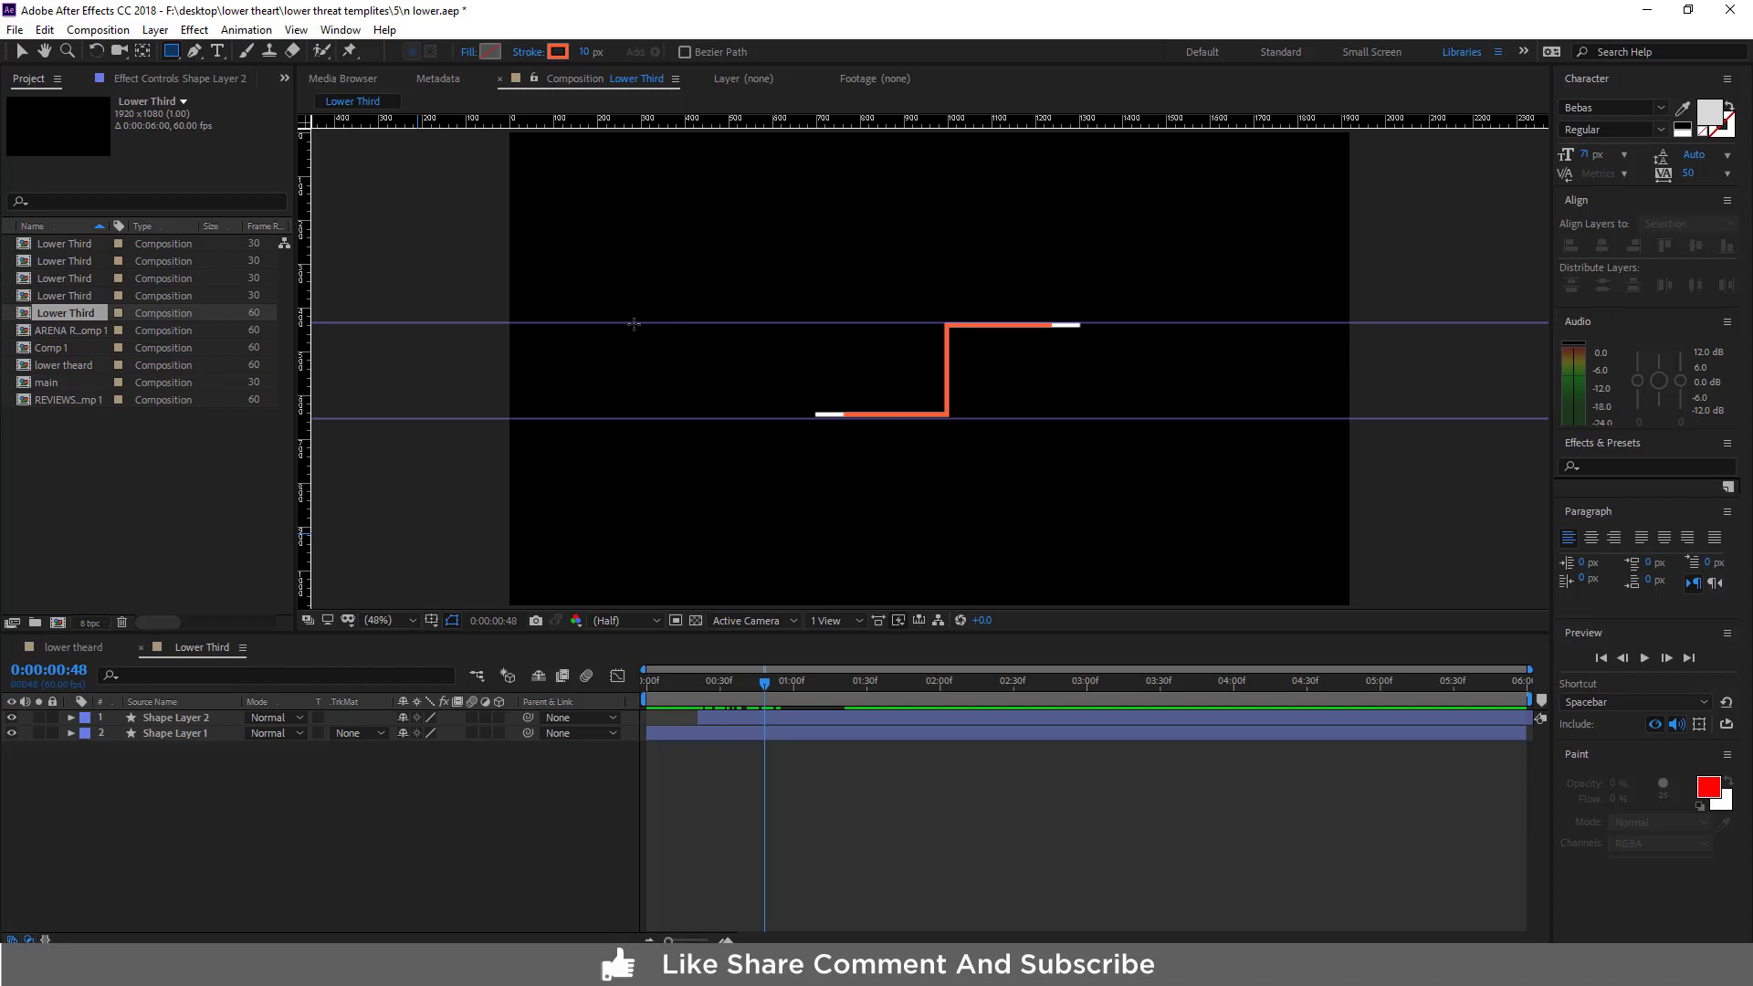
{"action": "left_click_drag", "start_coordinate": [632, 322], "coordinate": [937, 405]}
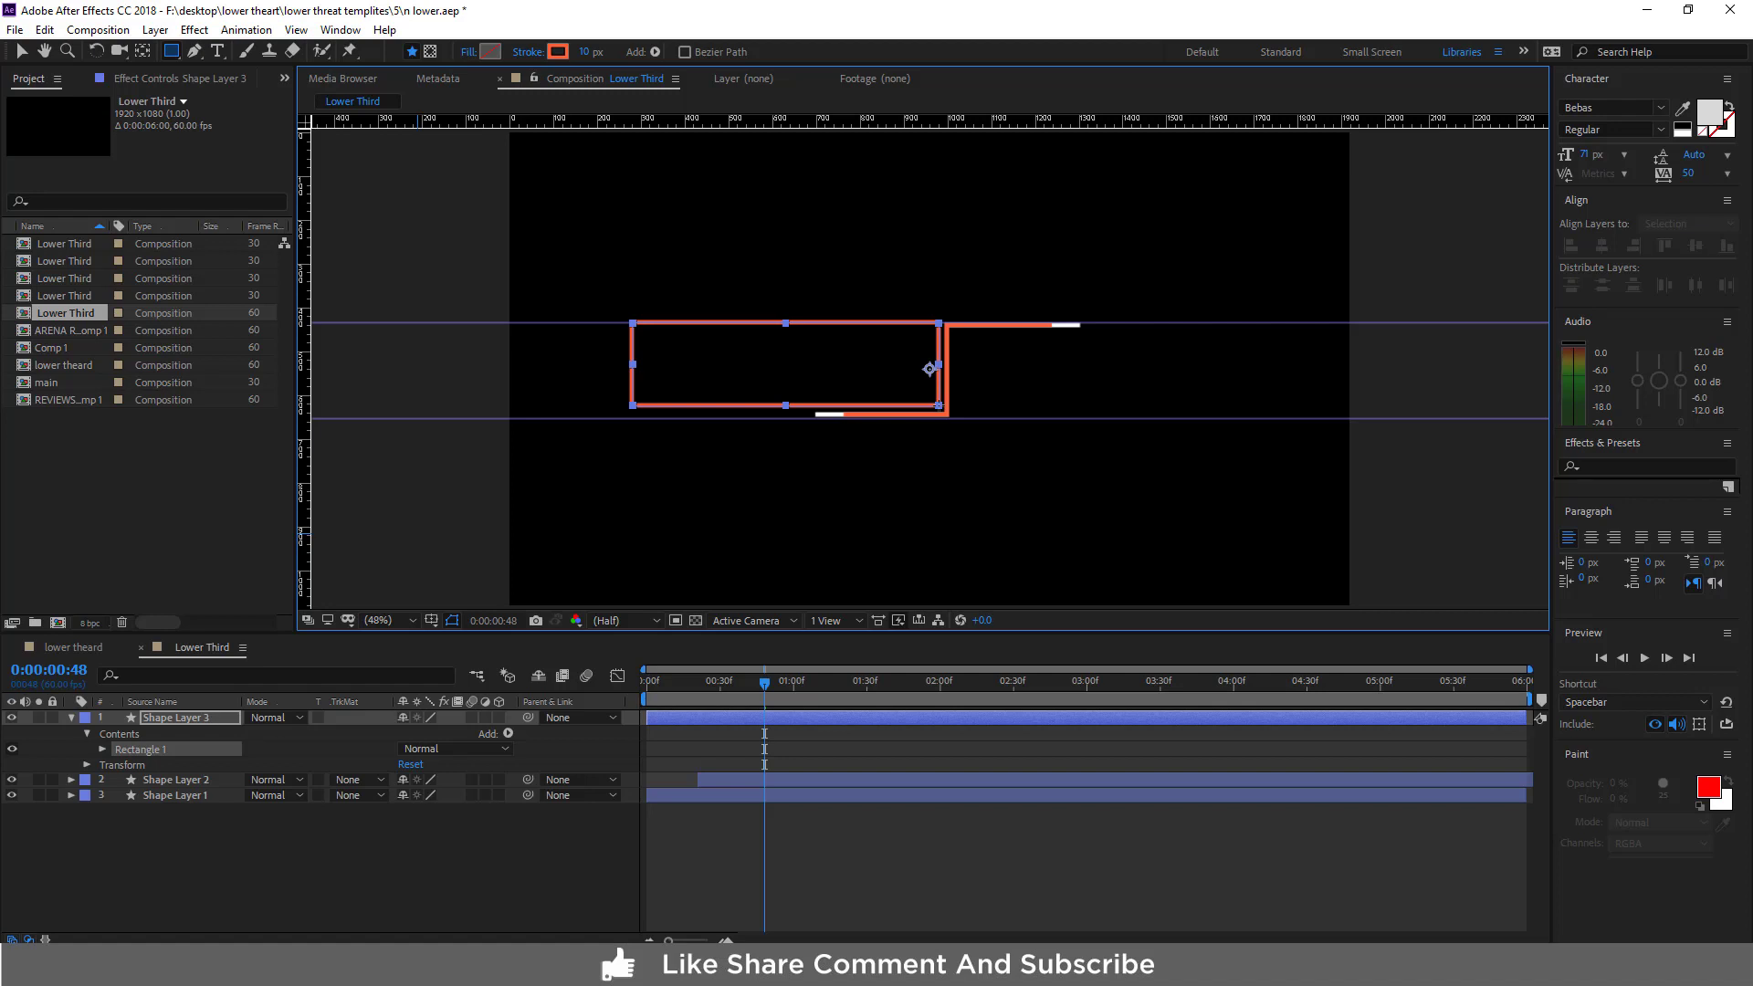
Remove the rectangle's stroke and give it a green 79BD8F fill
{"action": "left_click", "coordinate": [559, 52]}
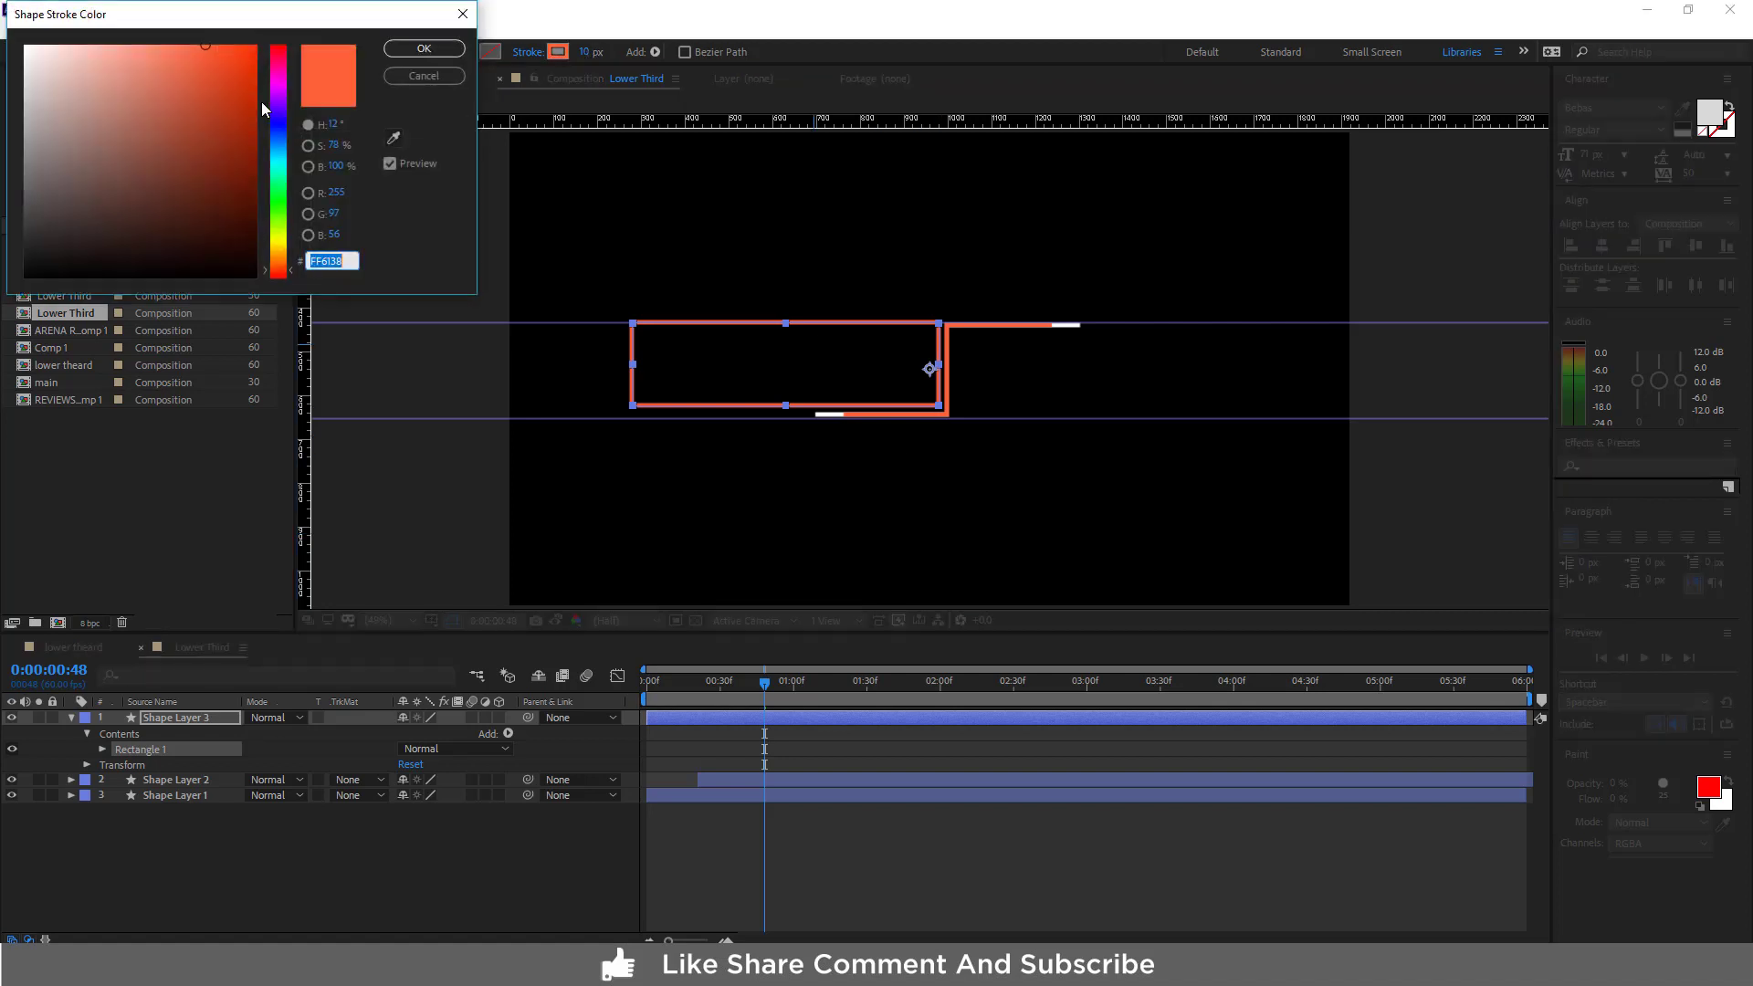
{"action": "left_click", "coordinate": [440, 75]}
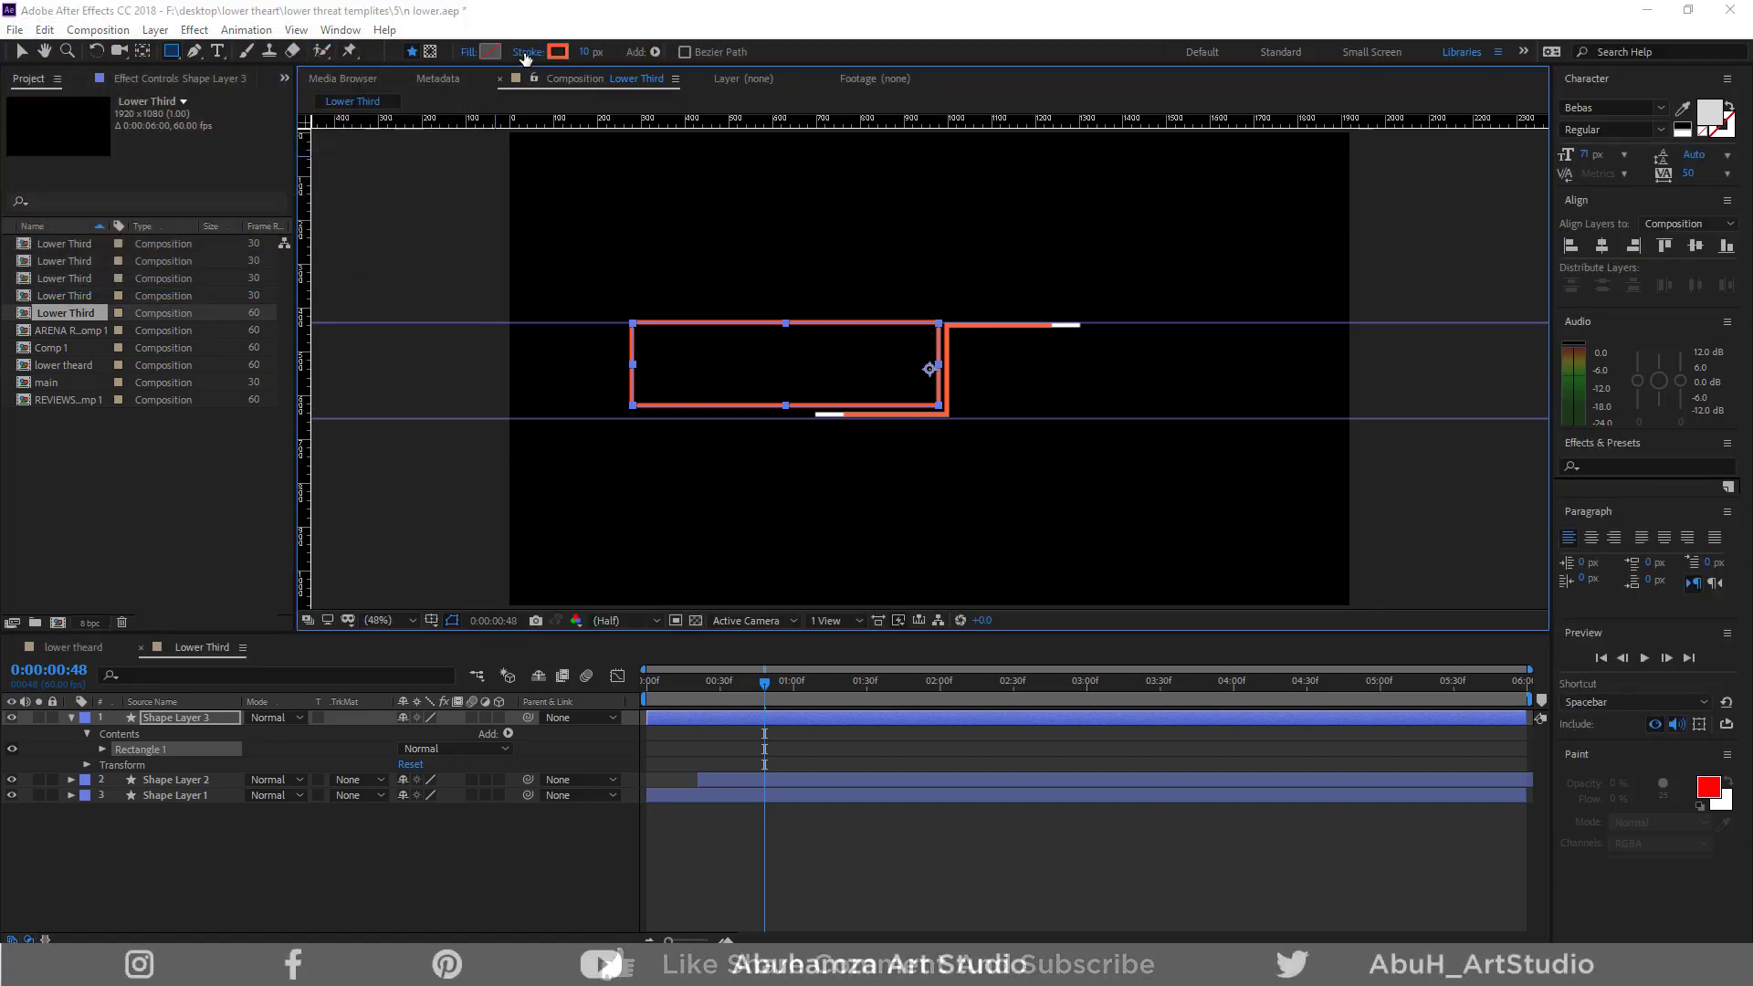
{"action": "left_click", "coordinate": [527, 52]}
{"action": "left_click", "coordinate": [242, 152]}
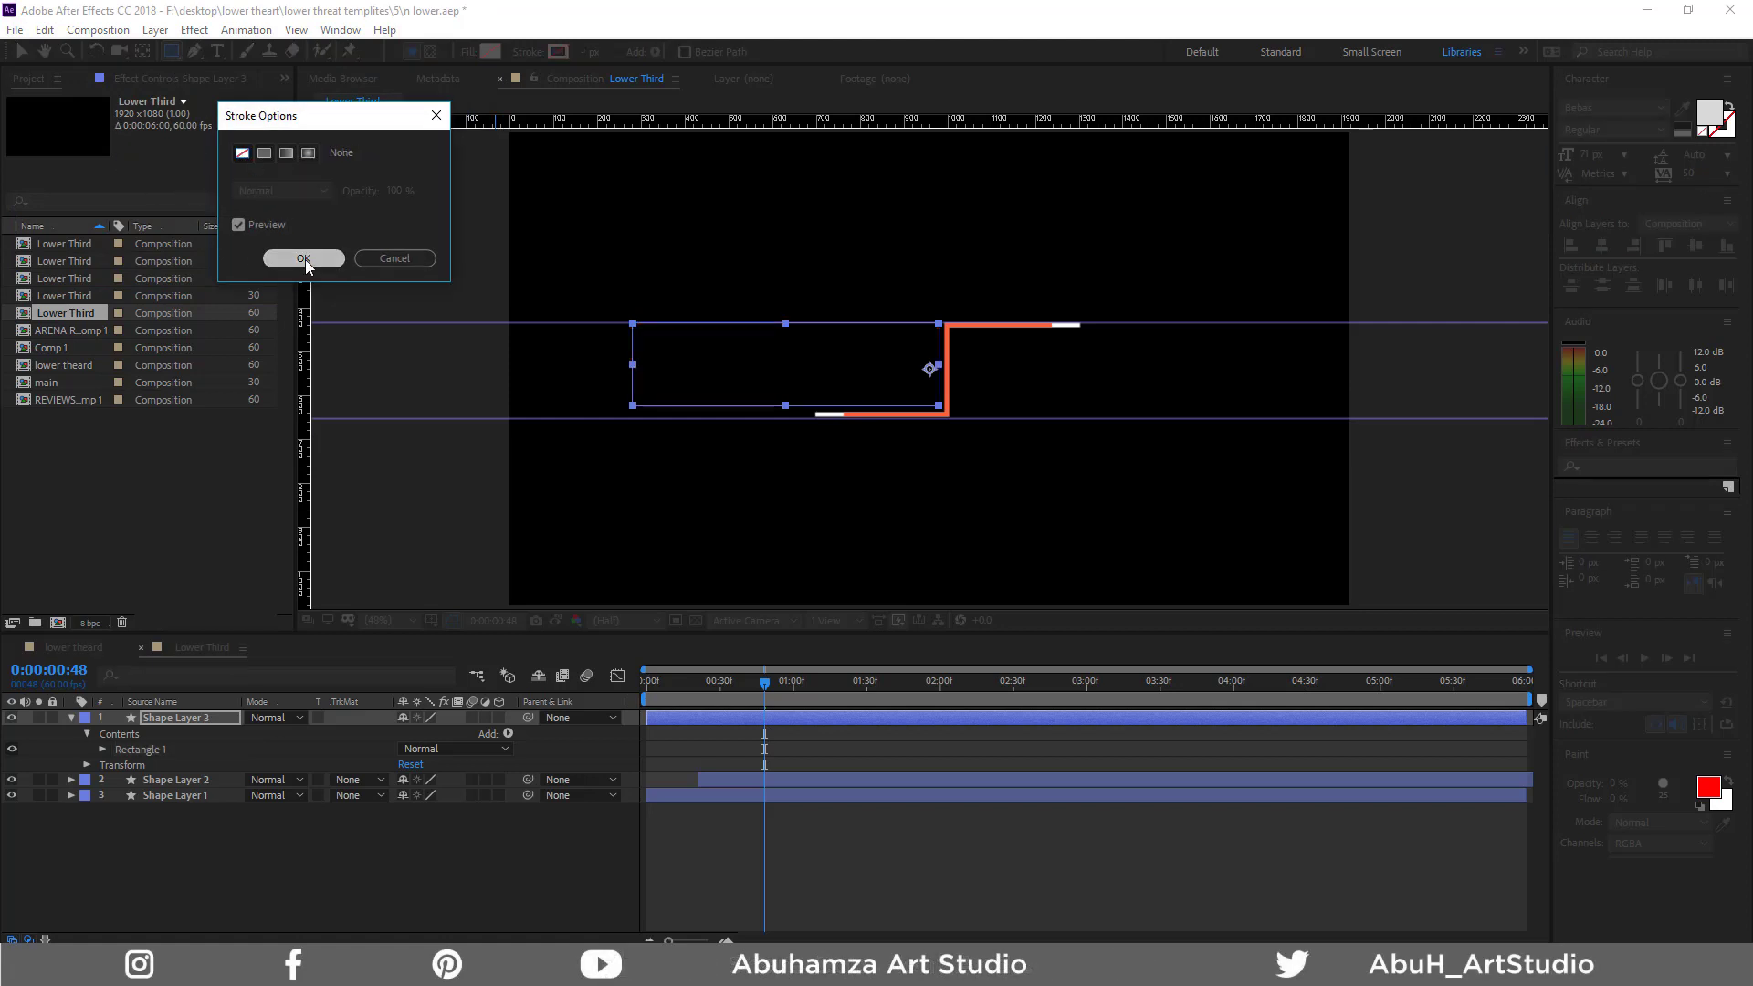
{"action": "left_click", "coordinate": [304, 260]}
{"action": "left_click", "coordinate": [488, 53]}
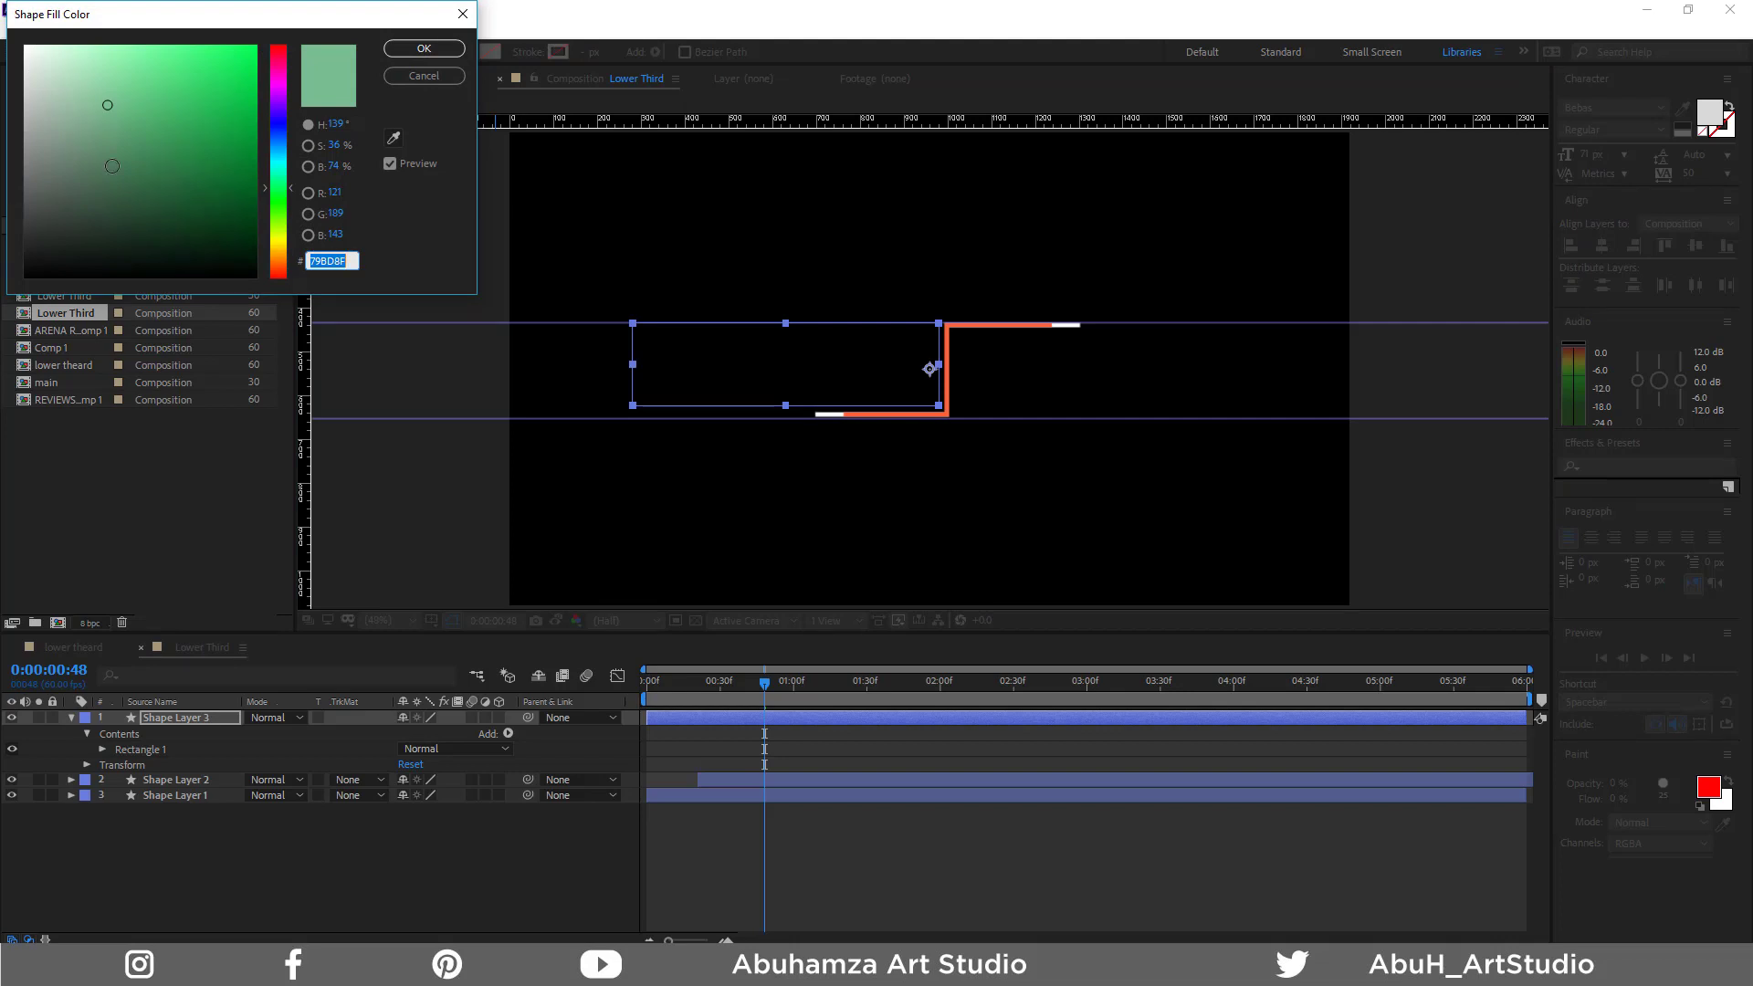
{"action": "type", "text": "7"}
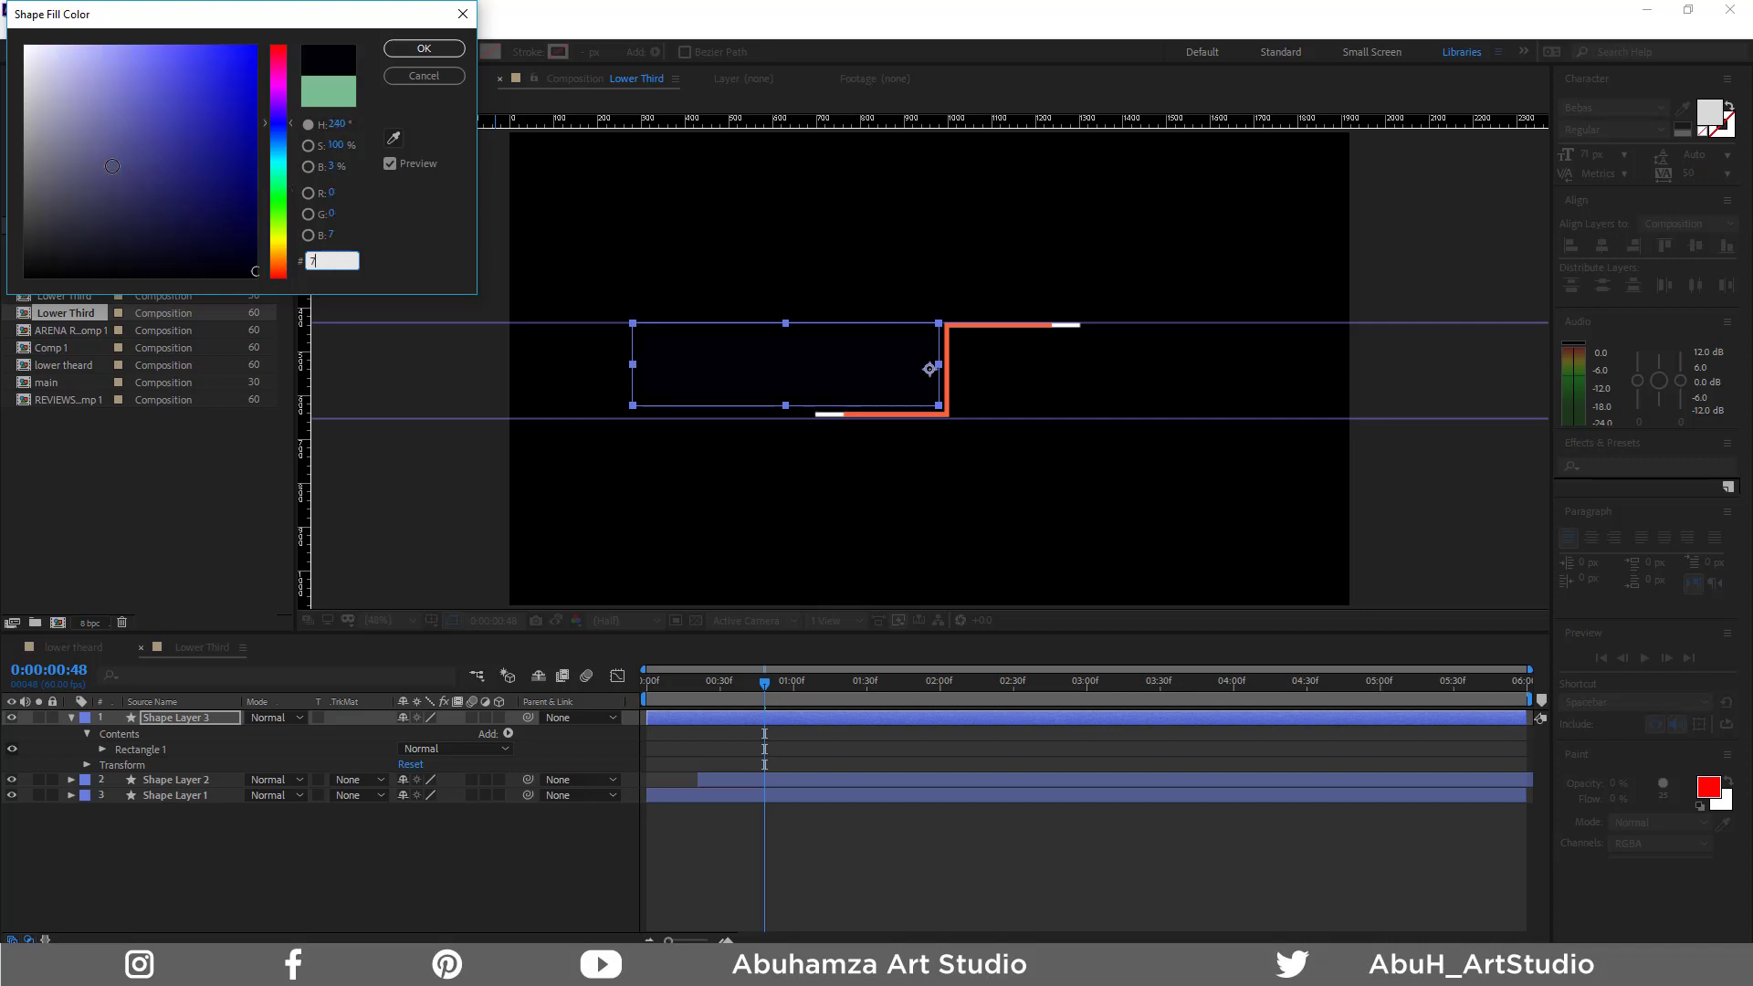
{"action": "type", "text": "9"}
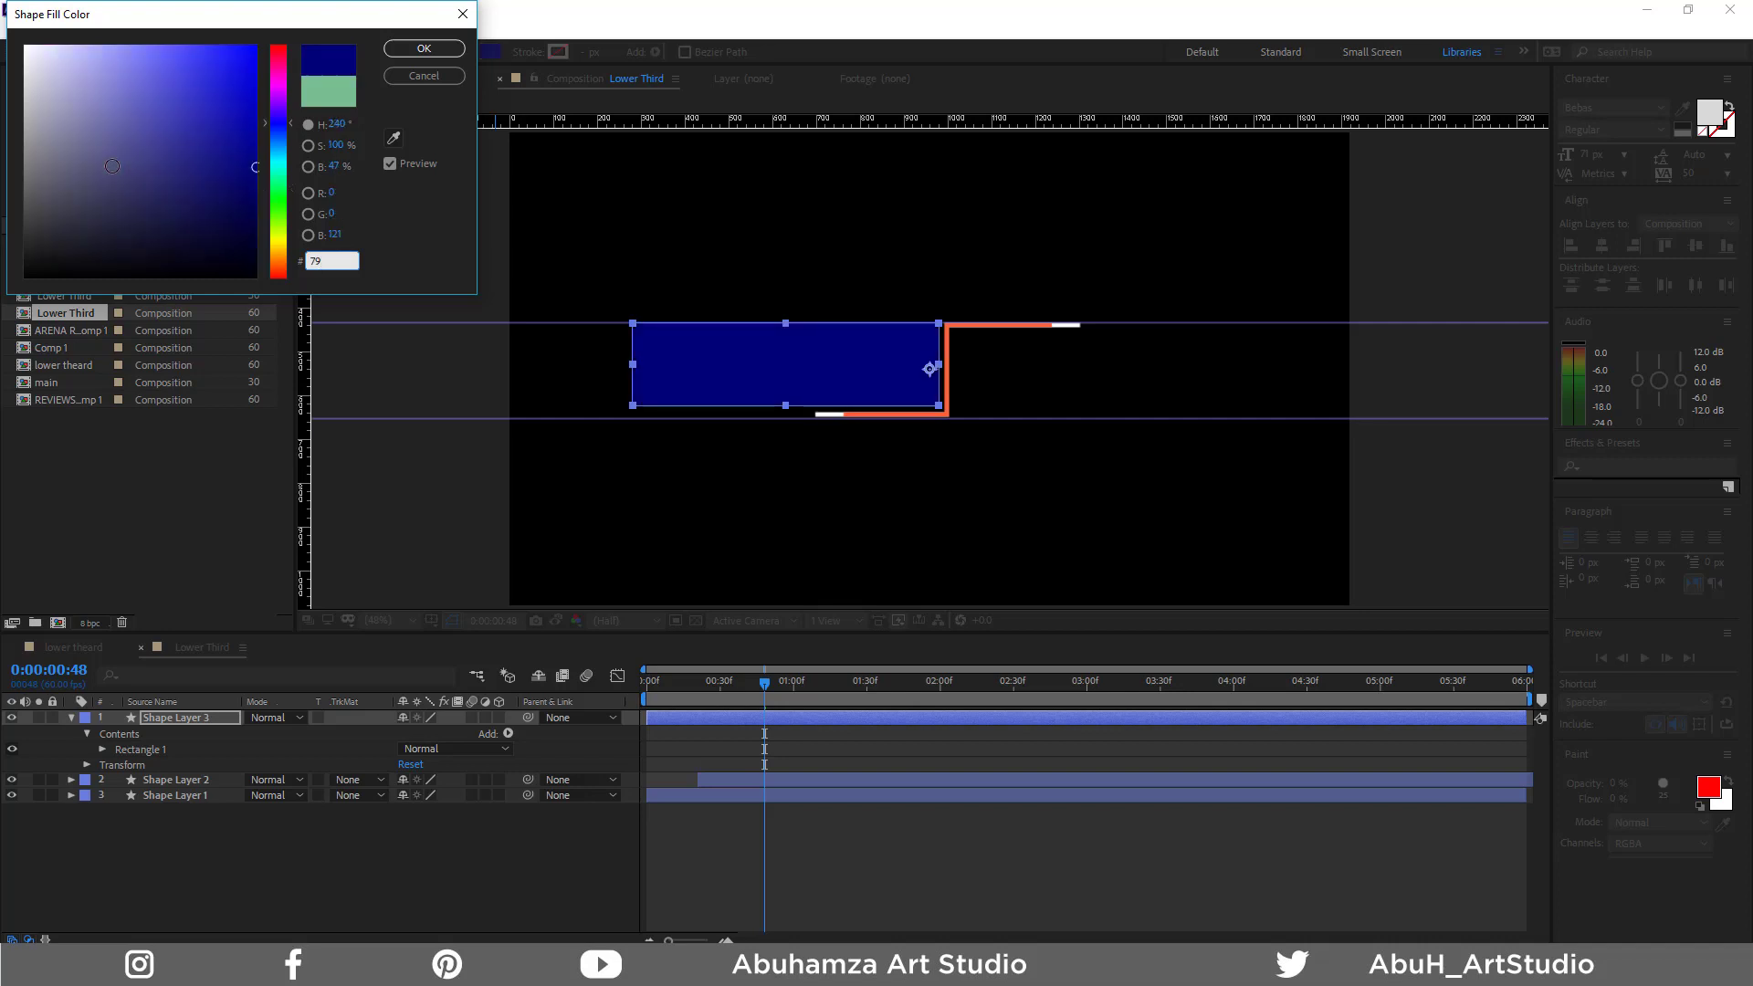
{"action": "type", "text": "BD"}
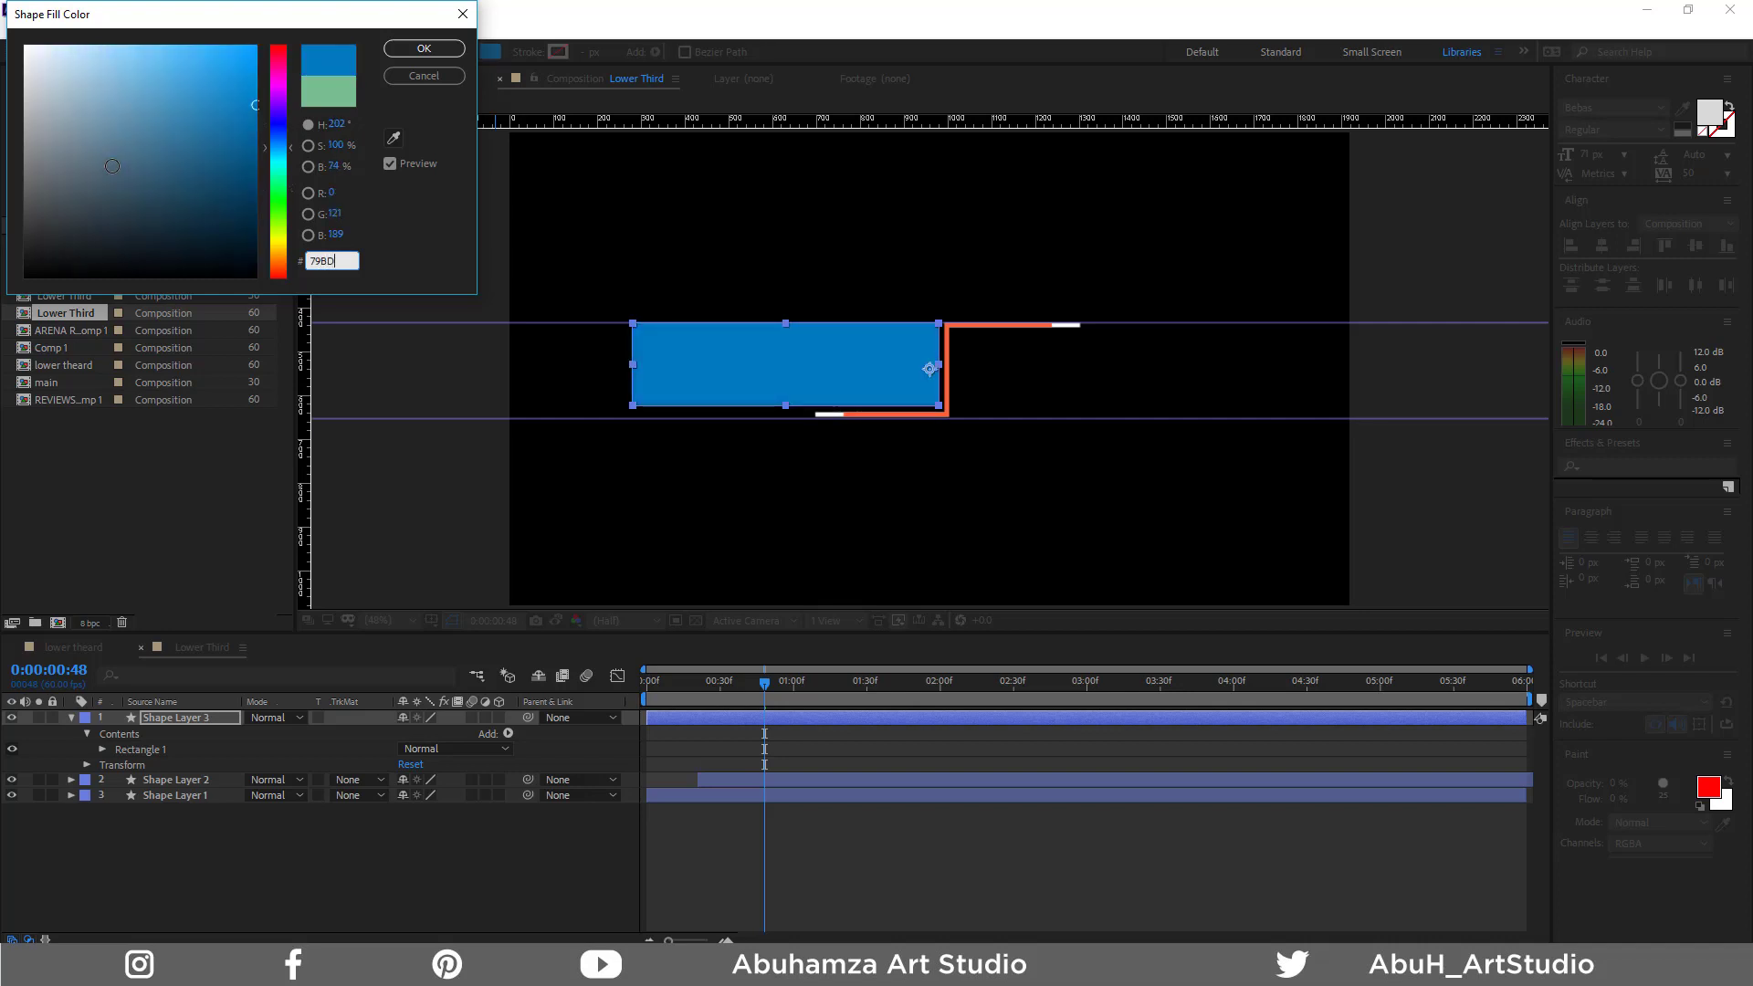
{"action": "type", "text": "8F"}
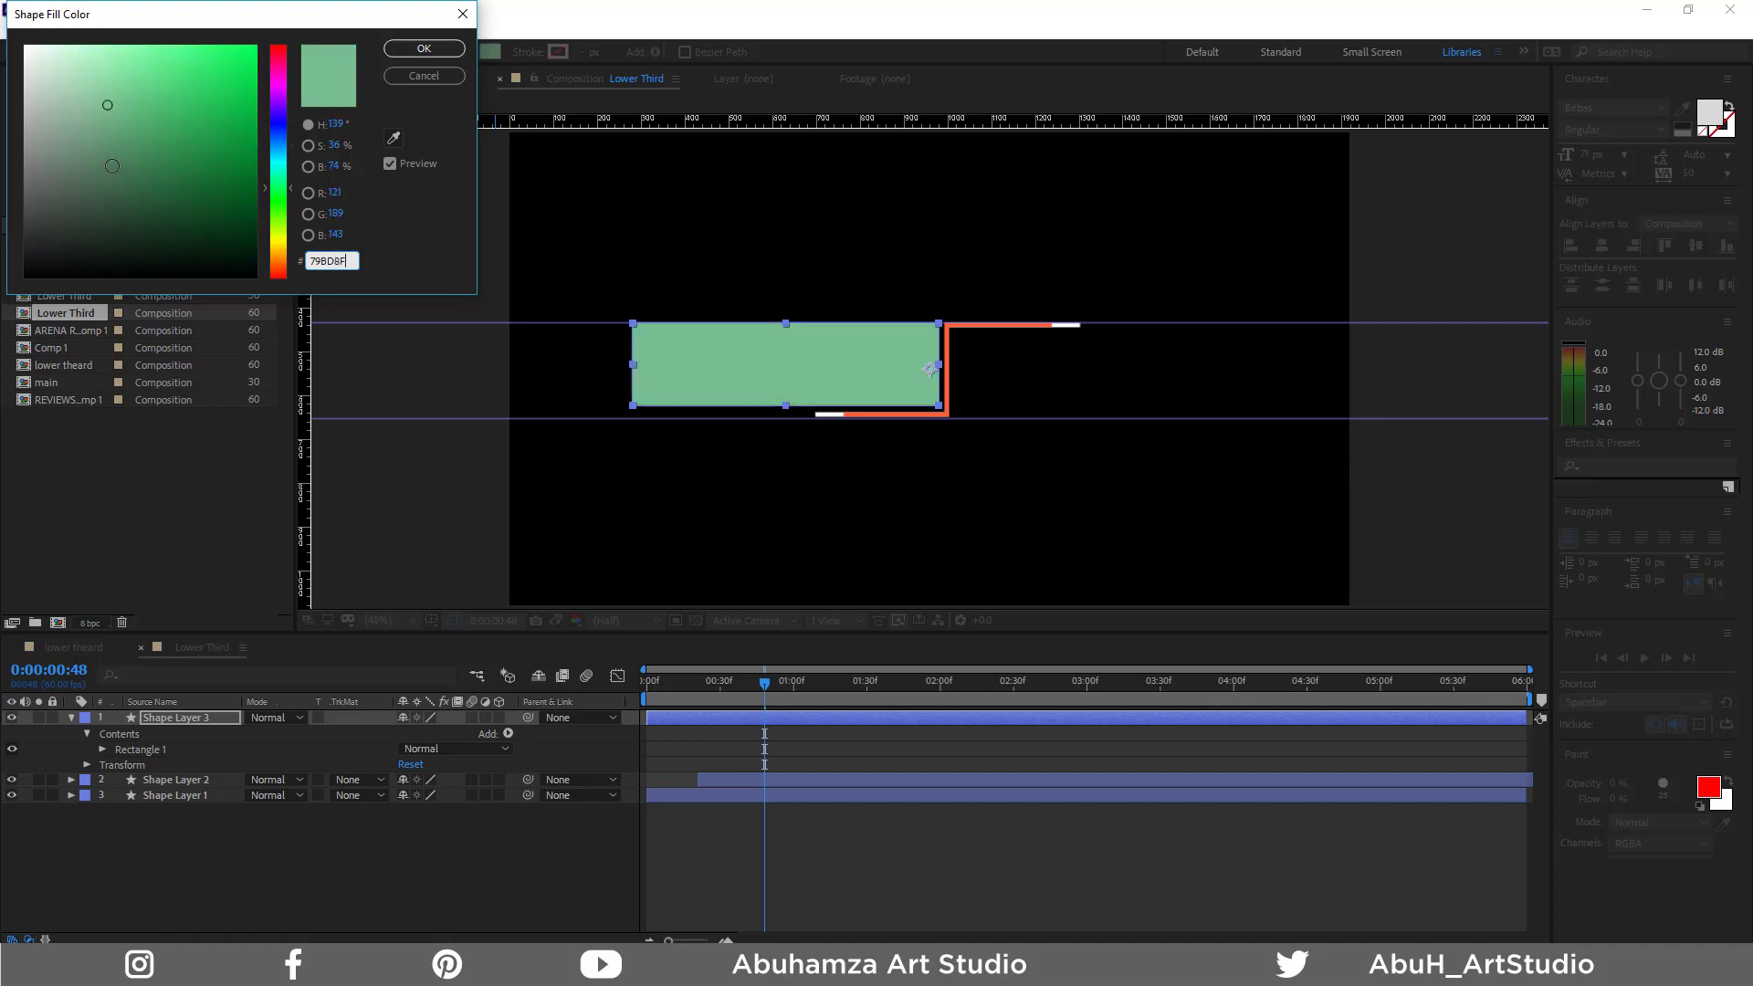
{"action": "key", "text": "Return"}
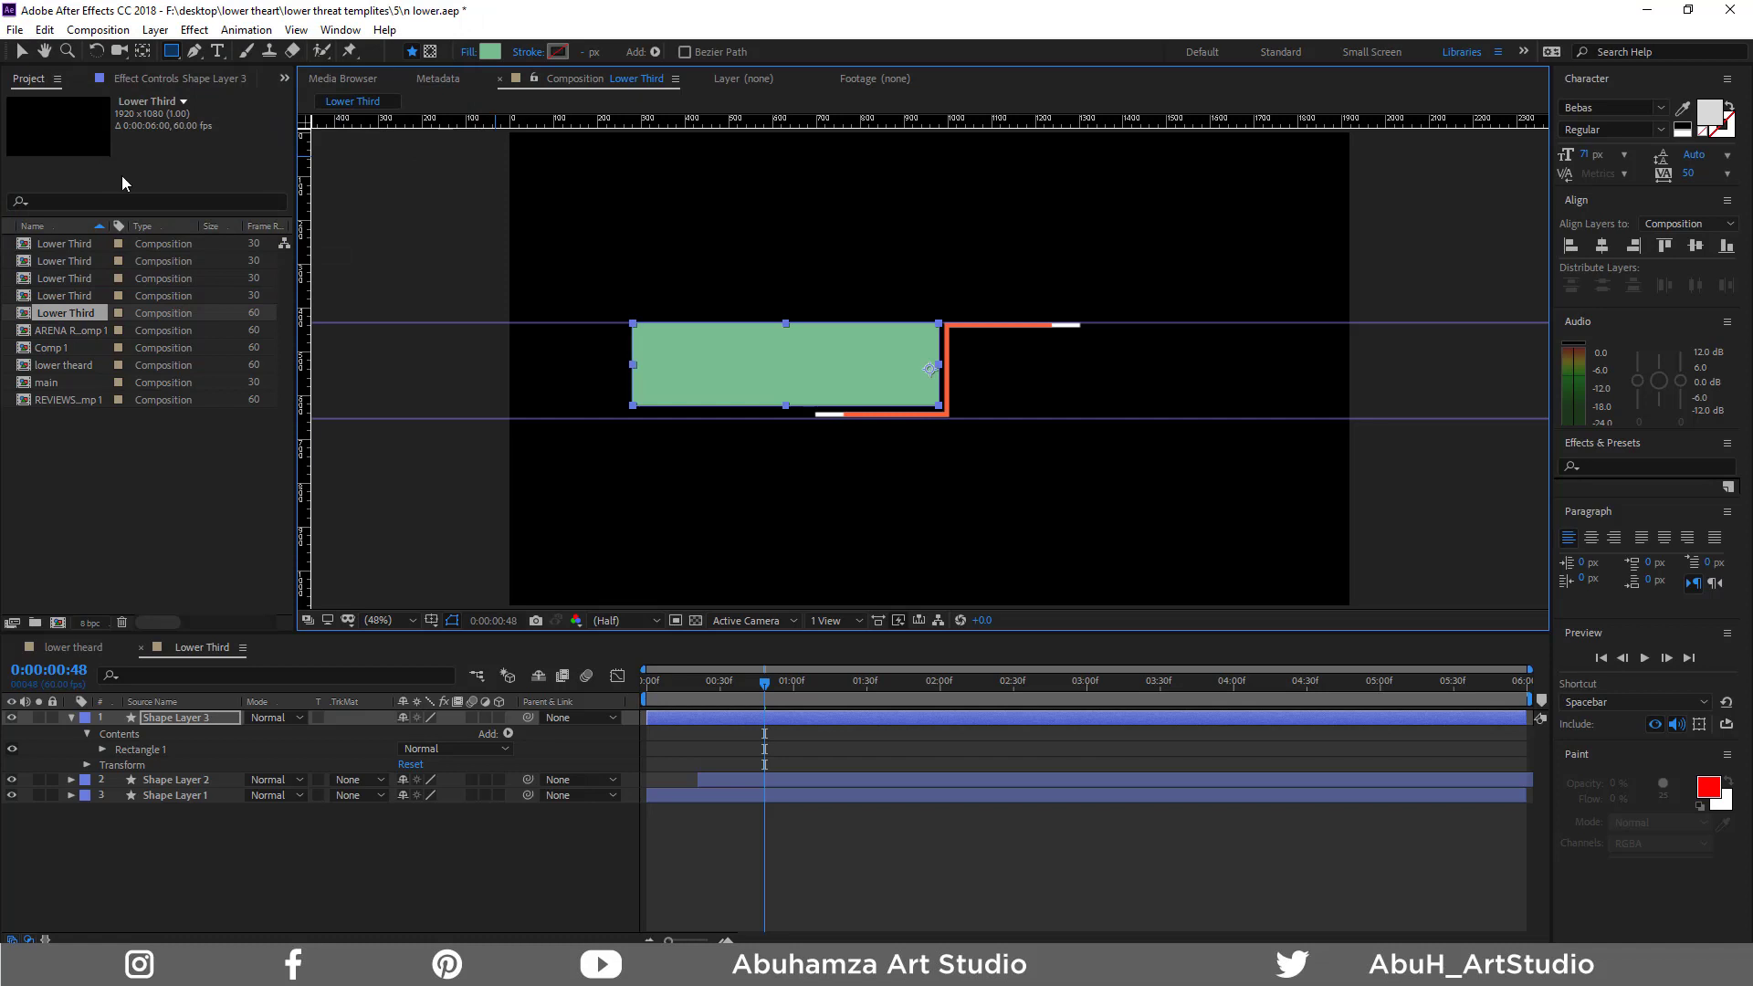
Rename the rectangle layer to Shape L
{"action": "right_click", "coordinate": [207, 719]}
{"action": "left_click", "coordinate": [272, 706]}
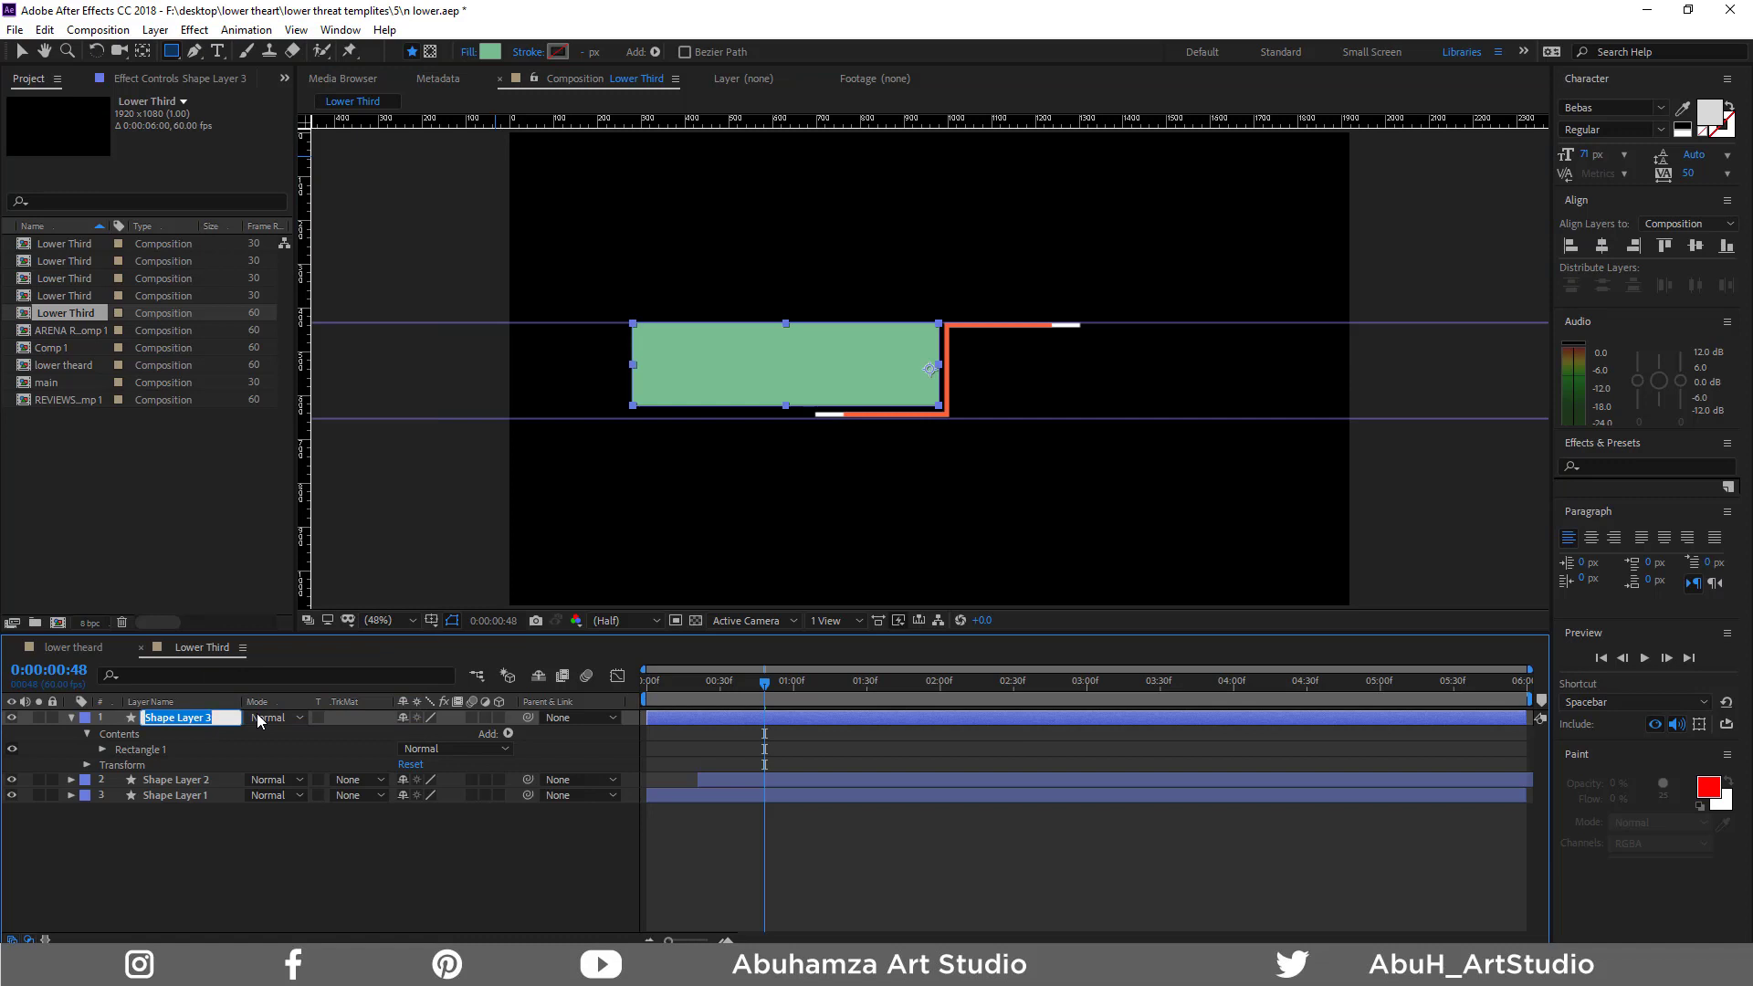
{"action": "key", "text": "Right"}
{"action": "key", "text": "BackSpace"}
{"action": "key", "text": "BackSpace"}
{"action": "key", "text": "BackSpace"}
{"action": "key", "text": "BackSpace"}
{"action": "key", "text": "BackSpace"}
{"action": "left_click", "coordinate": [242, 879]}
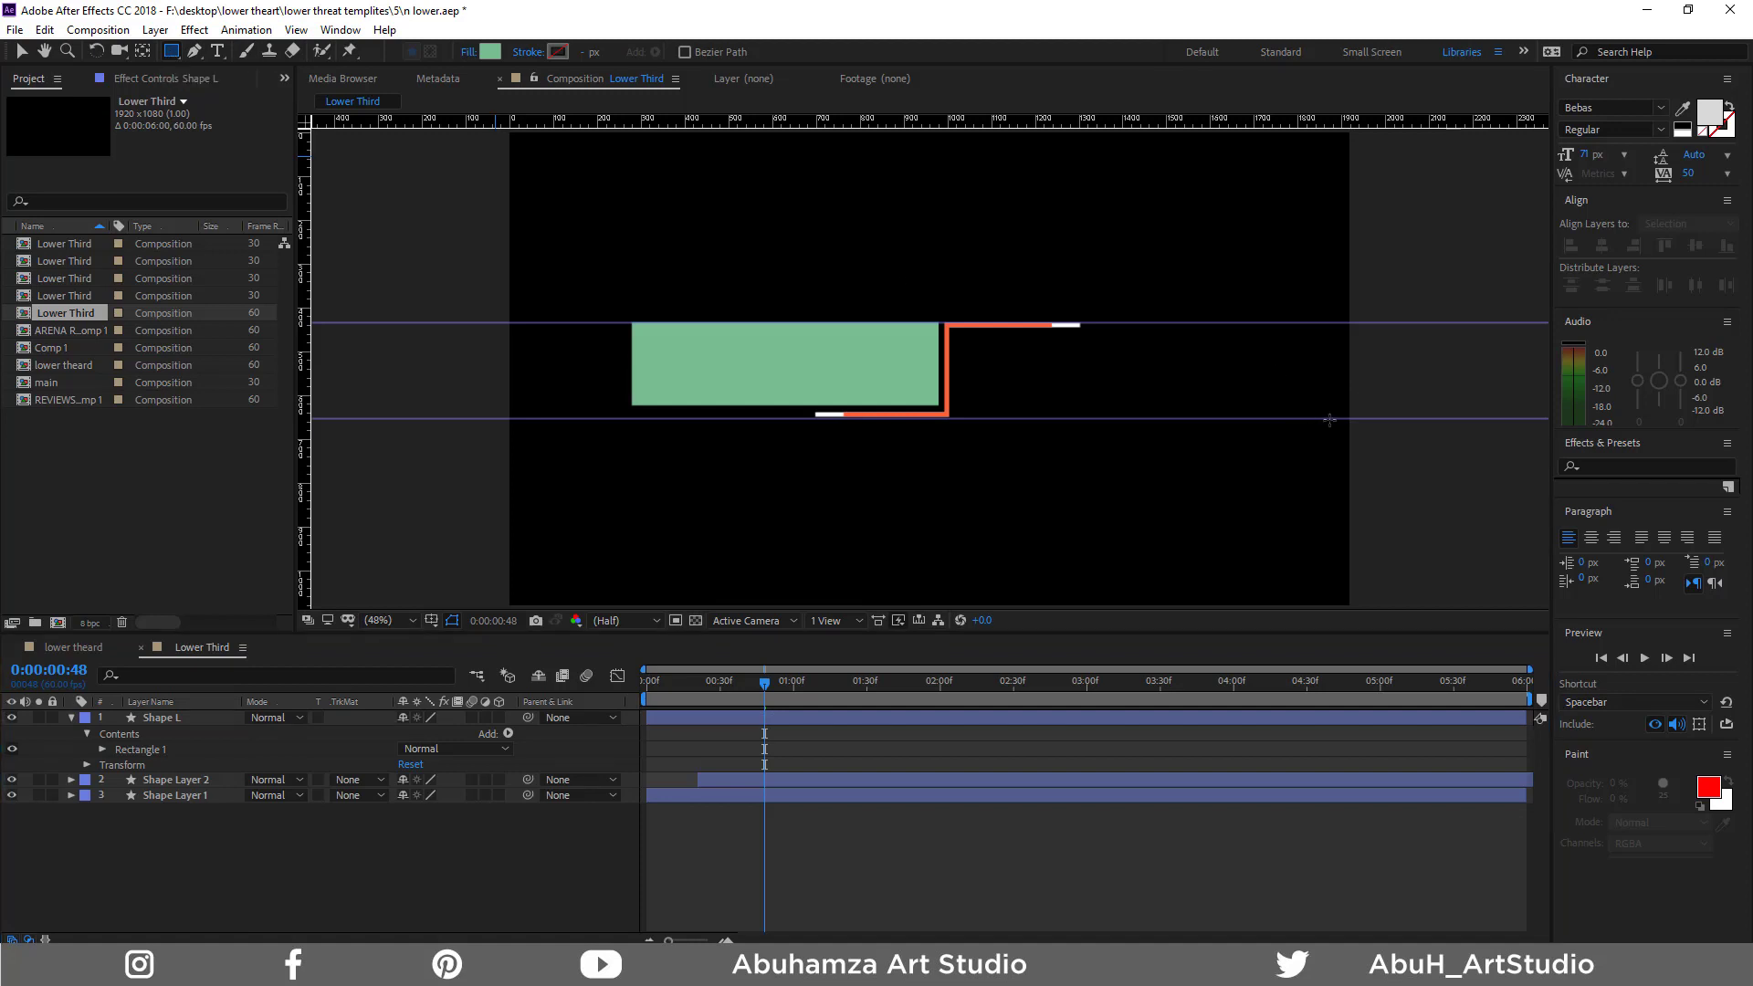
Draw a second rectangle right of the red line, name it Shape R, and select Shape L
{"action": "left_click_drag", "start_coordinate": [1329, 420], "coordinate": [955, 334]}
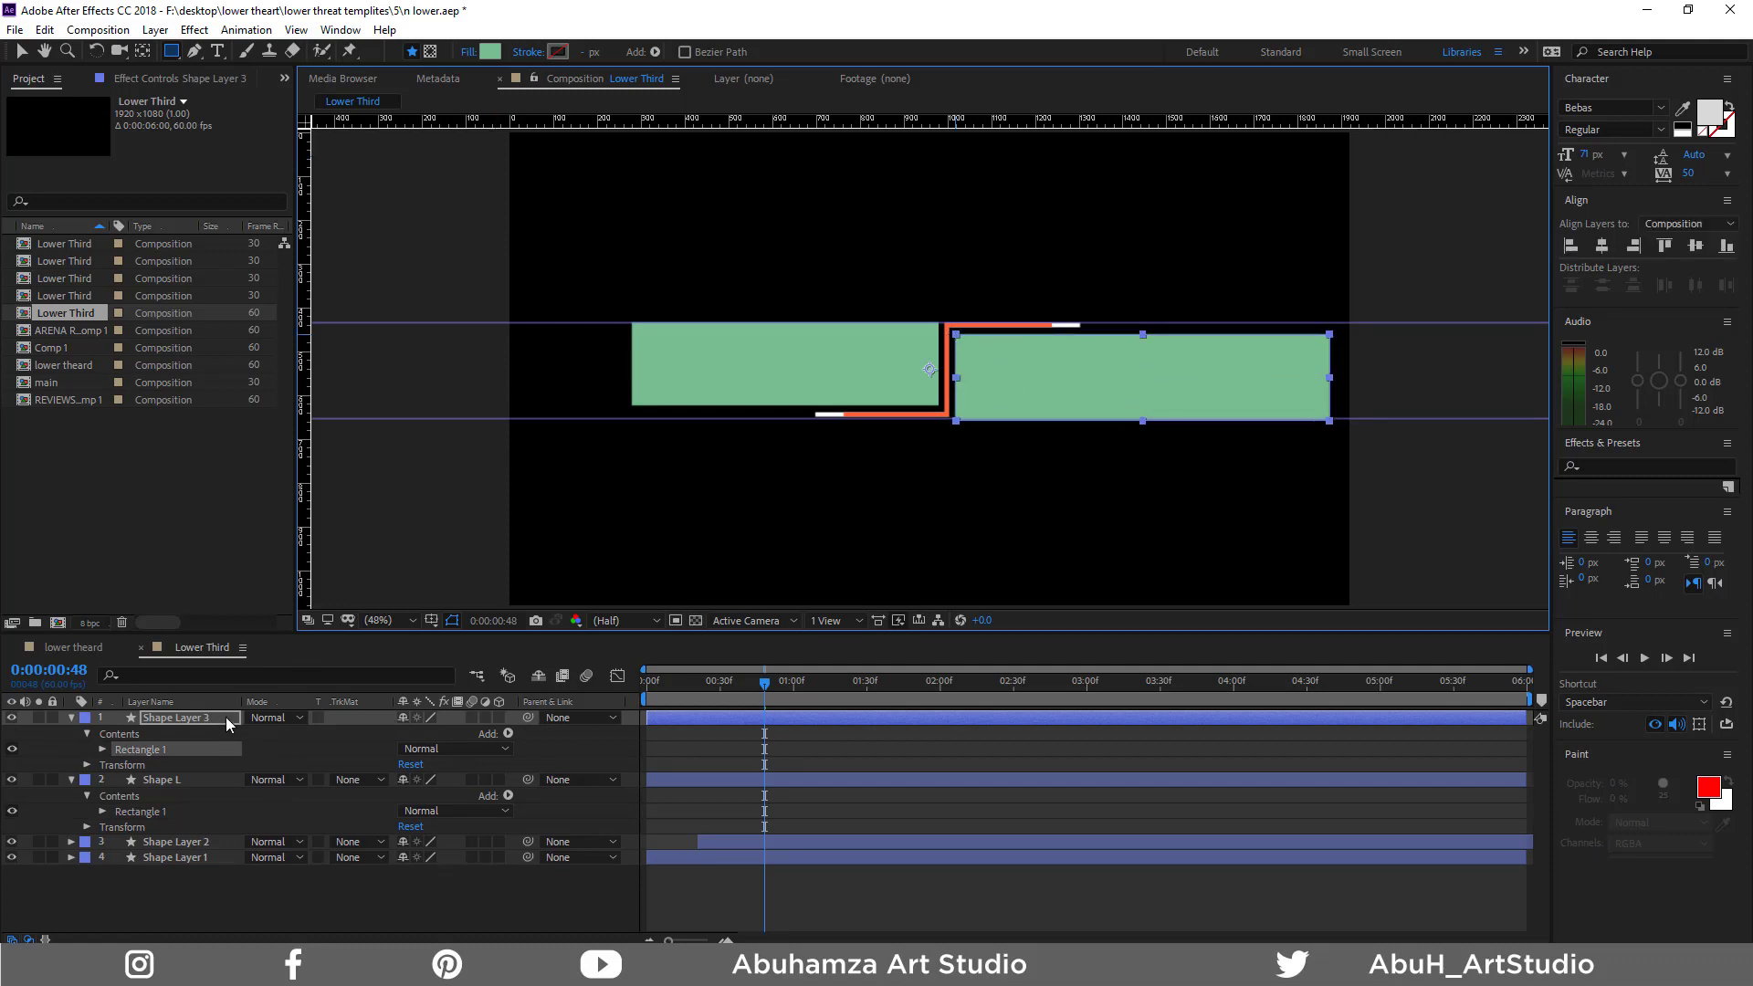
{"action": "right_click", "coordinate": [225, 716]}
{"action": "left_click", "coordinate": [243, 712]}
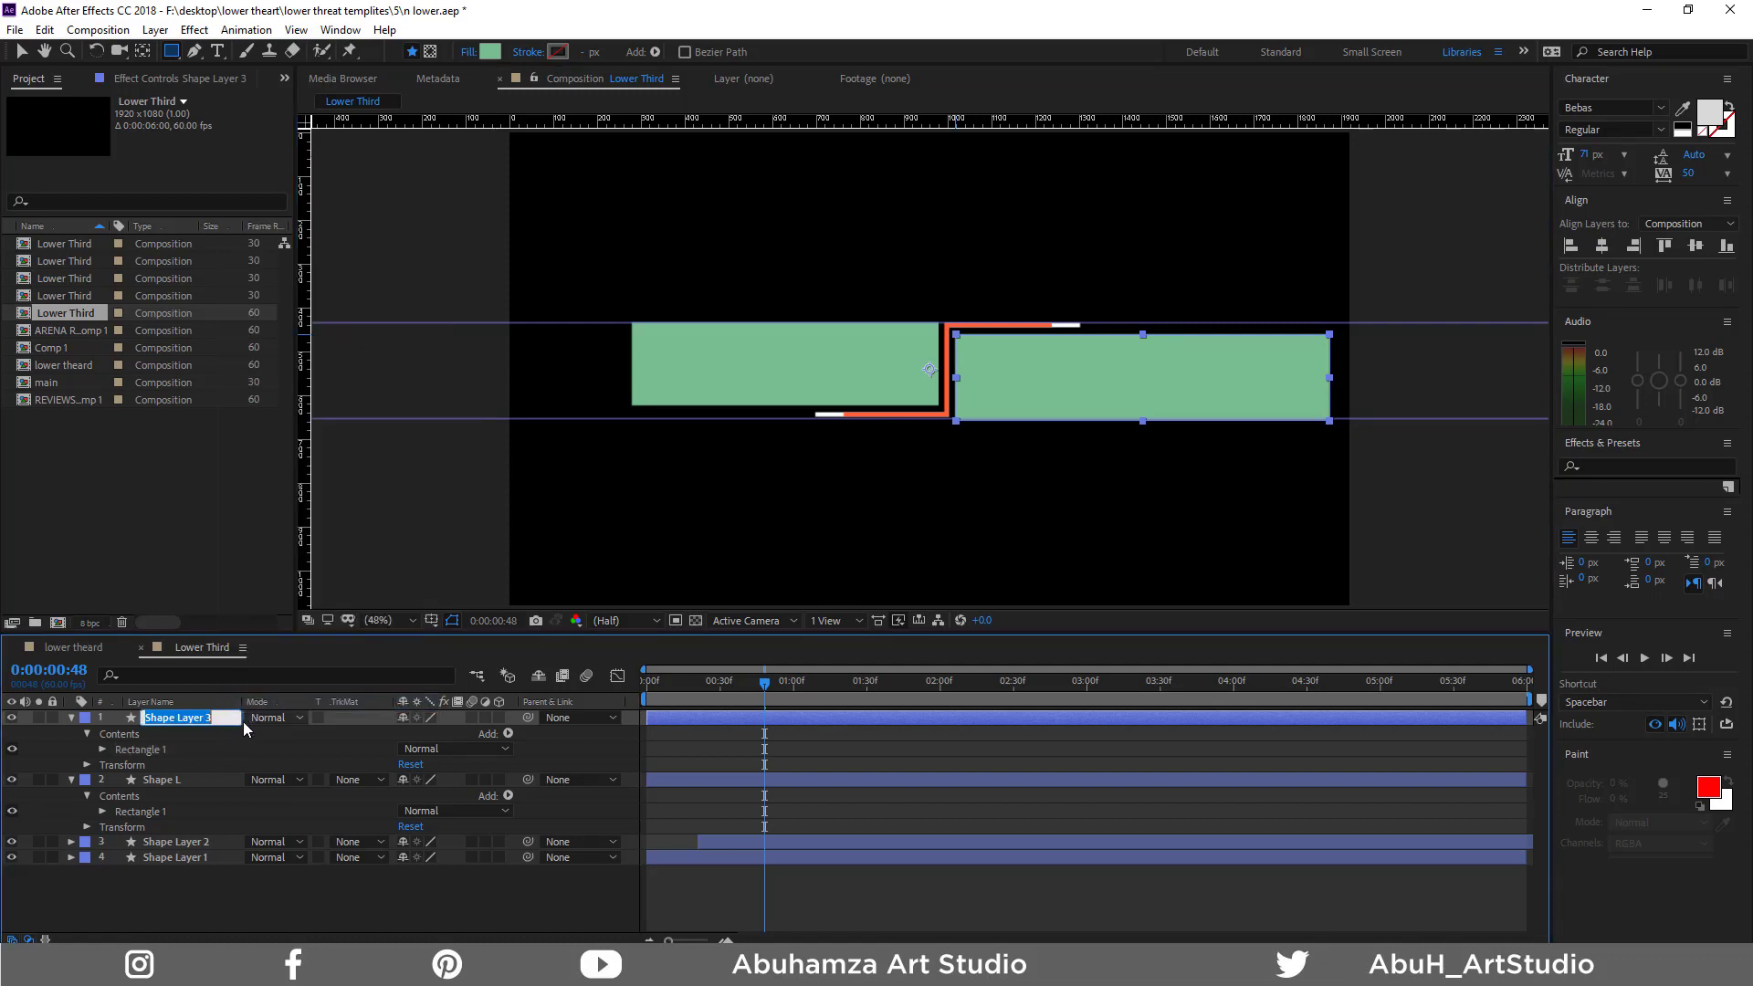
{"action": "type", "text": "Shape"}
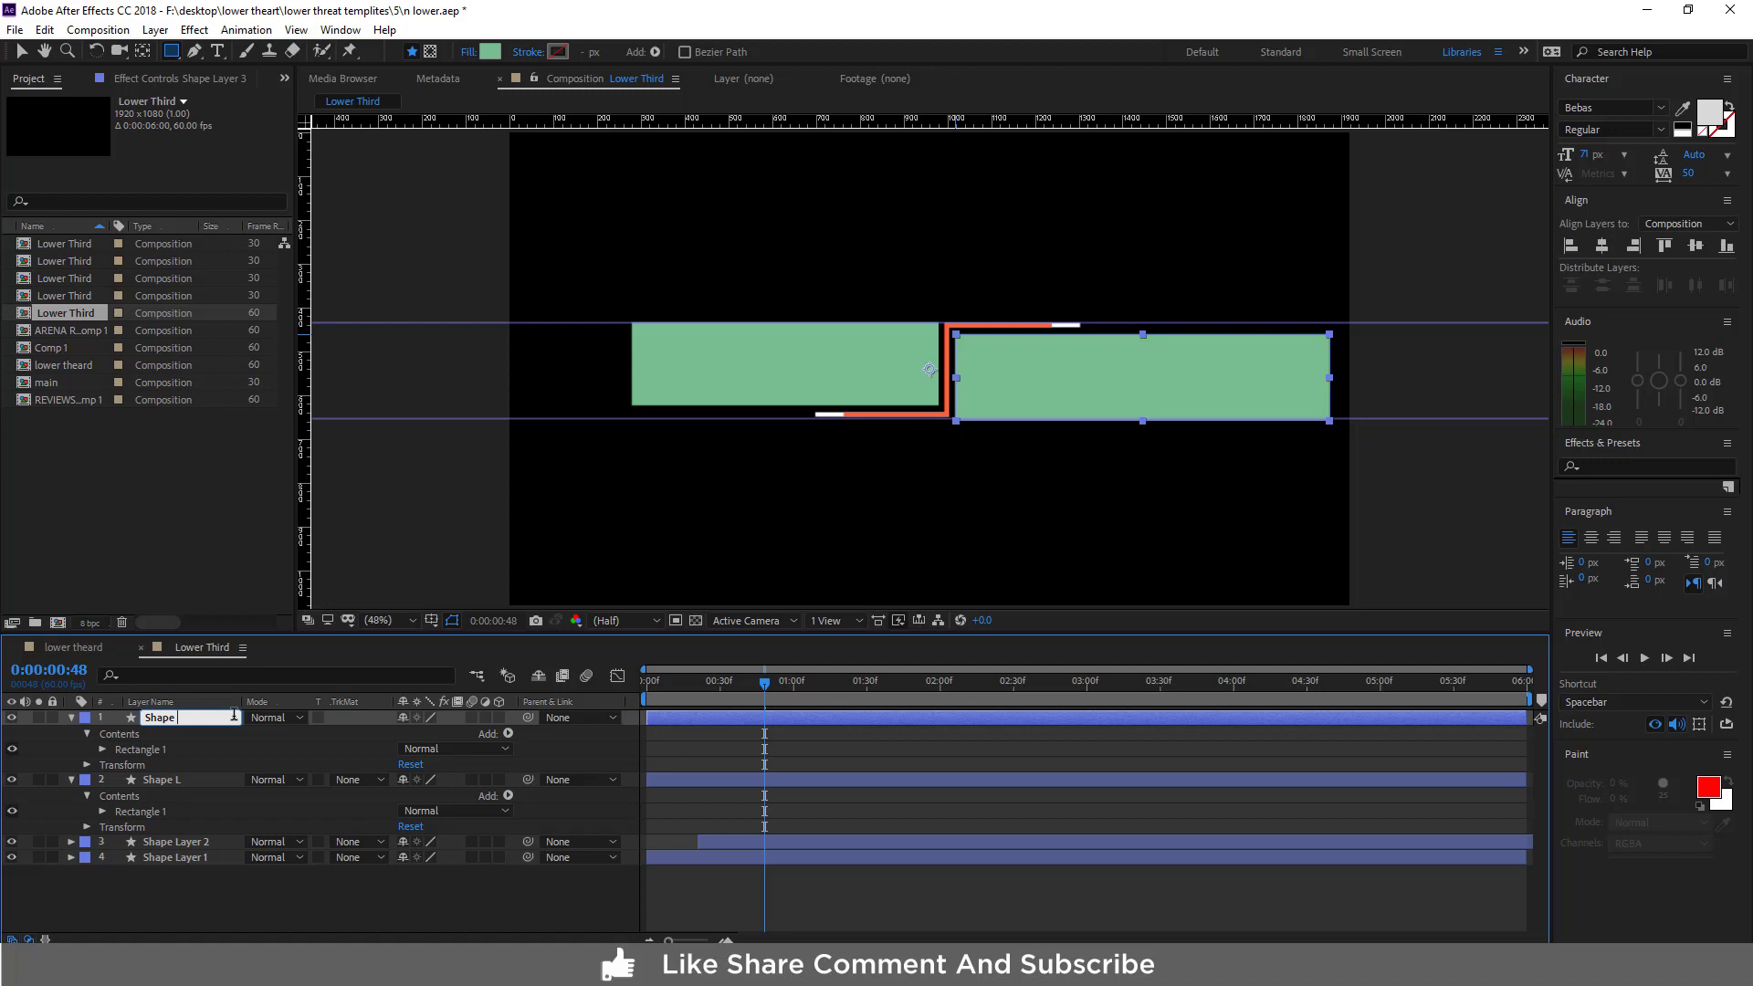
{"action": "type", "text": " R"}
{"action": "left_click", "coordinate": [280, 894]}
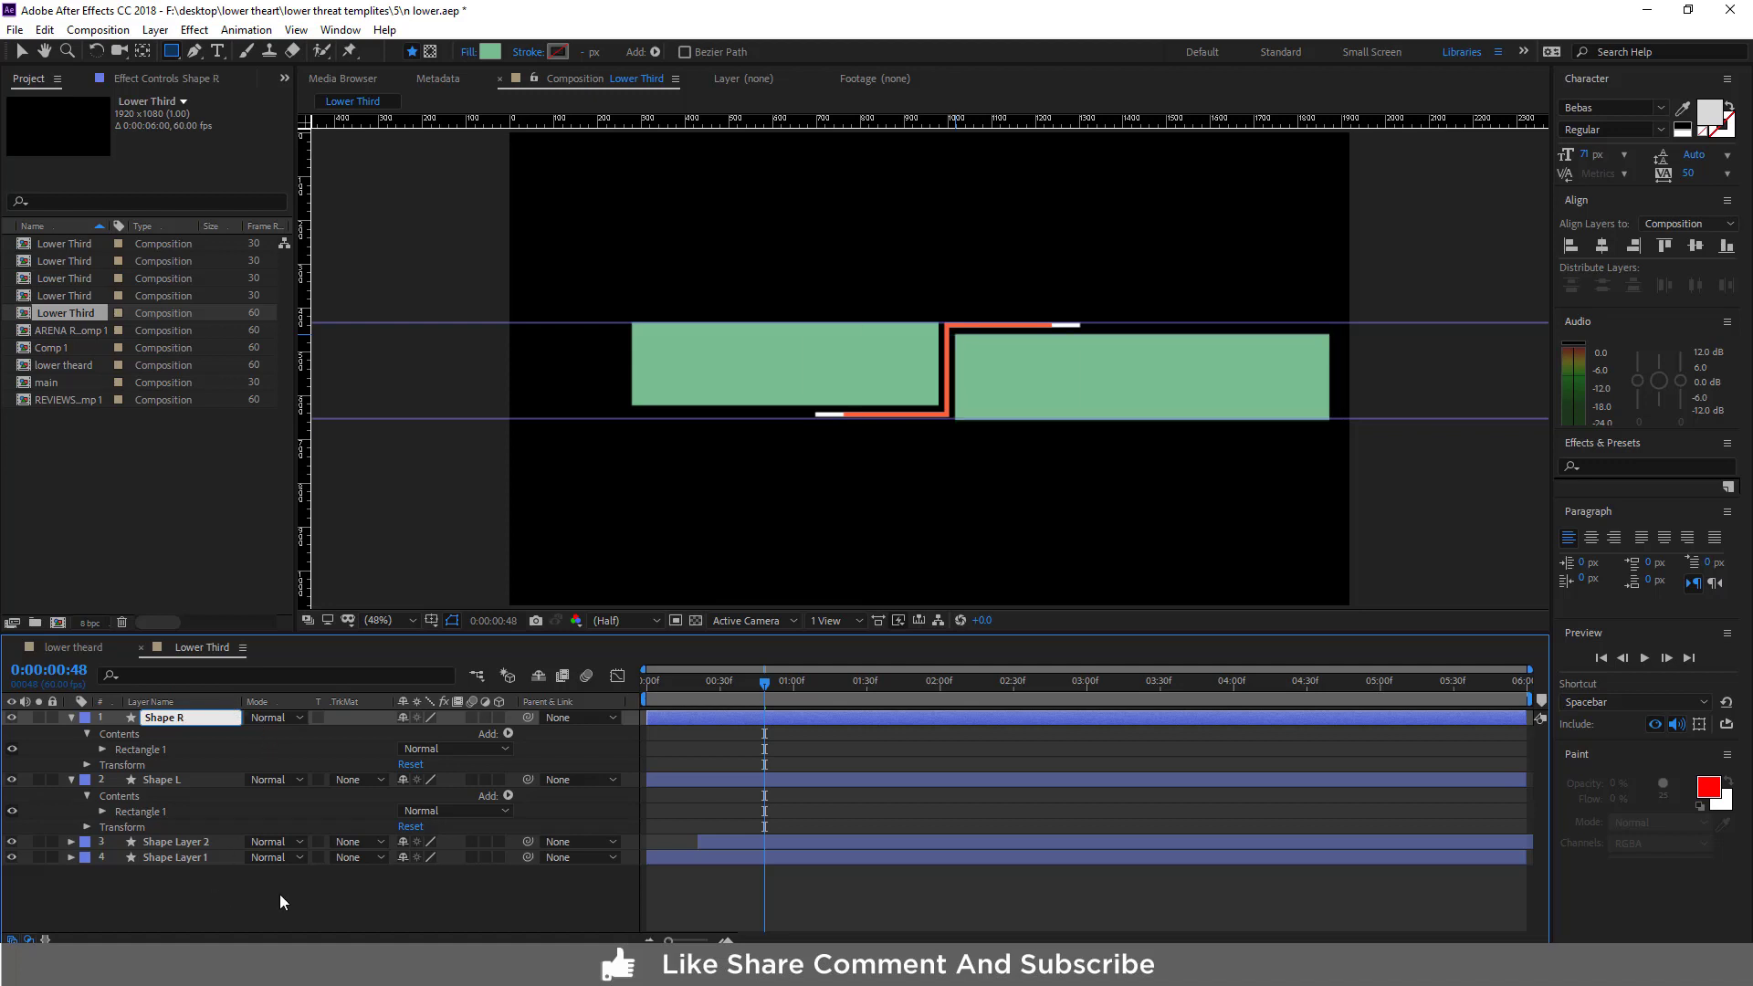
{"action": "left_click", "coordinate": [169, 779]}
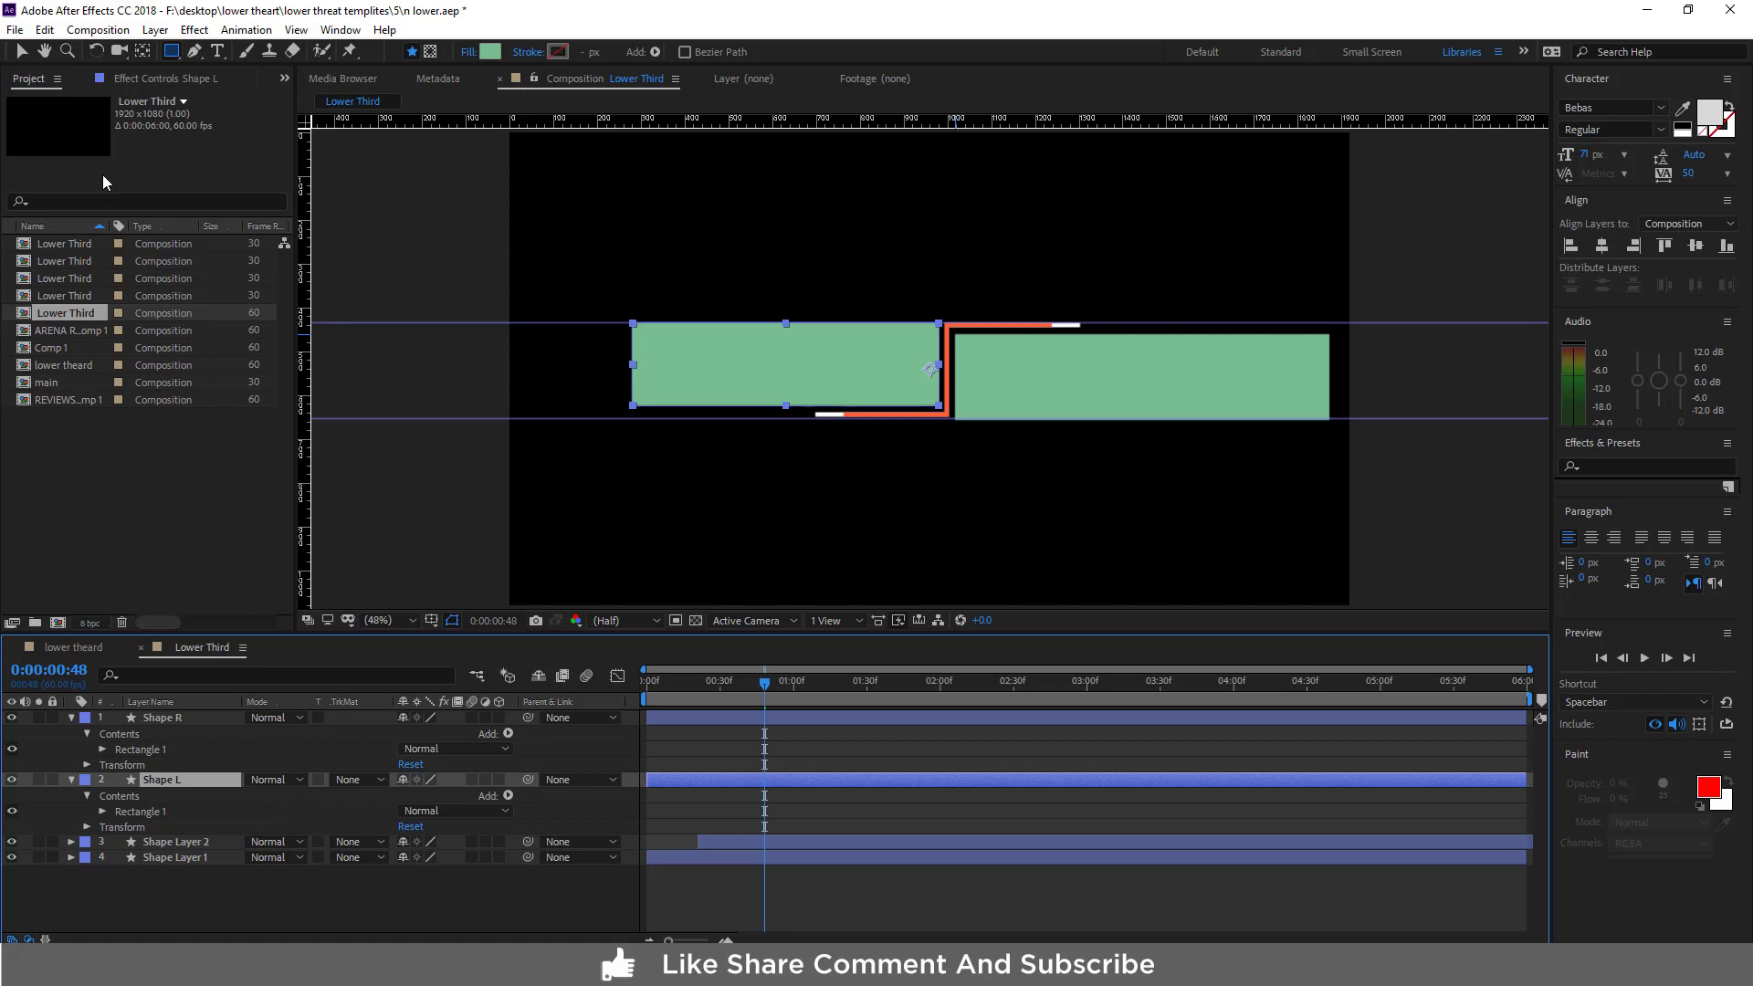
Draw rectangular Mask 1 over the left green rectangle on Shape L, up to the red step
{"action": "left_click", "coordinate": [172, 53]}
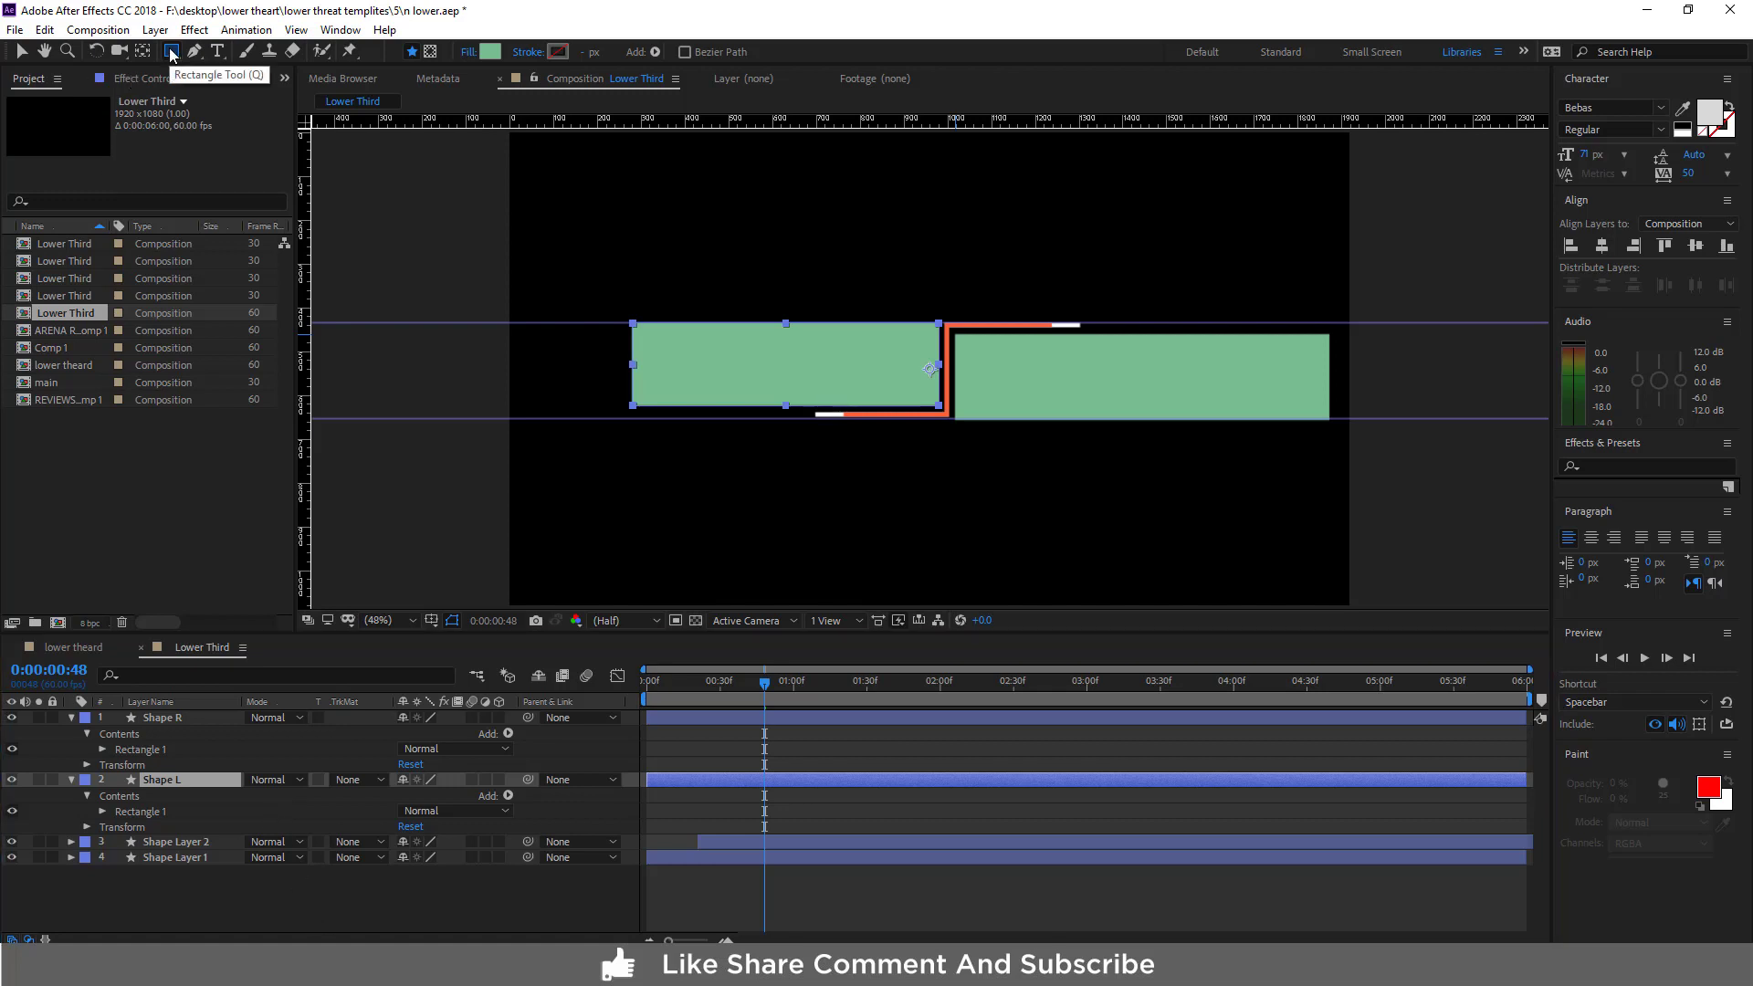
{"action": "left_click", "coordinate": [430, 52]}
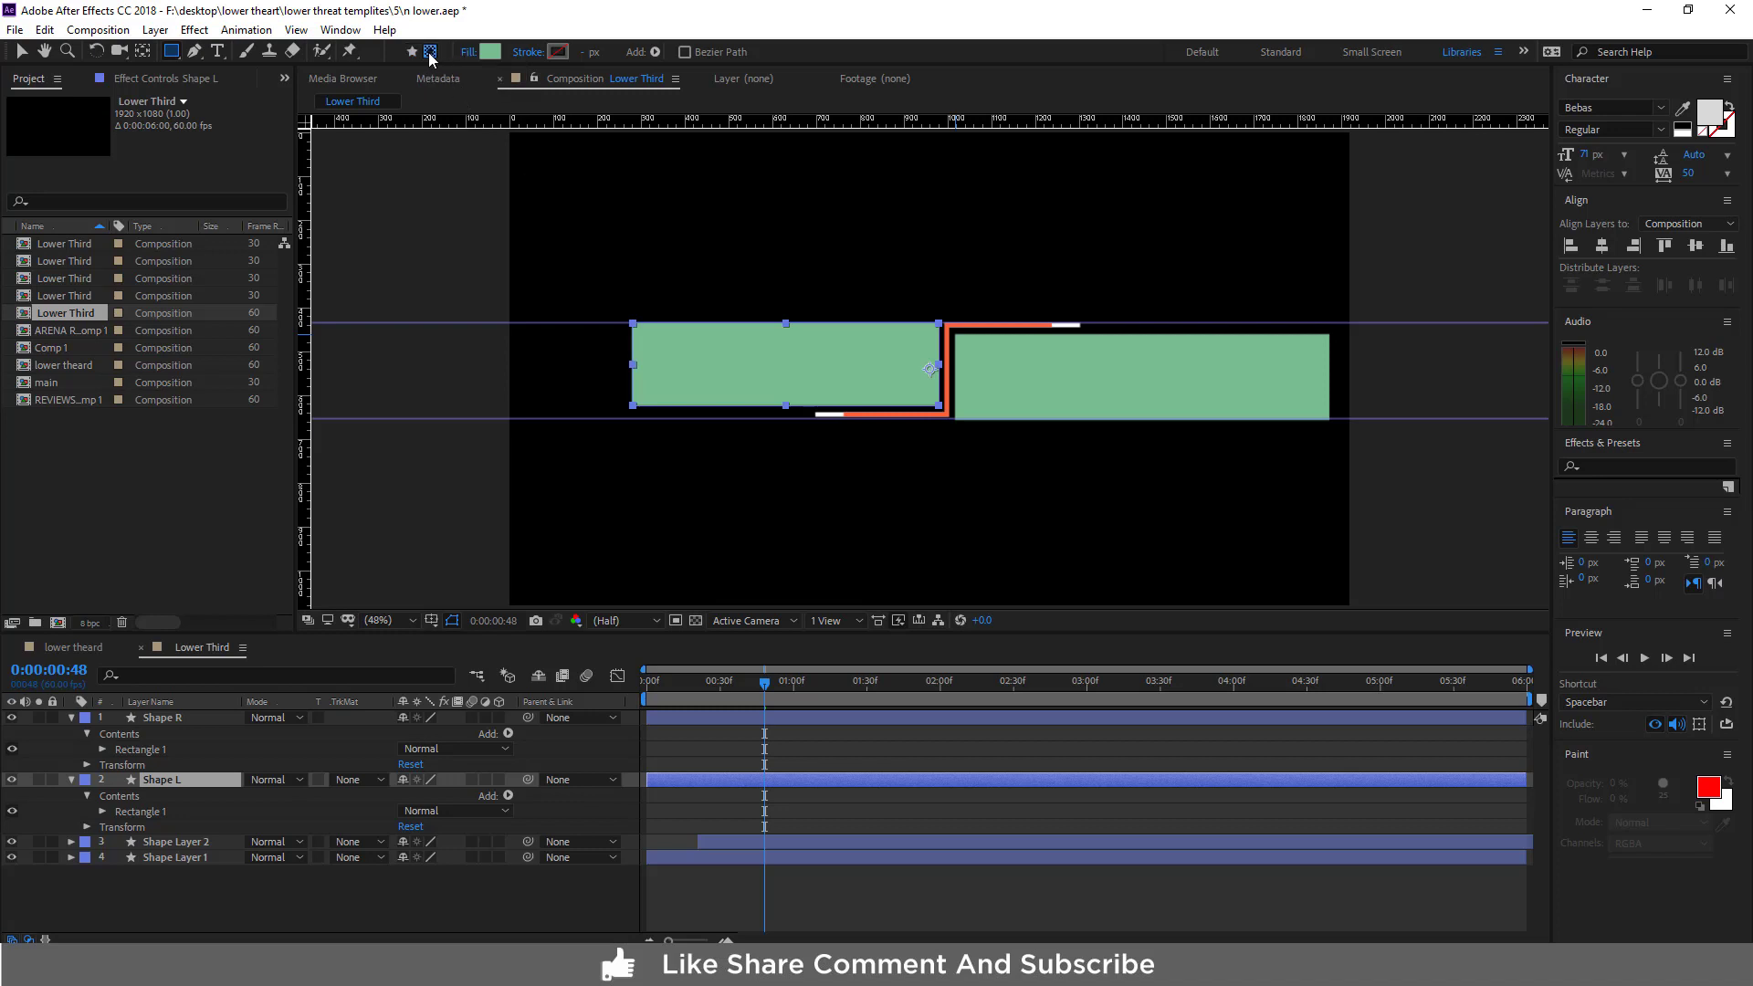
{"action": "mouse_move", "coordinate": [625, 312]}
{"action": "left_mouse_down"}
{"action": "mouse_move", "coordinate": [669, 357]}
{"action": "mouse_move", "coordinate": [944, 412]}
{"action": "left_mouse_up"}
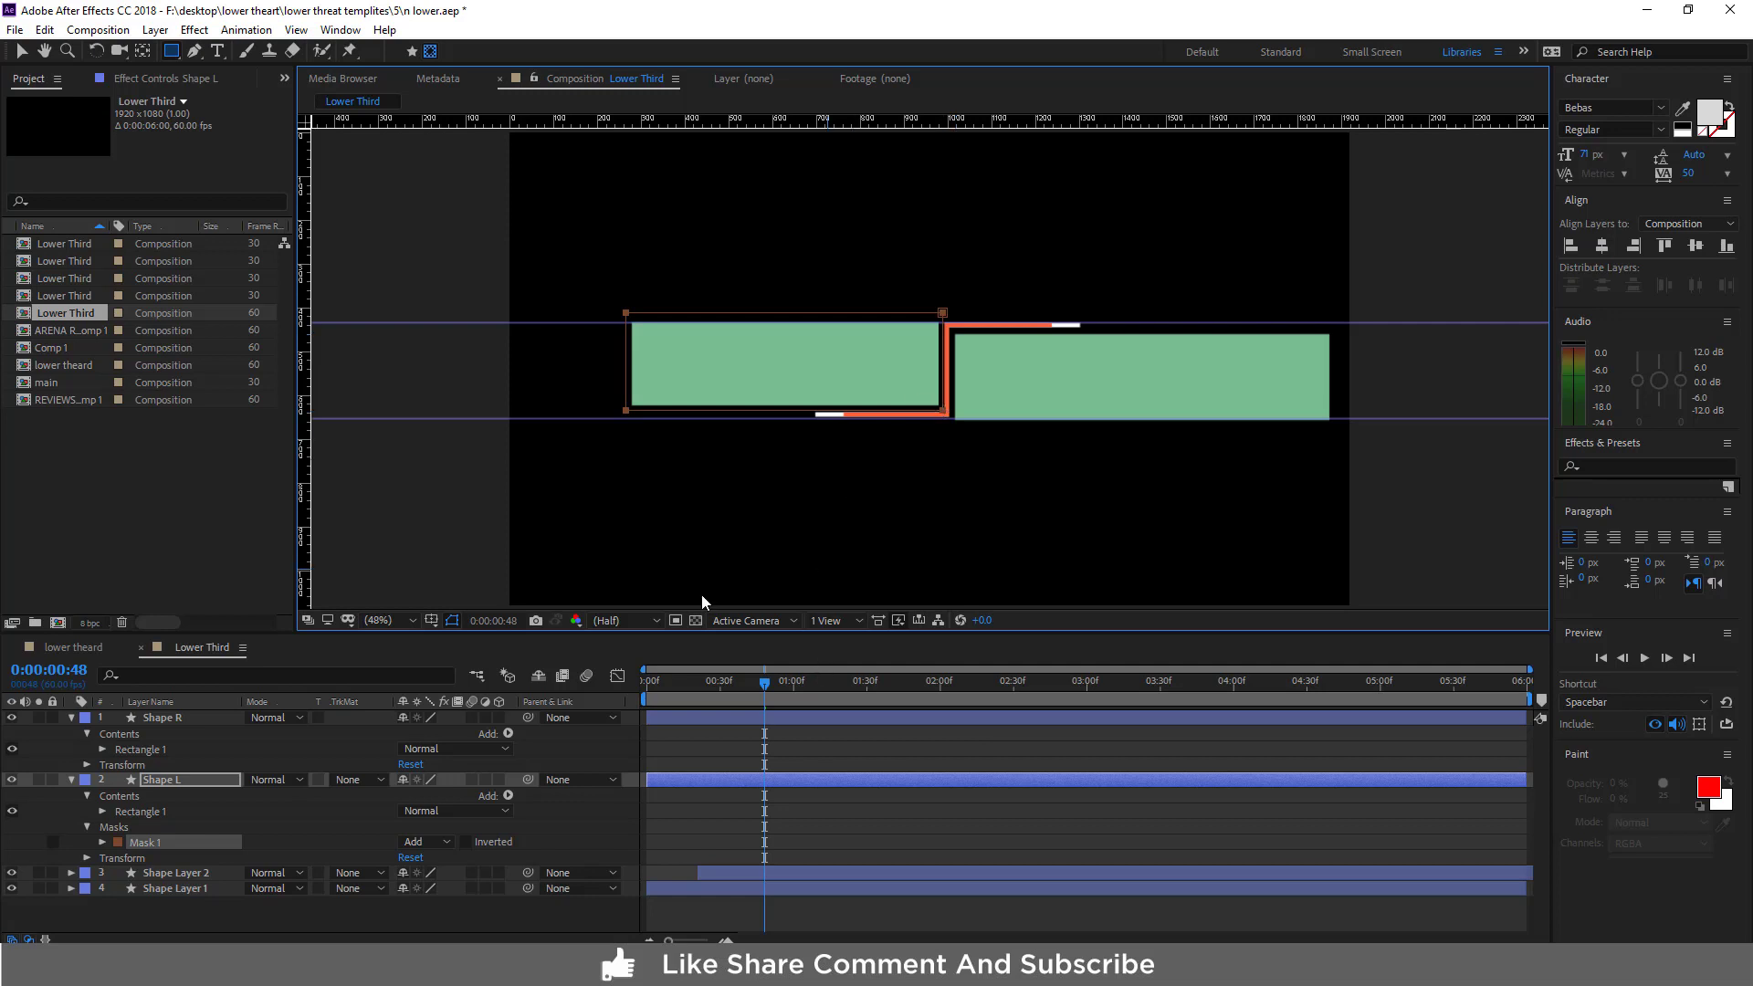
{"action": "left_click", "coordinate": [82, 674]}
{"action": "left_click", "coordinate": [84, 672]}
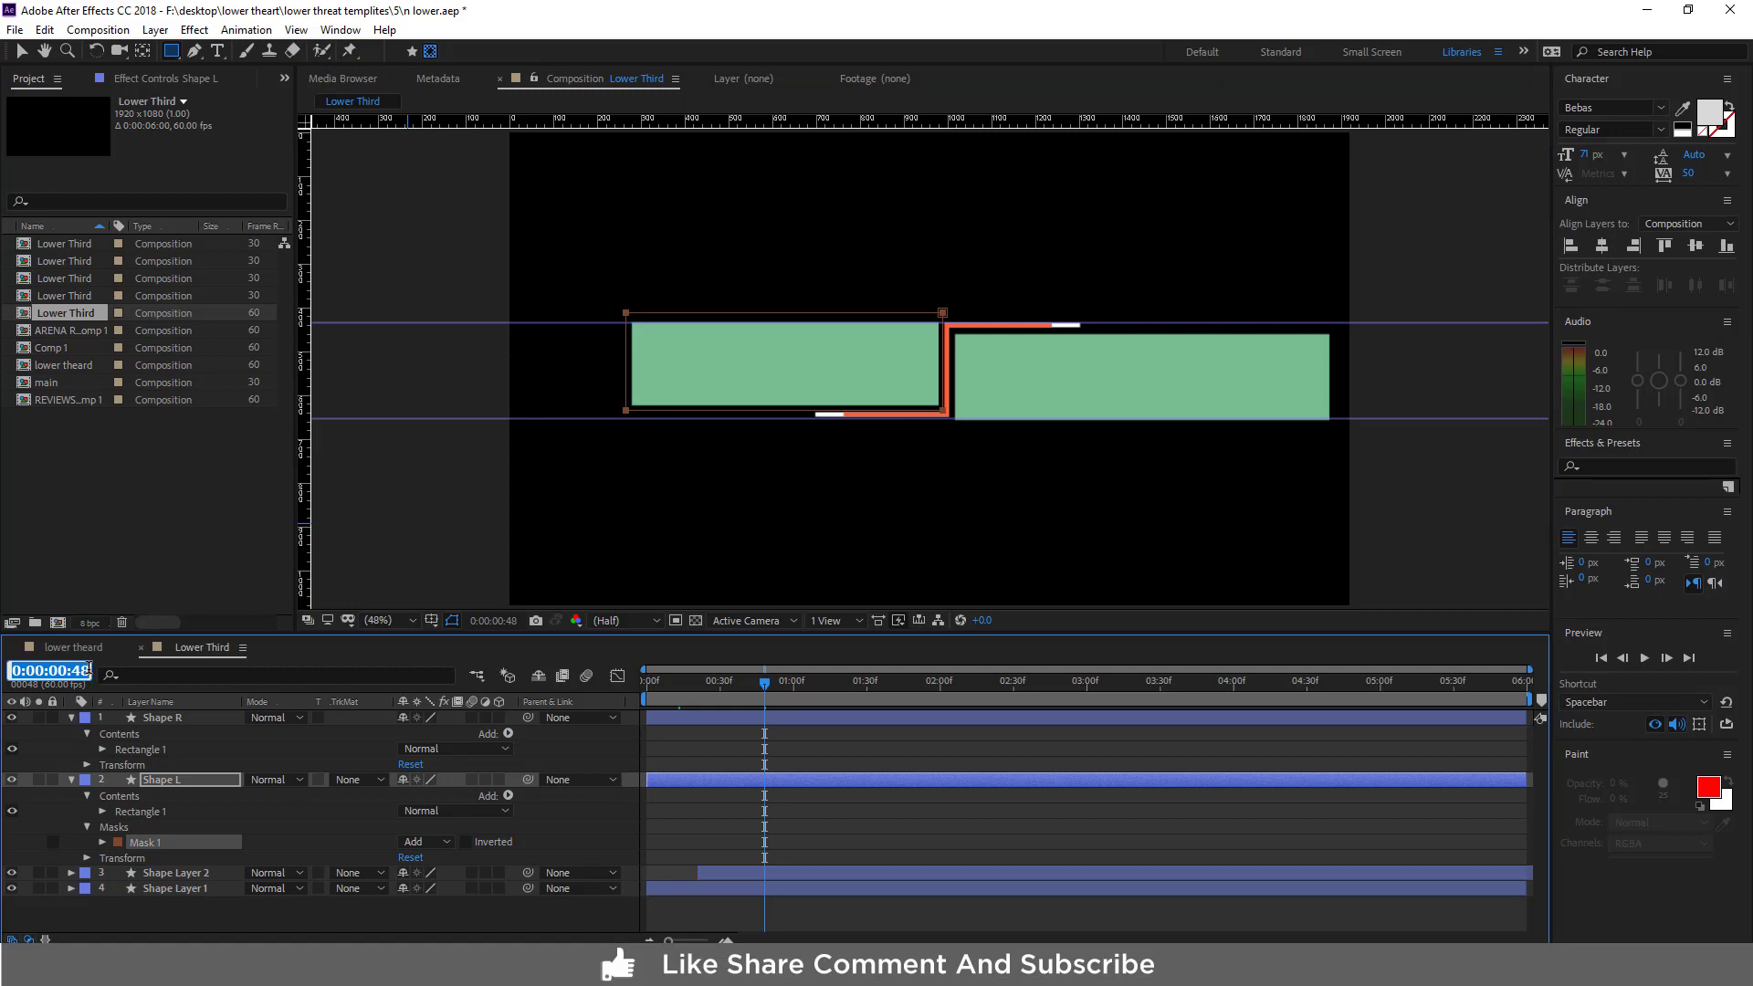
Keyframe Mask 1's path open at 0:00:00:43 and collapsed onto the right edge at 0:00:00:13
{"action": "type", "text": "43"}
{"action": "key", "text": "Return"}
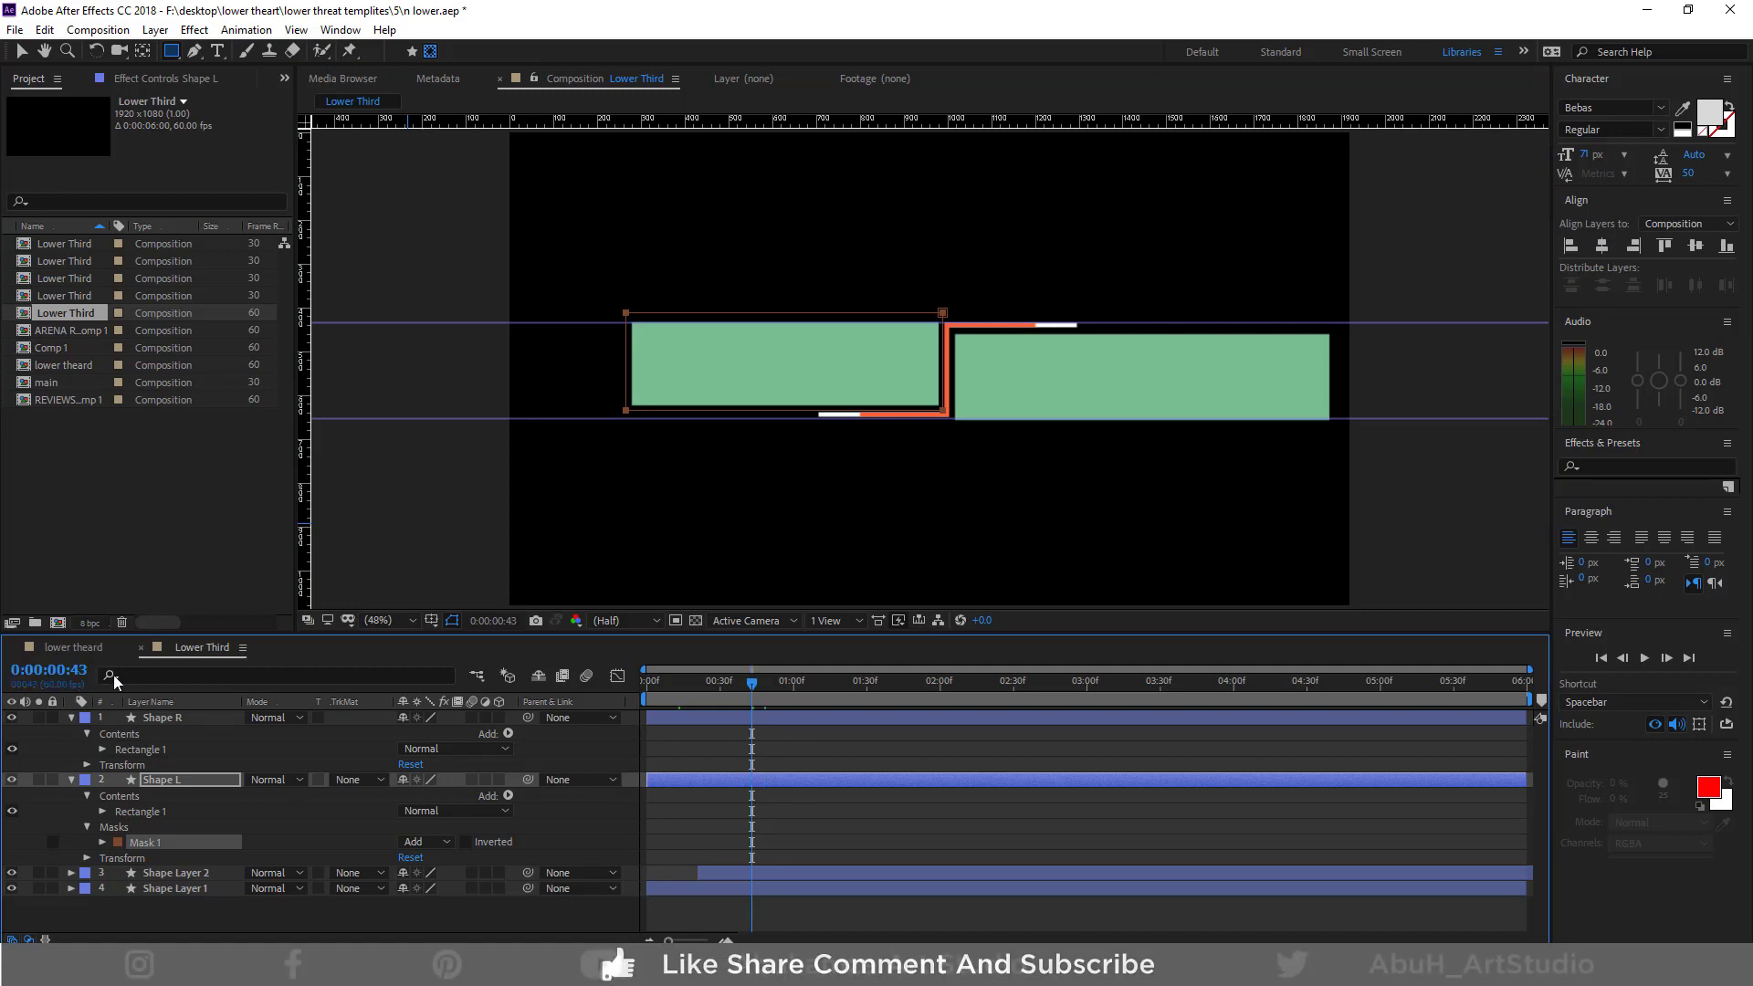
{"action": "left_click", "coordinate": [101, 842]}
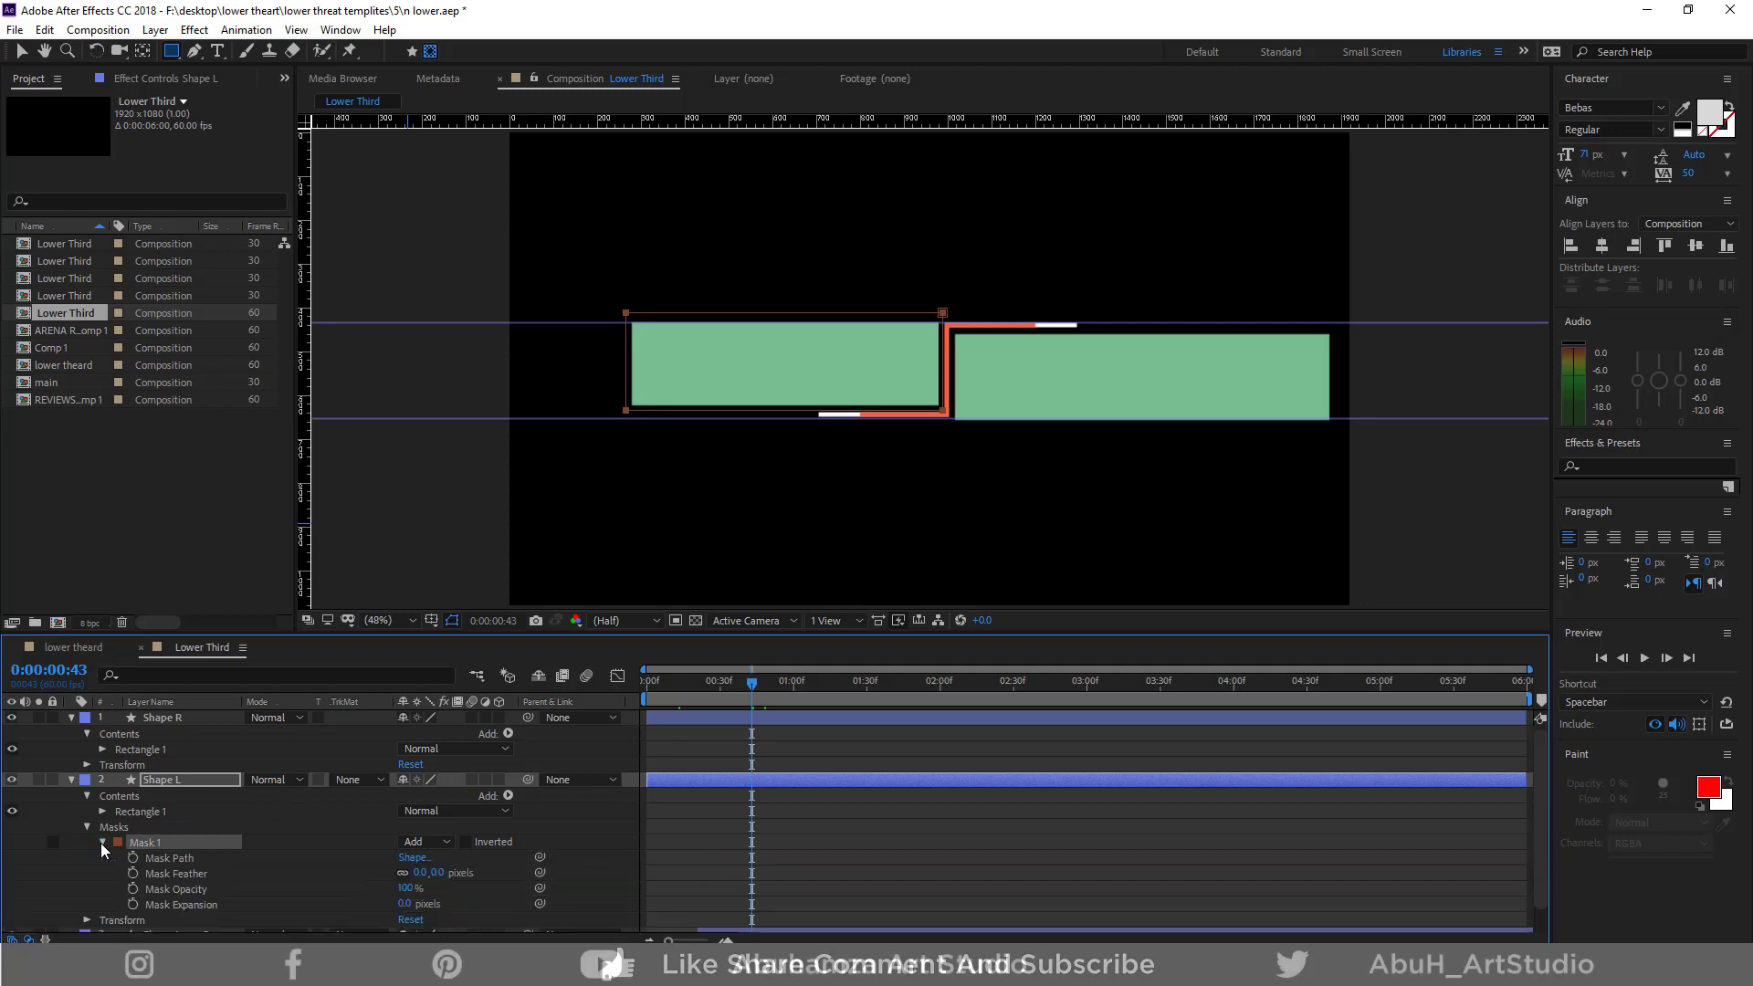
{"action": "left_click", "coordinate": [132, 858]}
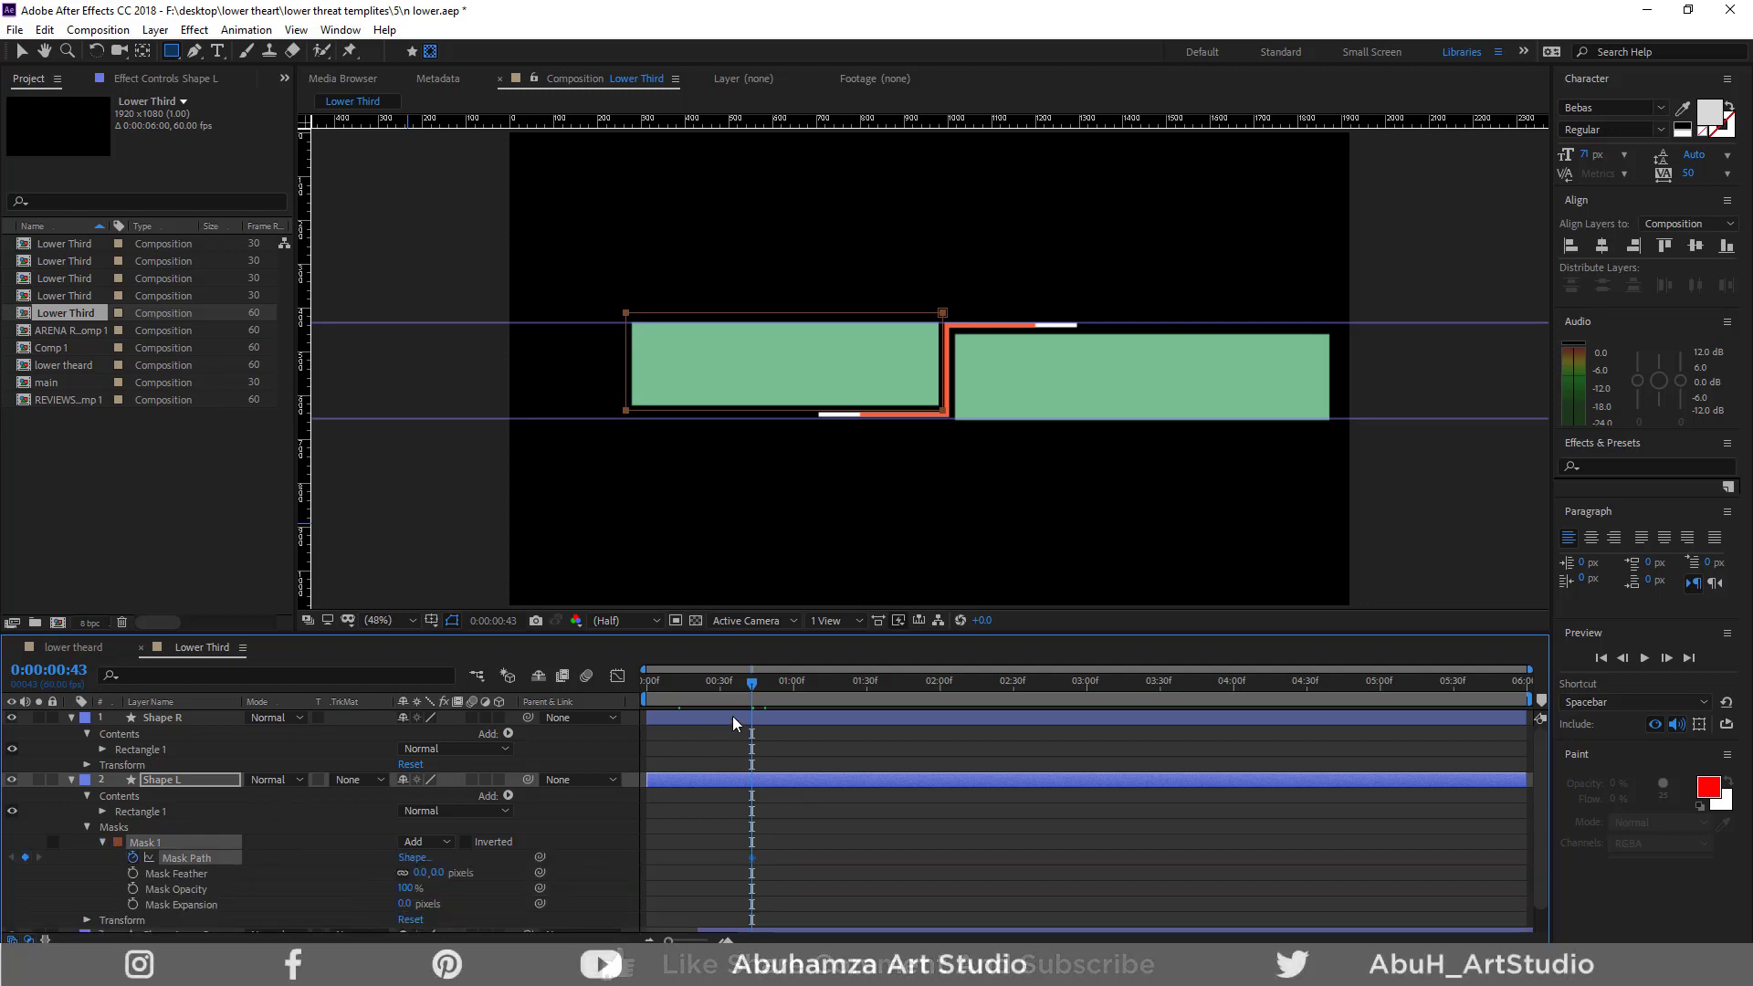
{"action": "left_click_drag", "start_coordinate": [752, 681], "coordinate": [673, 683]}
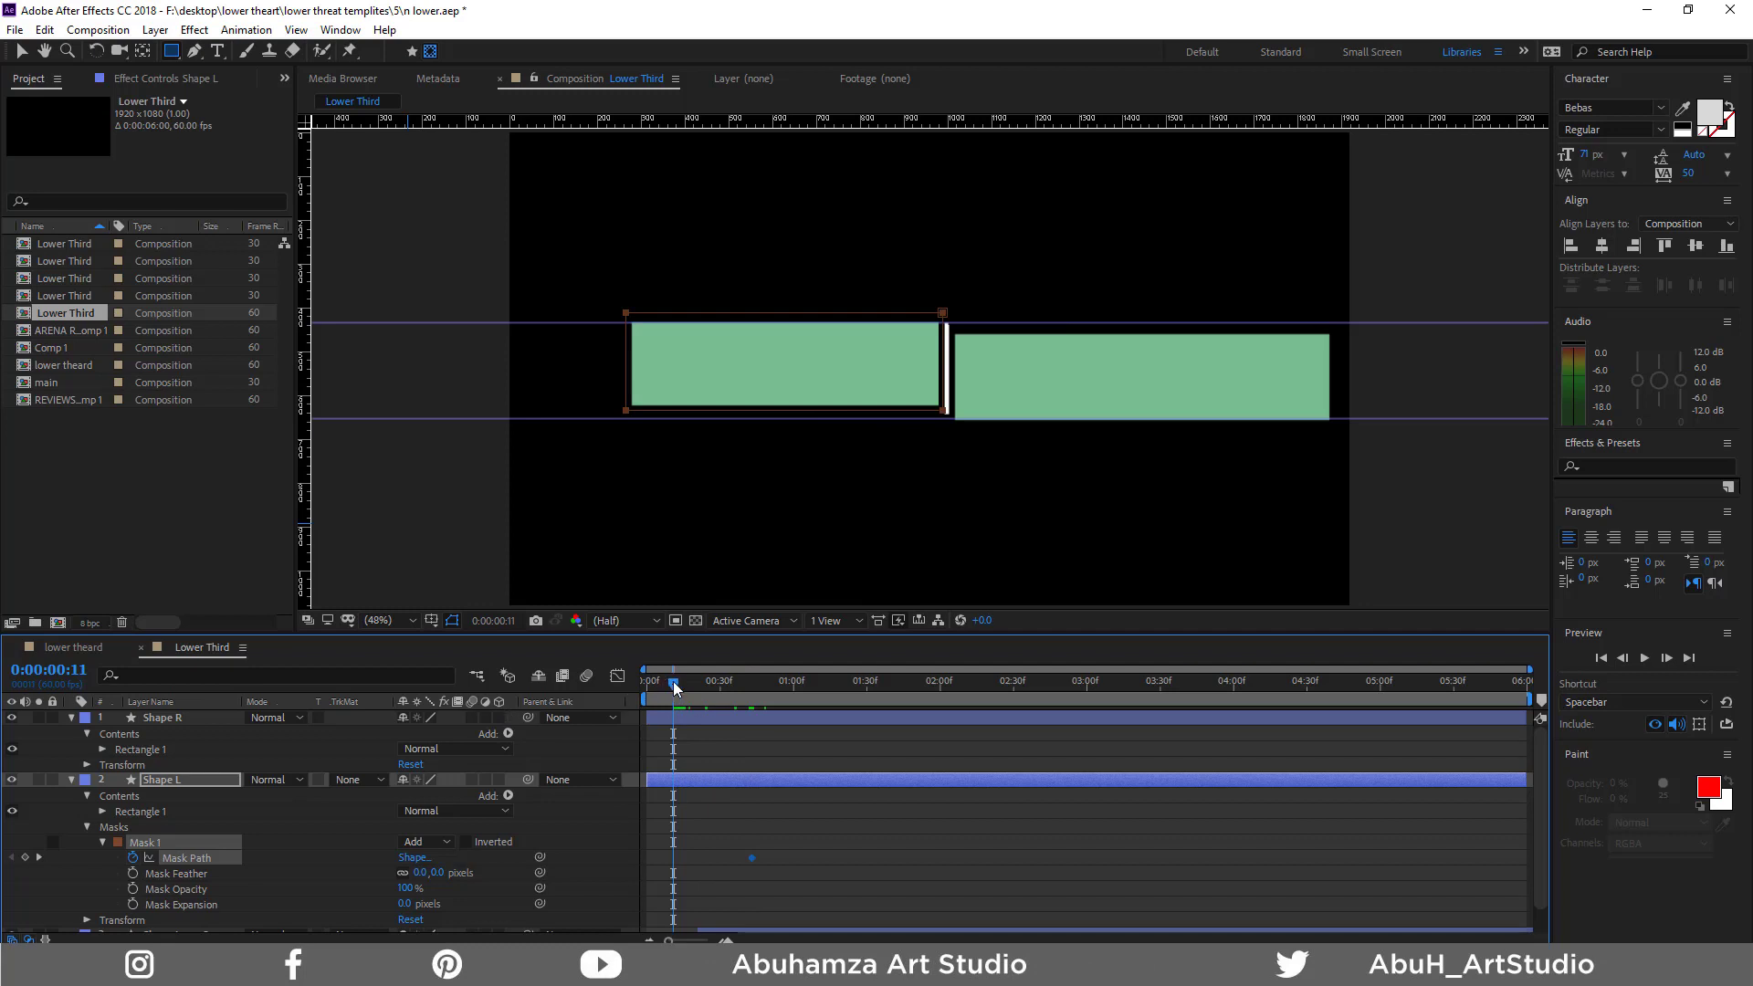
{"action": "left_click_drag", "start_coordinate": [672, 681], "coordinate": [677, 681]}
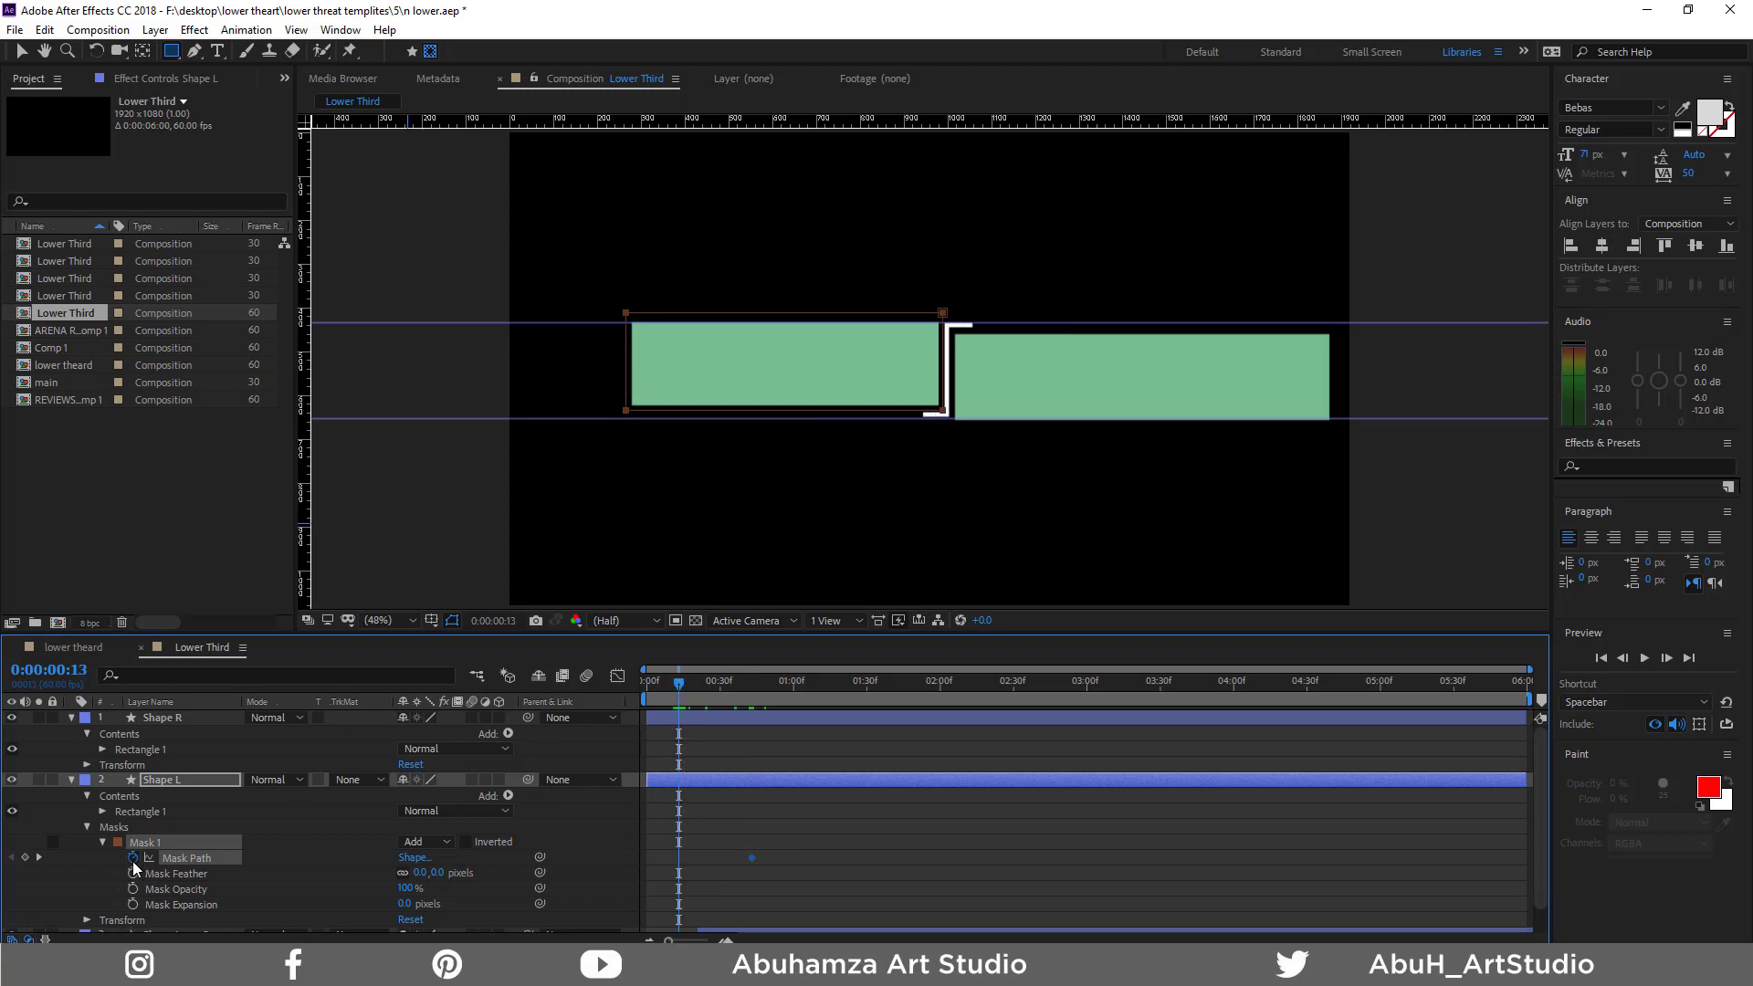
{"action": "left_click", "coordinate": [23, 53]}
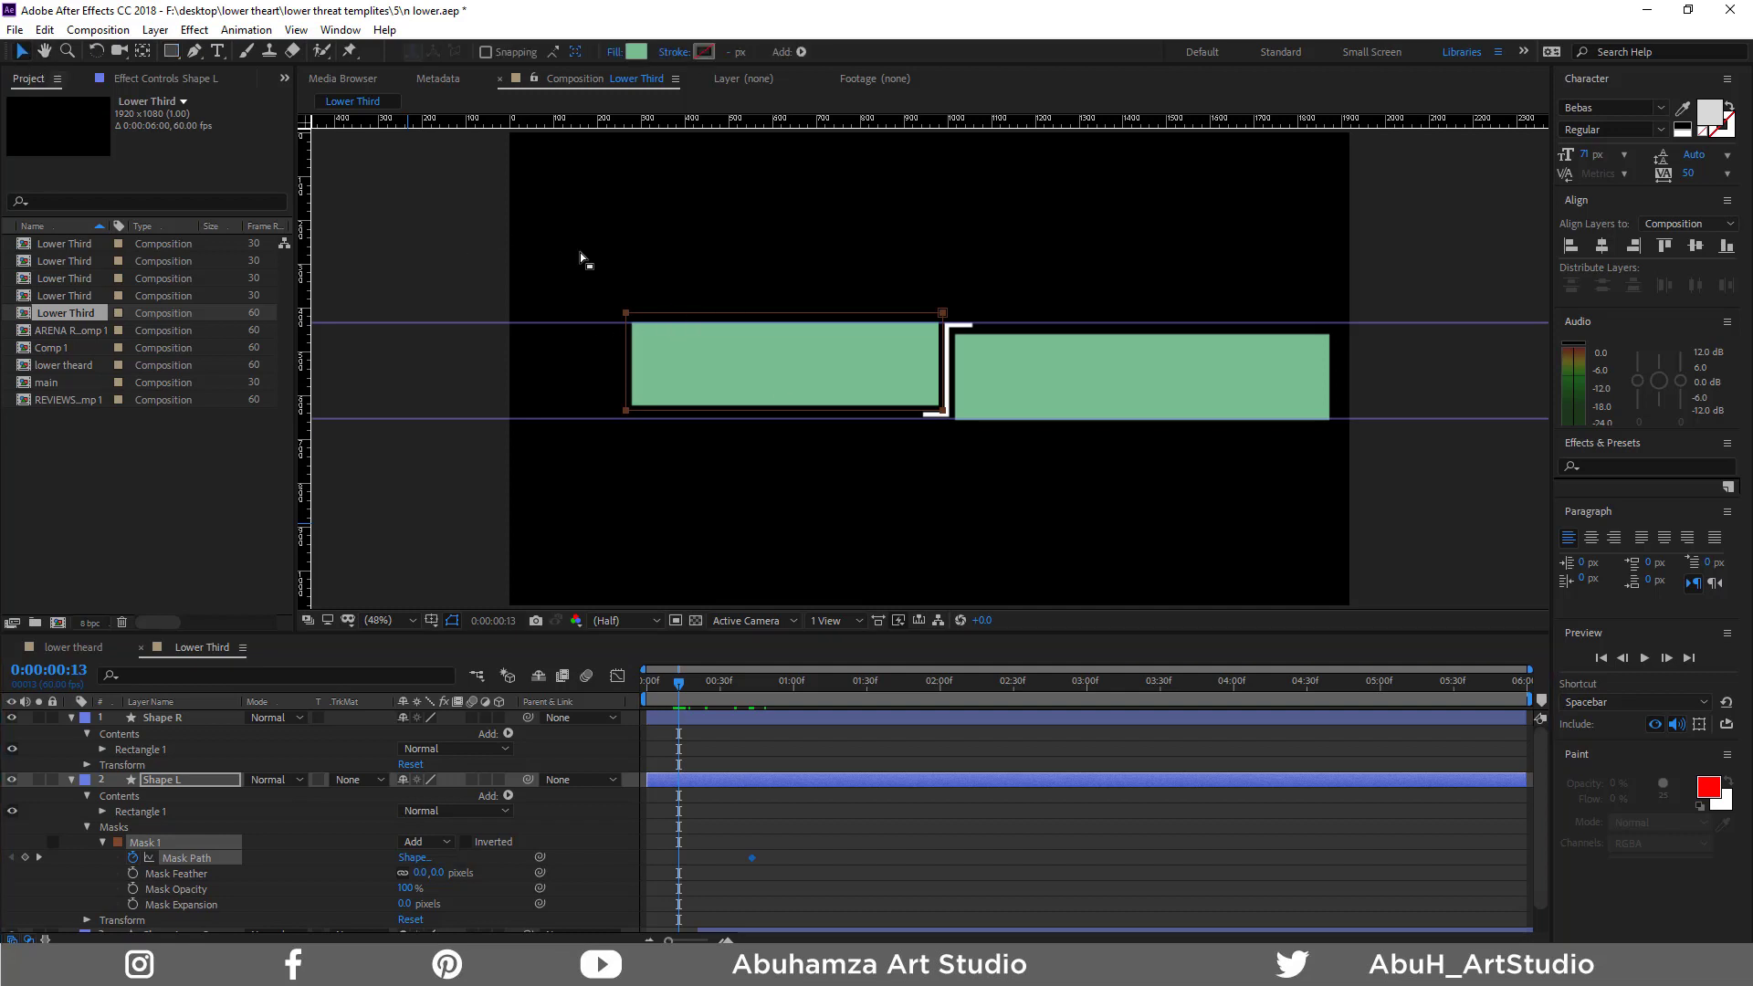
{"action": "left_click", "coordinate": [626, 375]}
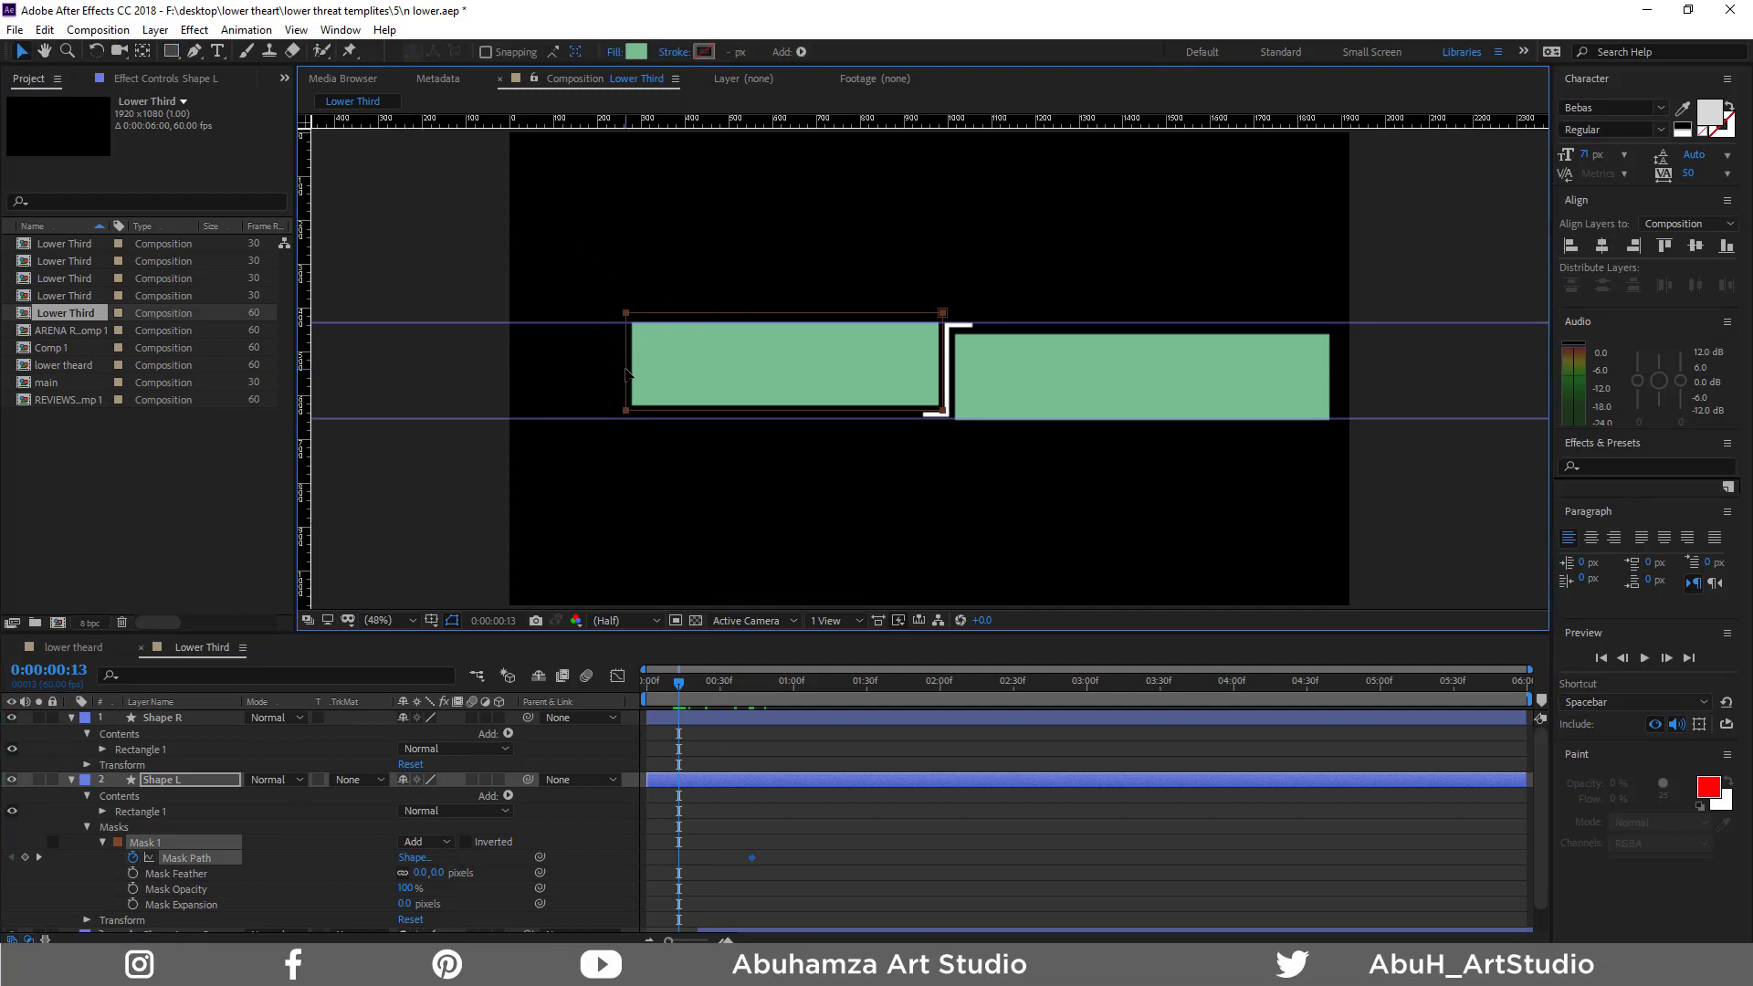
{"action": "double_click", "coordinate": [629, 372]}
{"action": "left_click_drag", "start_coordinate": [625, 362], "coordinate": [944, 366]}
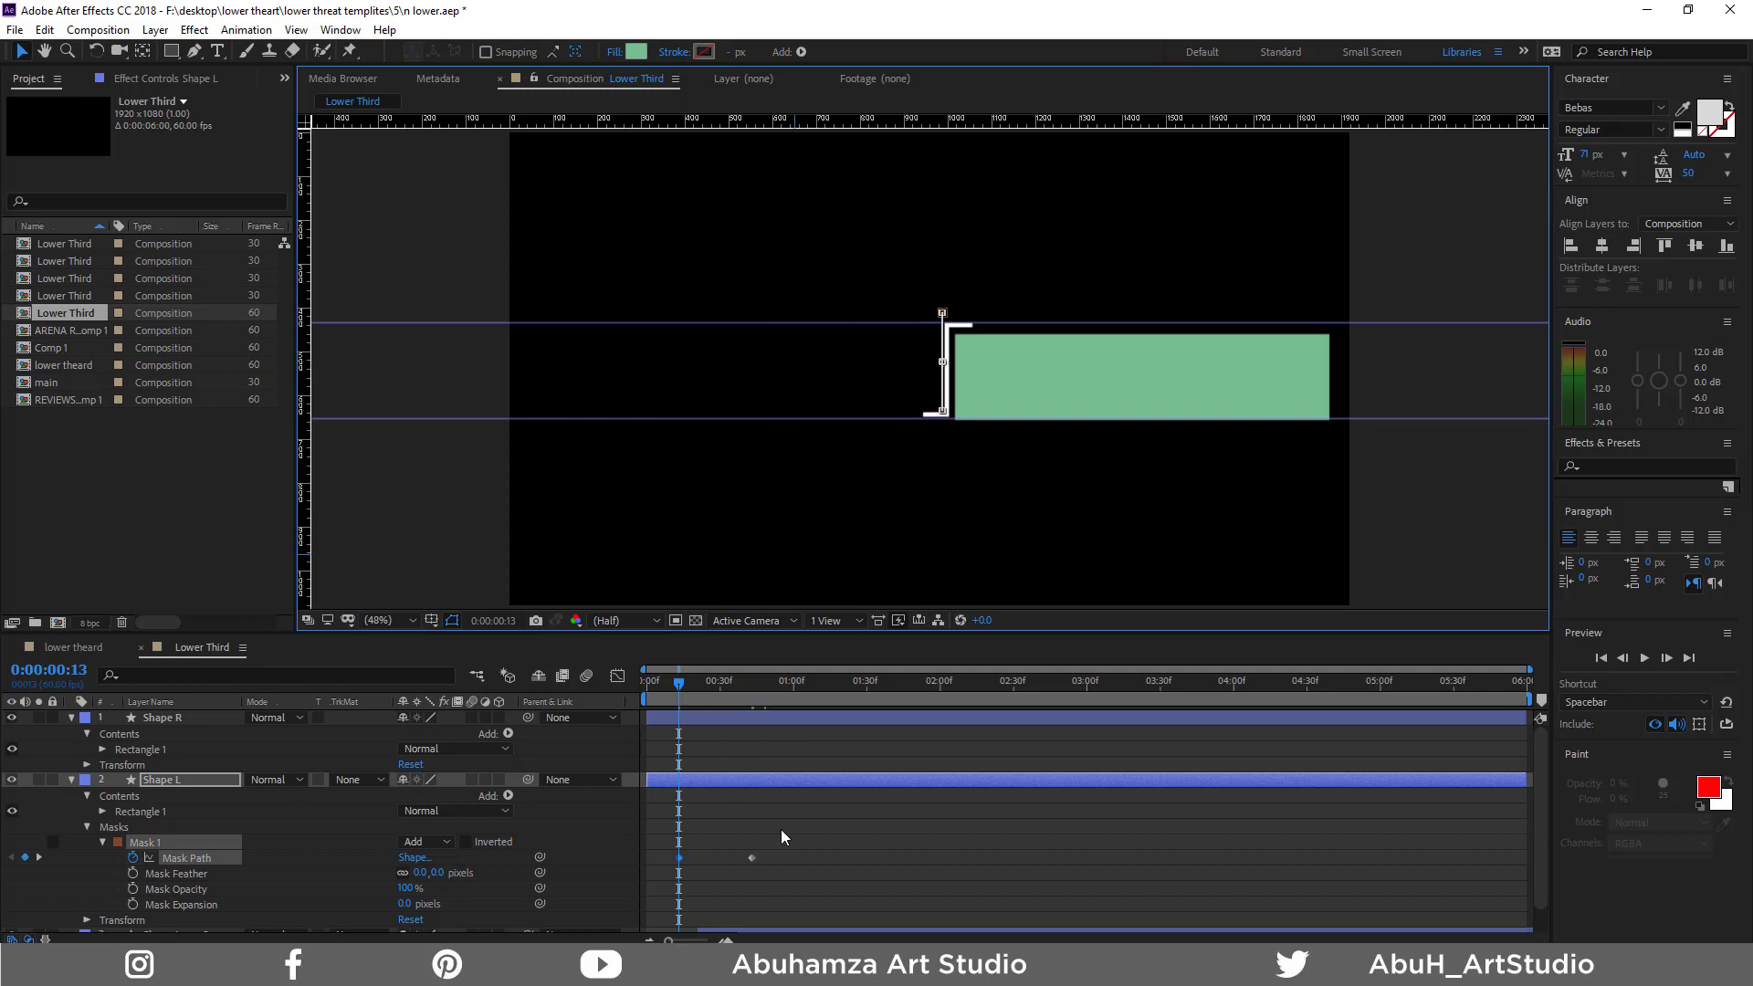
Apply Easy Ease to both Mask Path keyframes and adjust their speed curve
{"action": "left_click_drag", "start_coordinate": [790, 819], "coordinate": [673, 863]}
{"action": "right_click", "coordinate": [678, 858]}
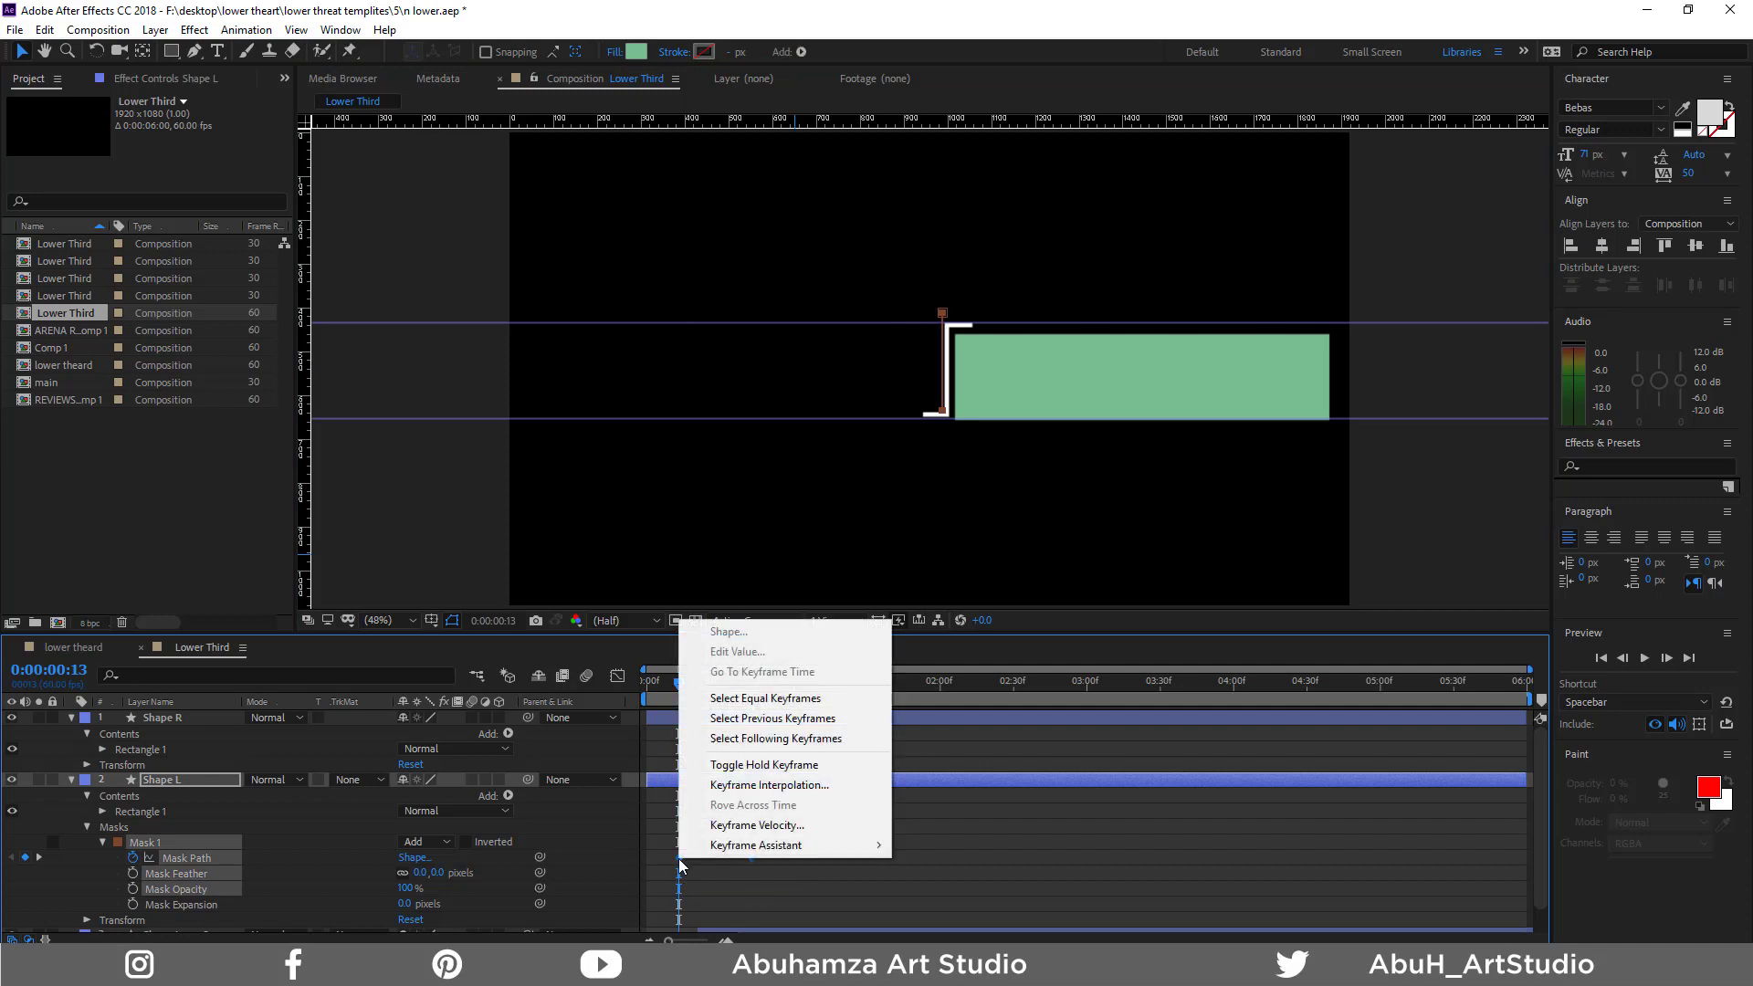
{"action": "mouse_move", "coordinate": [721, 843]}
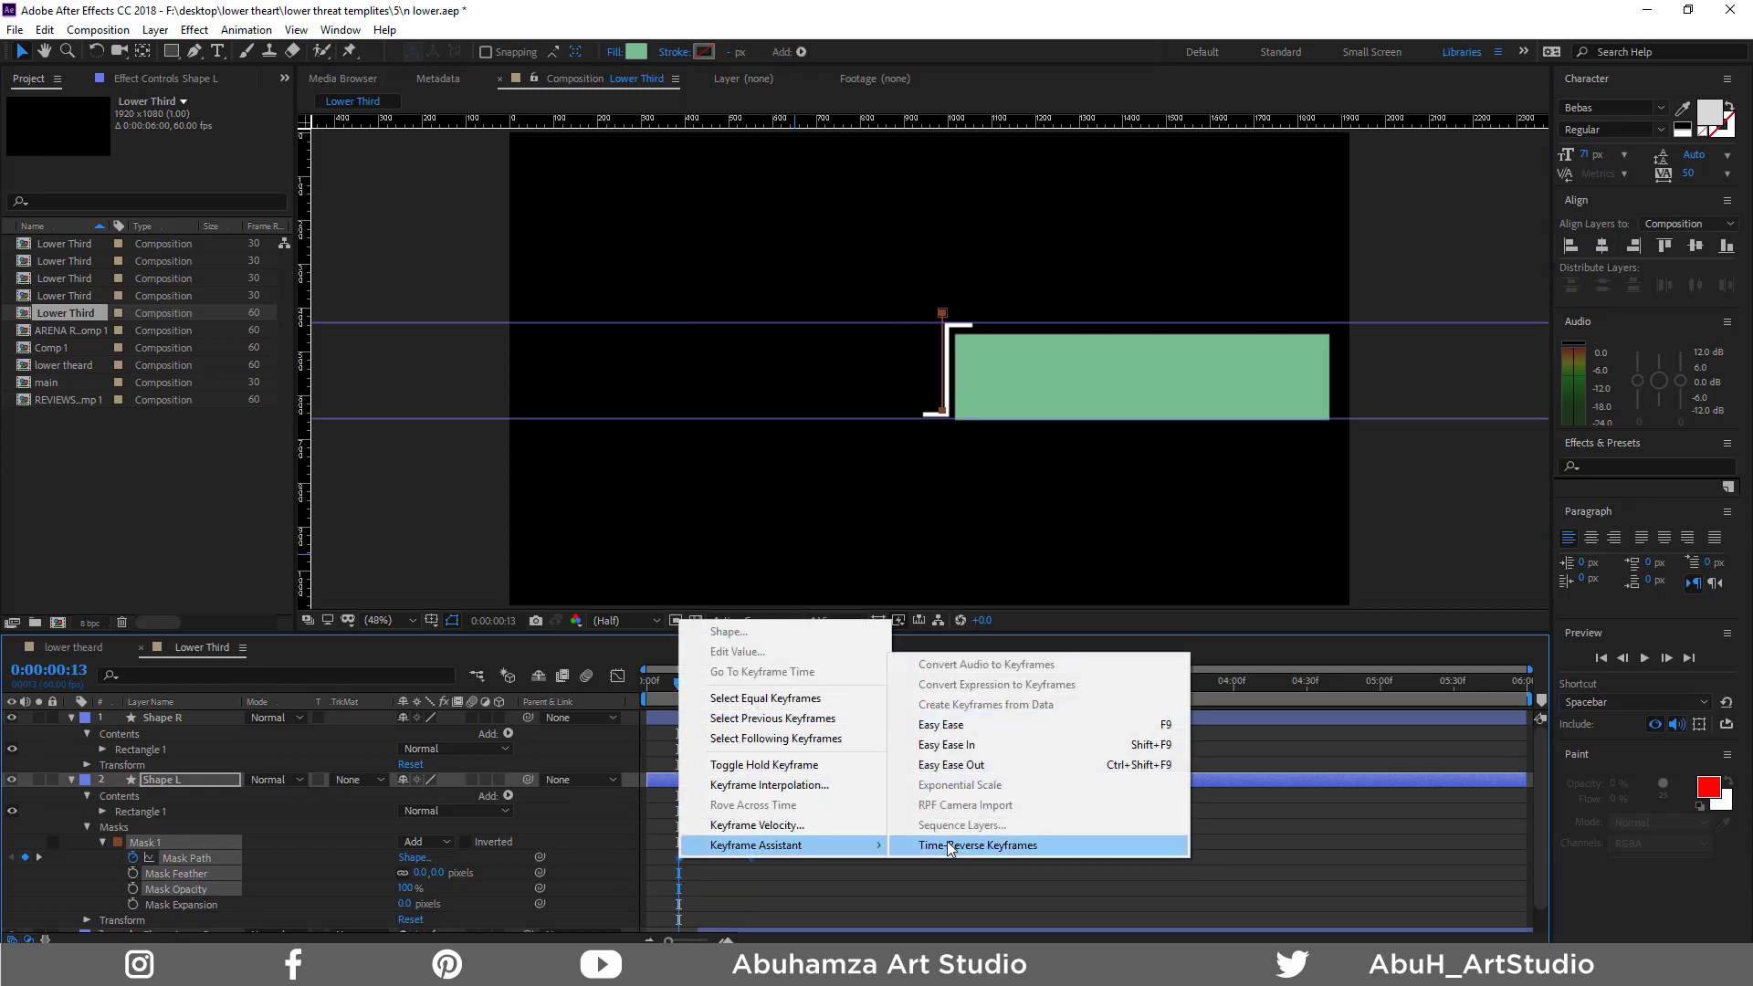
{"action": "left_click", "coordinate": [968, 726]}
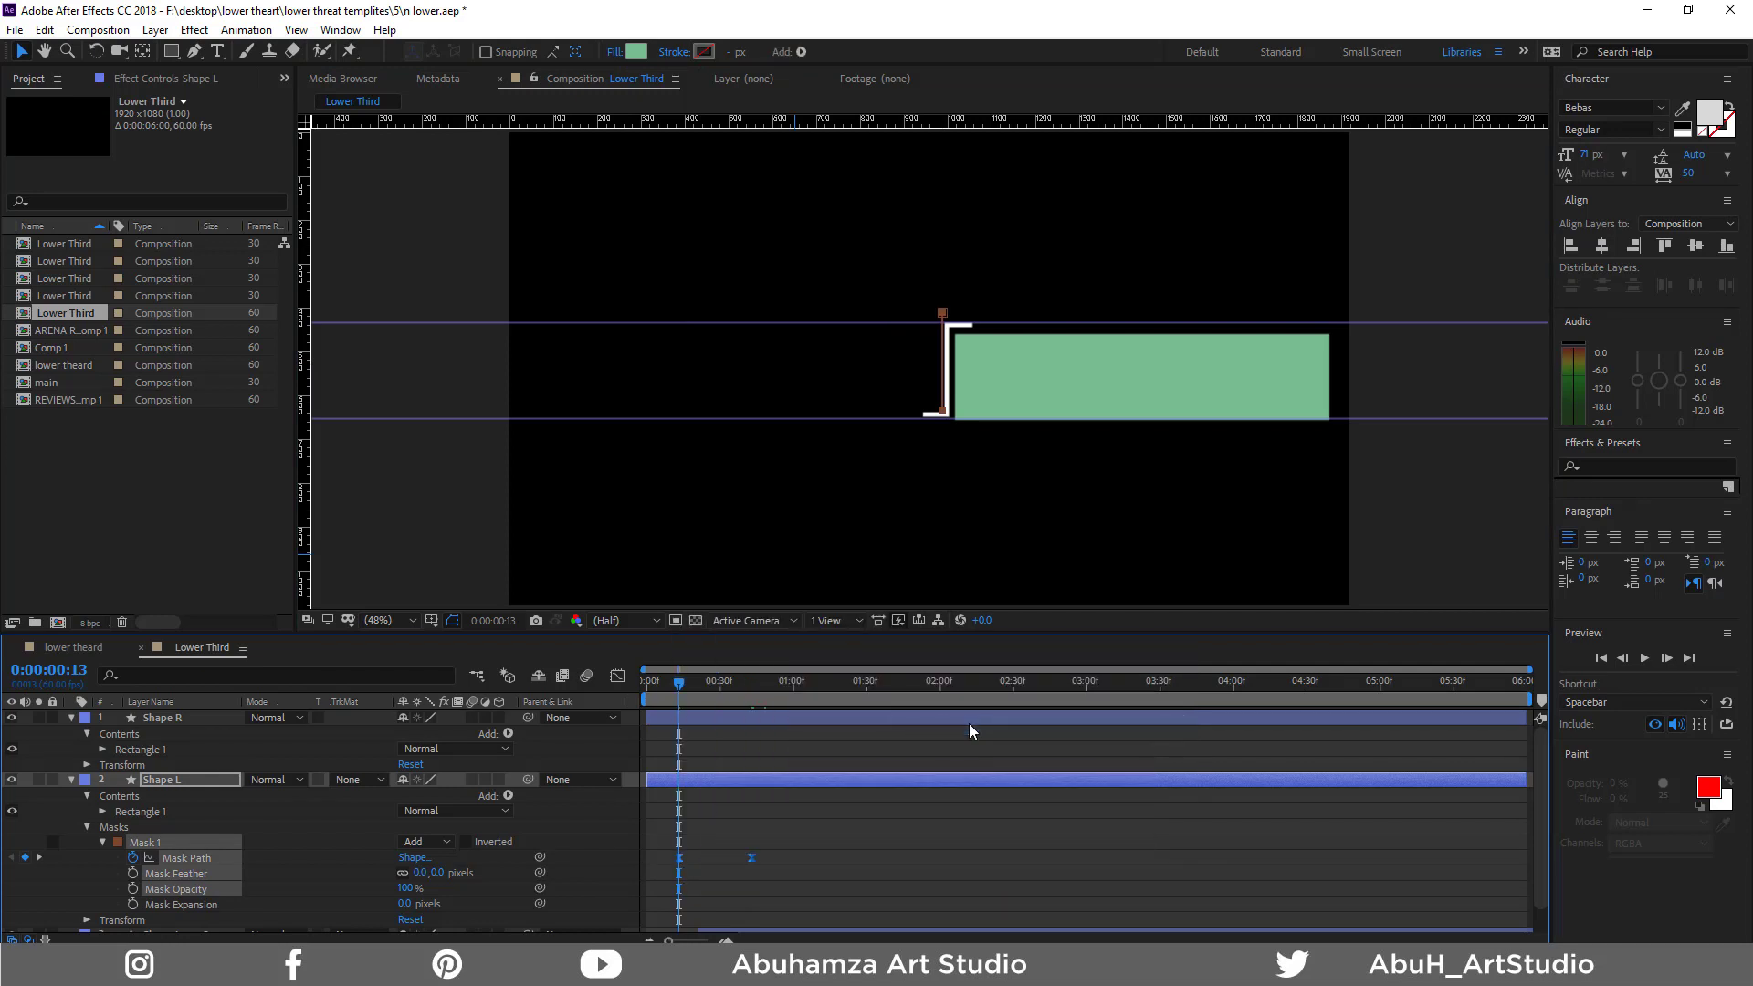
{"action": "left_click", "coordinate": [618, 676]}
{"action": "mouse_move", "coordinate": [783, 854]}
{"action": "left_mouse_down"}
{"action": "mouse_move", "coordinate": [726, 917]}
{"action": "mouse_move", "coordinate": [612, 889]}
{"action": "left_mouse_up"}
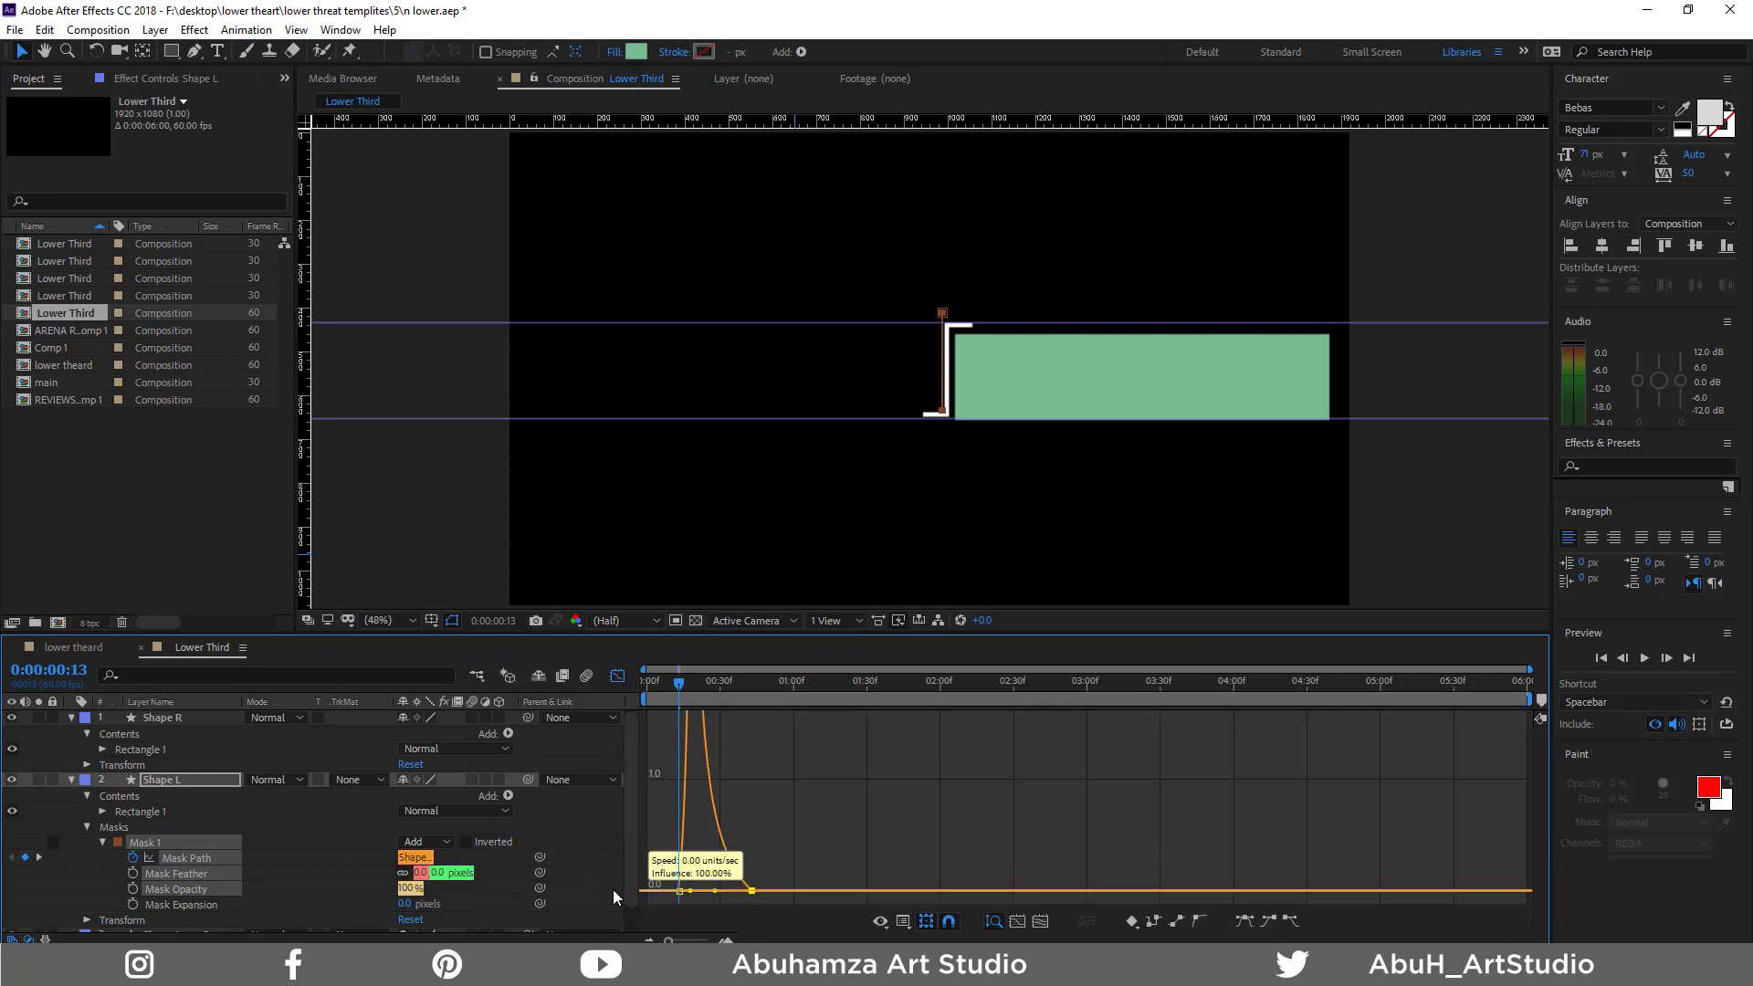
{"action": "left_click", "coordinate": [618, 677]}
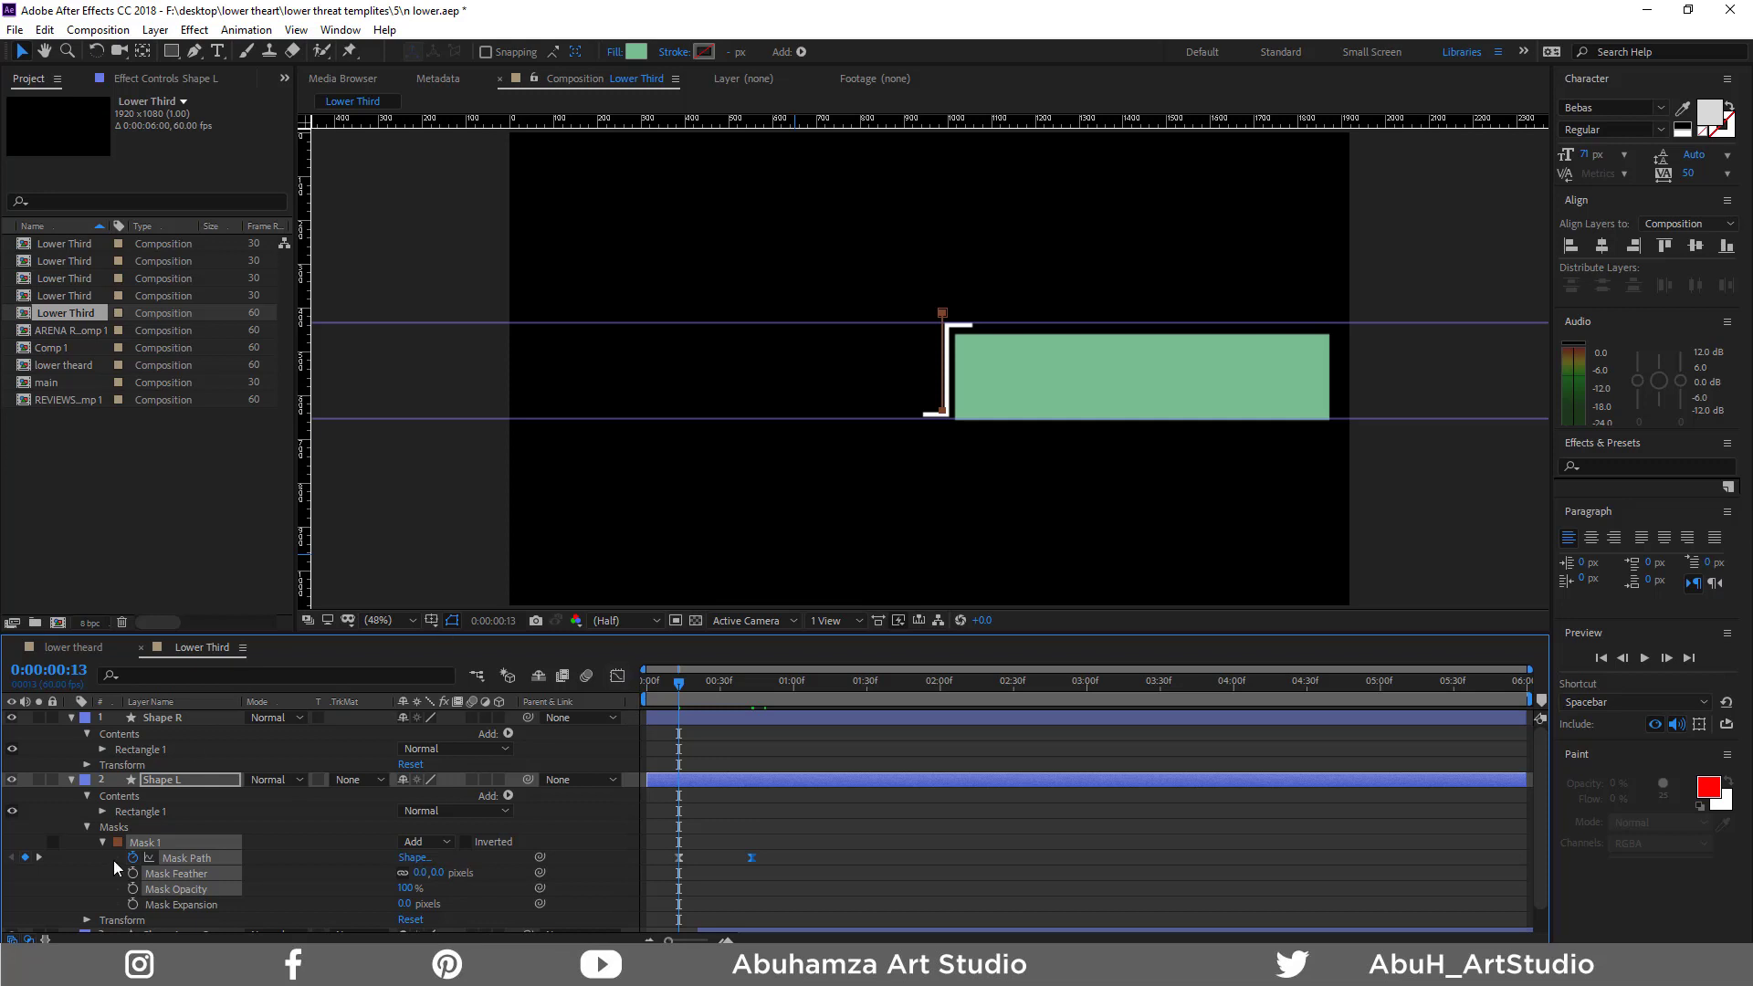
Preview the wipe to 0:00:00:53, return to the 0:00:00:43 keyframe, and select Shape R
{"action": "left_click", "coordinate": [71, 780]}
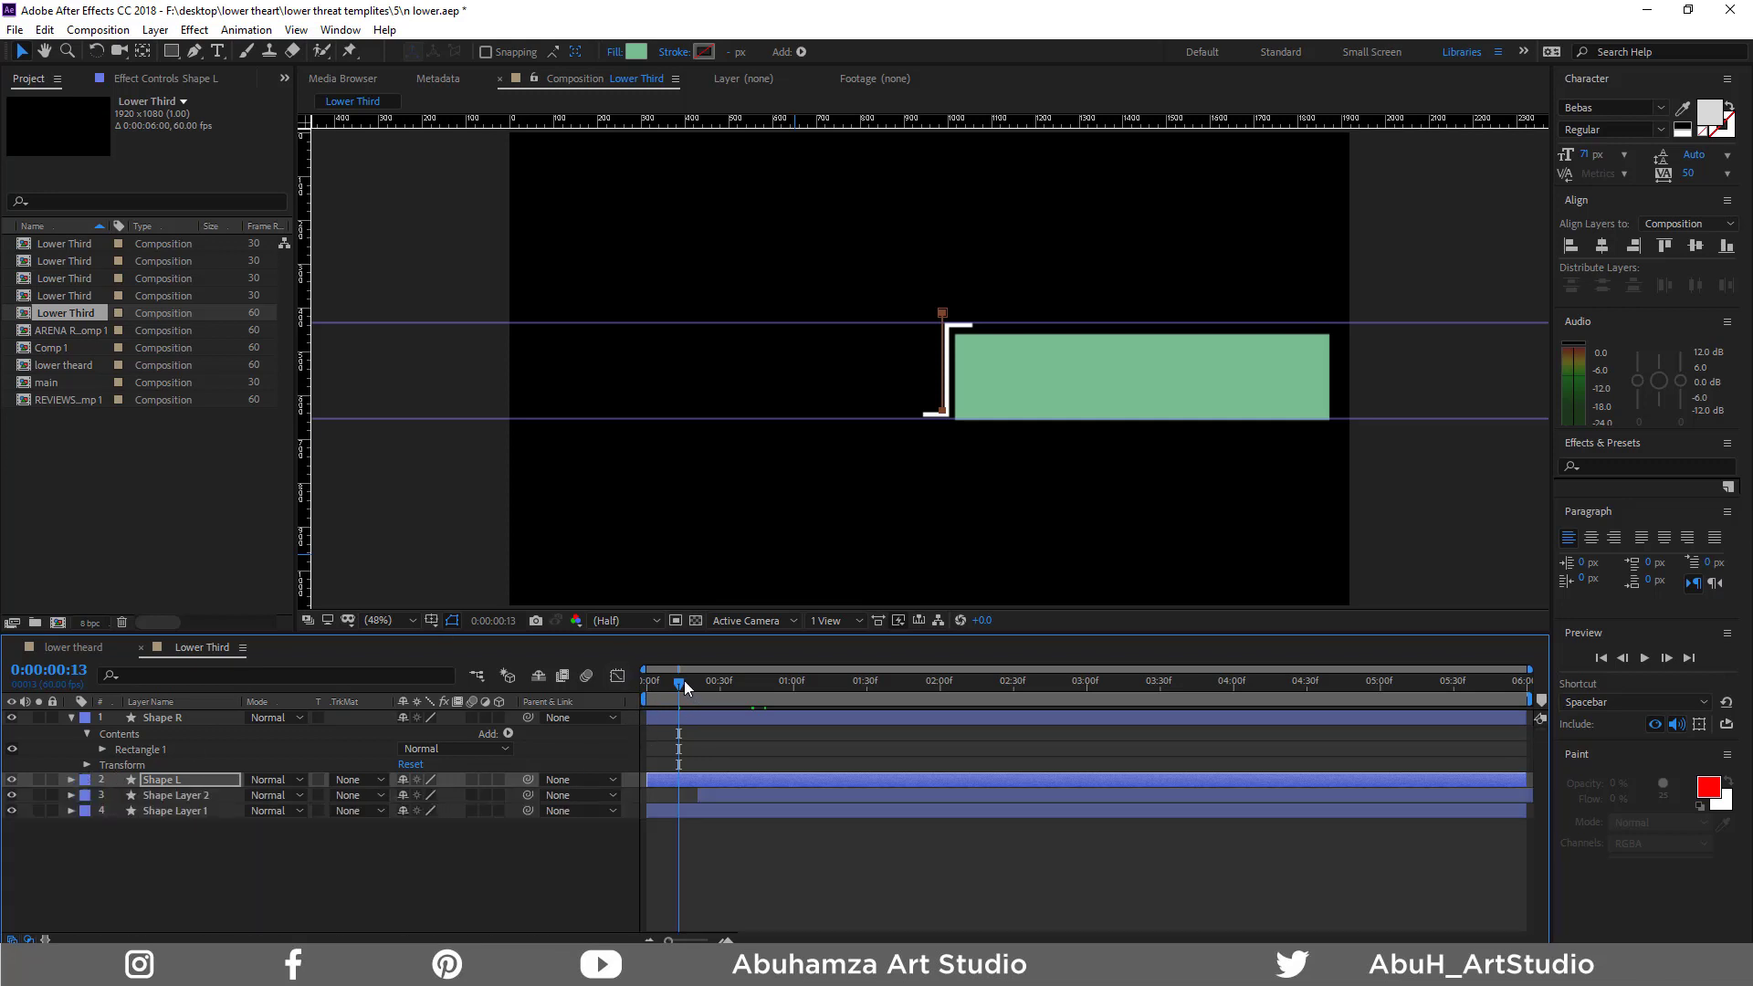
{"action": "mouse_move", "coordinate": [677, 682]}
{"action": "left_mouse_down"}
{"action": "mouse_move", "coordinate": [775, 684]}
{"action": "mouse_move", "coordinate": [751, 685]}
{"action": "left_mouse_up"}
{"action": "key", "text": "m"}
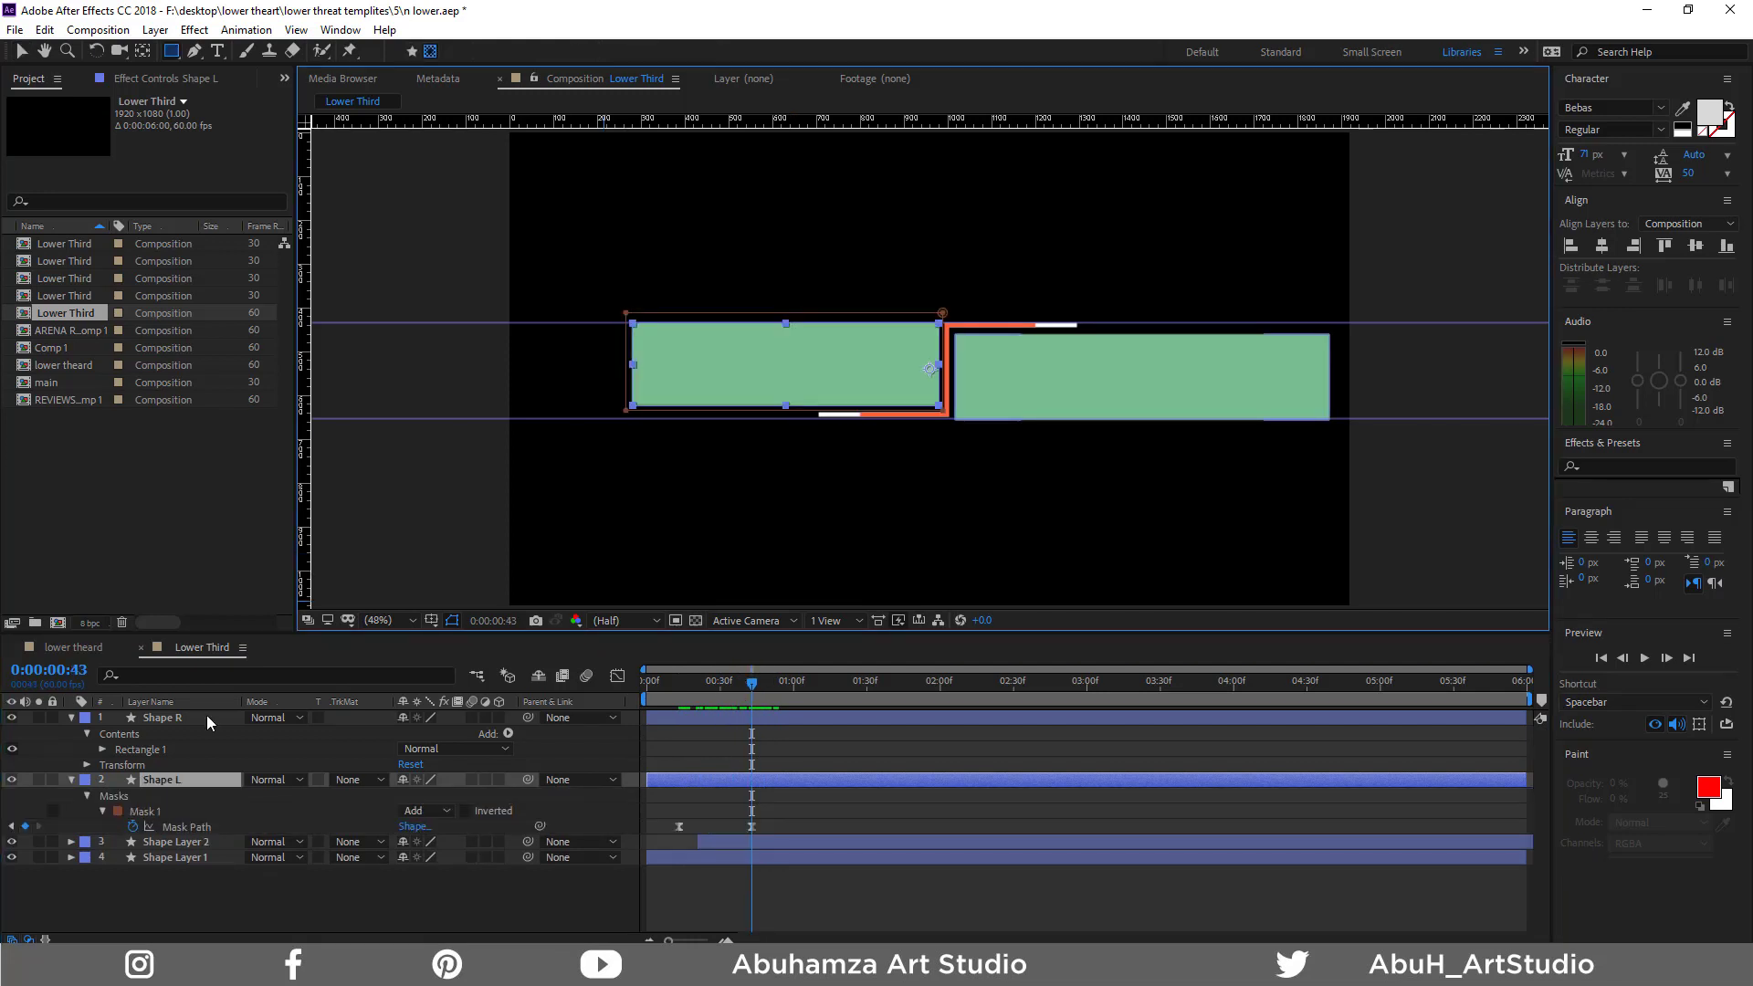
{"action": "left_click", "coordinate": [206, 717]}
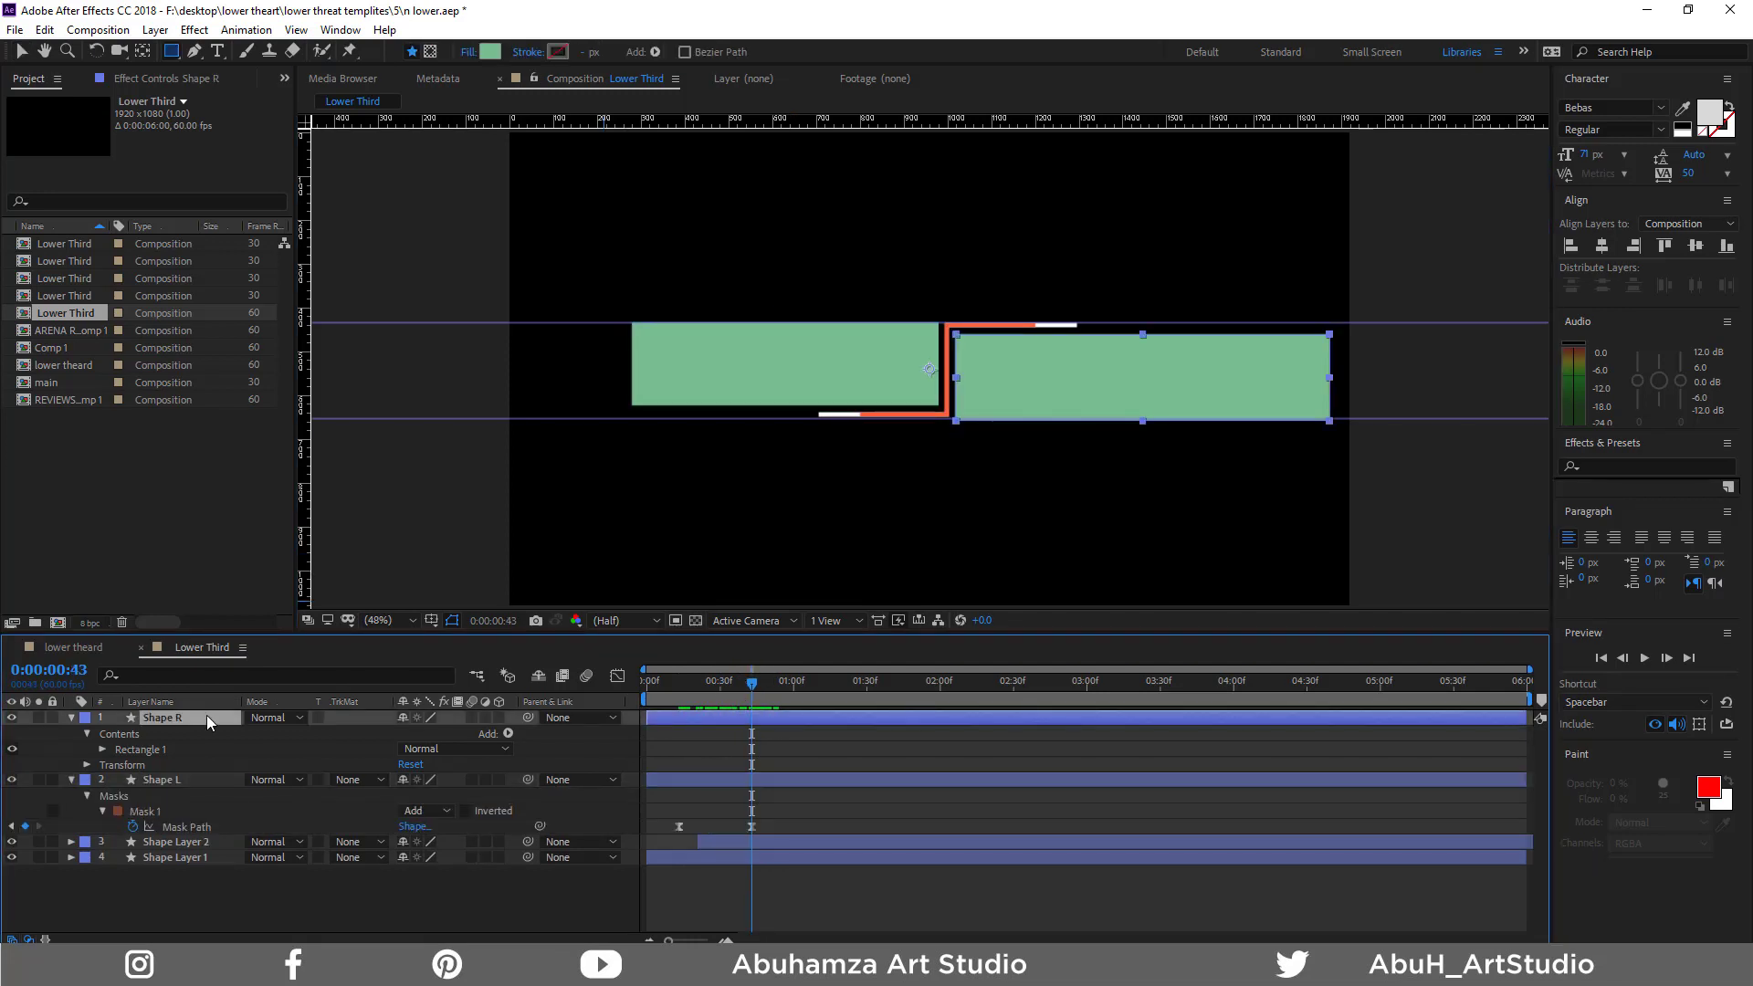
Mask the right green bar on Shape R, keyframed open at frame 43 and collapsed at frame 13
{"action": "left_click", "coordinate": [431, 52]}
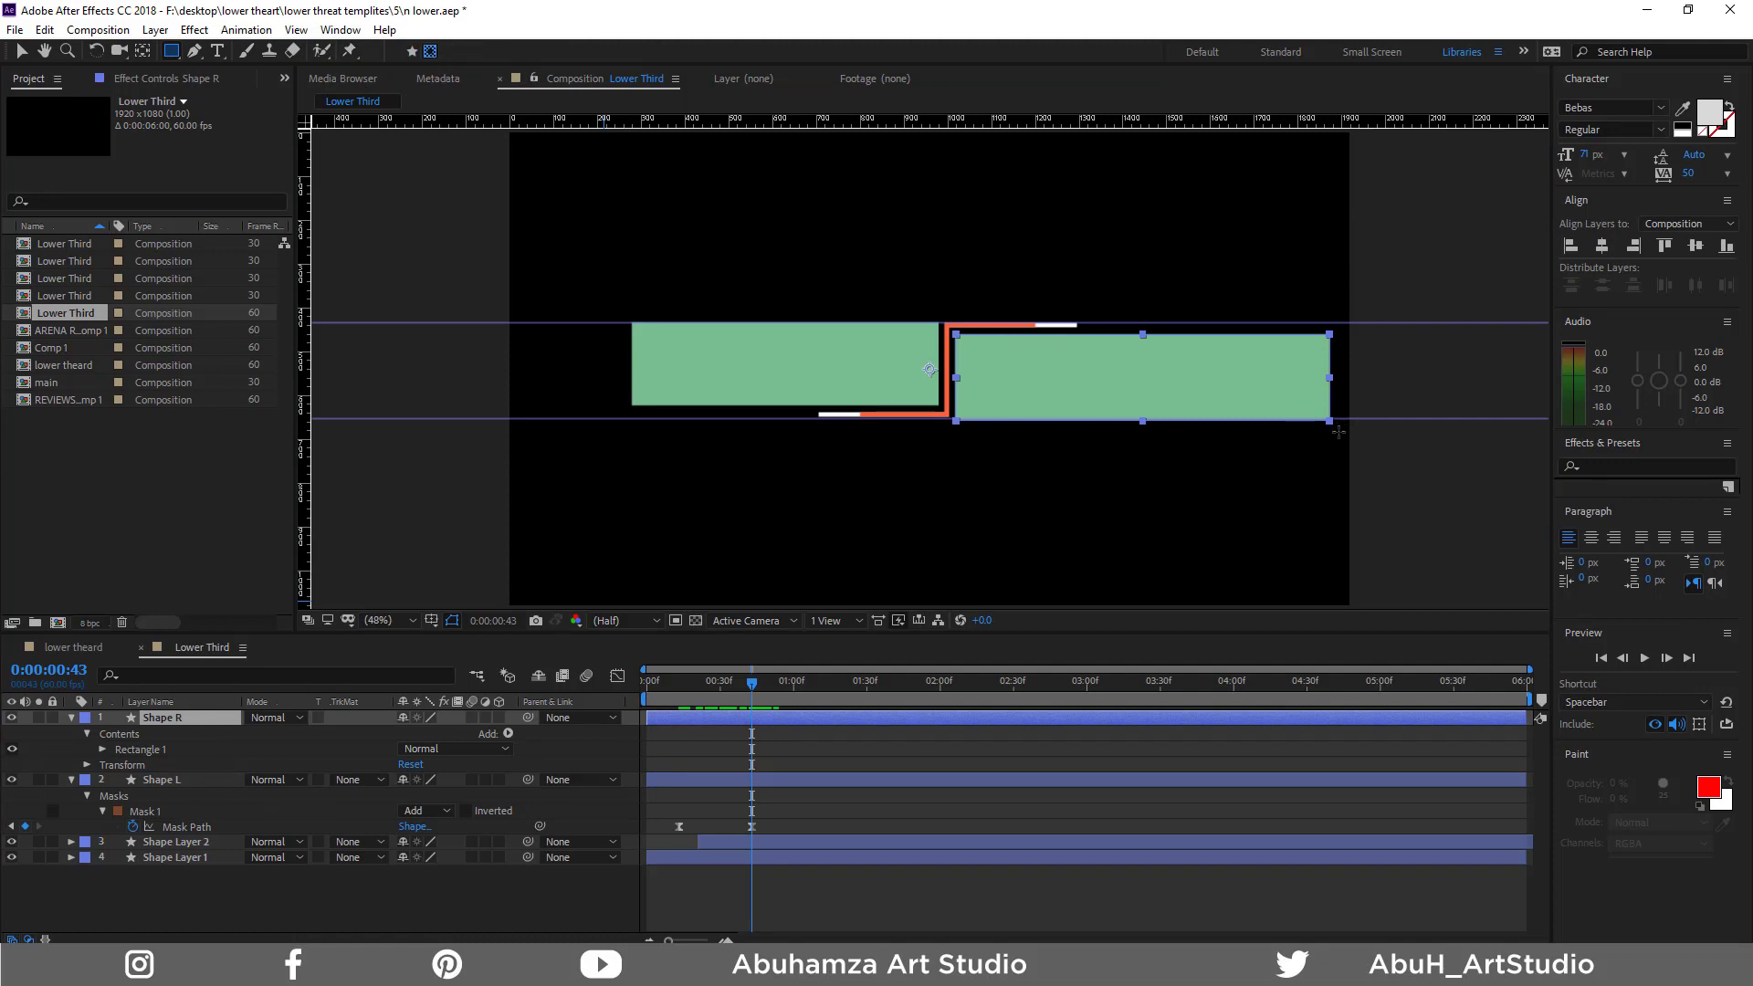
{"action": "mouse_move", "coordinate": [1338, 426]}
{"action": "left_mouse_down"}
{"action": "mouse_move", "coordinate": [1257, 326]}
{"action": "mouse_move", "coordinate": [951, 332]}
{"action": "left_mouse_up"}
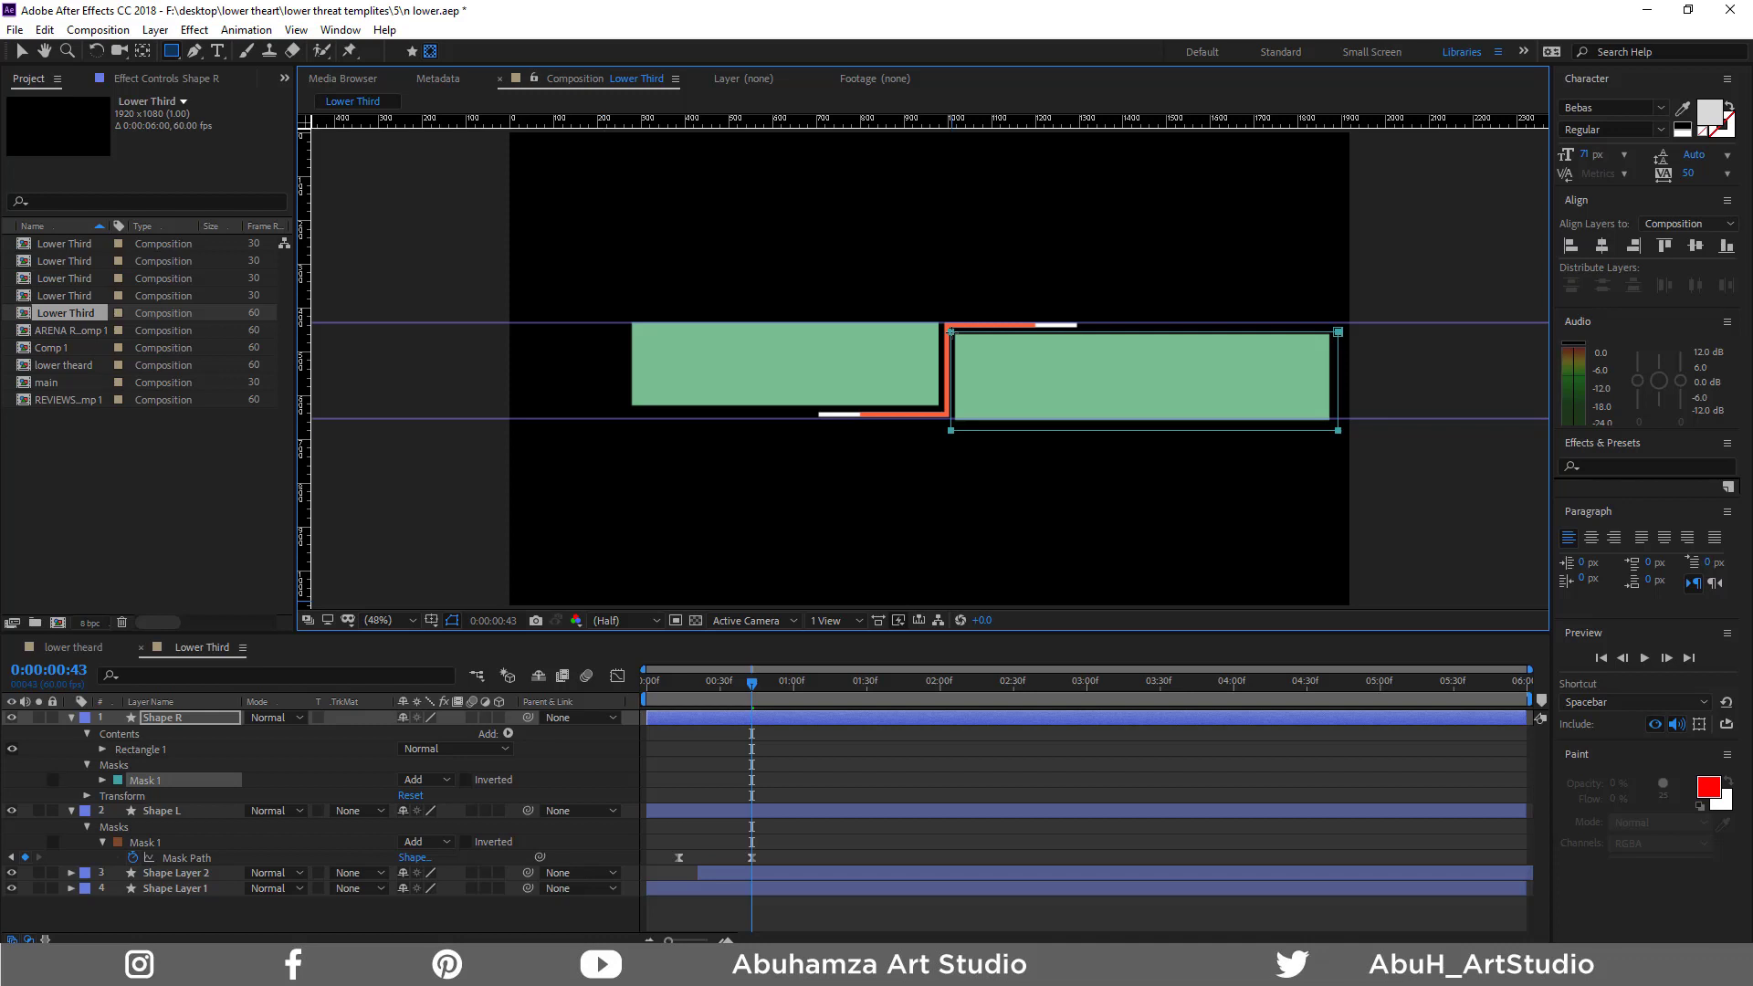
{"action": "left_click", "coordinate": [101, 780]}
{"action": "left_click", "coordinate": [134, 796]}
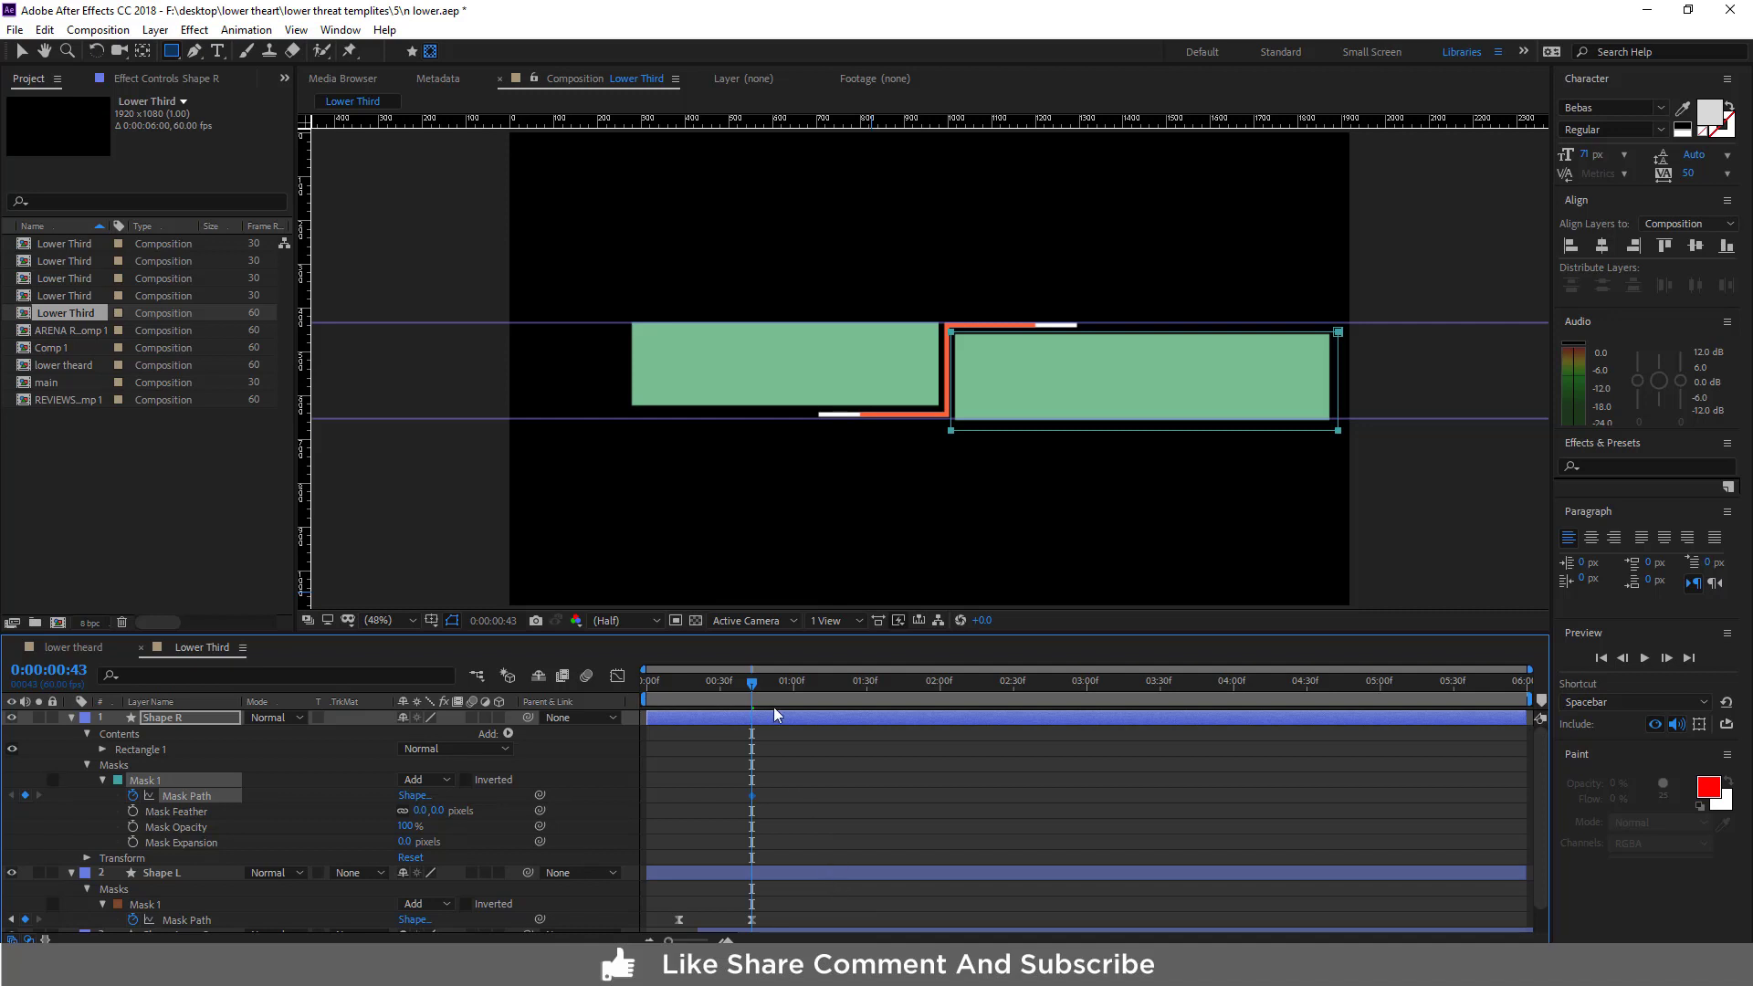
{"action": "left_click_drag", "start_coordinate": [753, 681], "coordinate": [685, 694]}
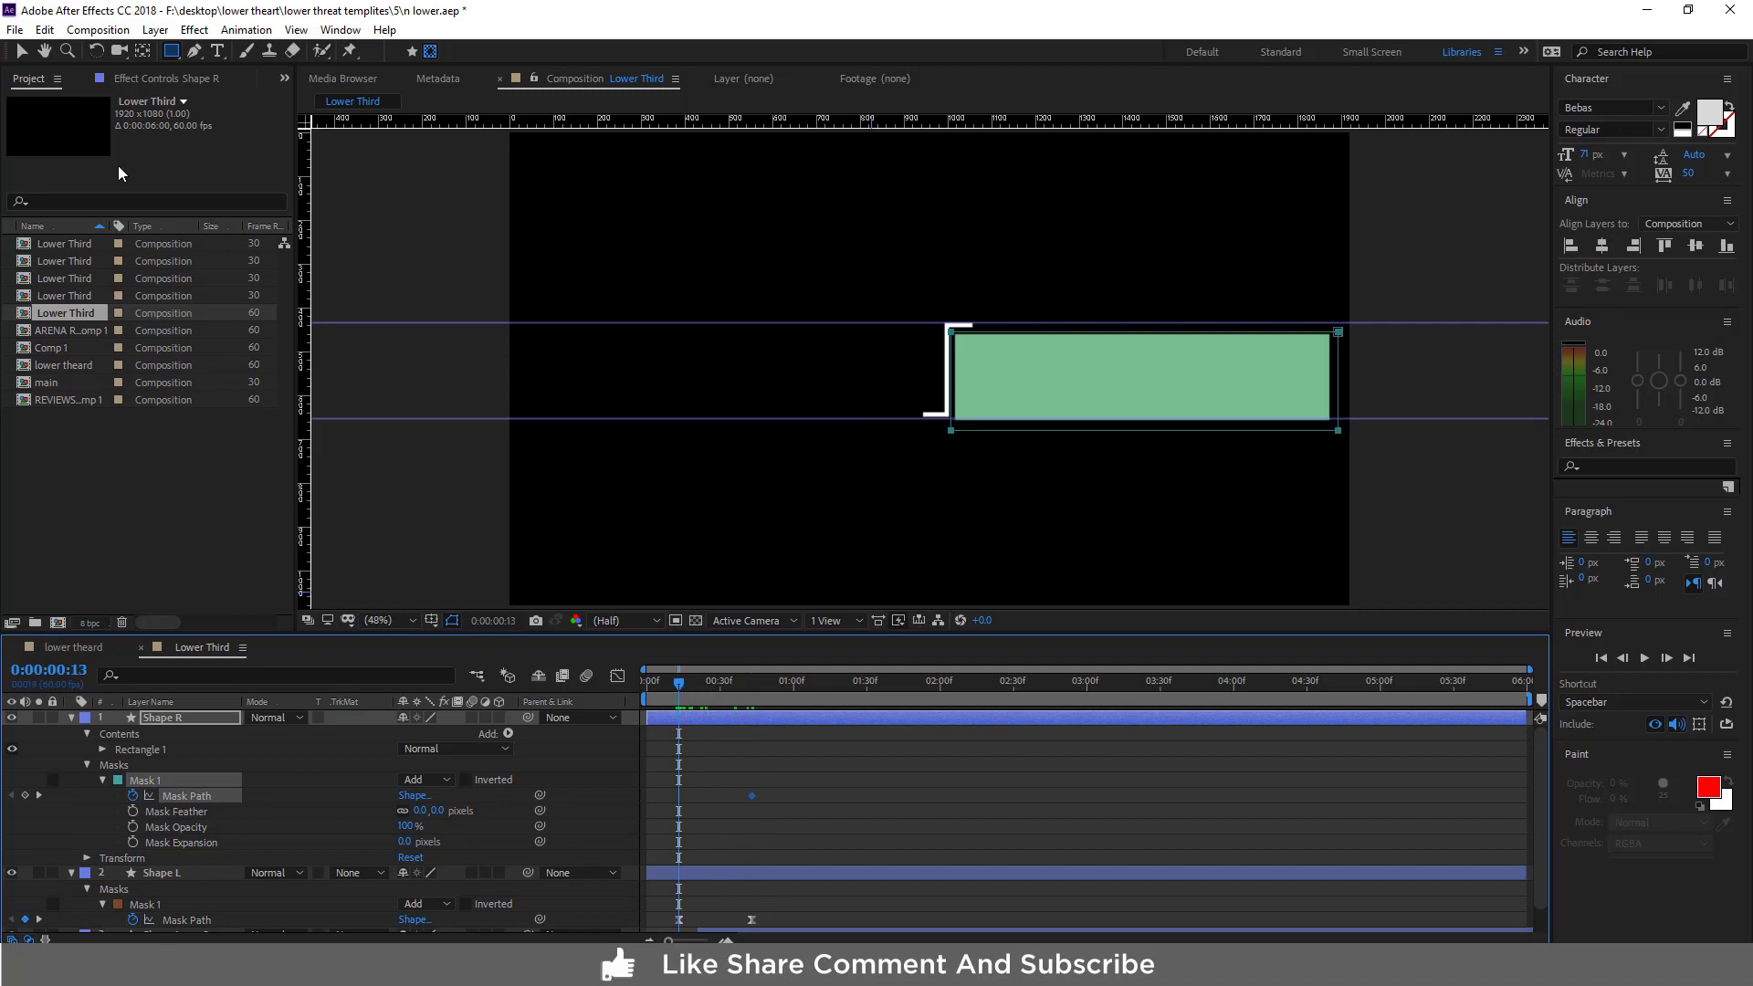
{"action": "left_click", "coordinate": [24, 53]}
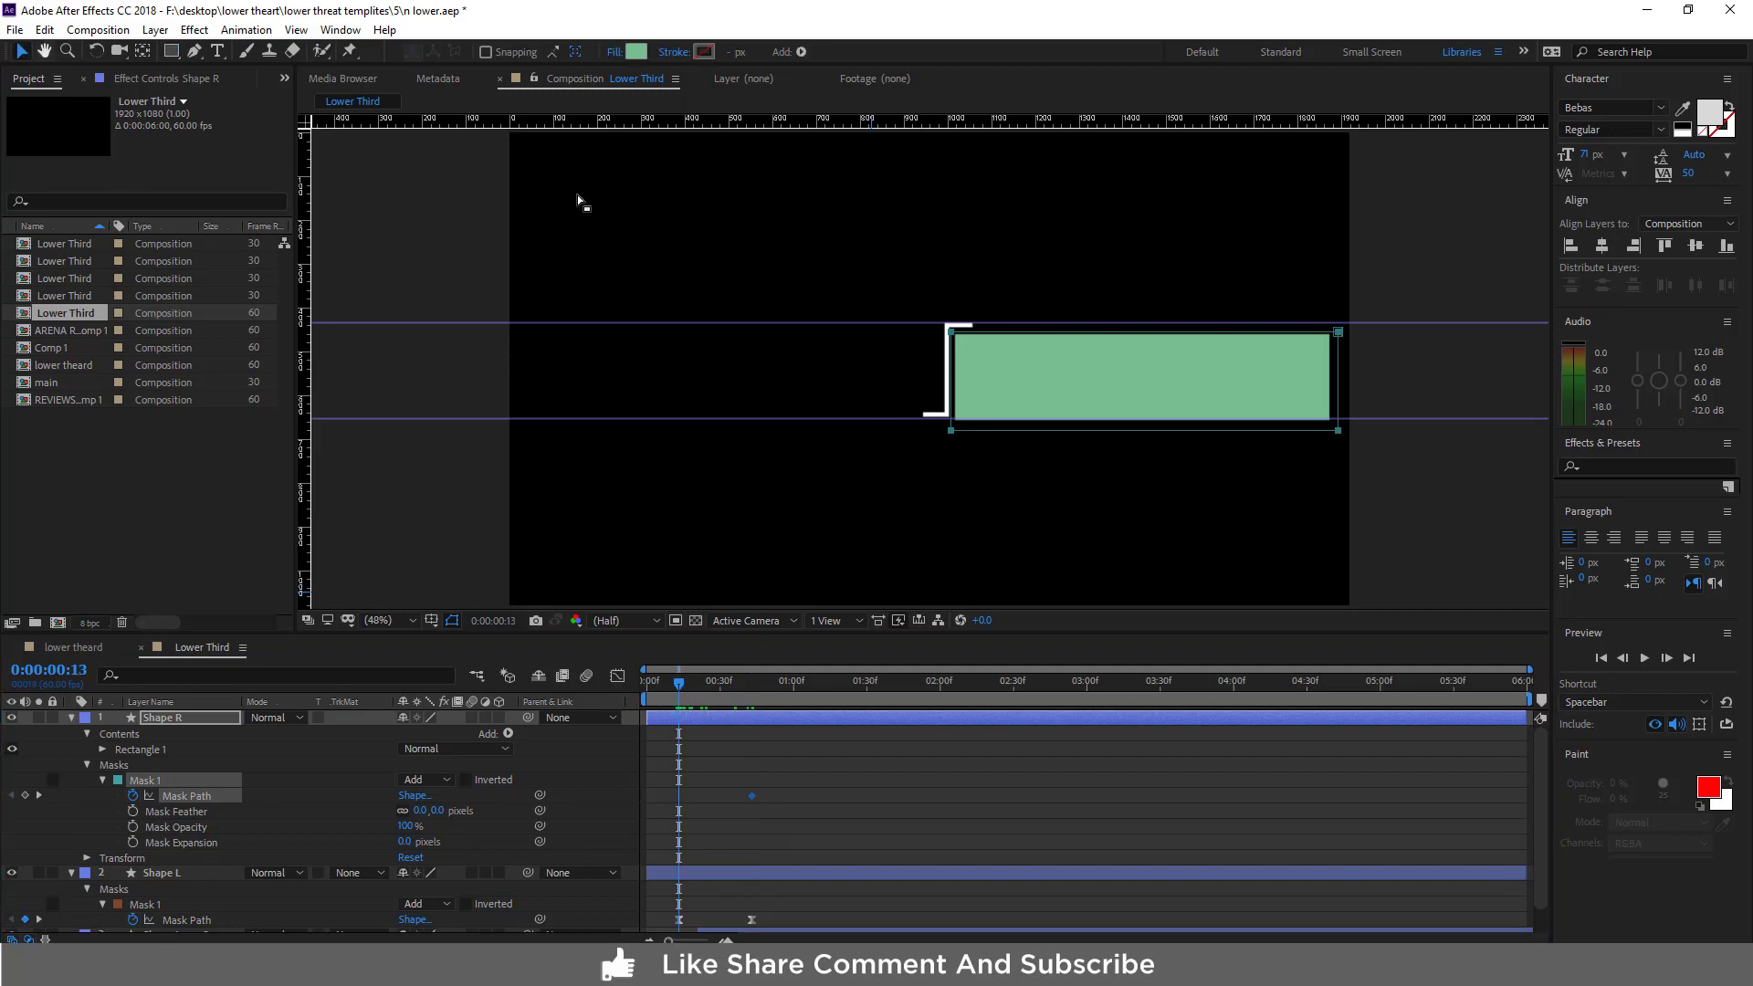
{"action": "double_click", "coordinate": [1339, 384]}
{"action": "left_click_drag", "start_coordinate": [1339, 384], "coordinate": [954, 389]}
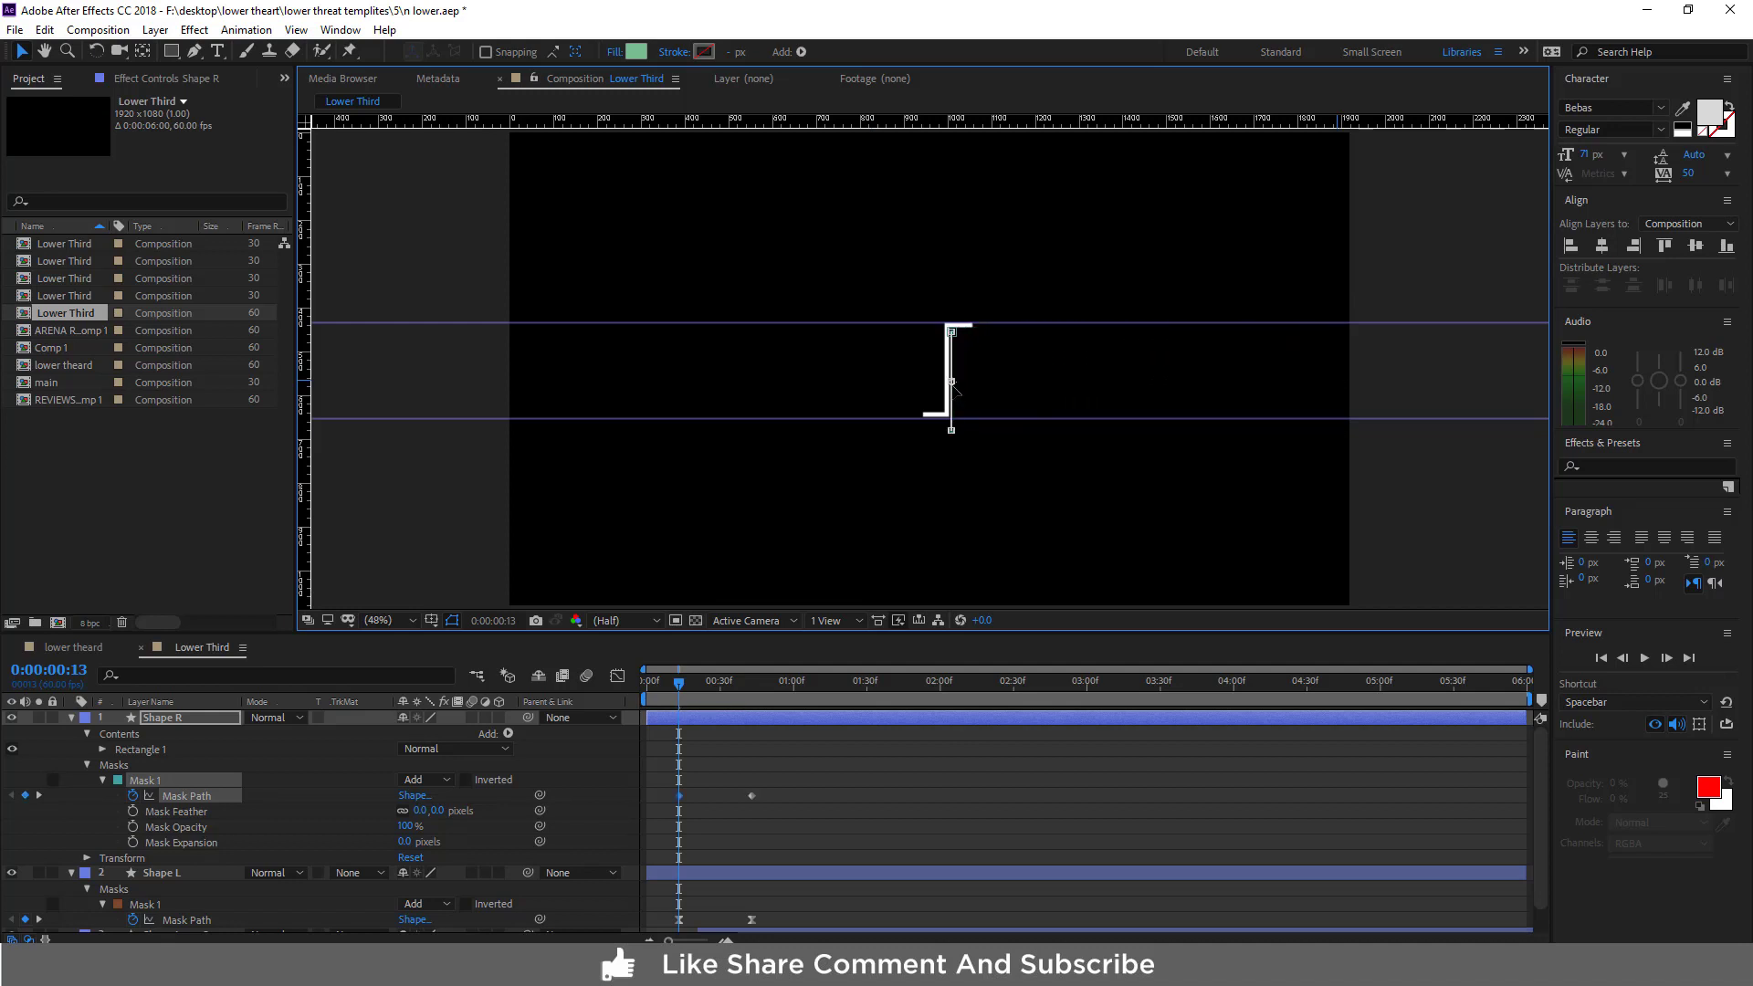
Easy Ease Shape R's two Mask Path keyframes and reshape the speed curve for a fast start
{"action": "left_click_drag", "start_coordinate": [807, 779], "coordinate": [632, 814]}
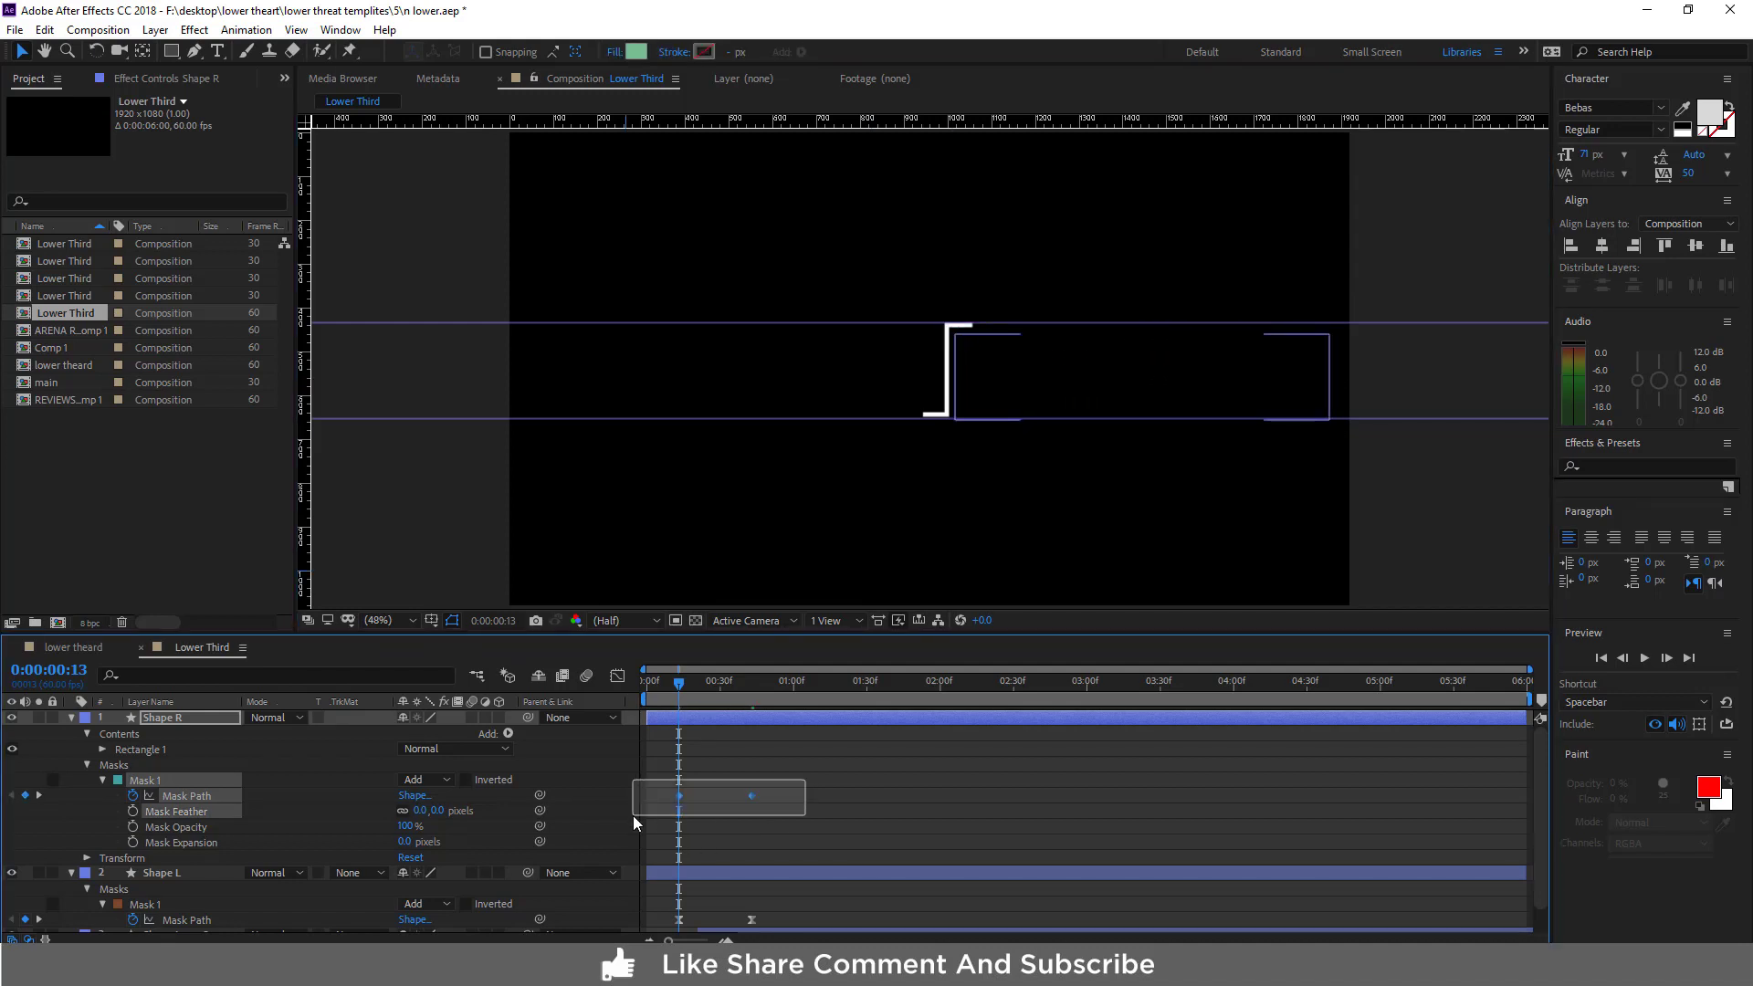
{"action": "right_click", "coordinate": [680, 796]}
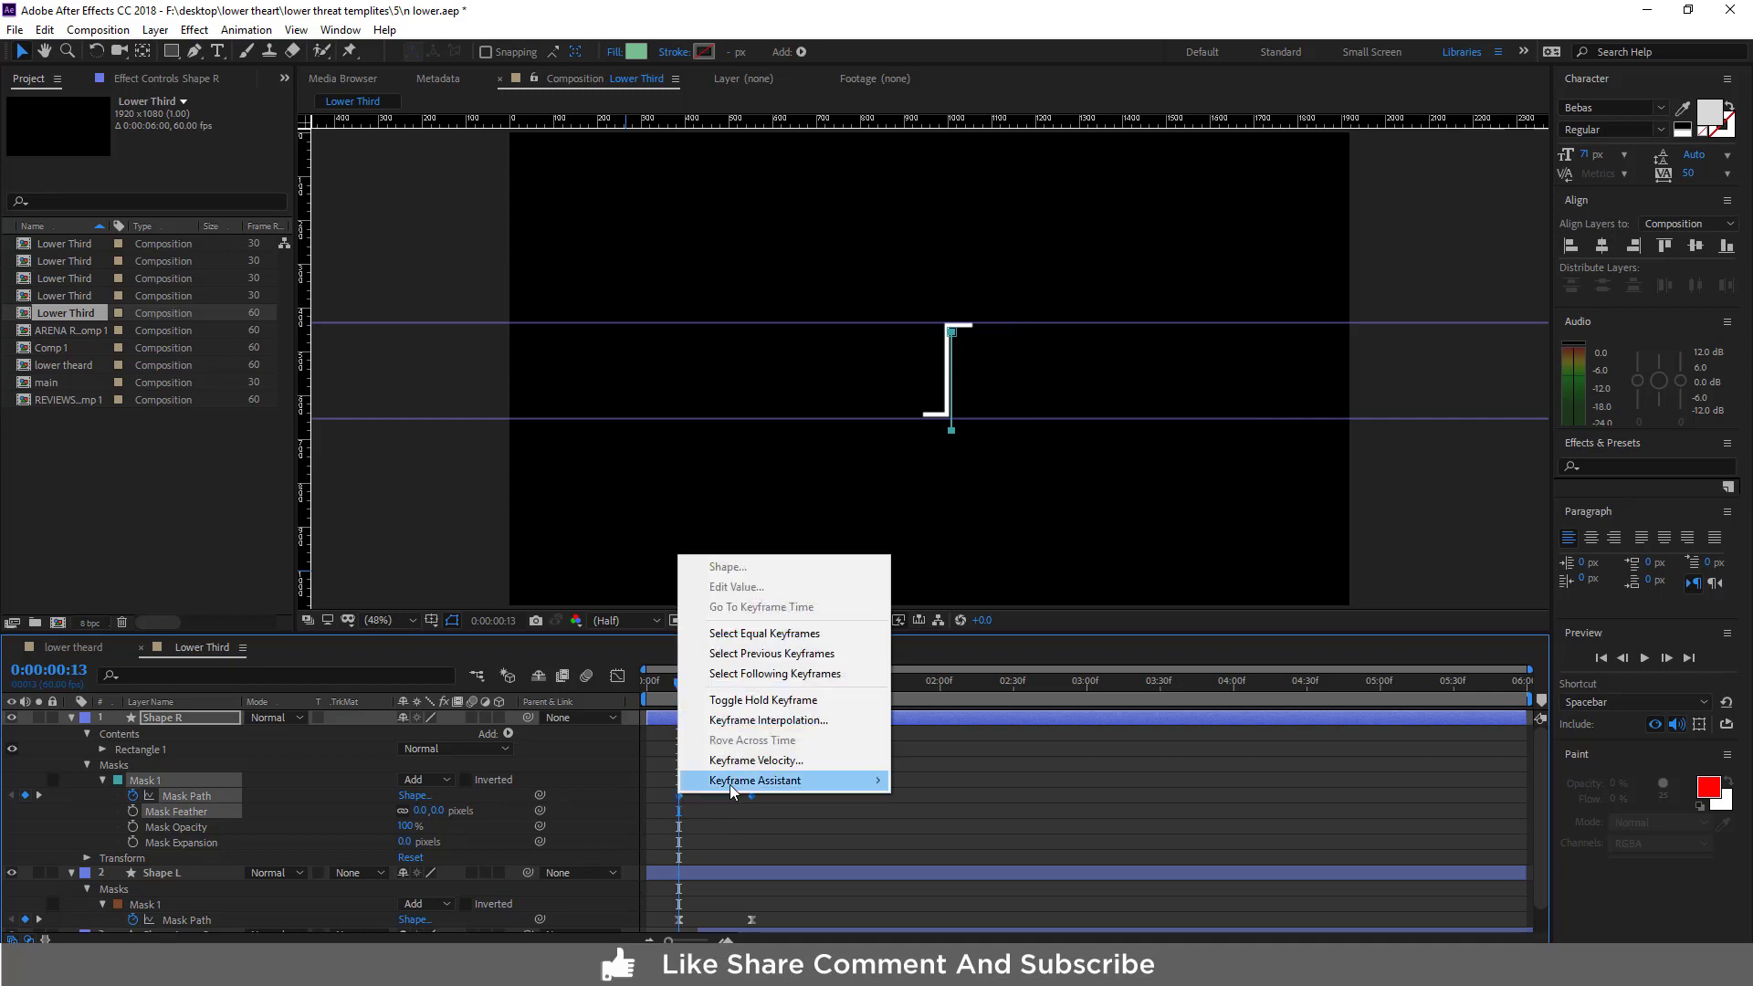
{"action": "mouse_move", "coordinate": [730, 783]}
{"action": "left_click", "coordinate": [940, 840]}
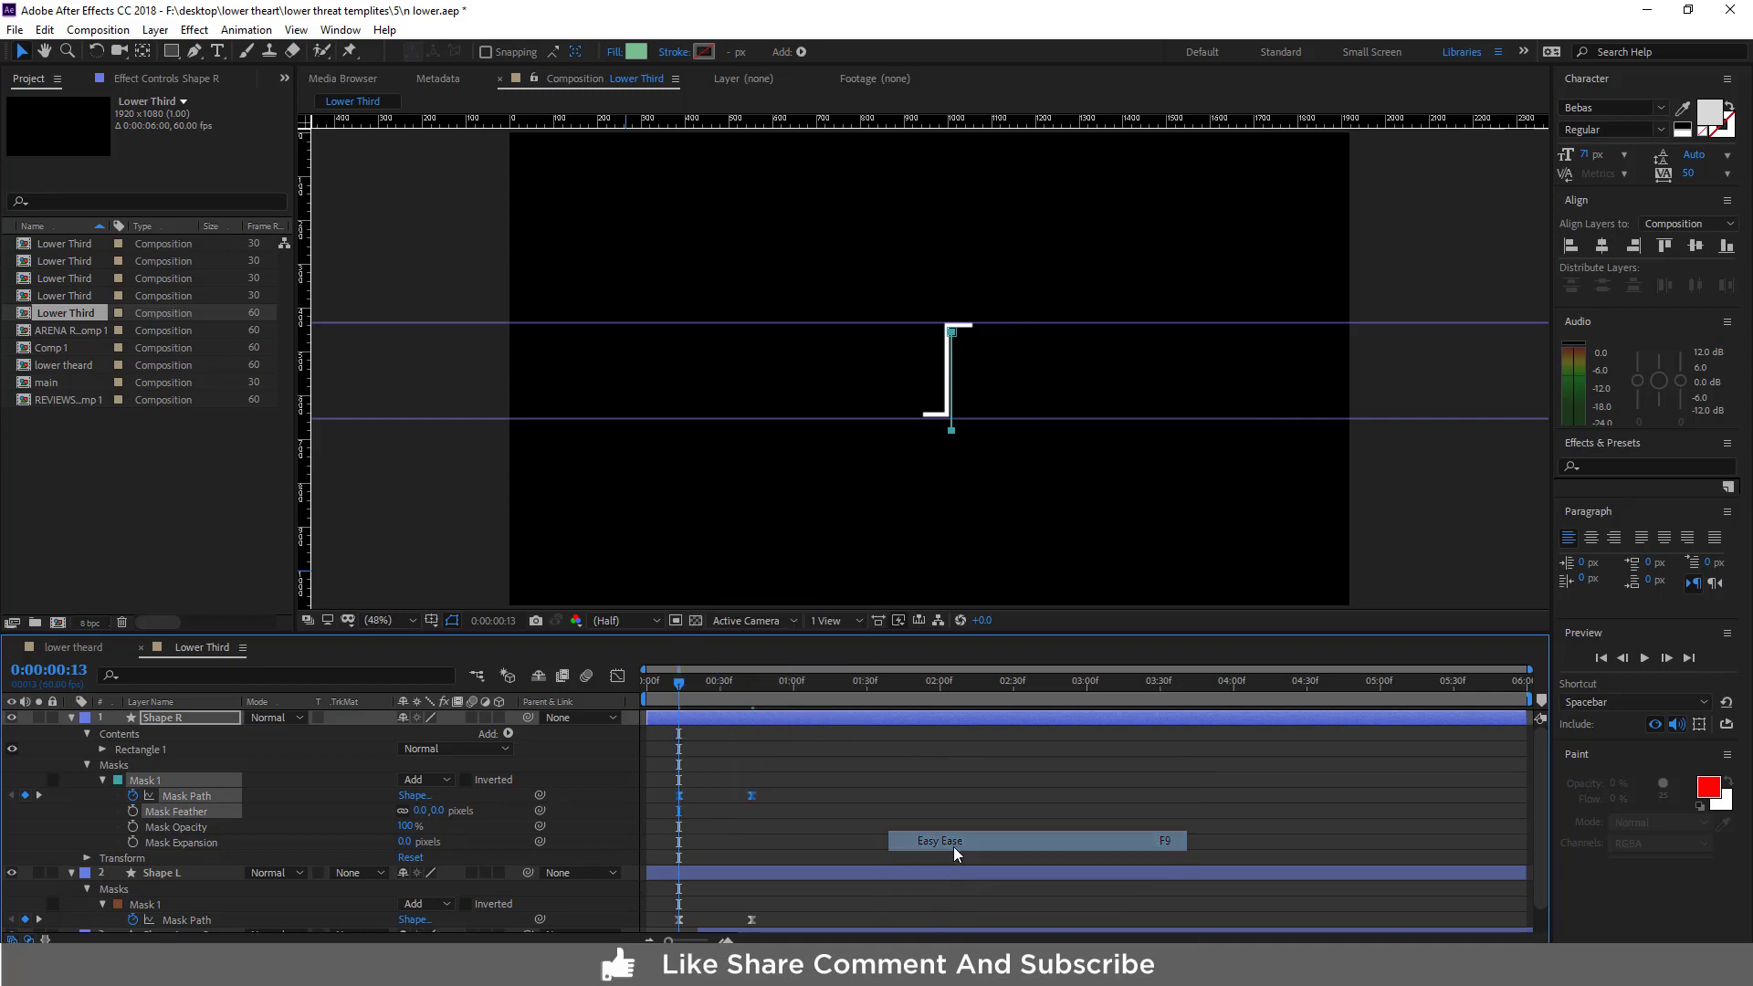
{"action": "left_click", "coordinate": [618, 676]}
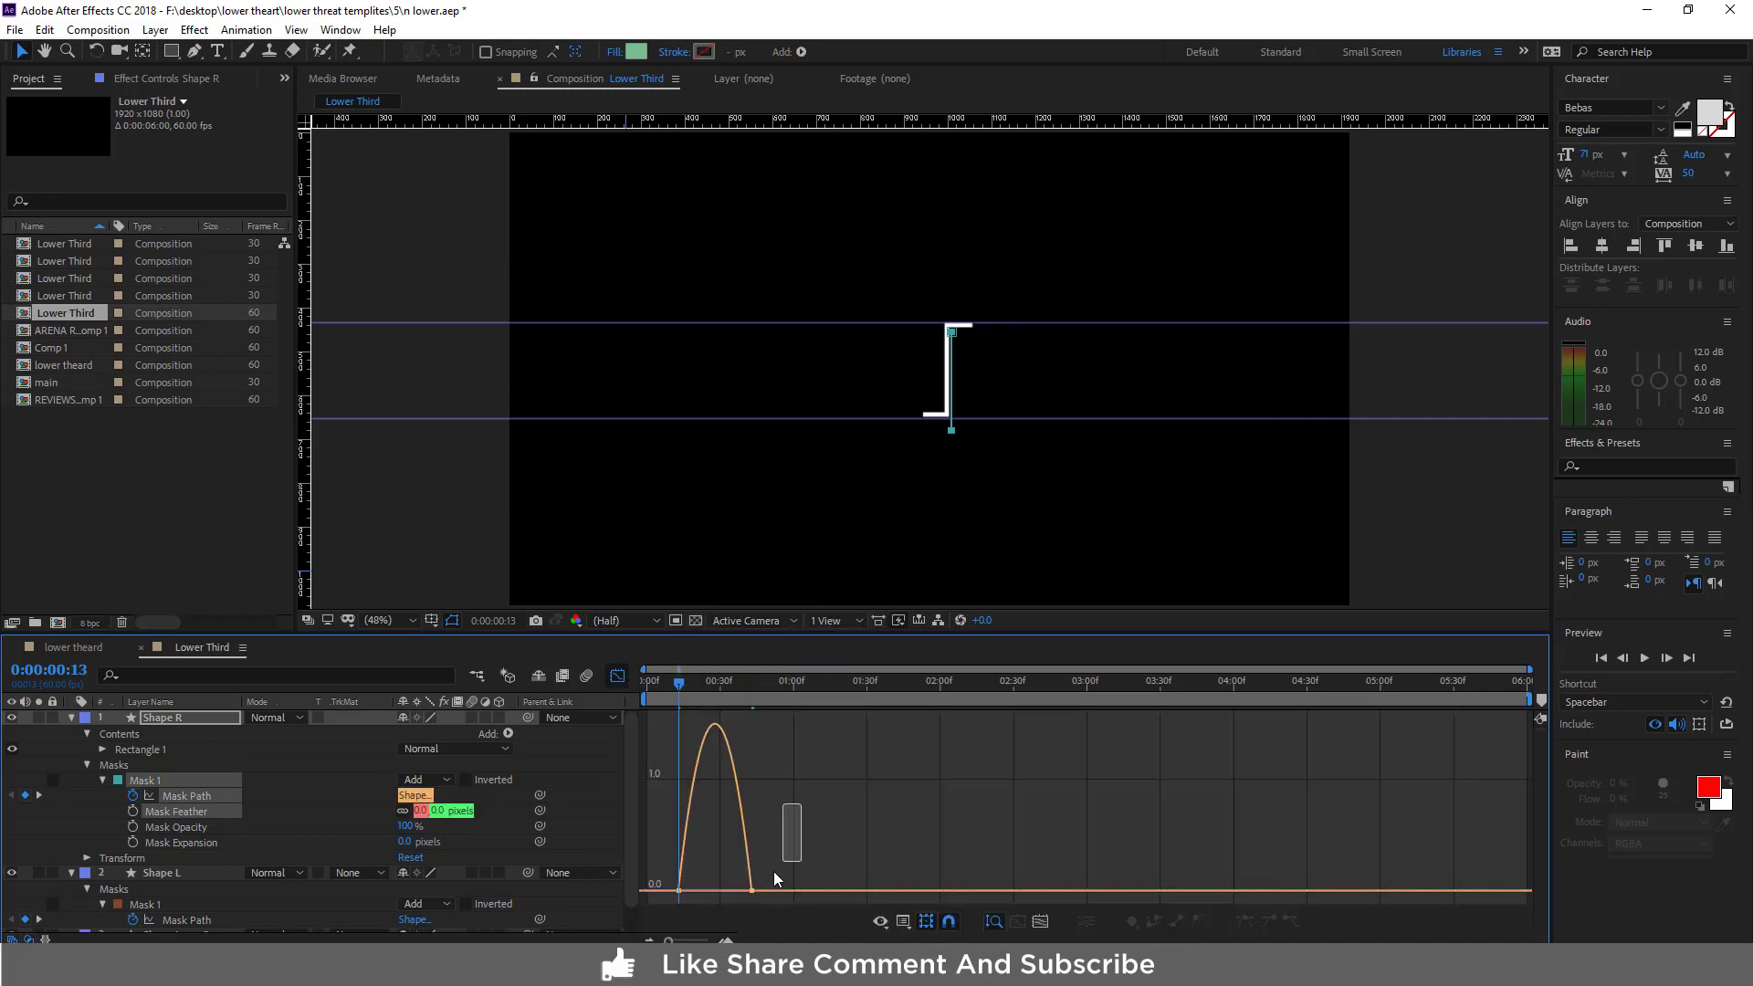
{"action": "mouse_move", "coordinate": [774, 871]}
{"action": "left_mouse_down"}
{"action": "mouse_move", "coordinate": [727, 900]}
{"action": "mouse_move", "coordinate": [616, 891]}
{"action": "left_mouse_up"}
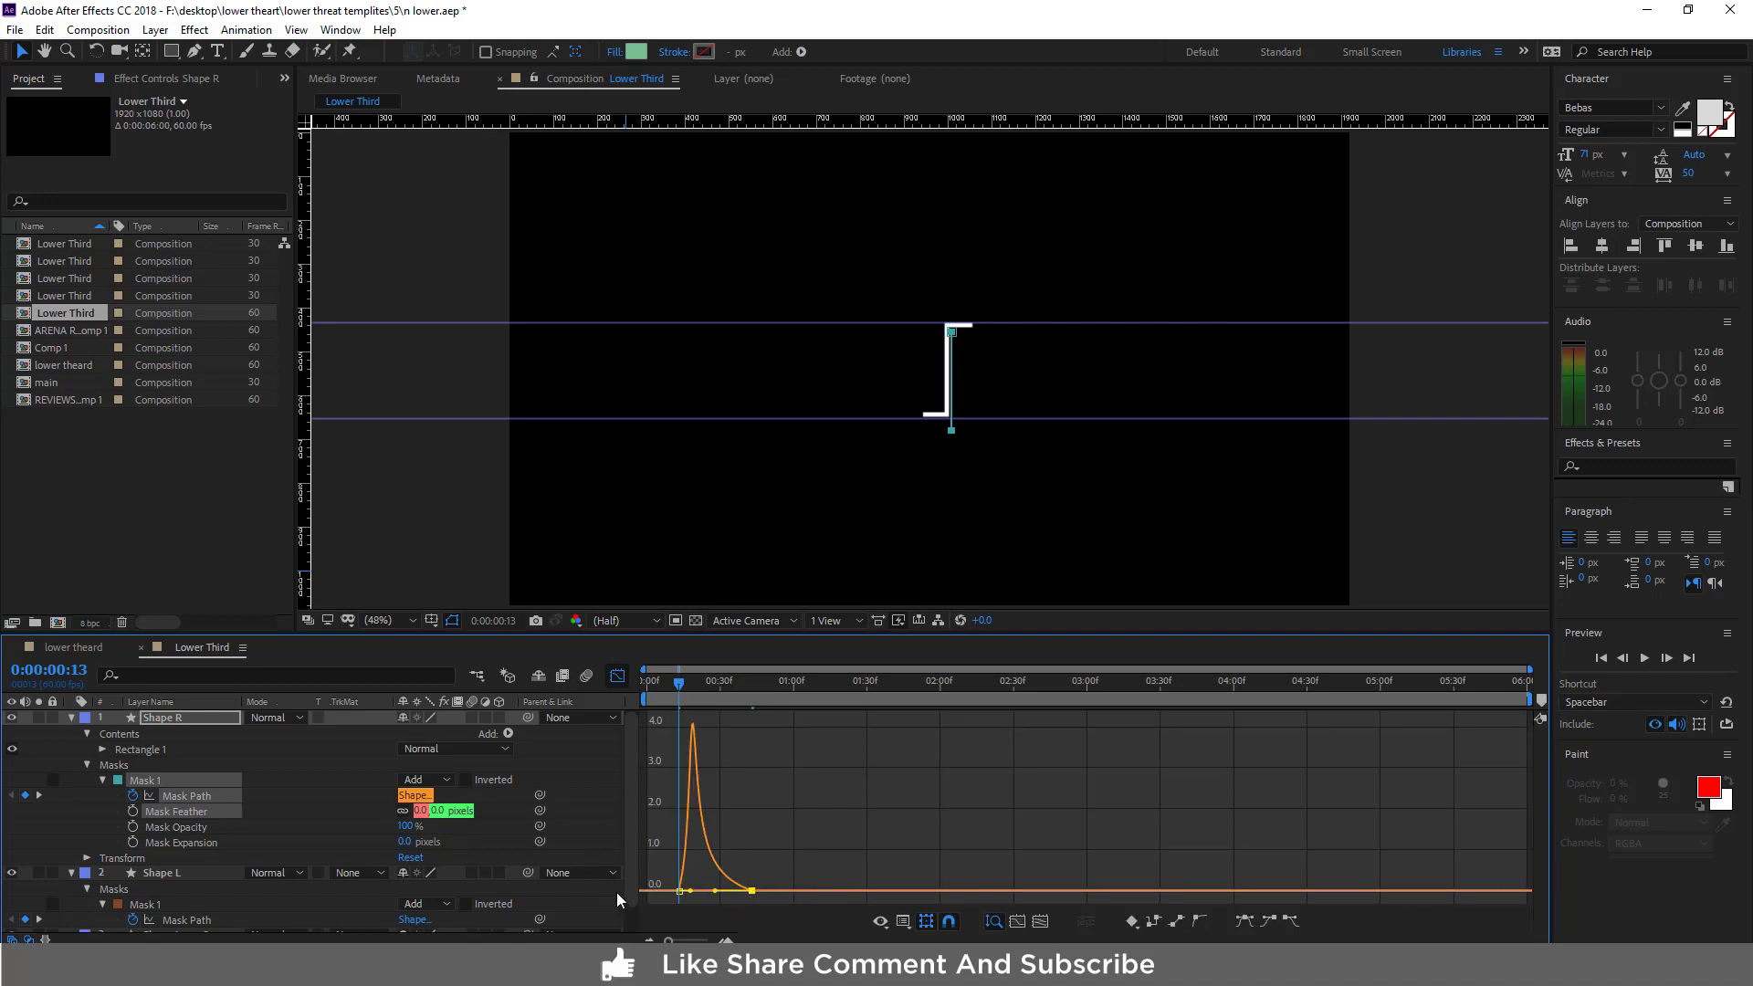
{"action": "left_click", "coordinate": [618, 675]}
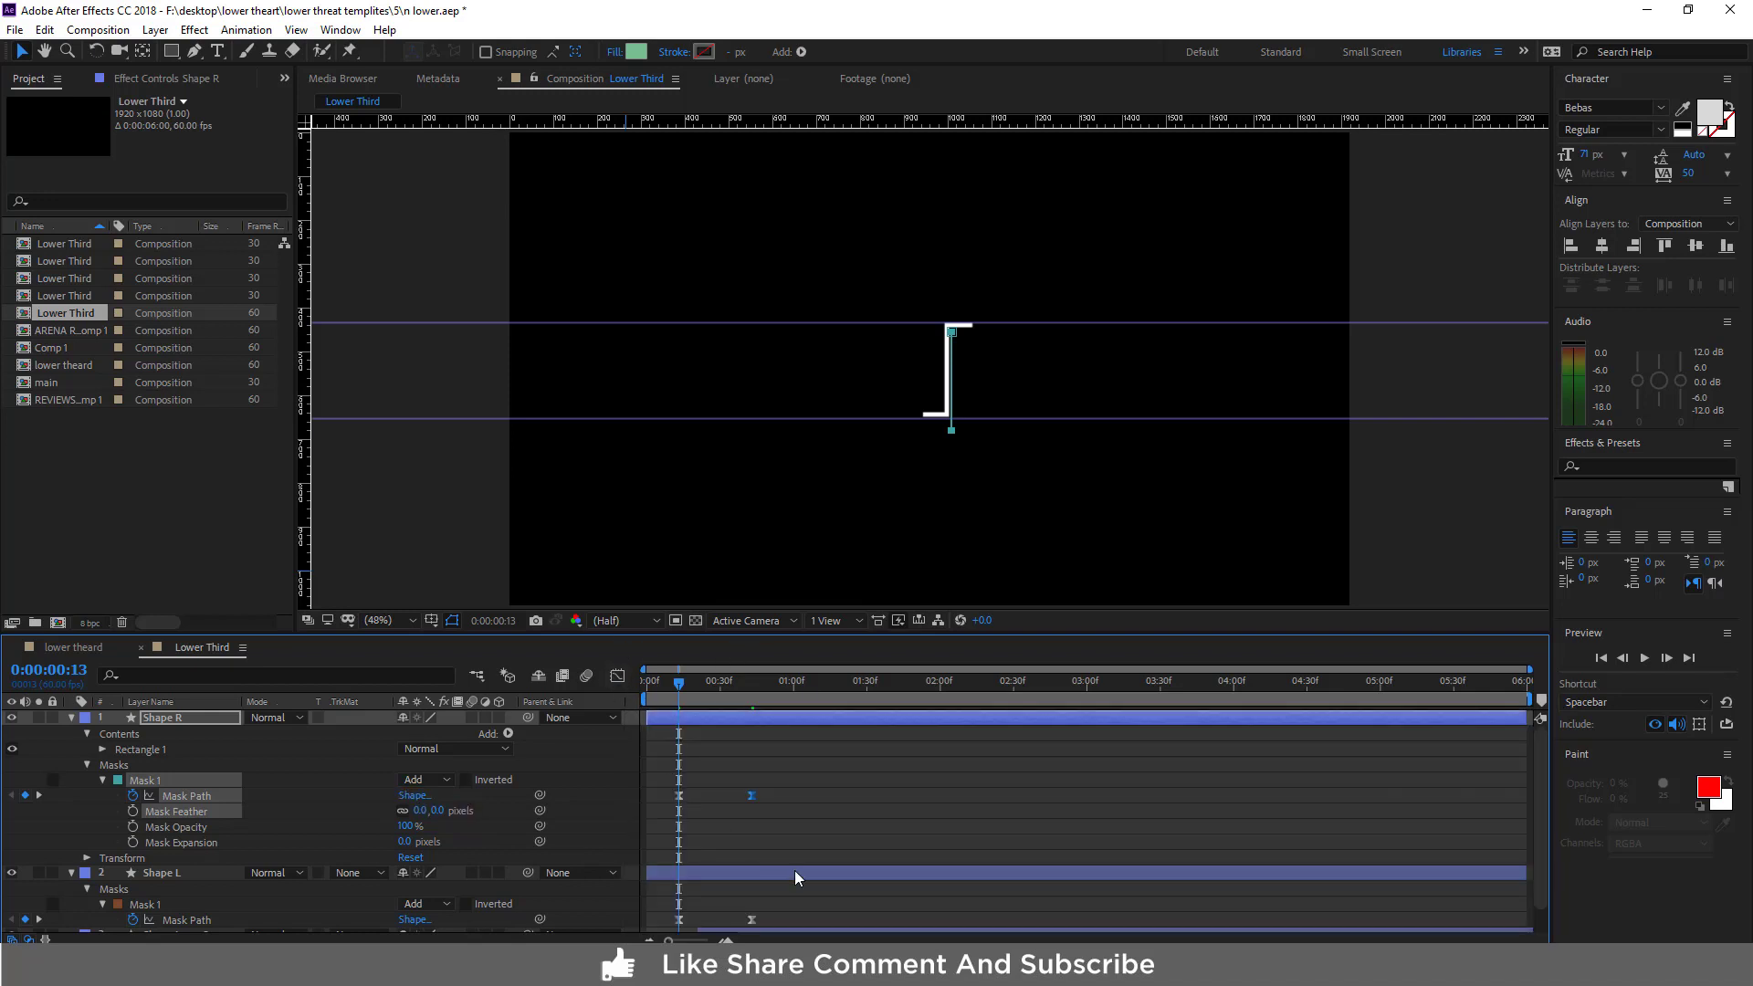
{"action": "left_click", "coordinate": [72, 718]}
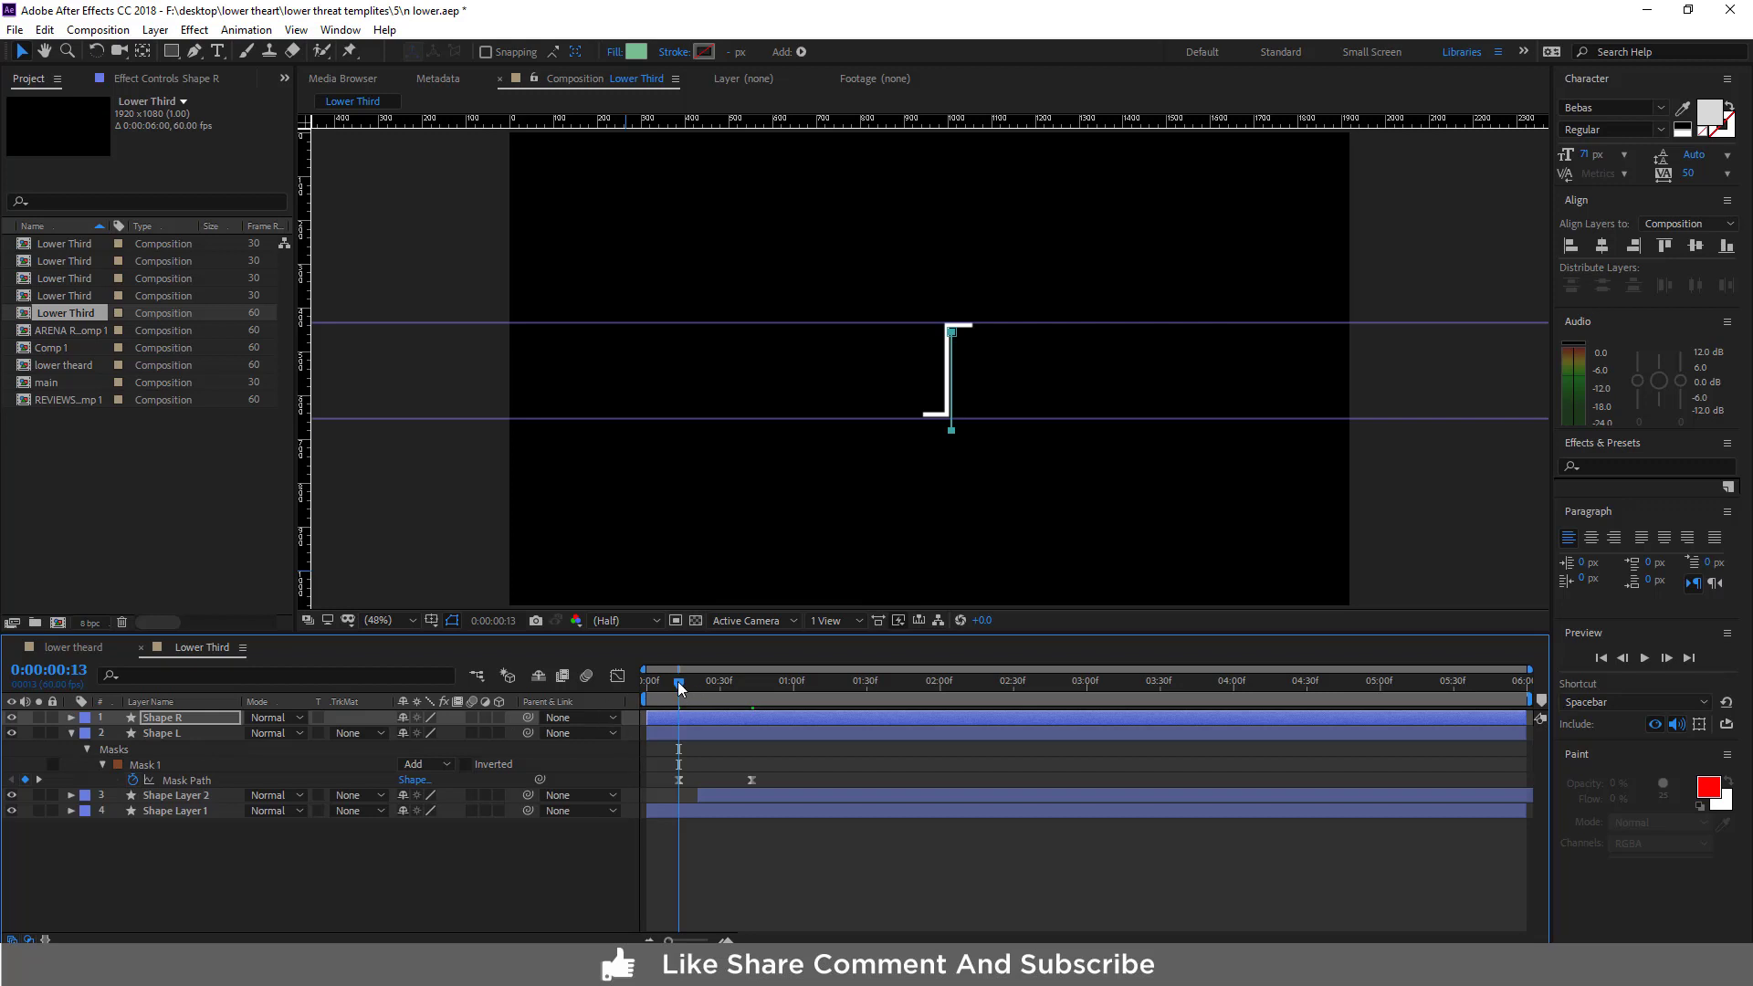
Duplicate Shape R and shift the Shape R 2 copy to start slightly later
{"action": "left_click_drag", "start_coordinate": [678, 681], "coordinate": [750, 692]}
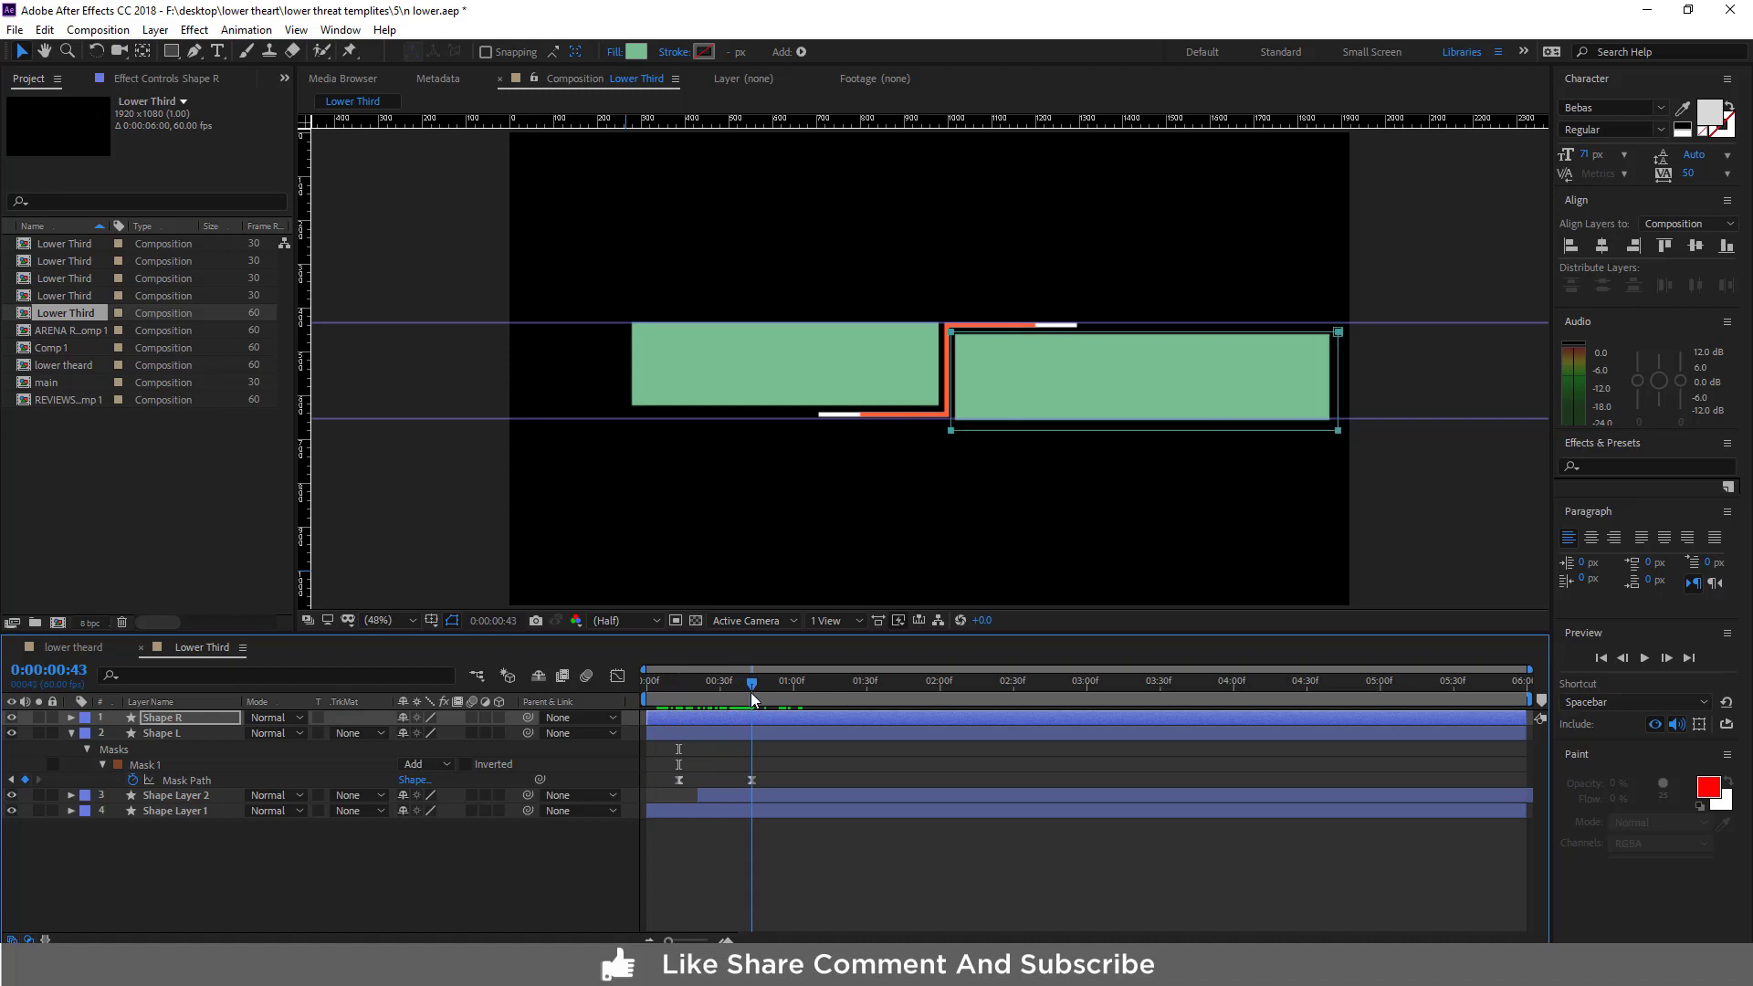
{"action": "left_click", "coordinate": [204, 717]}
{"action": "key", "text": "ctrl+d"}
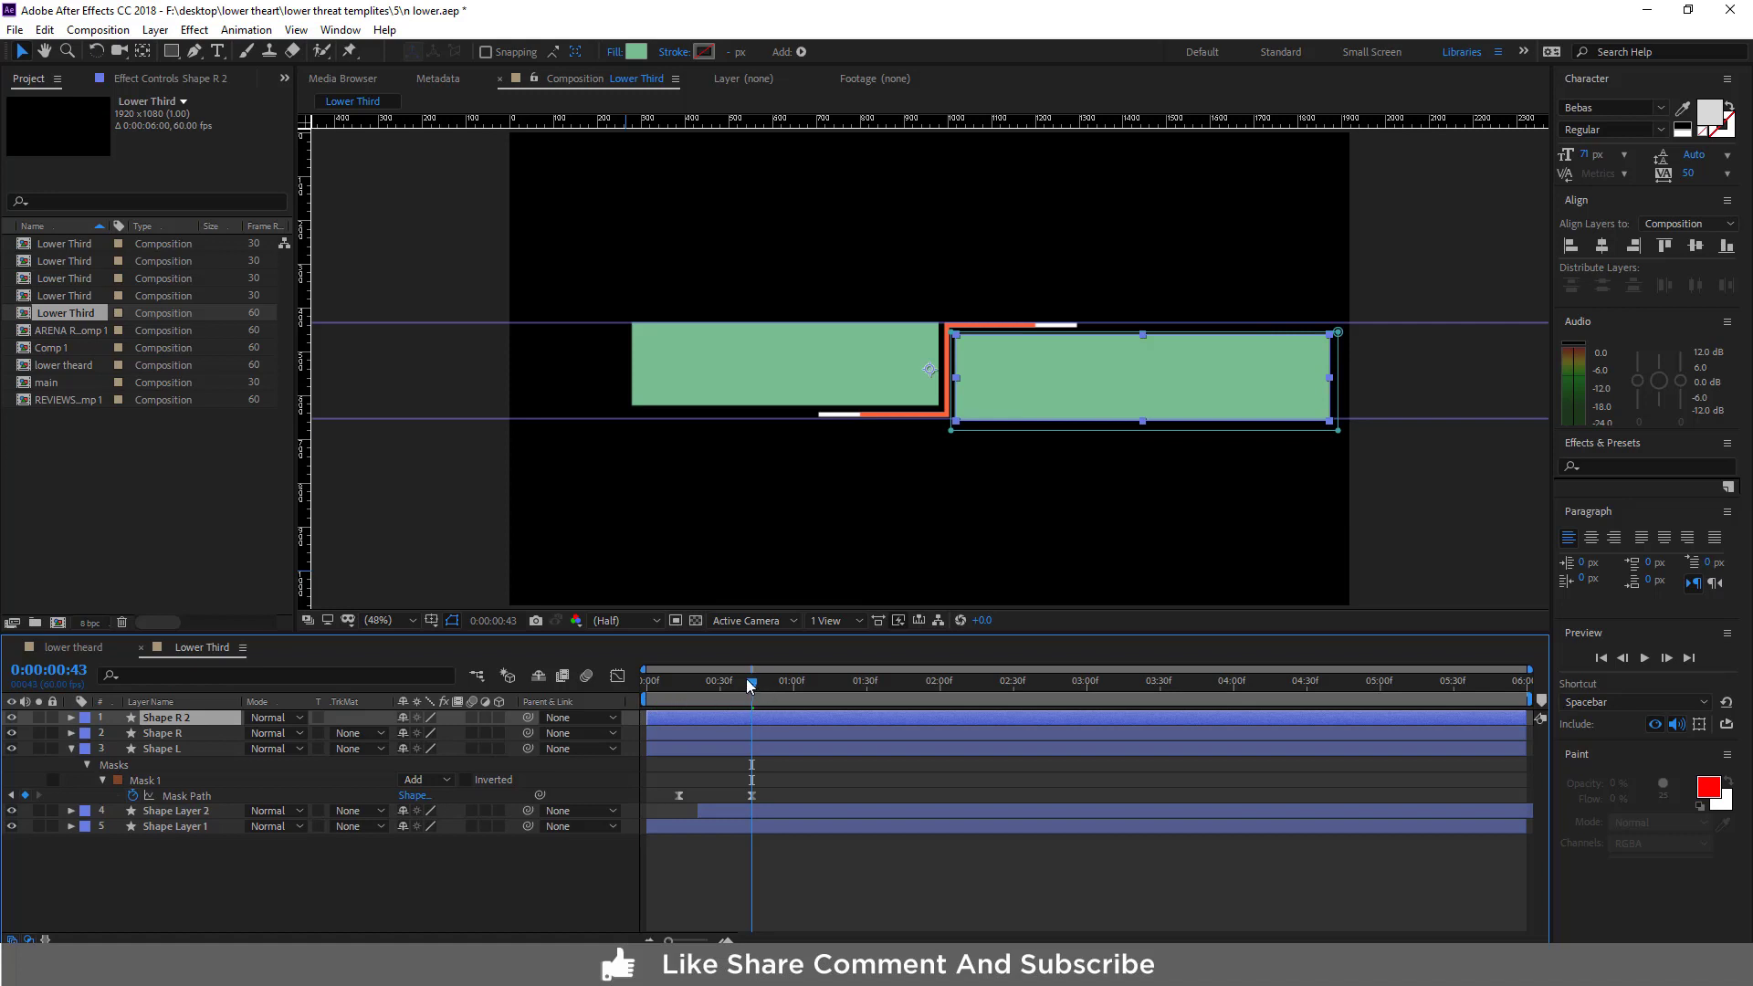
{"action": "left_click_drag", "start_coordinate": [750, 681], "coordinate": [699, 687]}
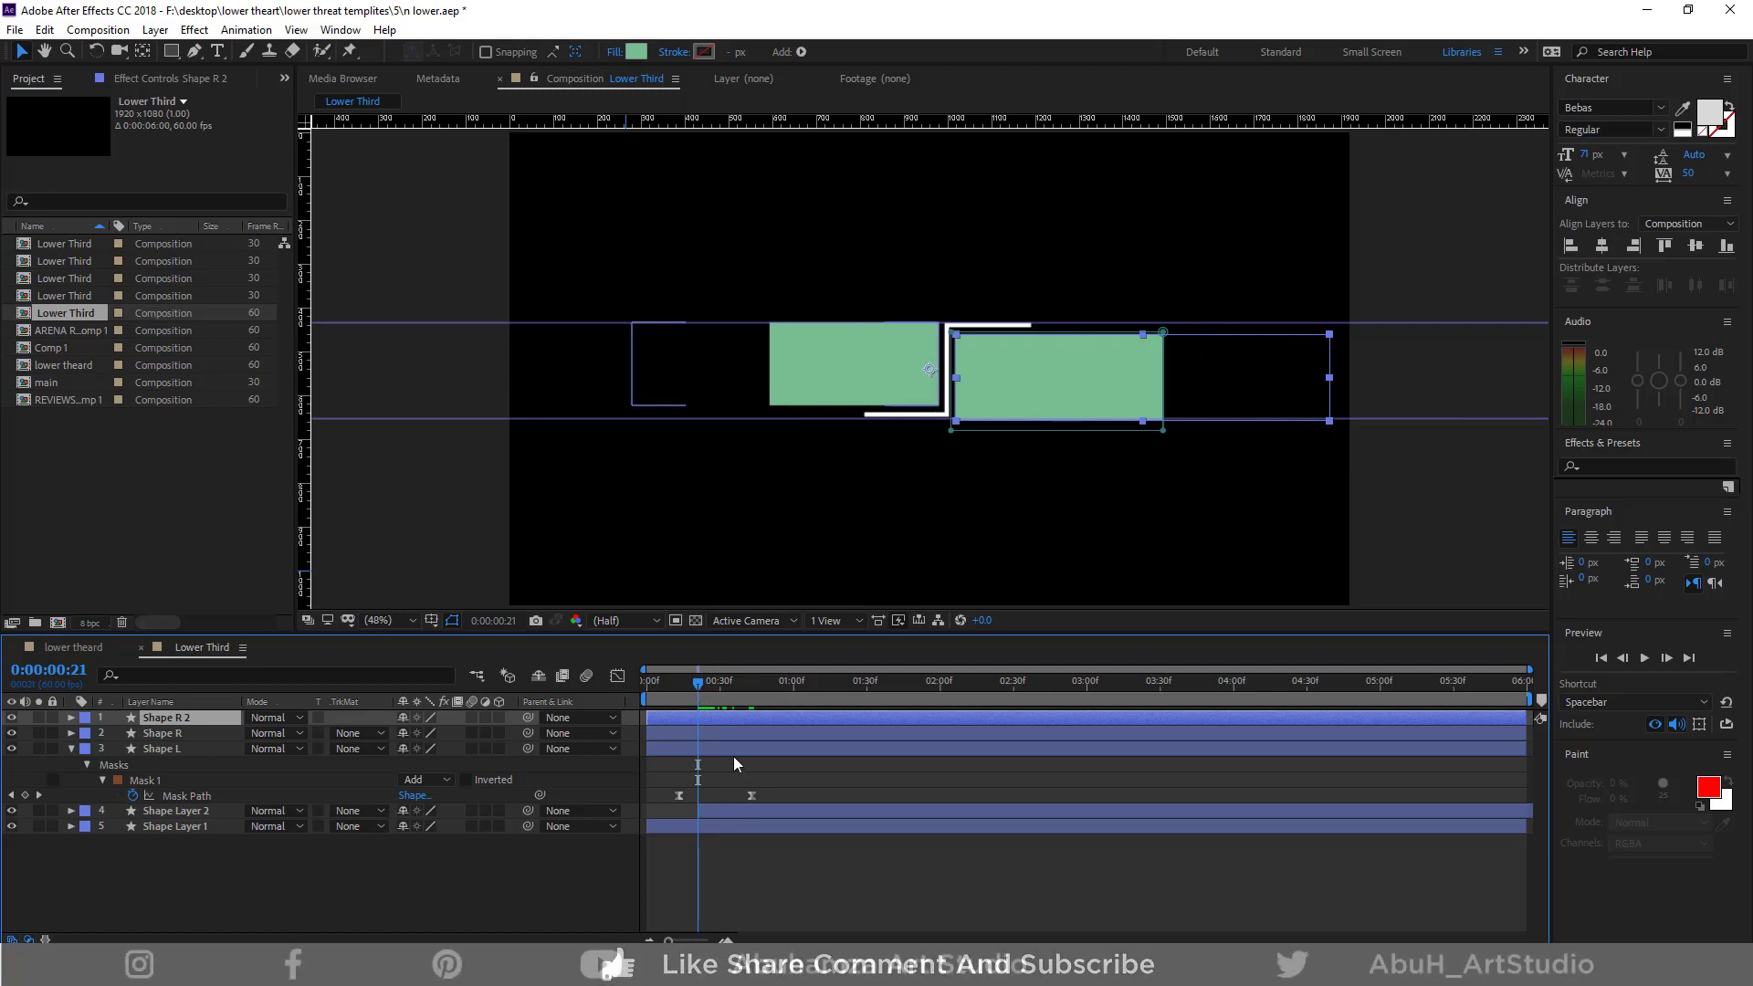
{"action": "left_click_drag", "start_coordinate": [712, 717], "coordinate": [763, 716]}
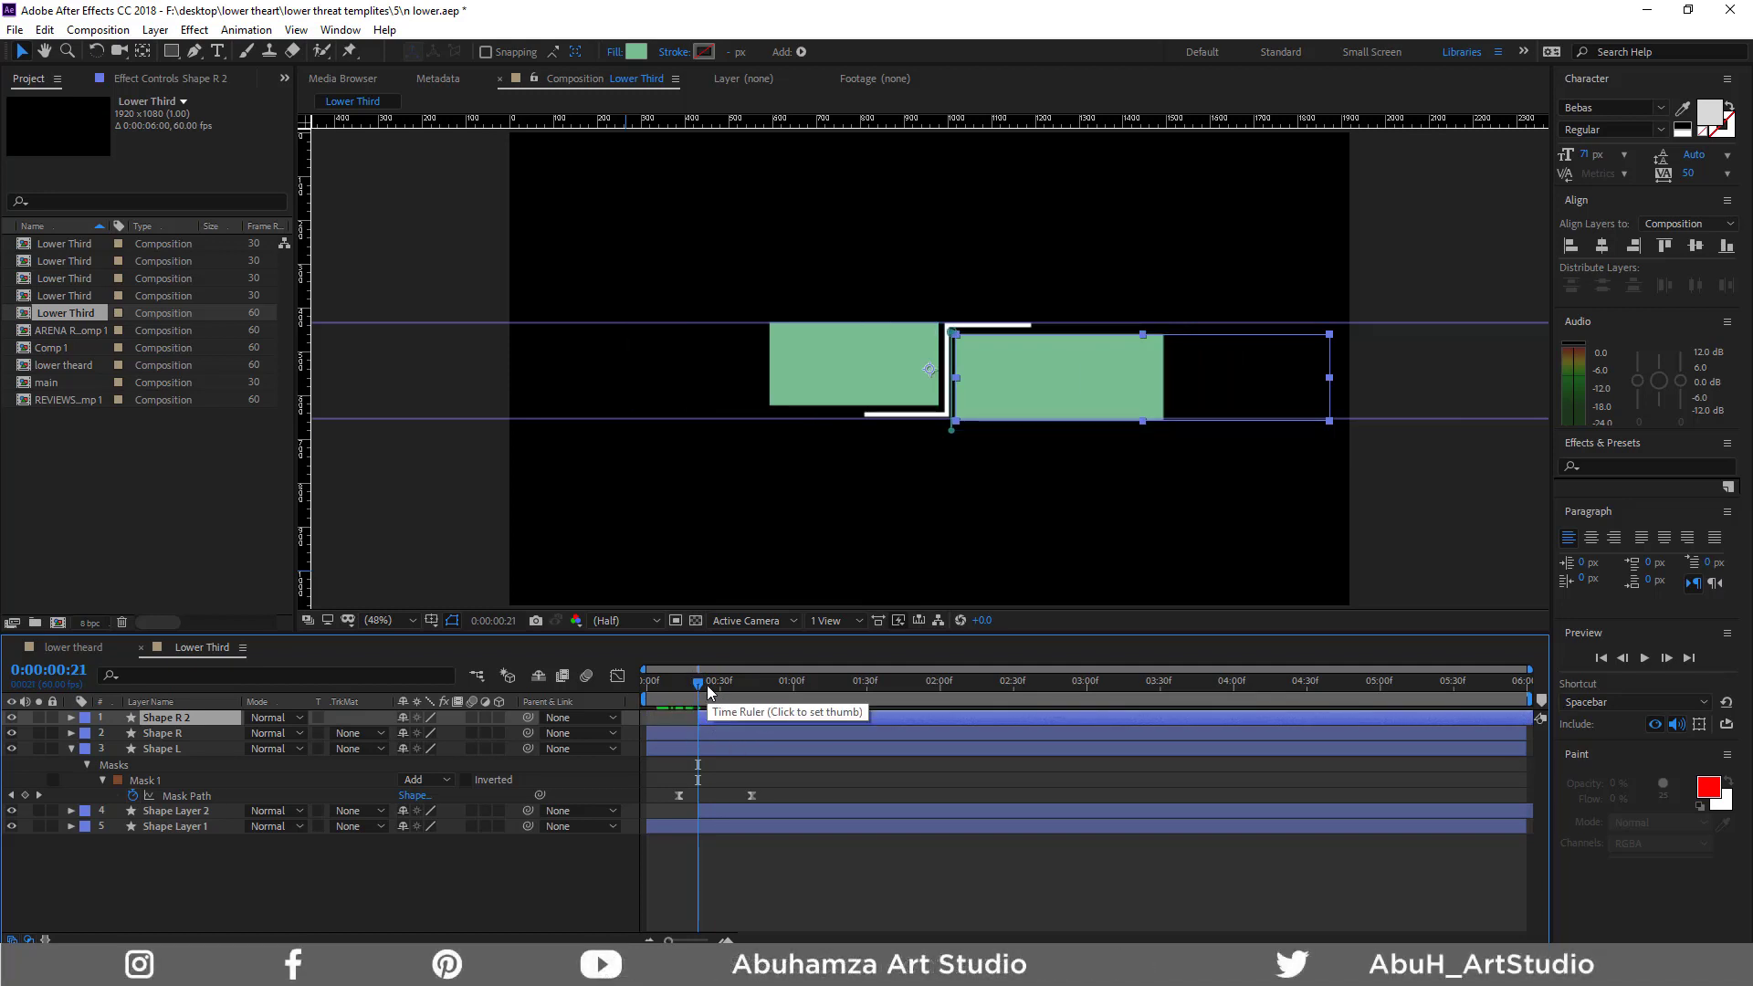
Duplicate Shape L and shift the Shape L 2 copy to start slightly later
{"action": "left_click", "coordinate": [163, 748]}
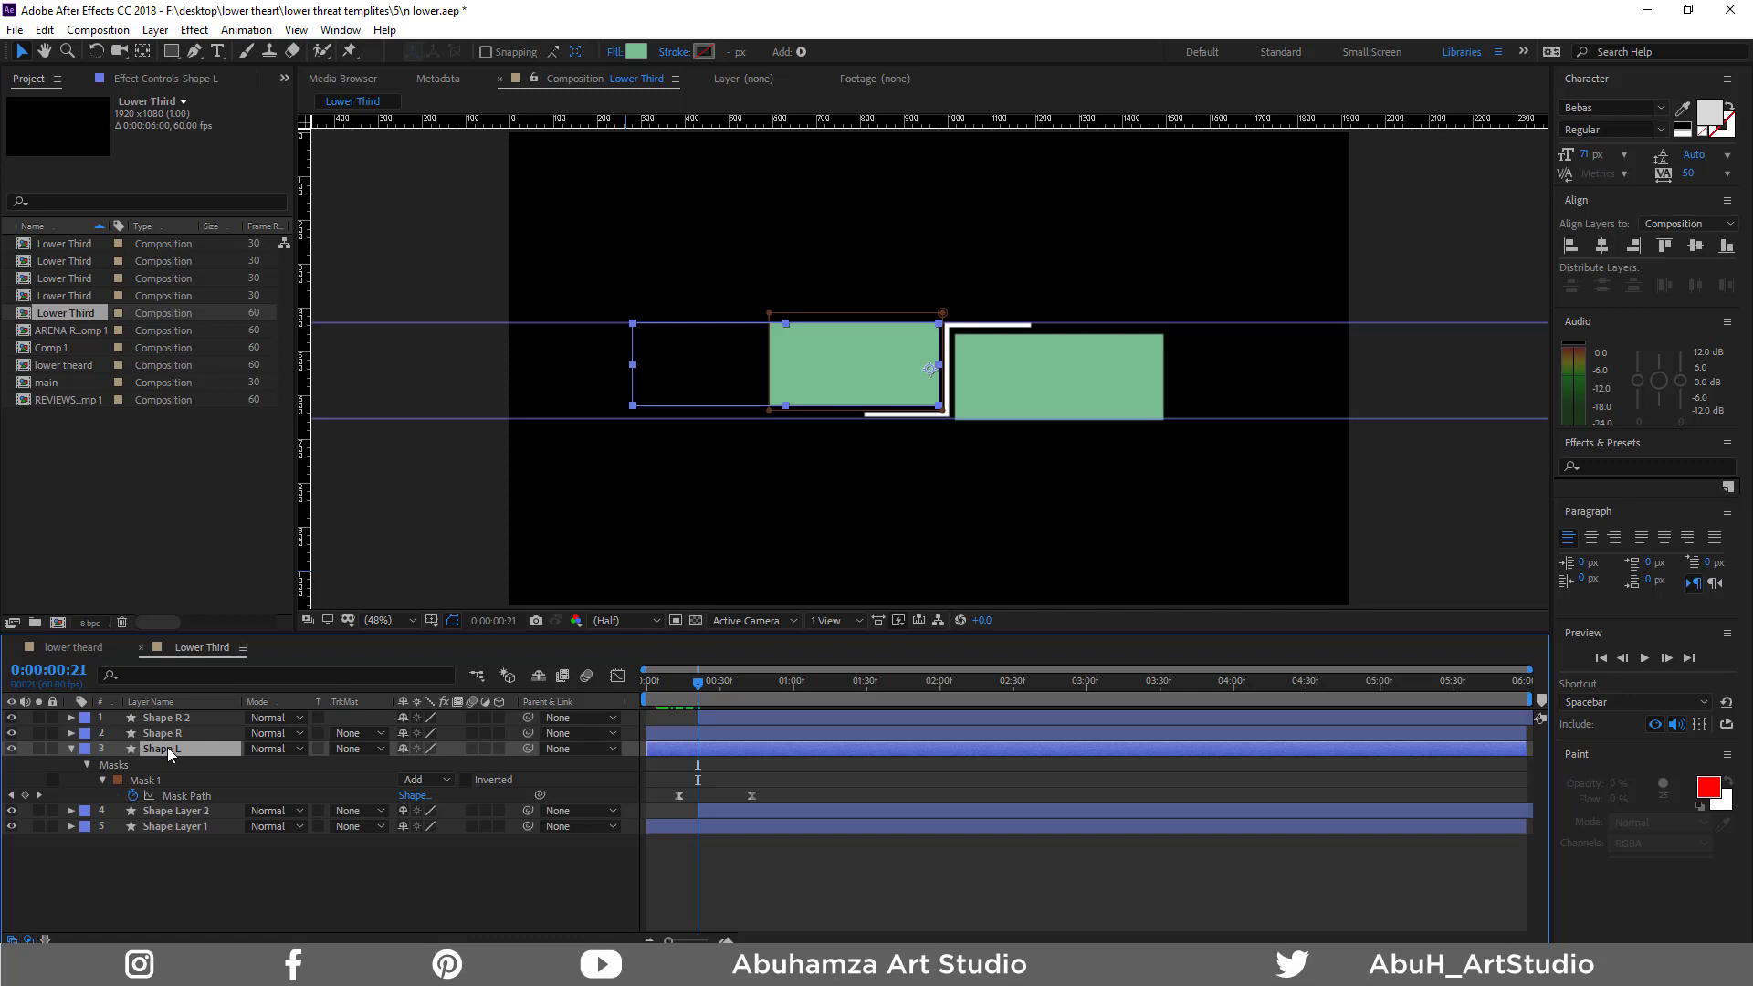
{"action": "key", "text": "ctrl+d"}
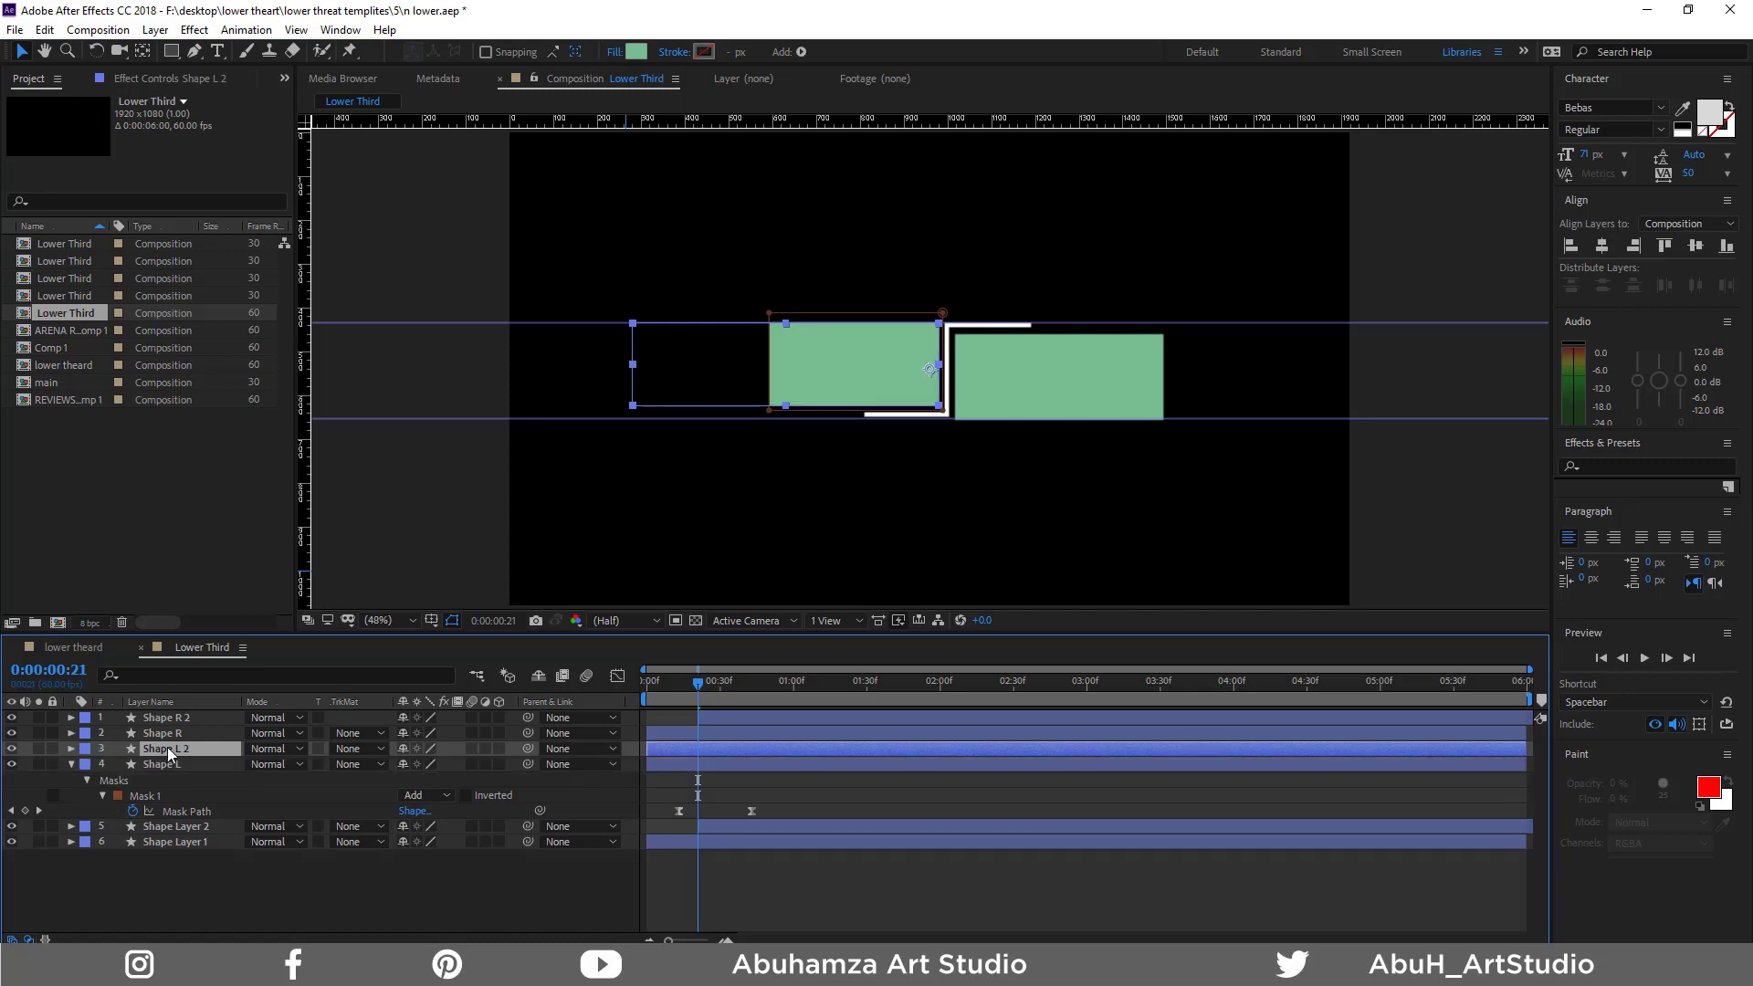
{"action": "left_click_drag", "start_coordinate": [749, 749], "coordinate": [804, 748]}
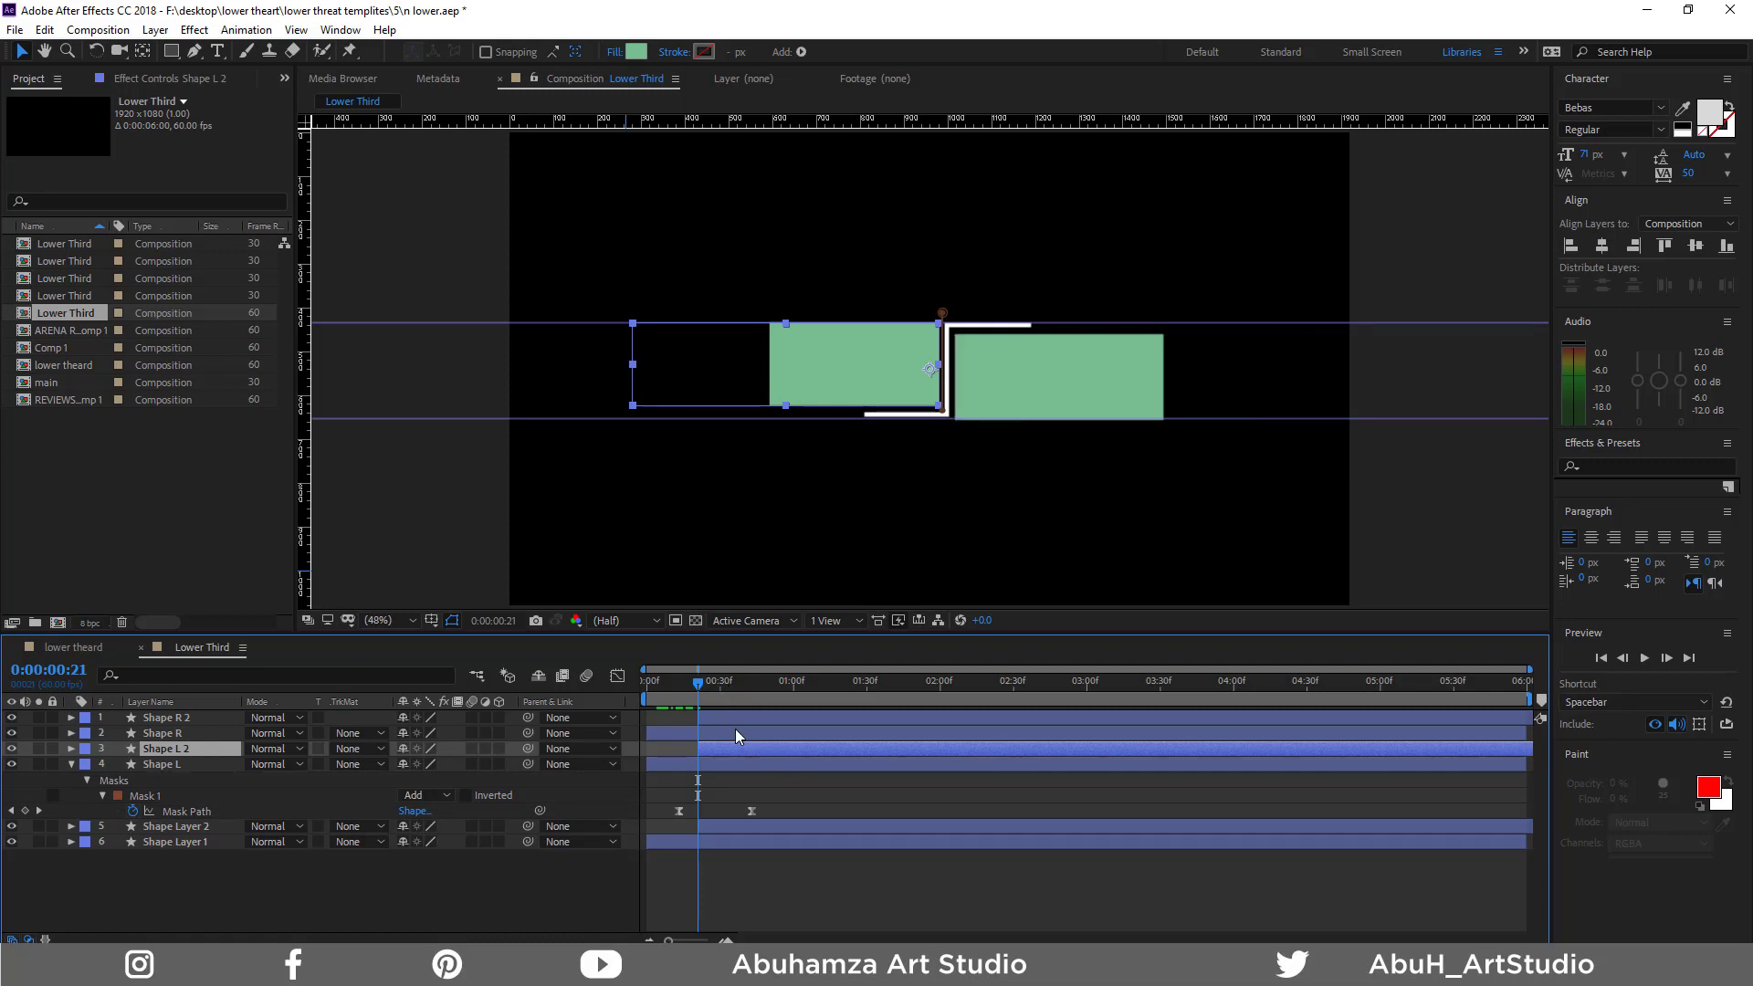
{"action": "left_click", "coordinate": [737, 681]}
Set Shape L 2's fill colour to pale yellow FFFF9D
{"action": "left_click", "coordinate": [634, 51]}
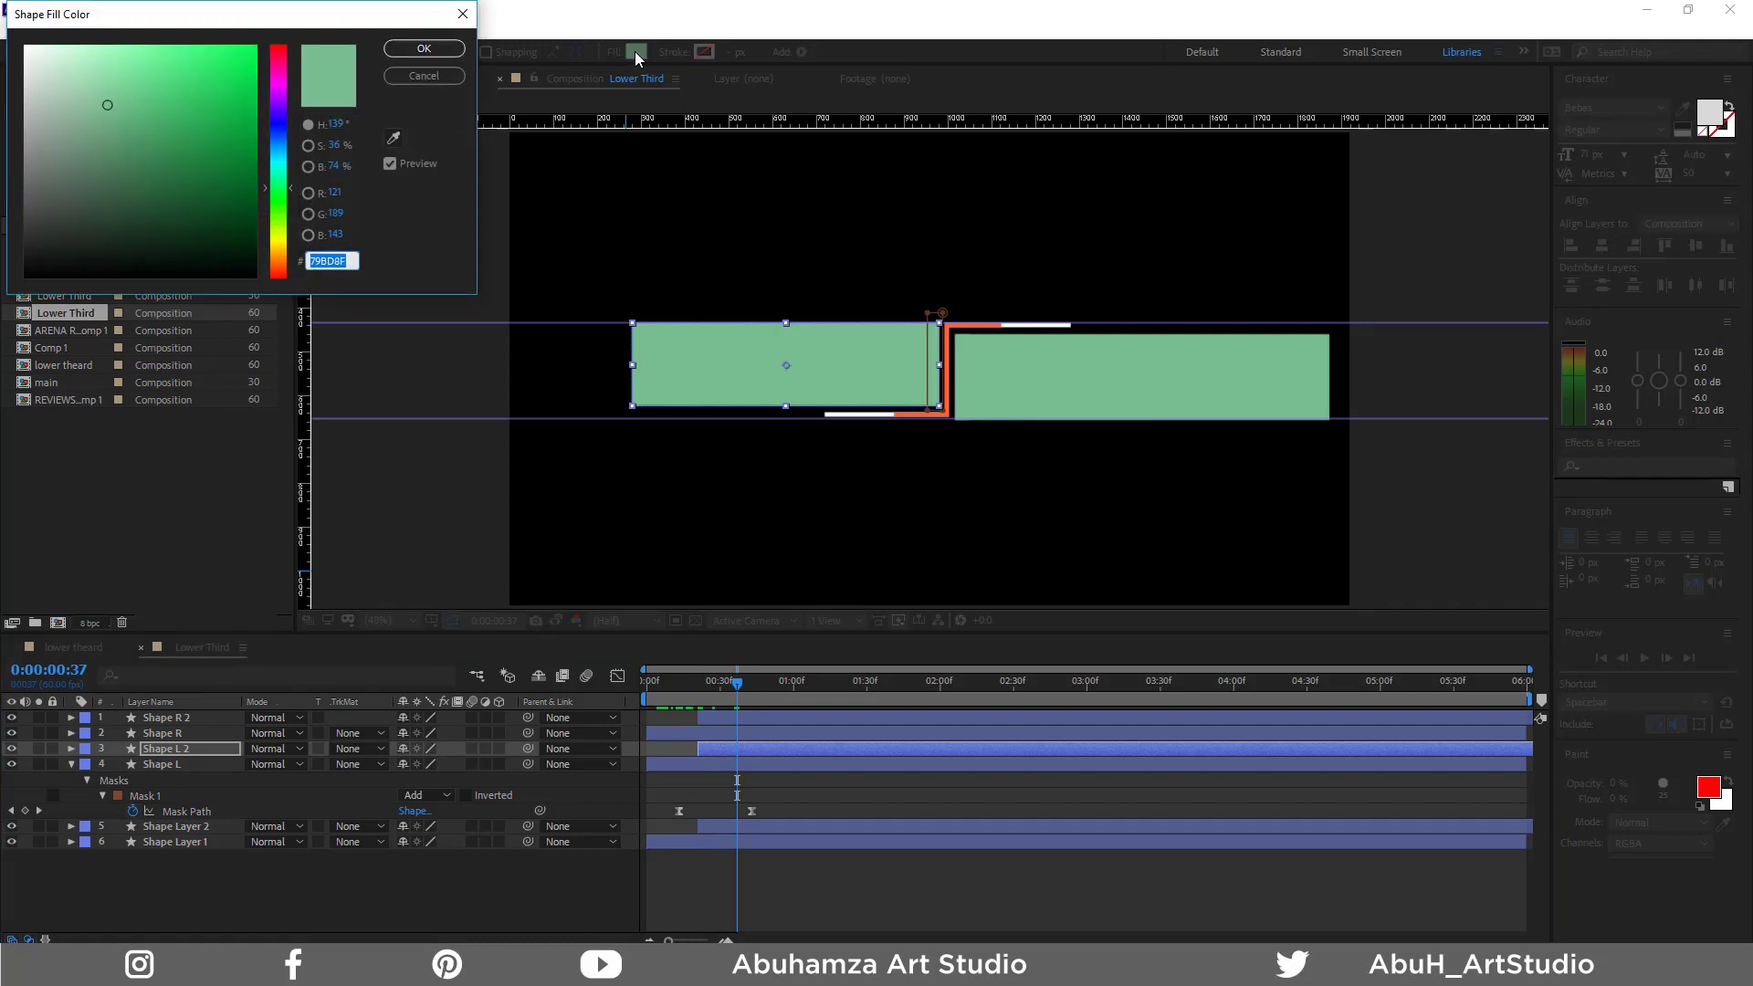
{"action": "type", "text": "FFFF"}
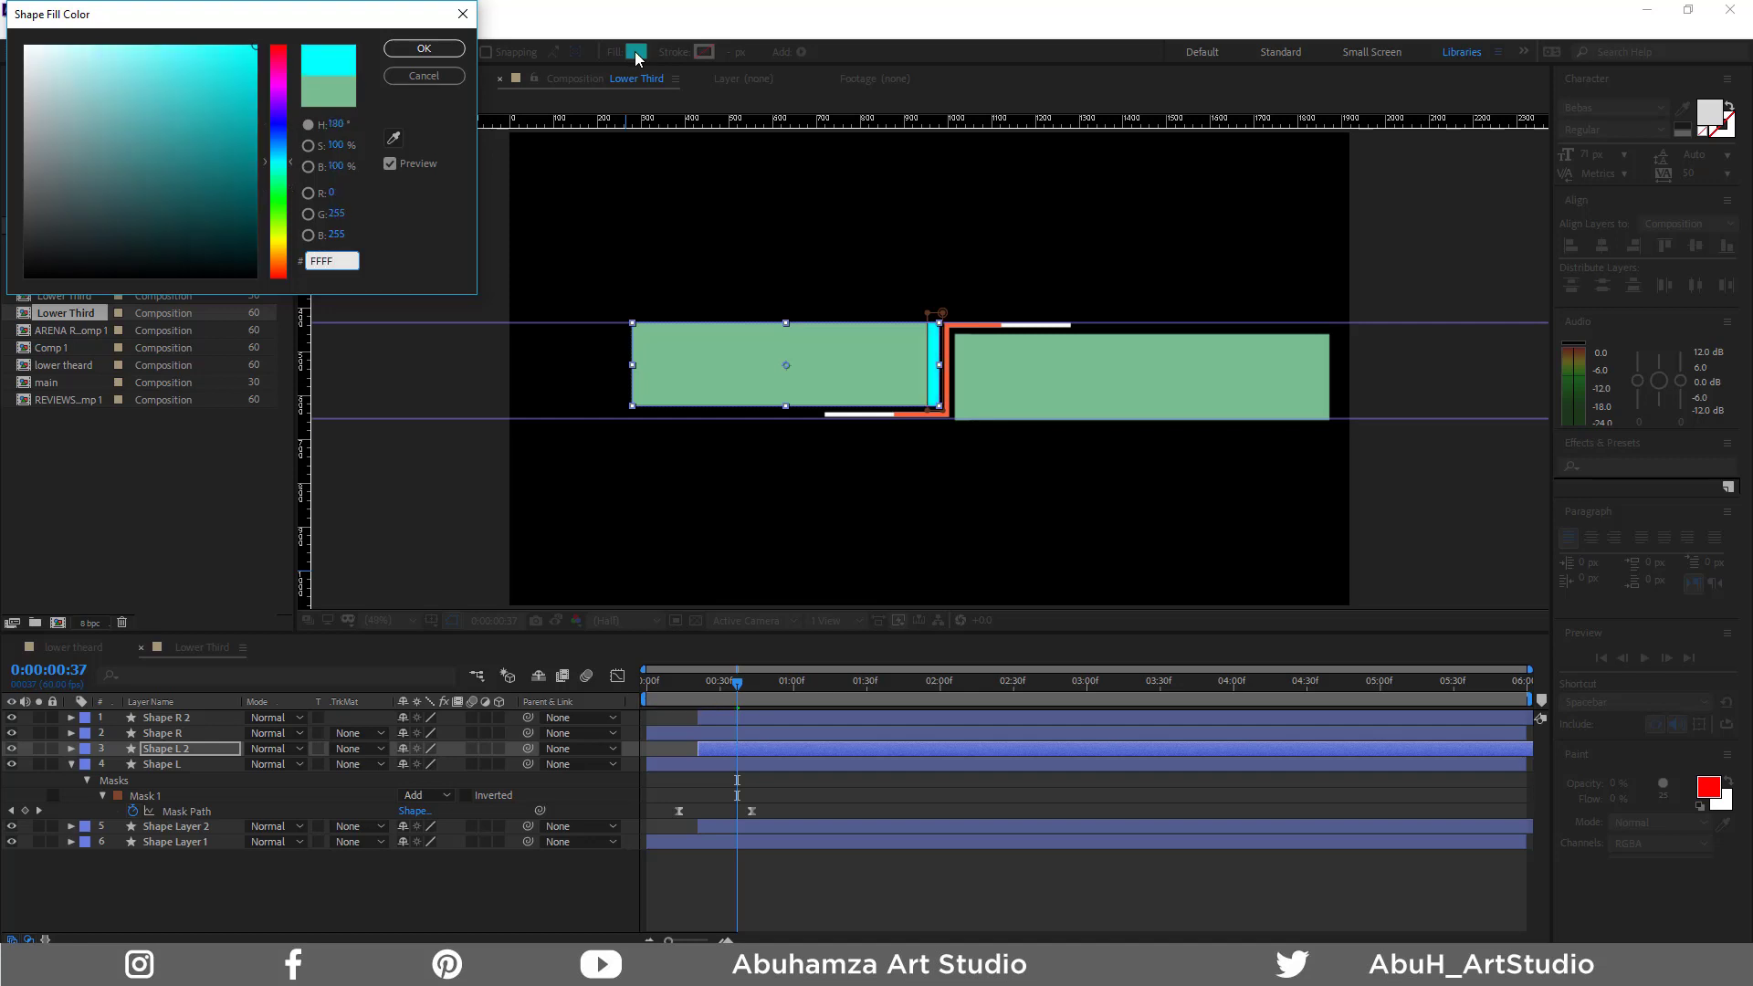
{"action": "key", "text": "BackSpace"}
{"action": "key", "text": "BackSpace"}
{"action": "key", "text": "BackSpace"}
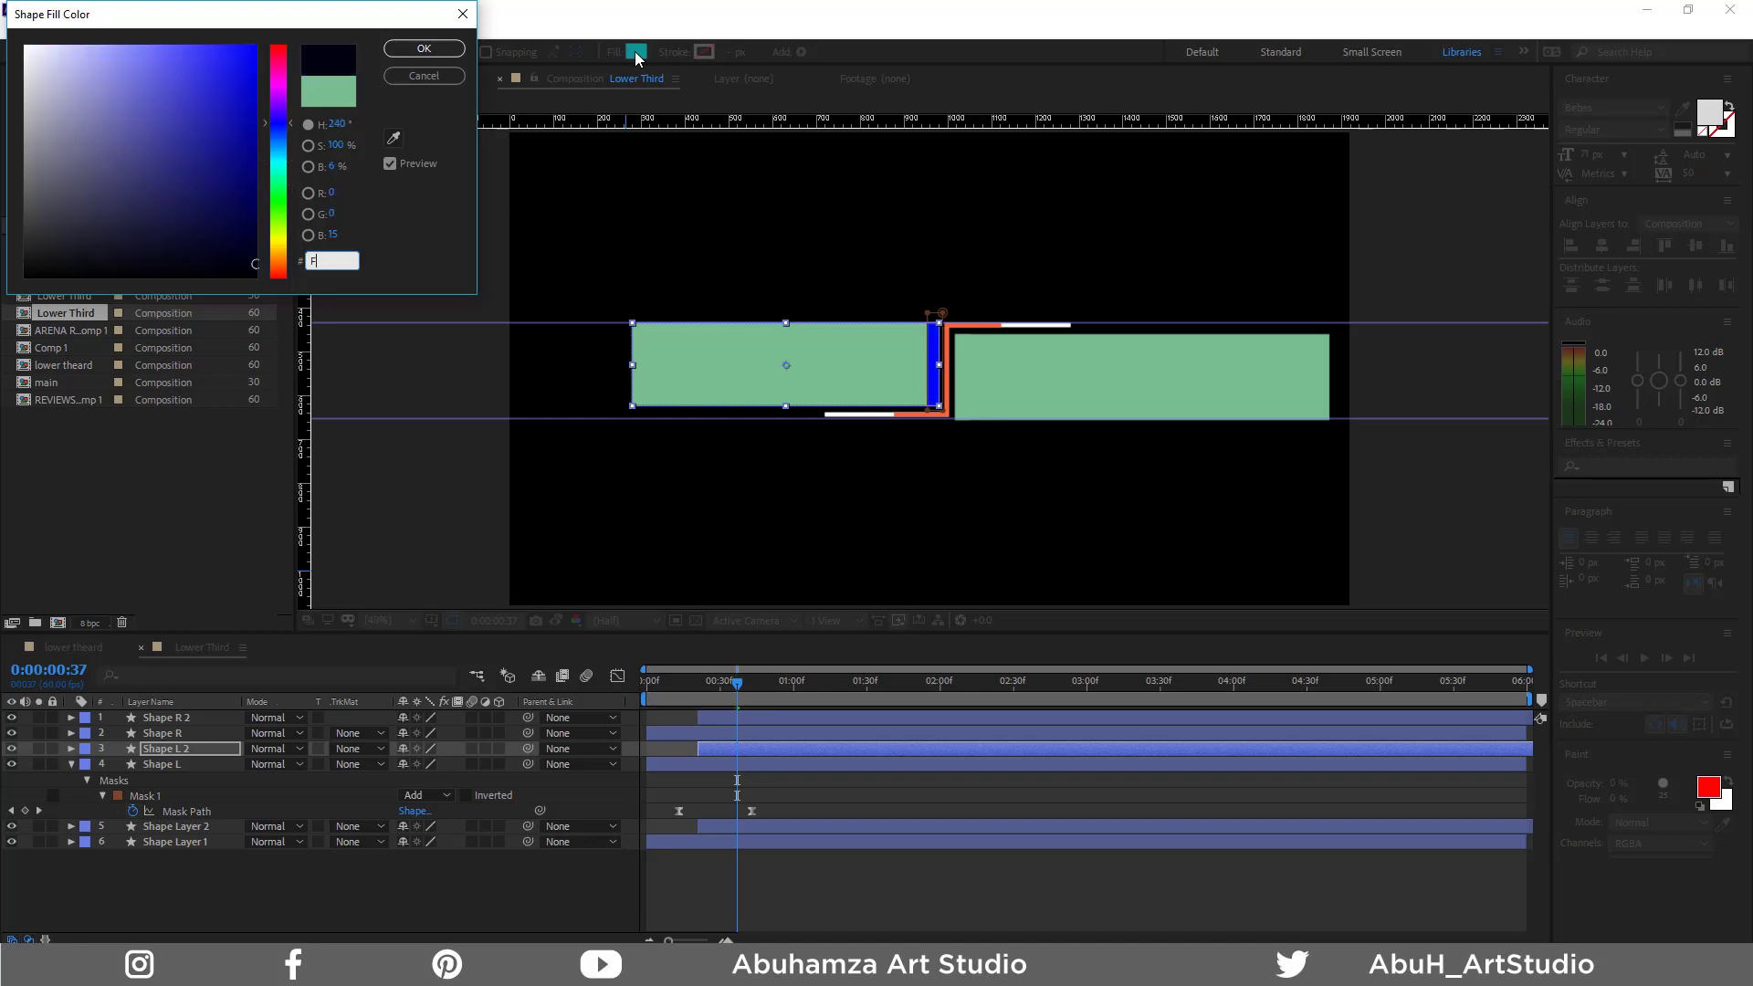
{"action": "type", "text": "FFF"}
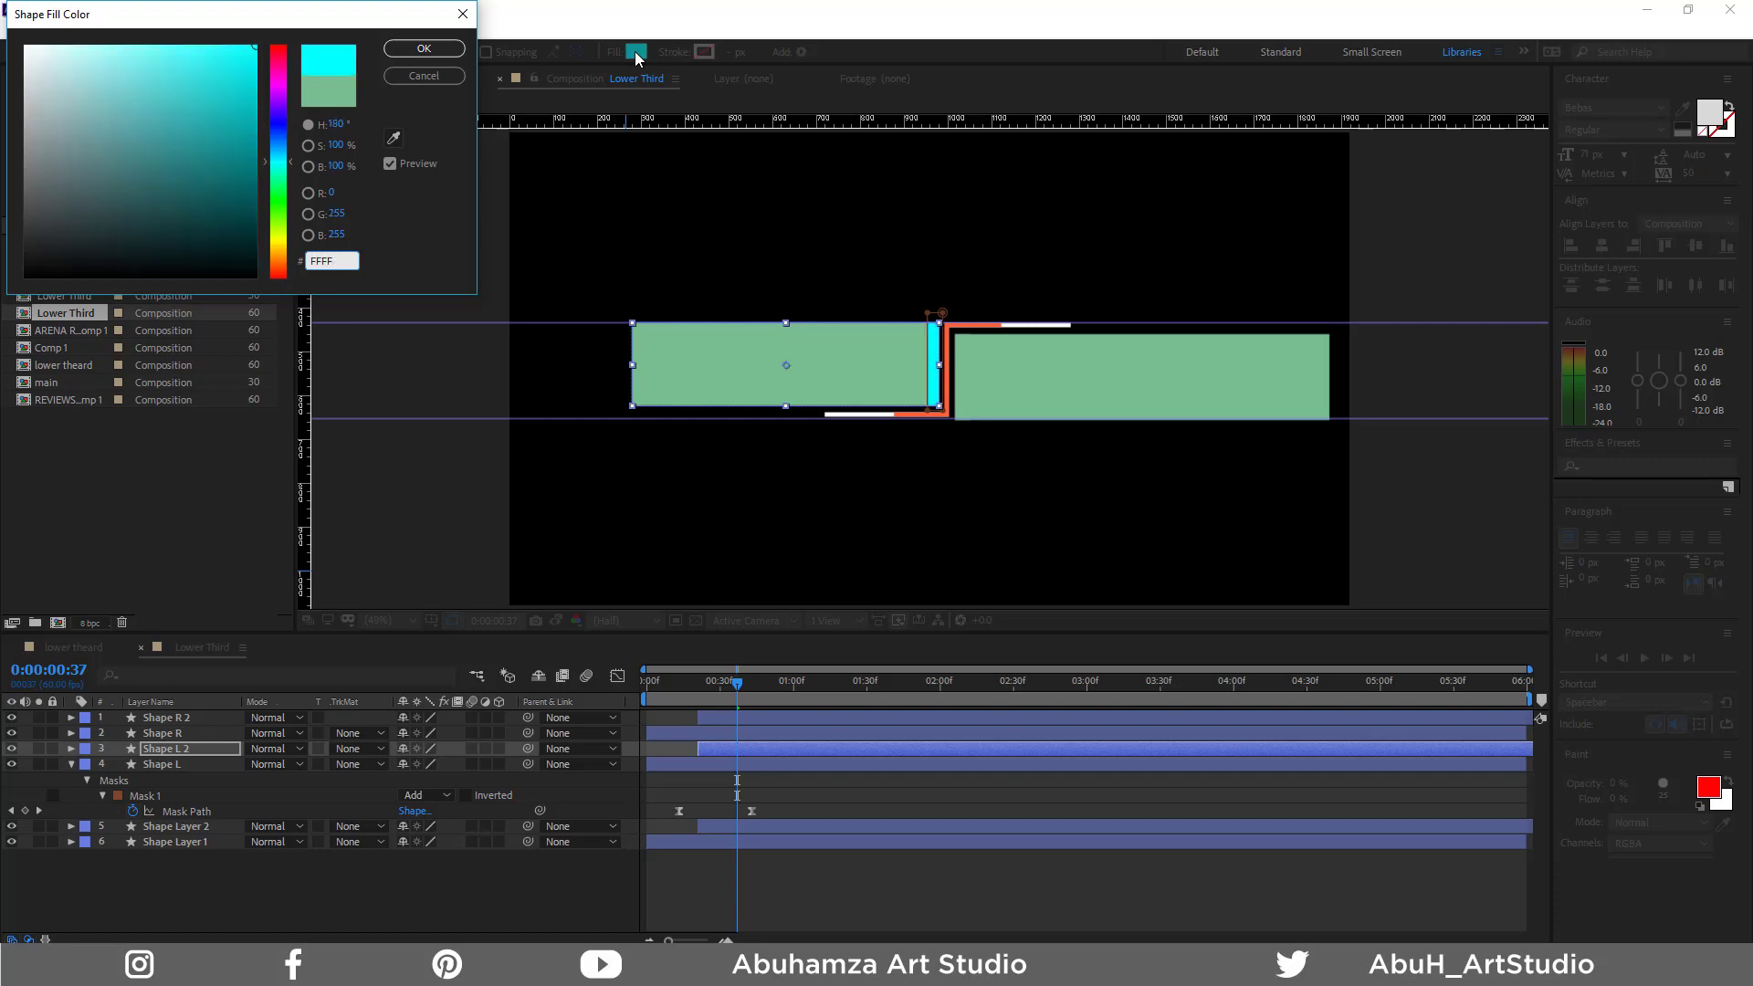
{"action": "type", "text": "9"}
{"action": "type", "text": "D"}
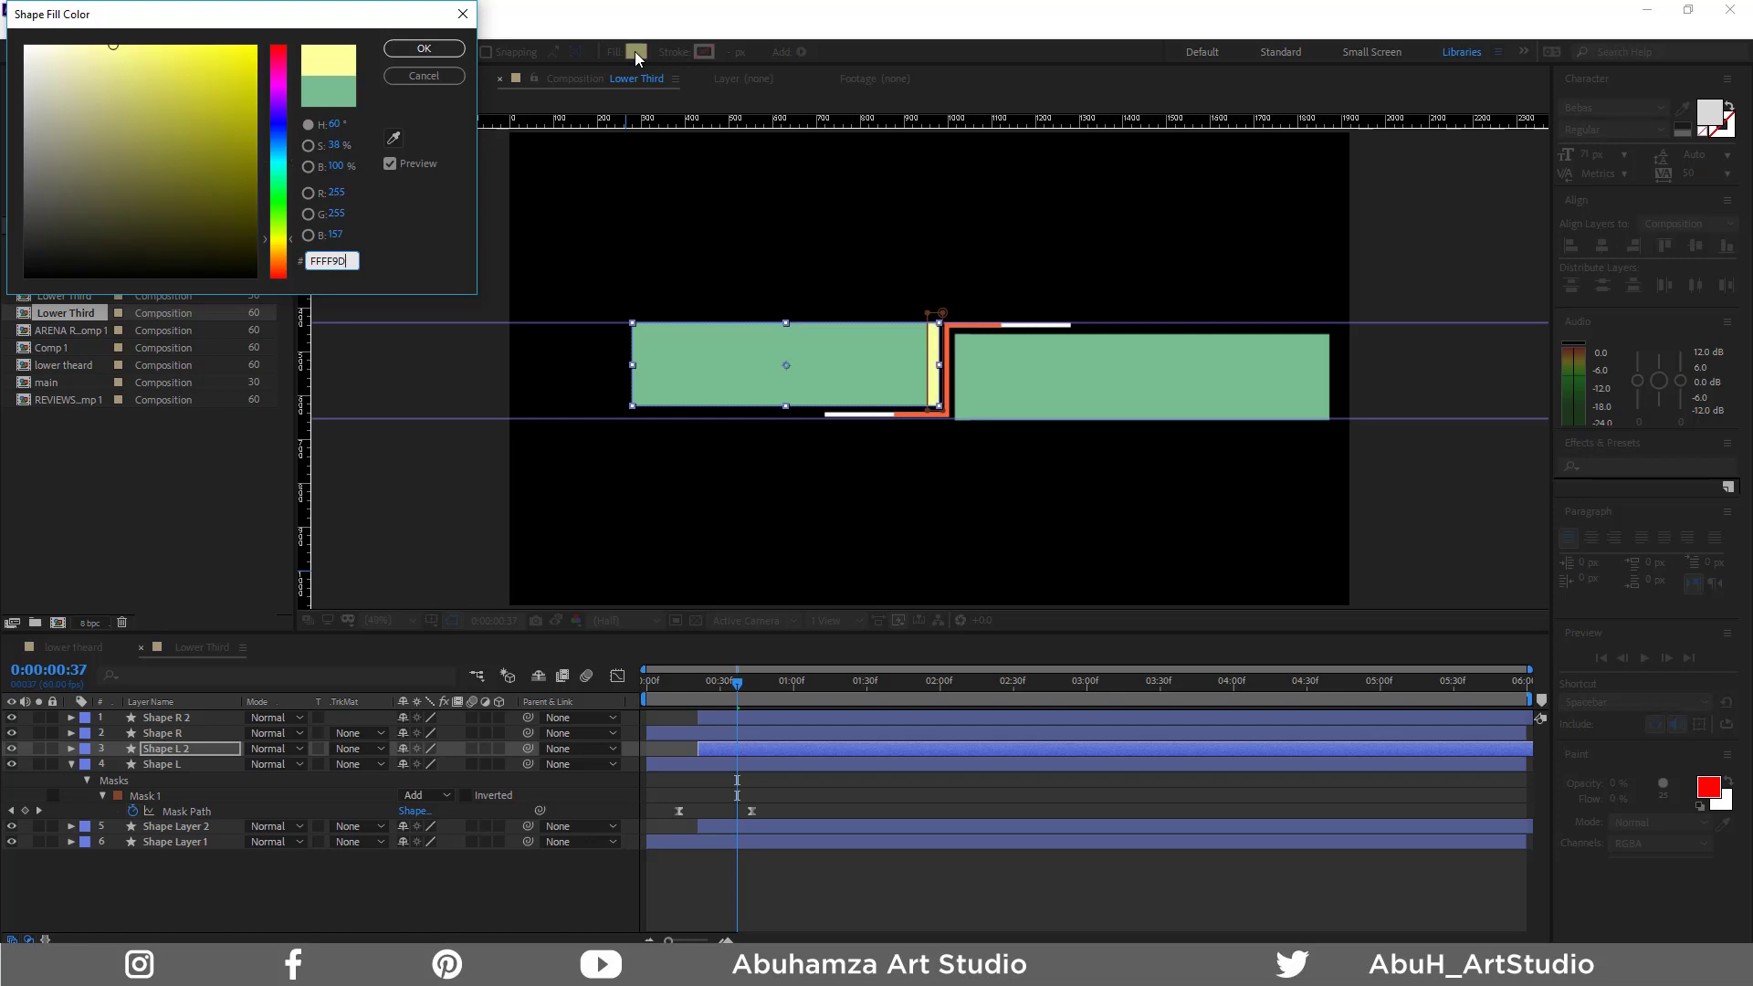
{"action": "key", "text": "Return"}
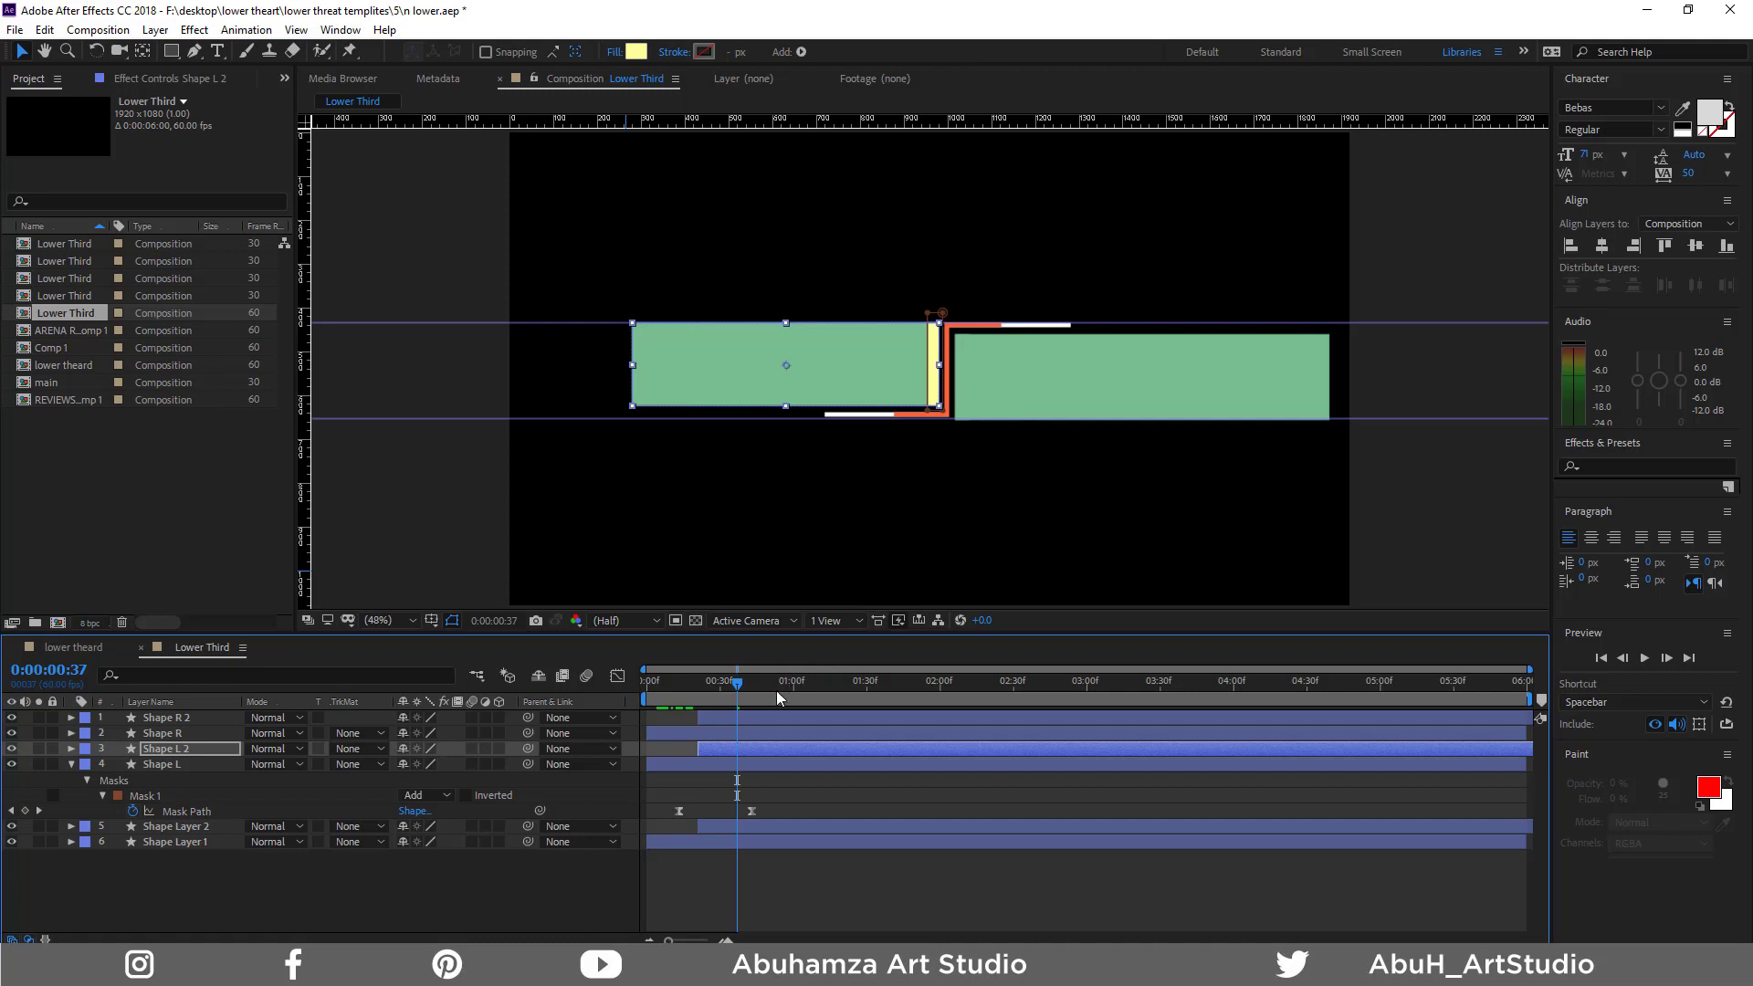
Give Shape R 2 the same pale yellow fill via eyedropper, then duplicate it as Shape R 3
{"action": "left_click", "coordinate": [761, 720]}
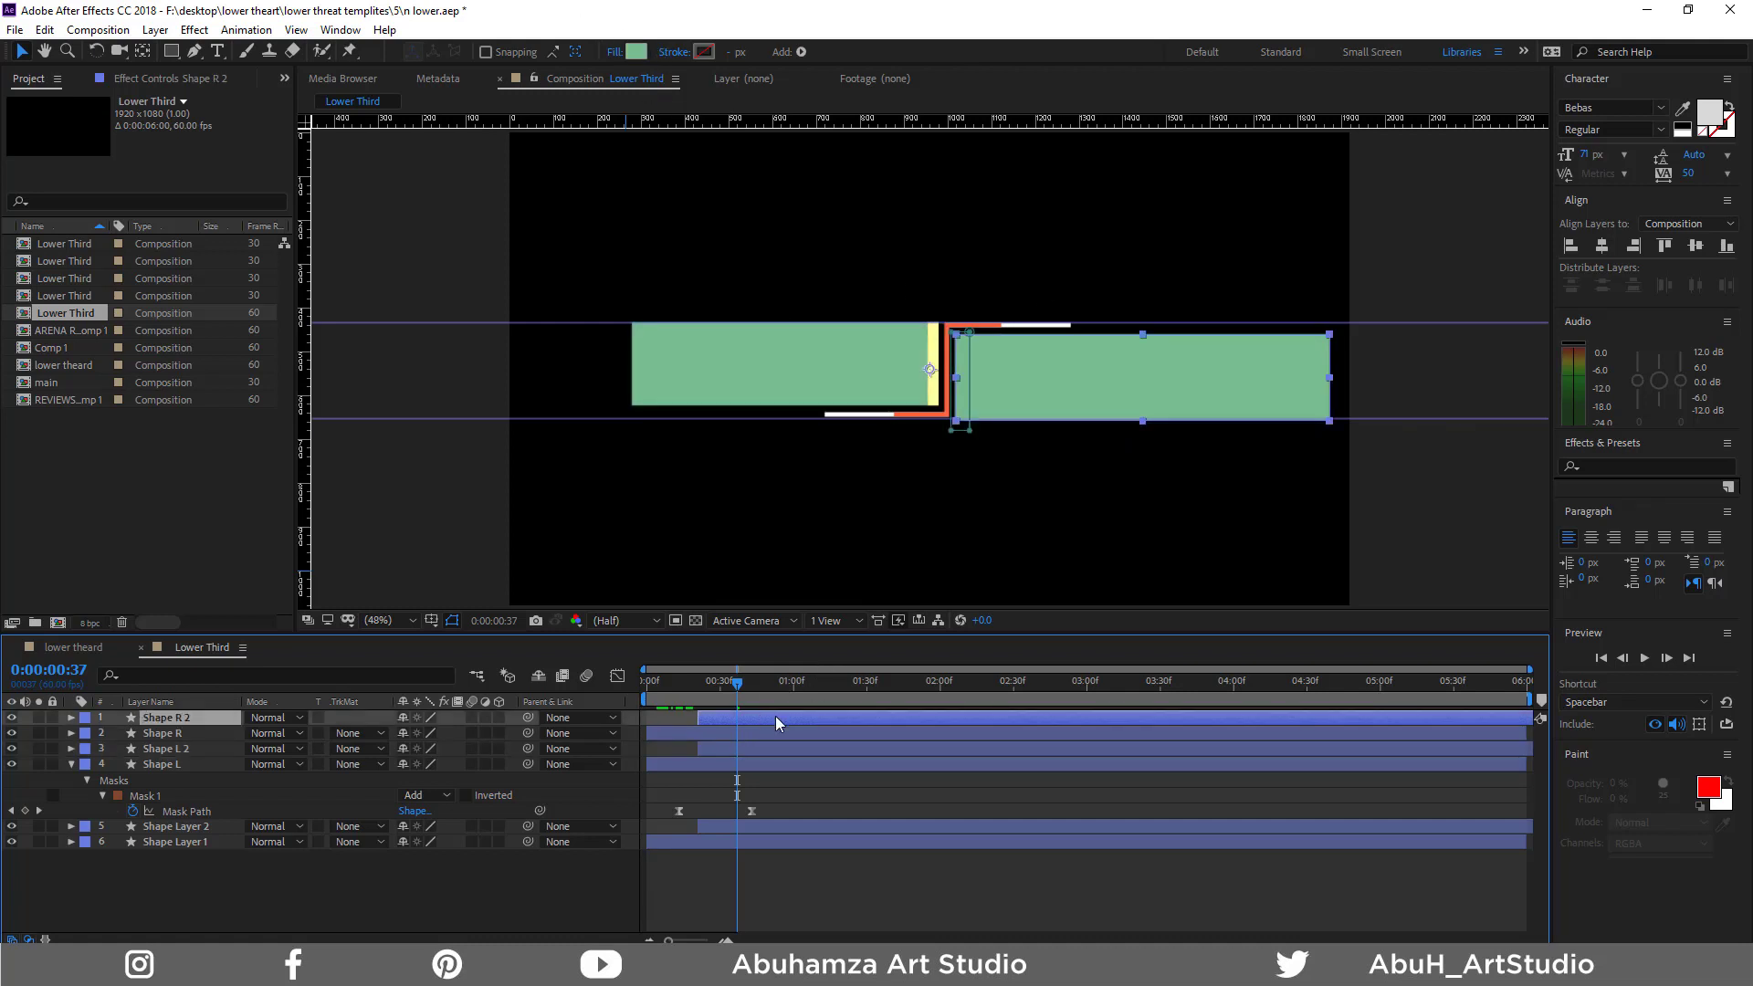
{"action": "left_click_drag", "start_coordinate": [732, 682], "coordinate": [753, 681]}
{"action": "left_click", "coordinate": [638, 53]}
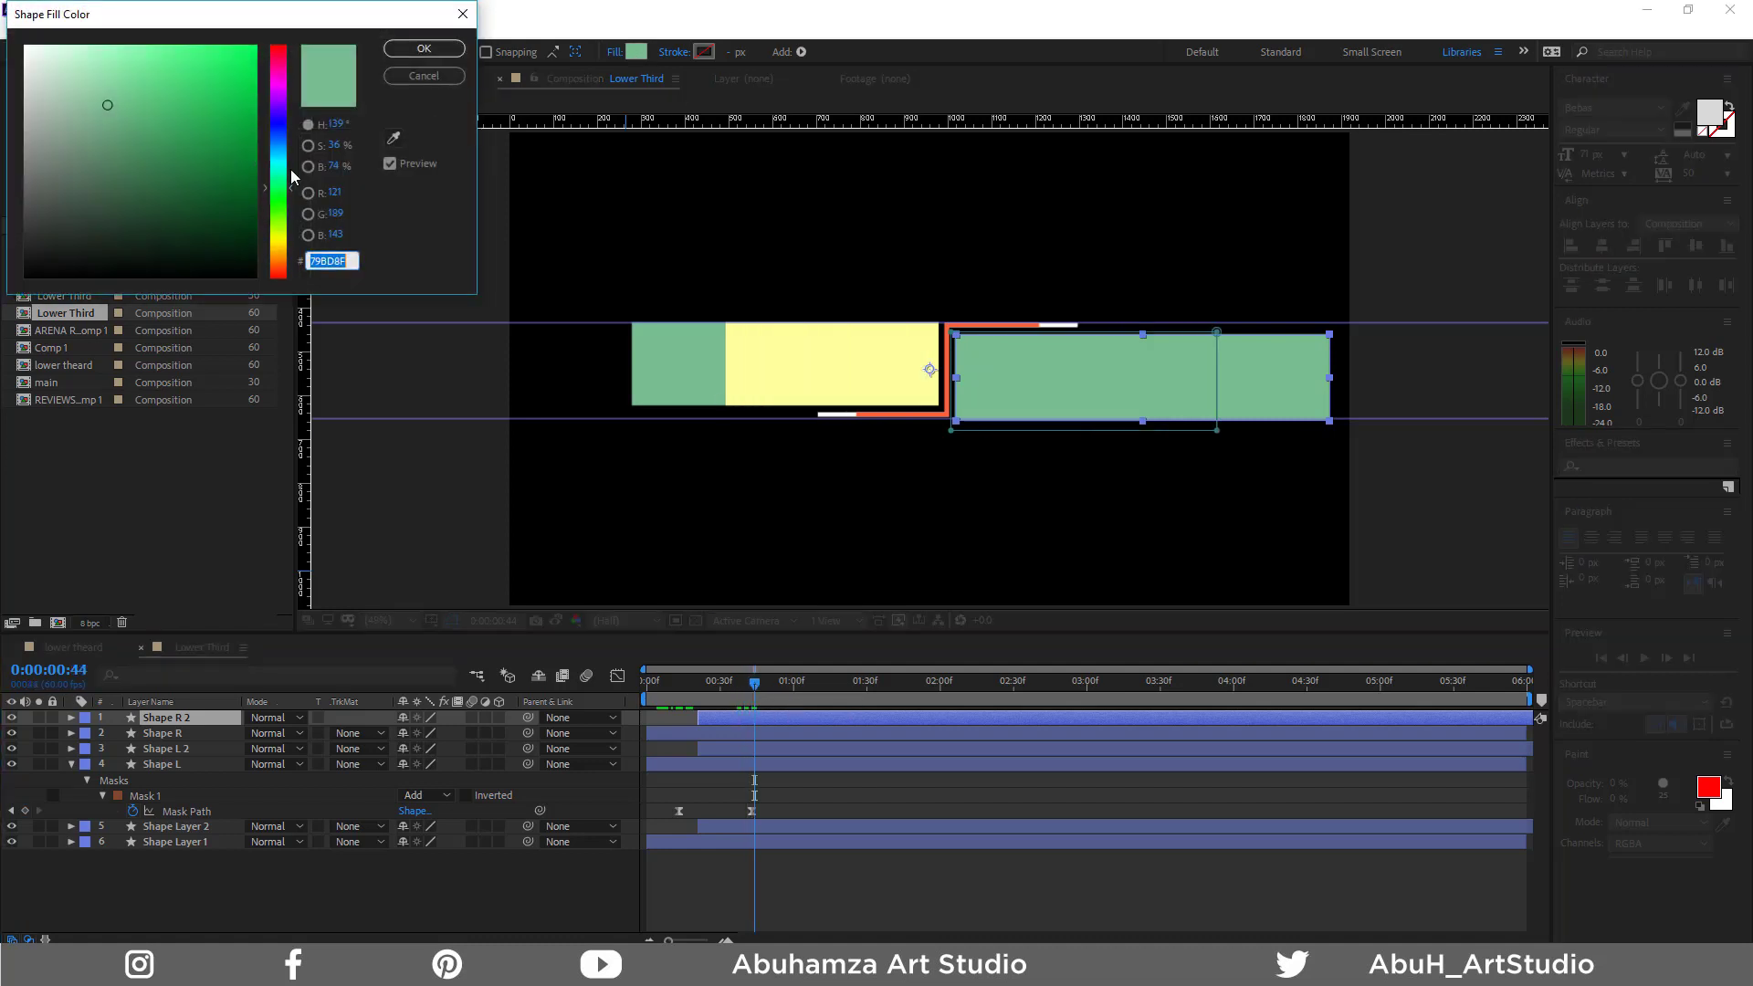
{"action": "left_click", "coordinate": [393, 140]}
{"action": "left_click", "coordinate": [827, 347]}
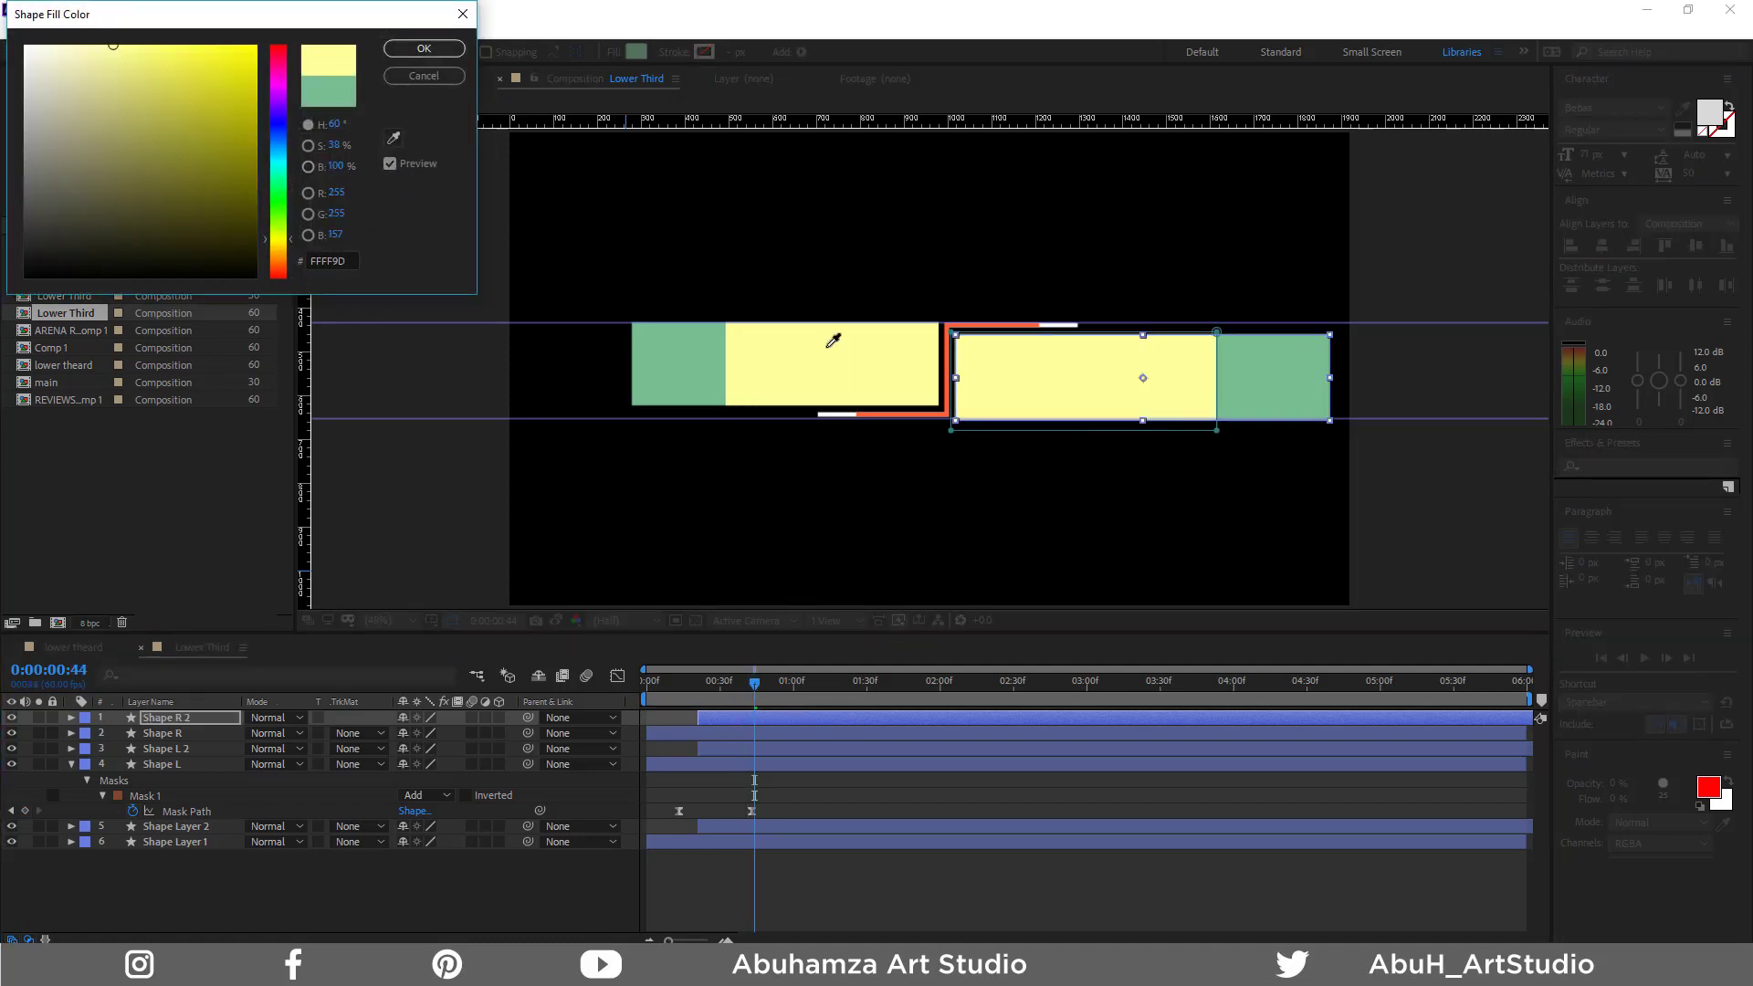
{"action": "left_click", "coordinate": [440, 53]}
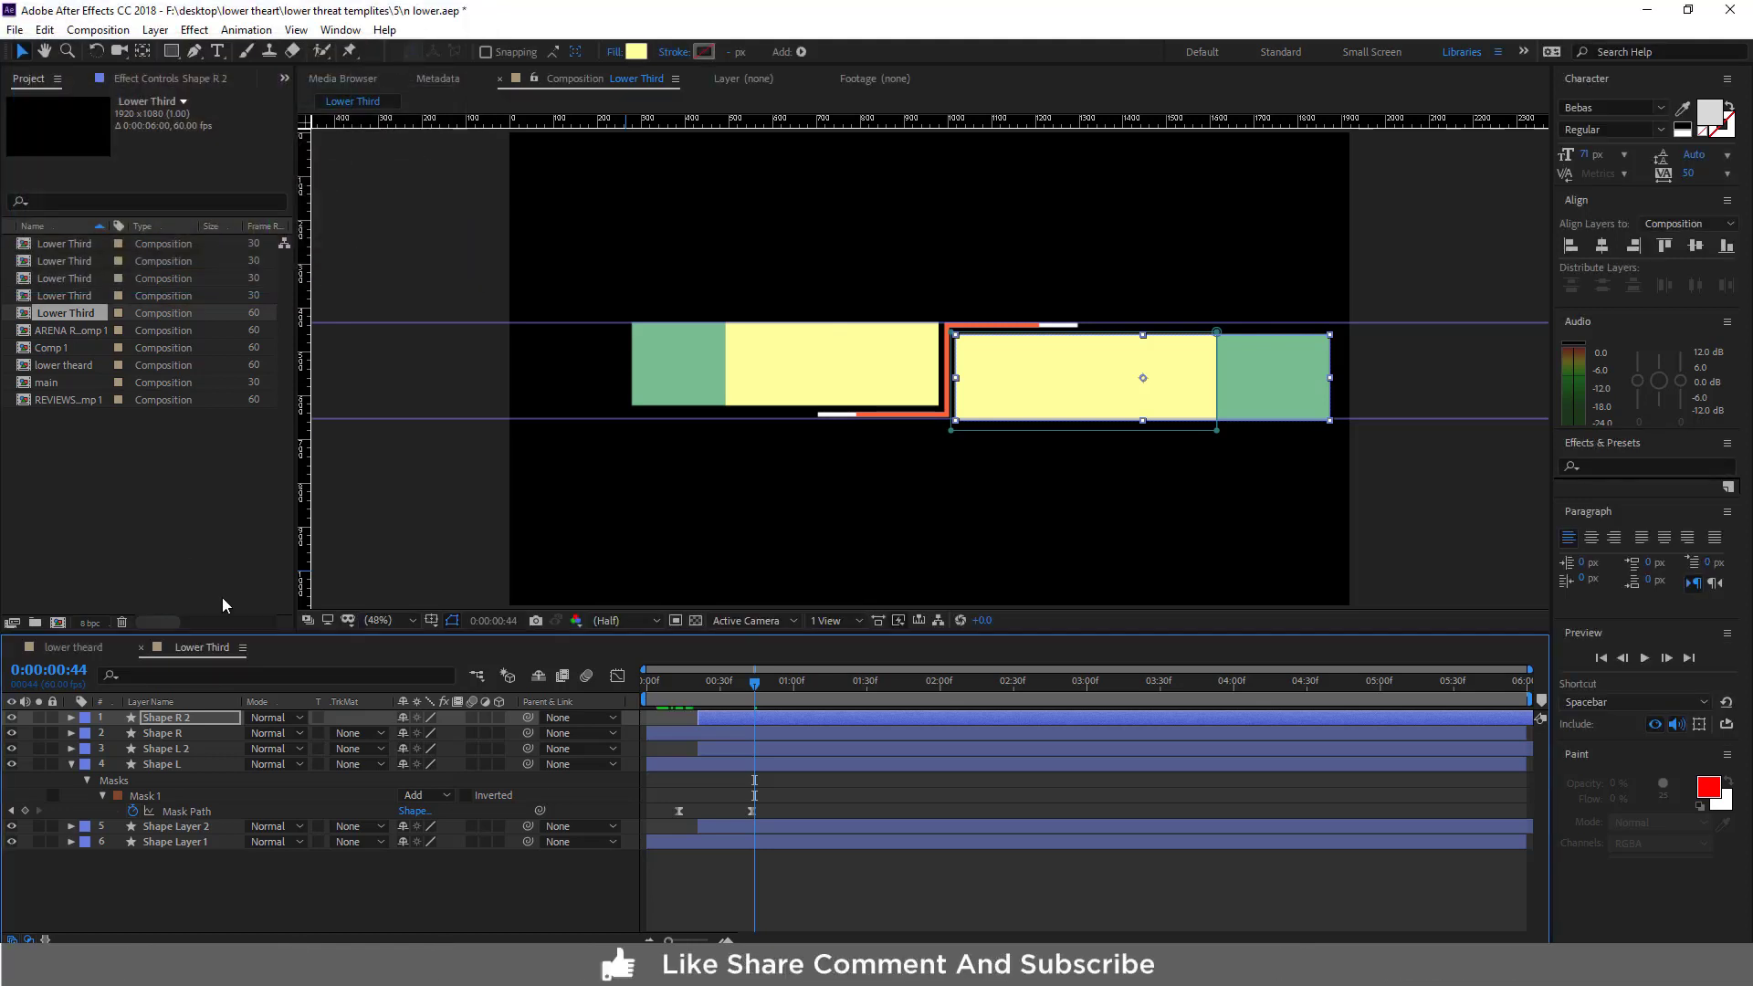
{"action": "left_click", "coordinate": [212, 716]}
{"action": "key", "text": "ctrl+d"}
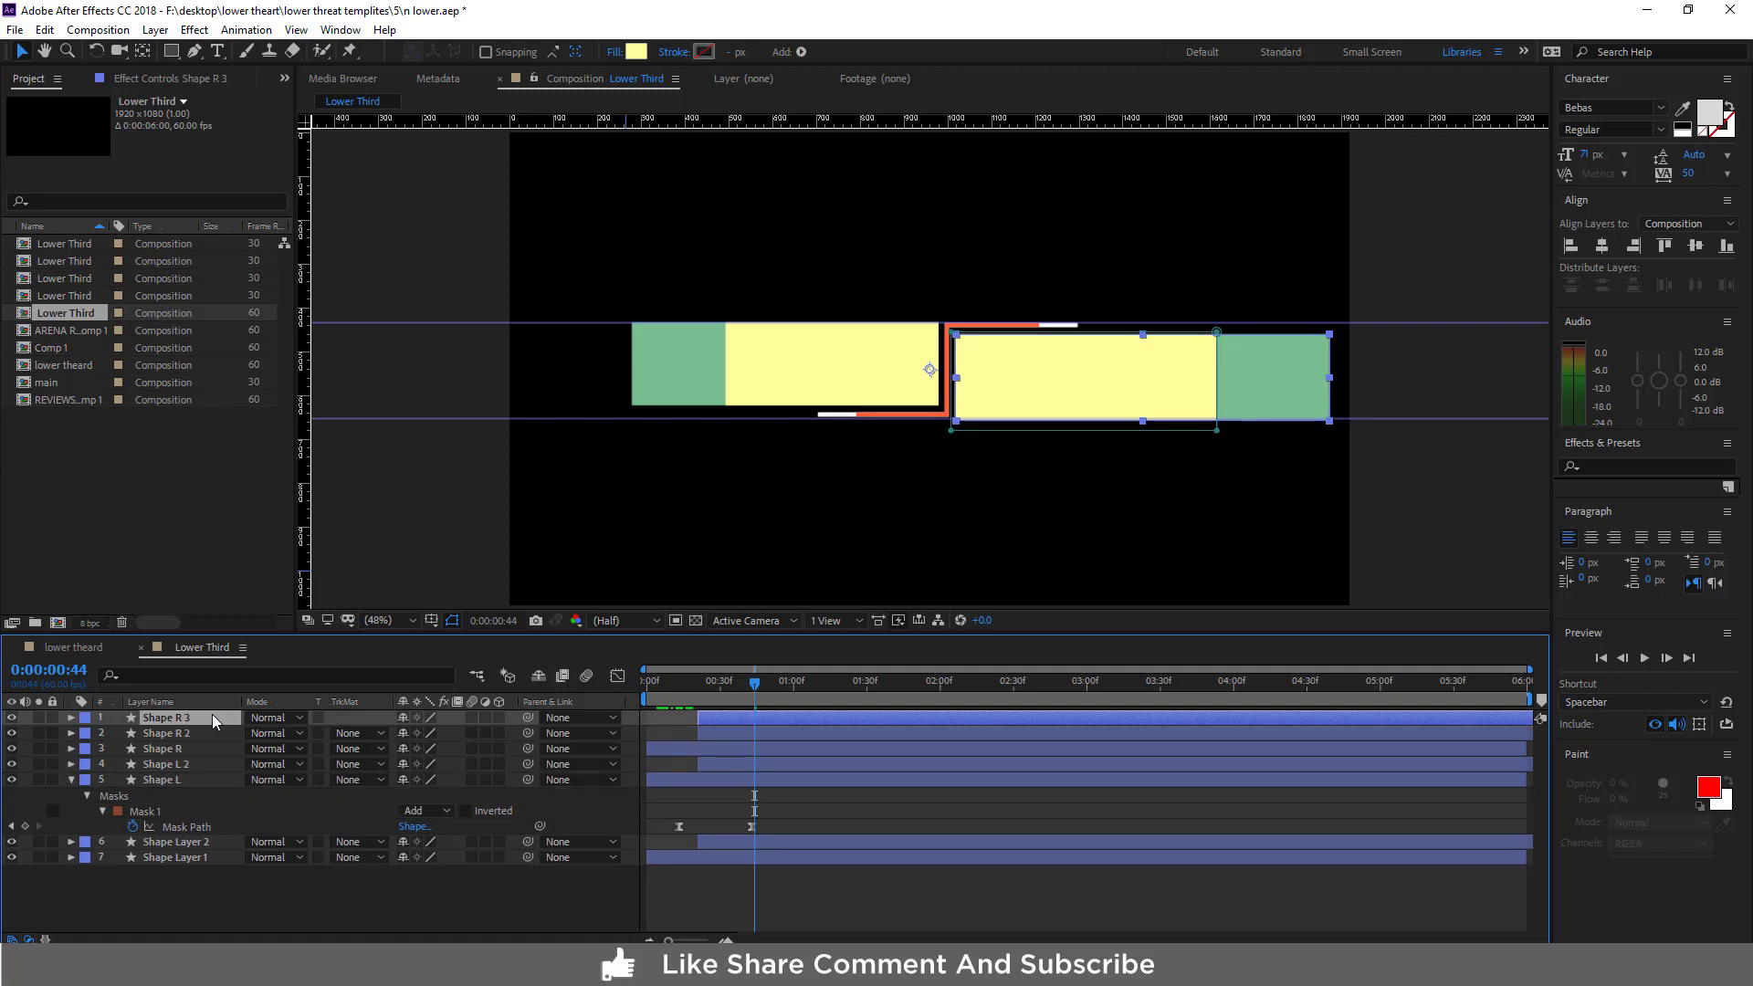
Change Shape R 3's fill to black
{"action": "left_click", "coordinate": [637, 52]}
{"action": "left_click", "coordinate": [100, 223]}
{"action": "left_click", "coordinate": [22, 272]}
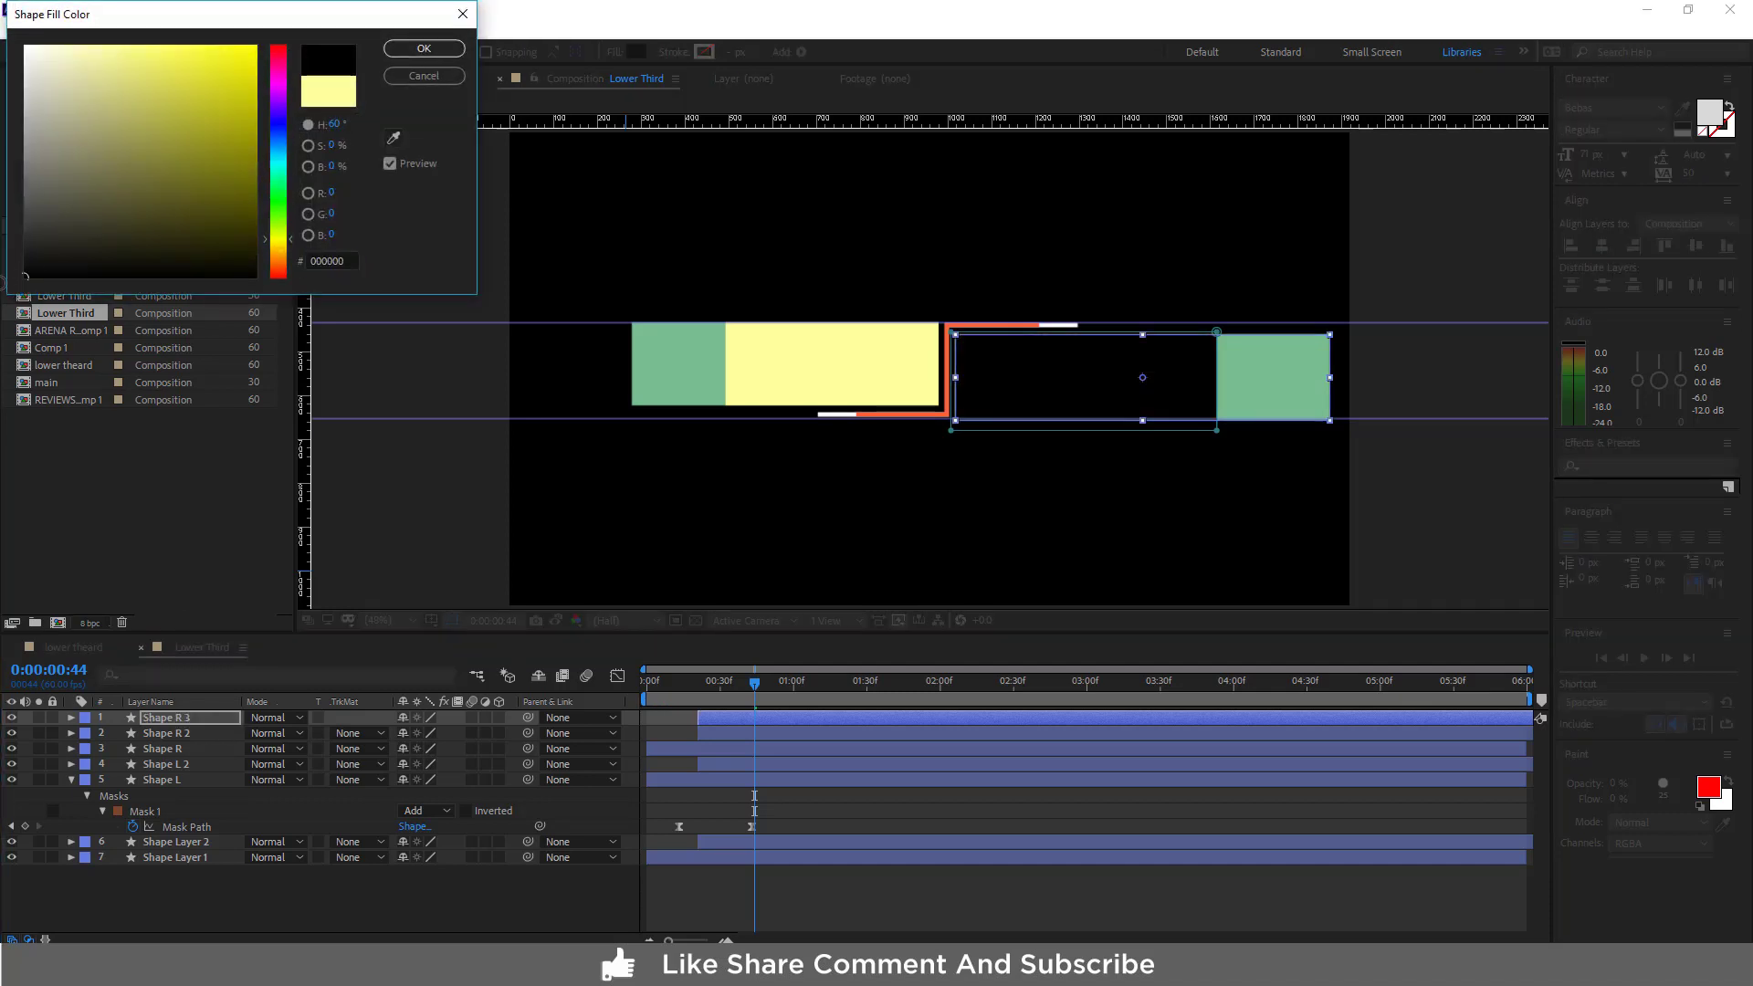
{"action": "left_click", "coordinate": [445, 52]}
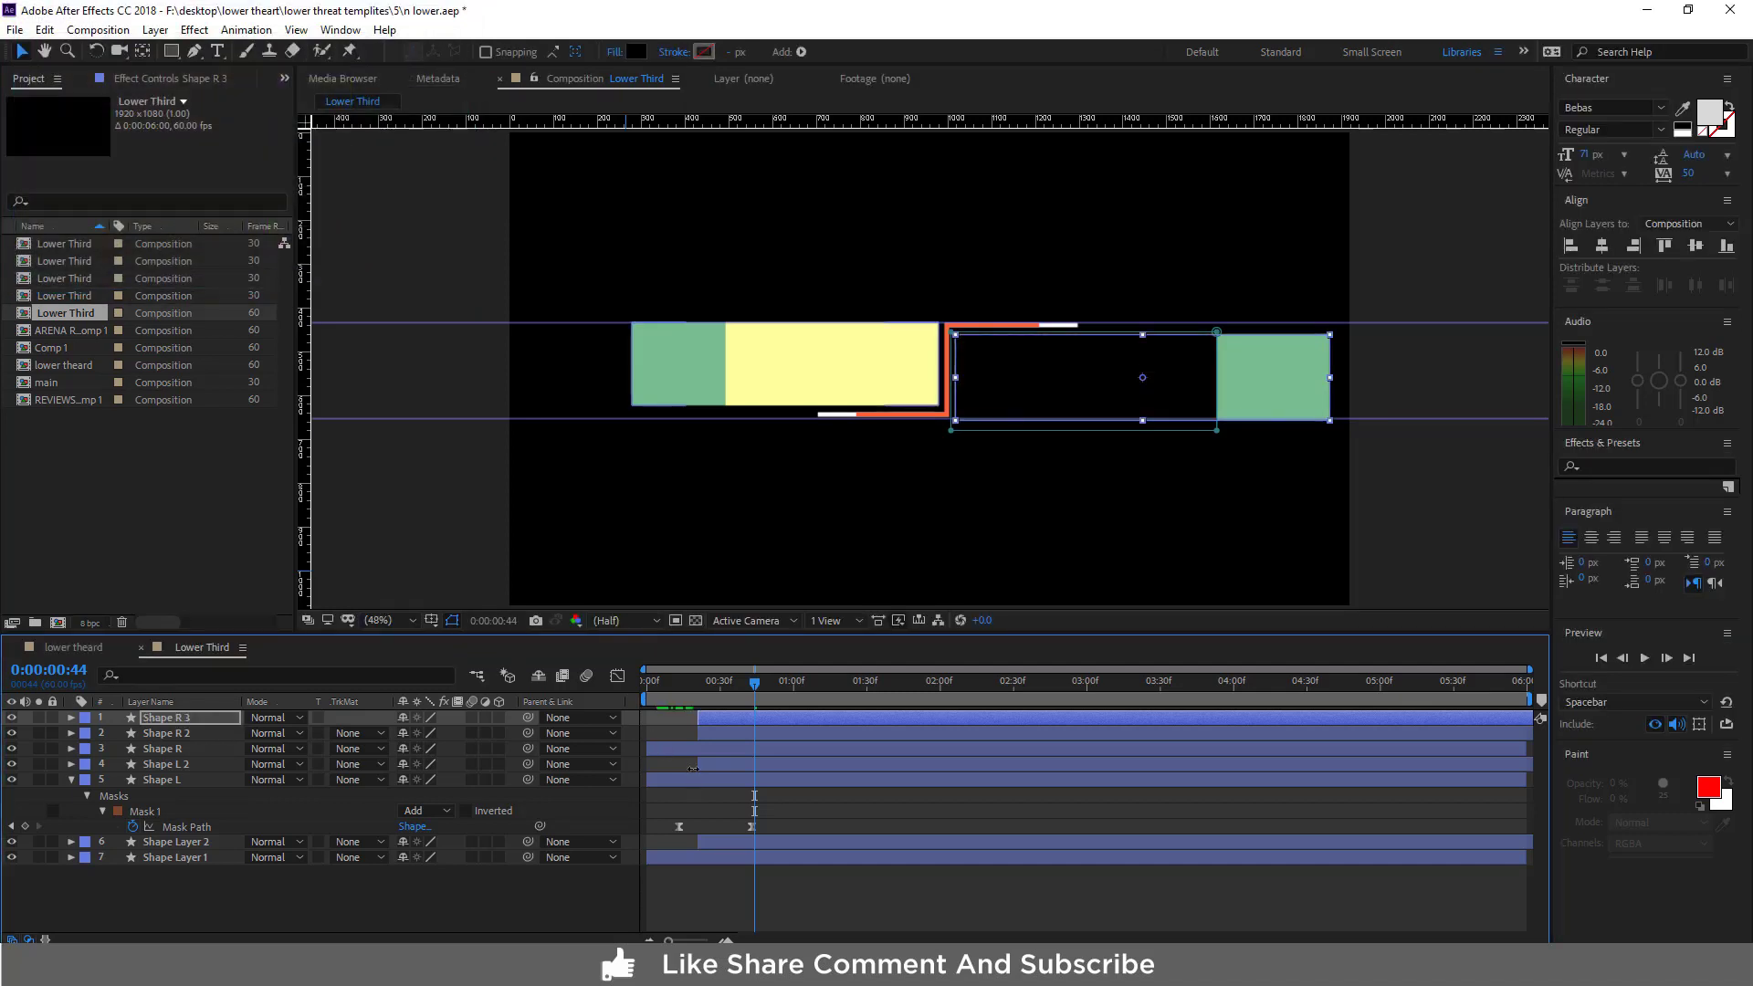
Duplicate Shape L 2 as Shape L 3 and fill the copy black (000000)
{"action": "left_click", "coordinate": [206, 763]}
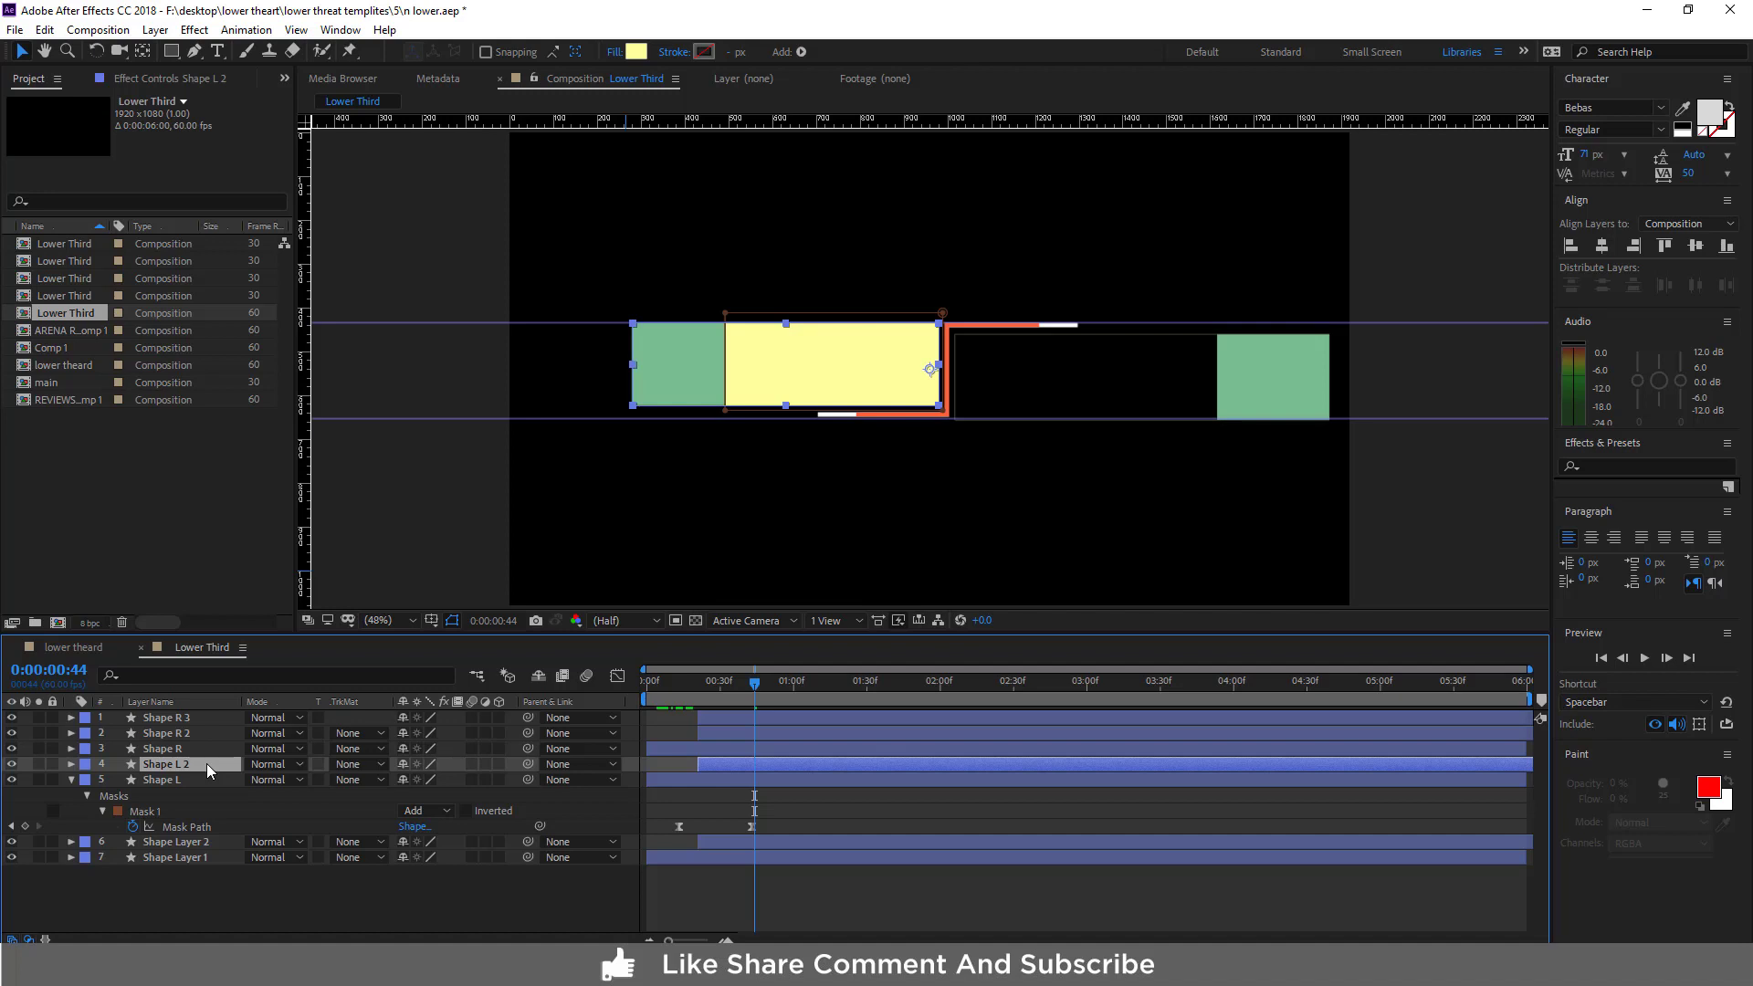
{"action": "key", "text": "ctrl+d"}
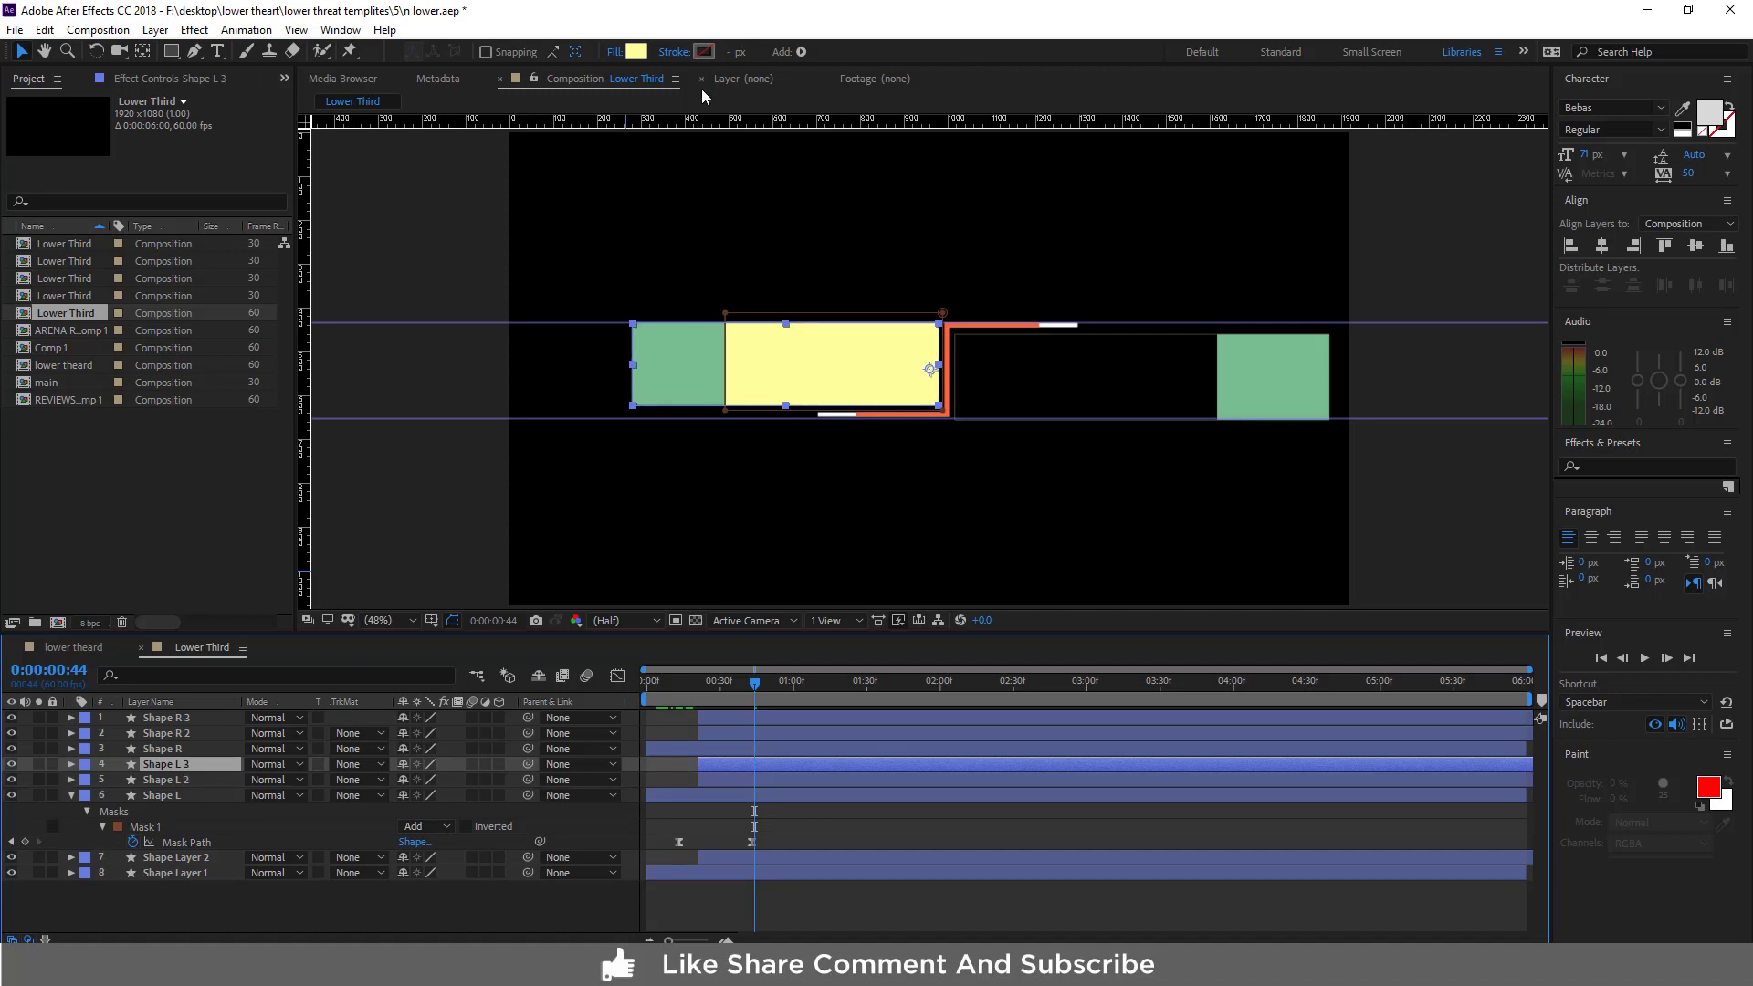
{"action": "left_click", "coordinate": [637, 52]}
{"action": "left_click_drag", "start_coordinate": [173, 157], "coordinate": [3, 282]}
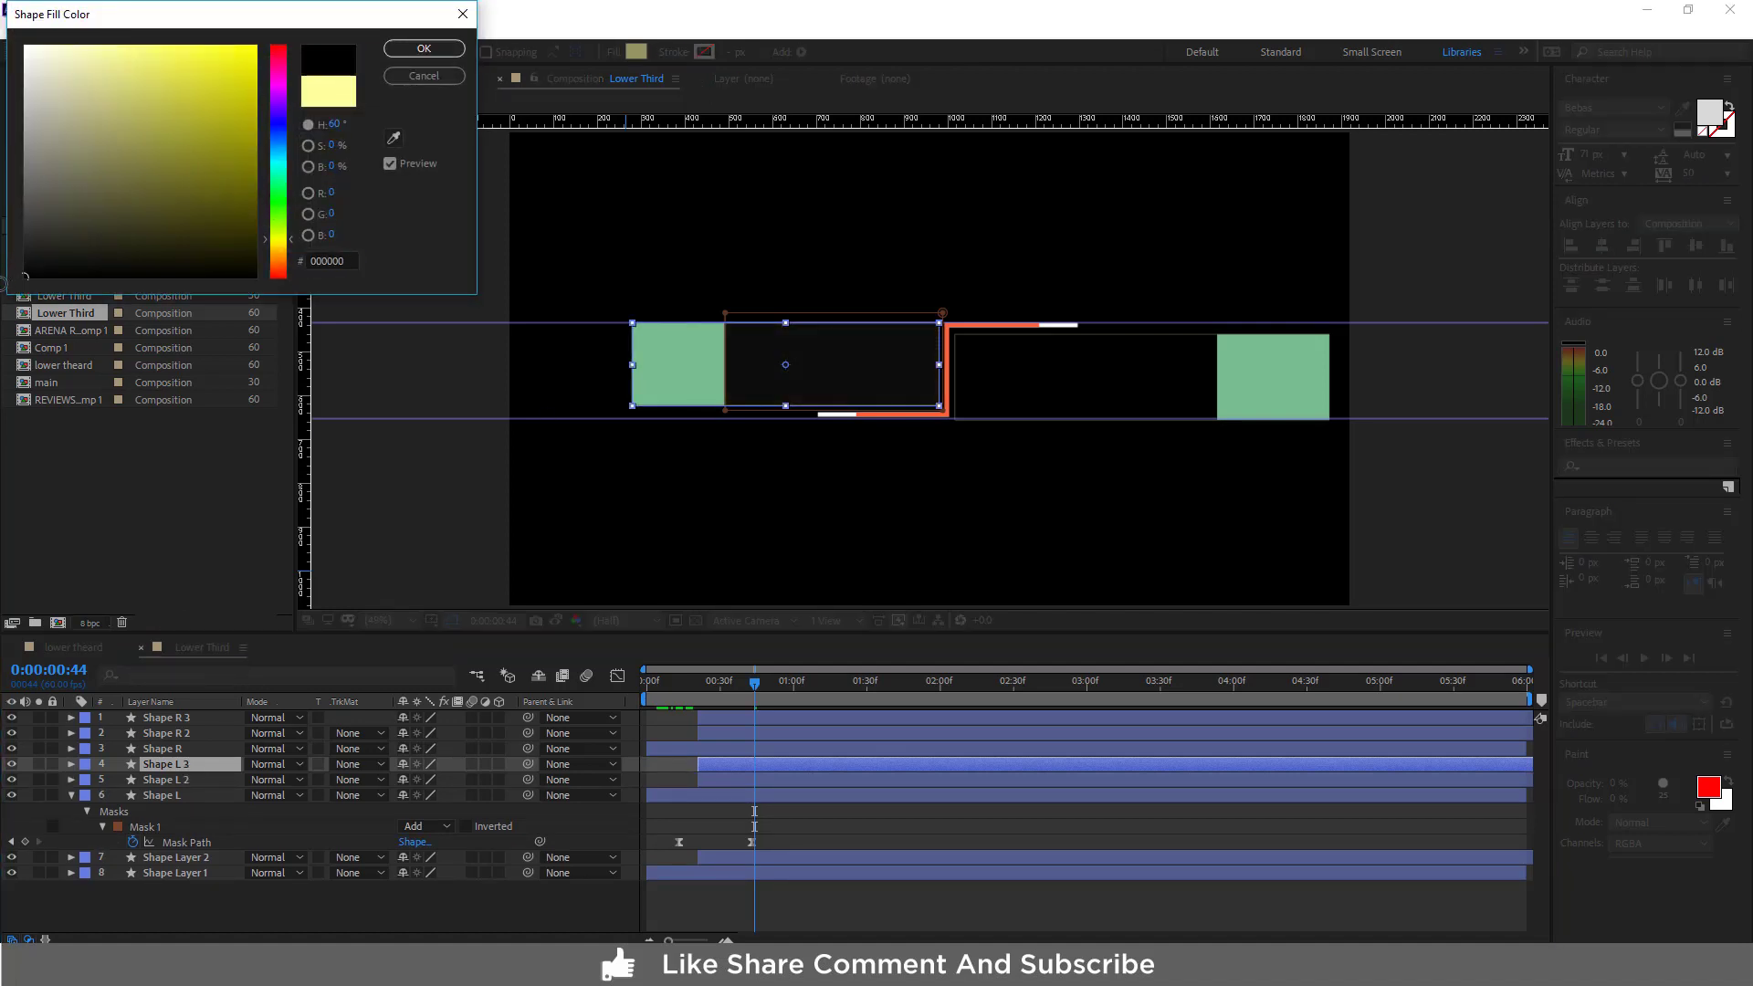
{"action": "key", "text": "Return"}
{"action": "left_click", "coordinate": [427, 52]}
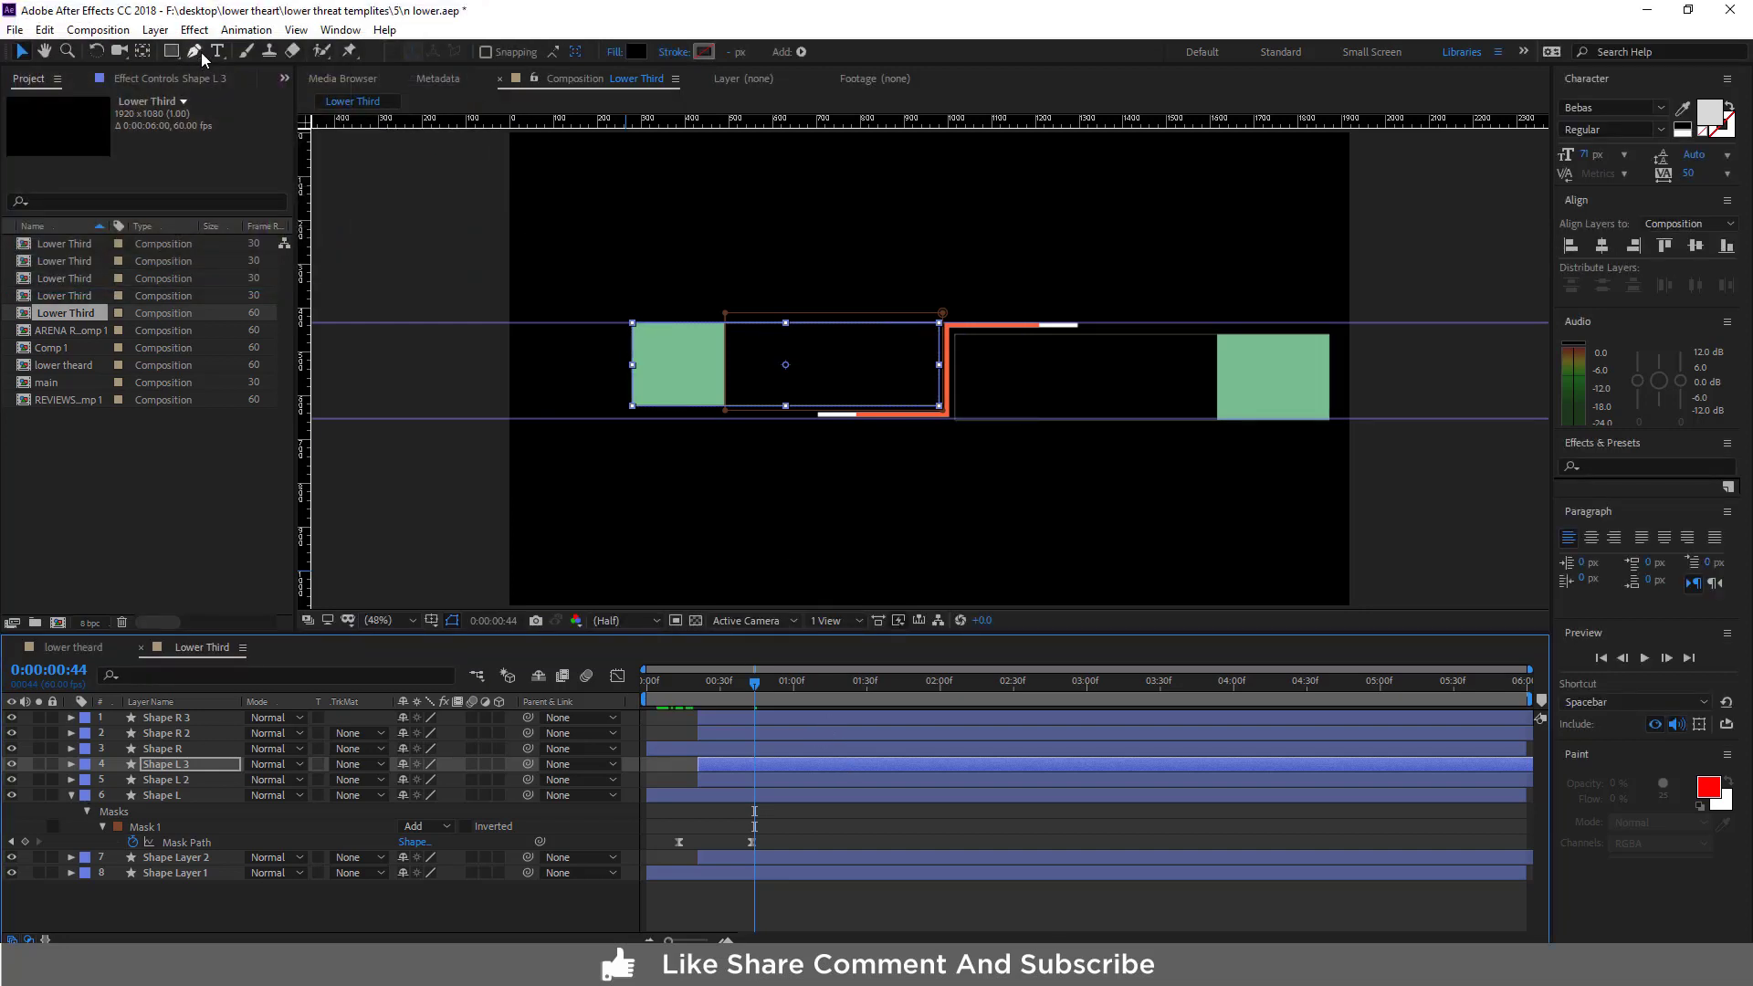
{"action": "left_click", "coordinate": [218, 53]}
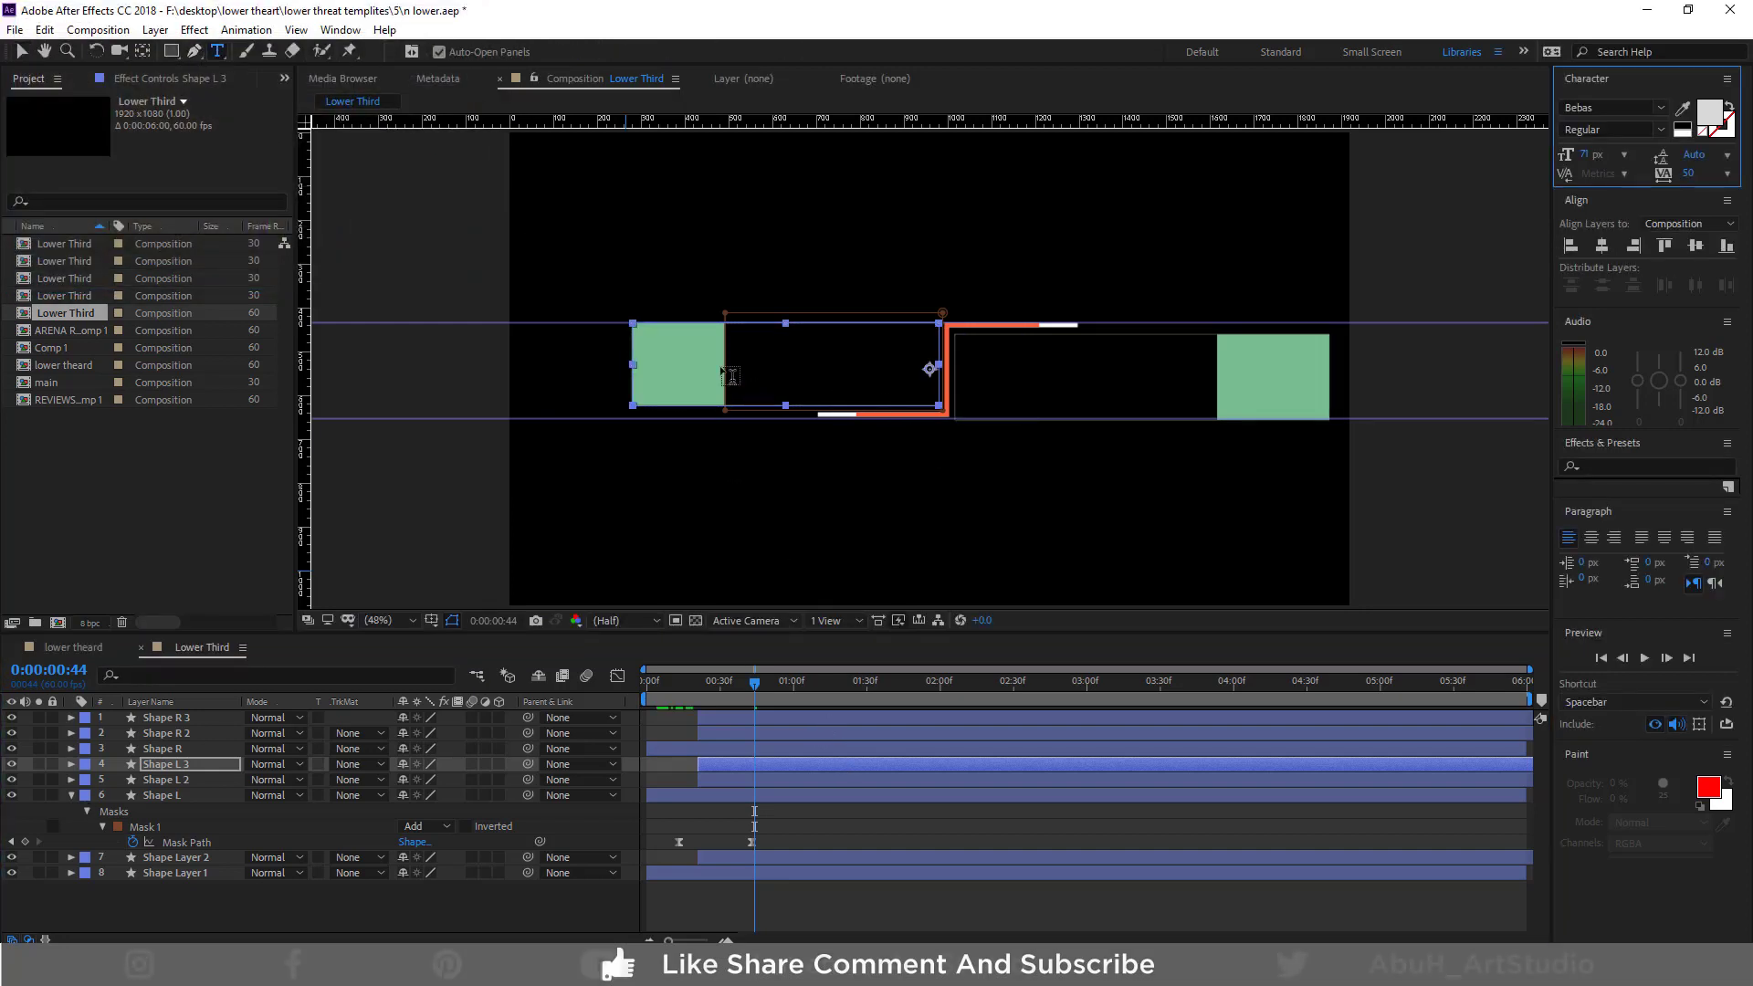
Create an 'ARENA REVIEWS' text layer over the right bar and move it to the top of the stack
{"action": "left_click", "coordinate": [656, 356]}
{"action": "type", "text": "ARENA REVIEWS"}
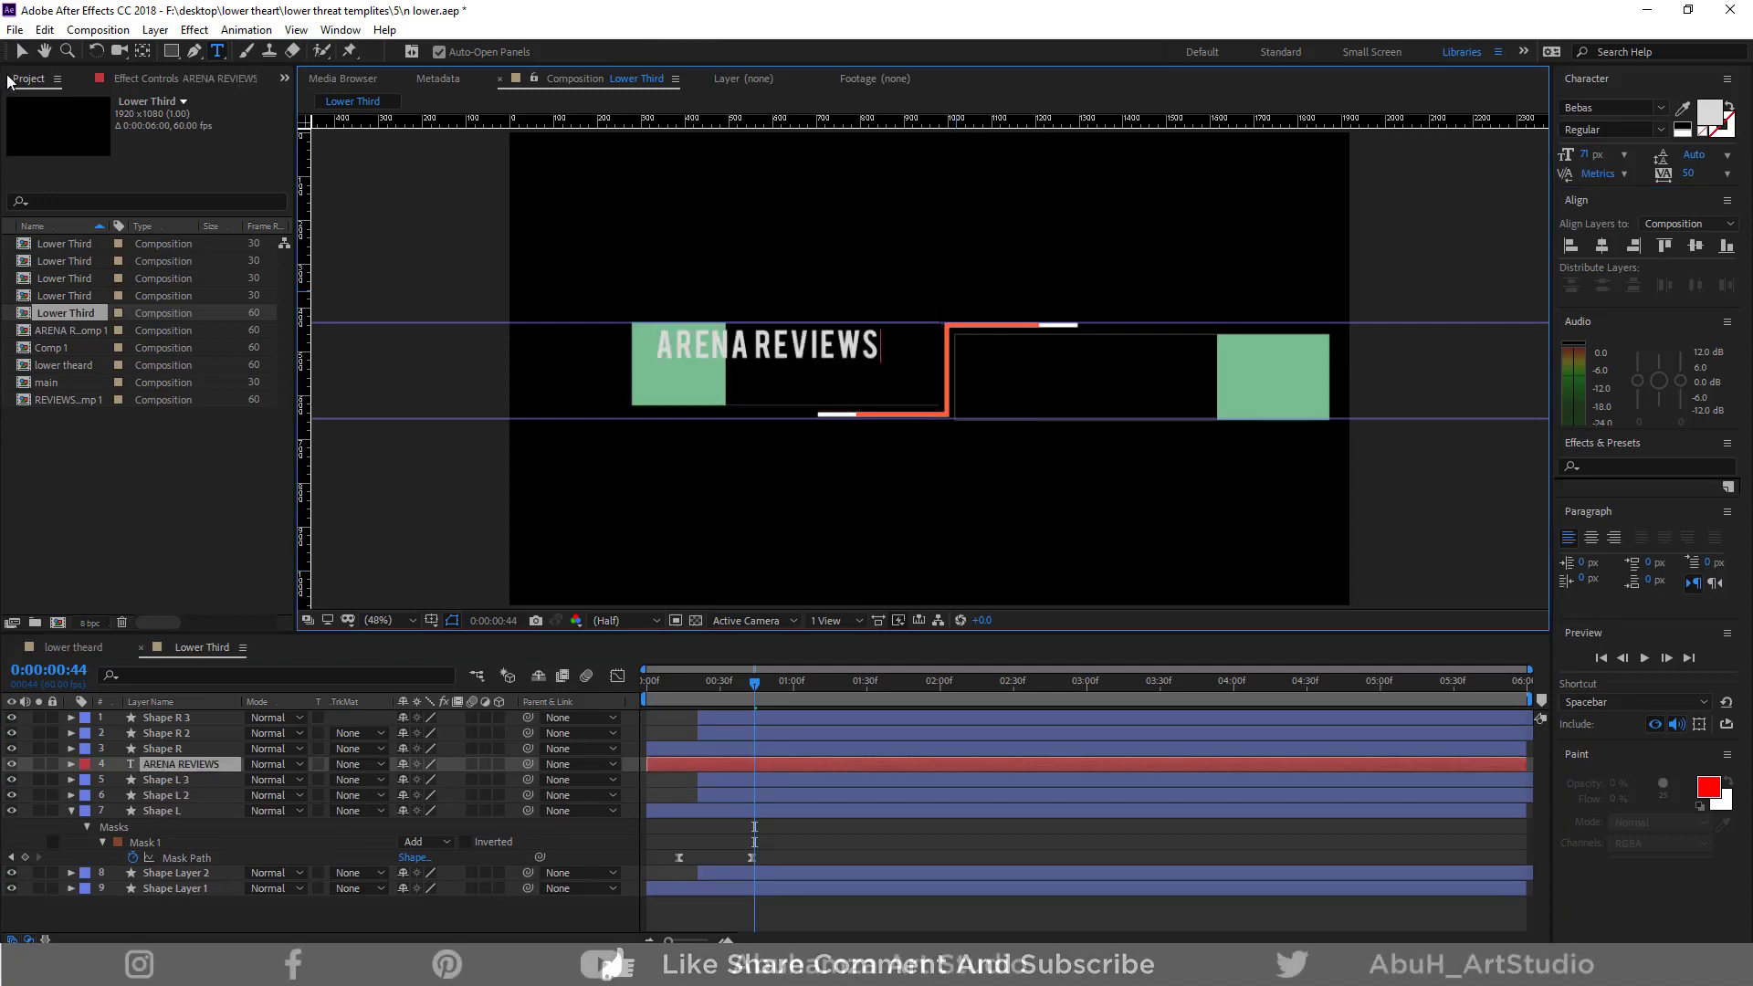
{"action": "left_click", "coordinate": [22, 51]}
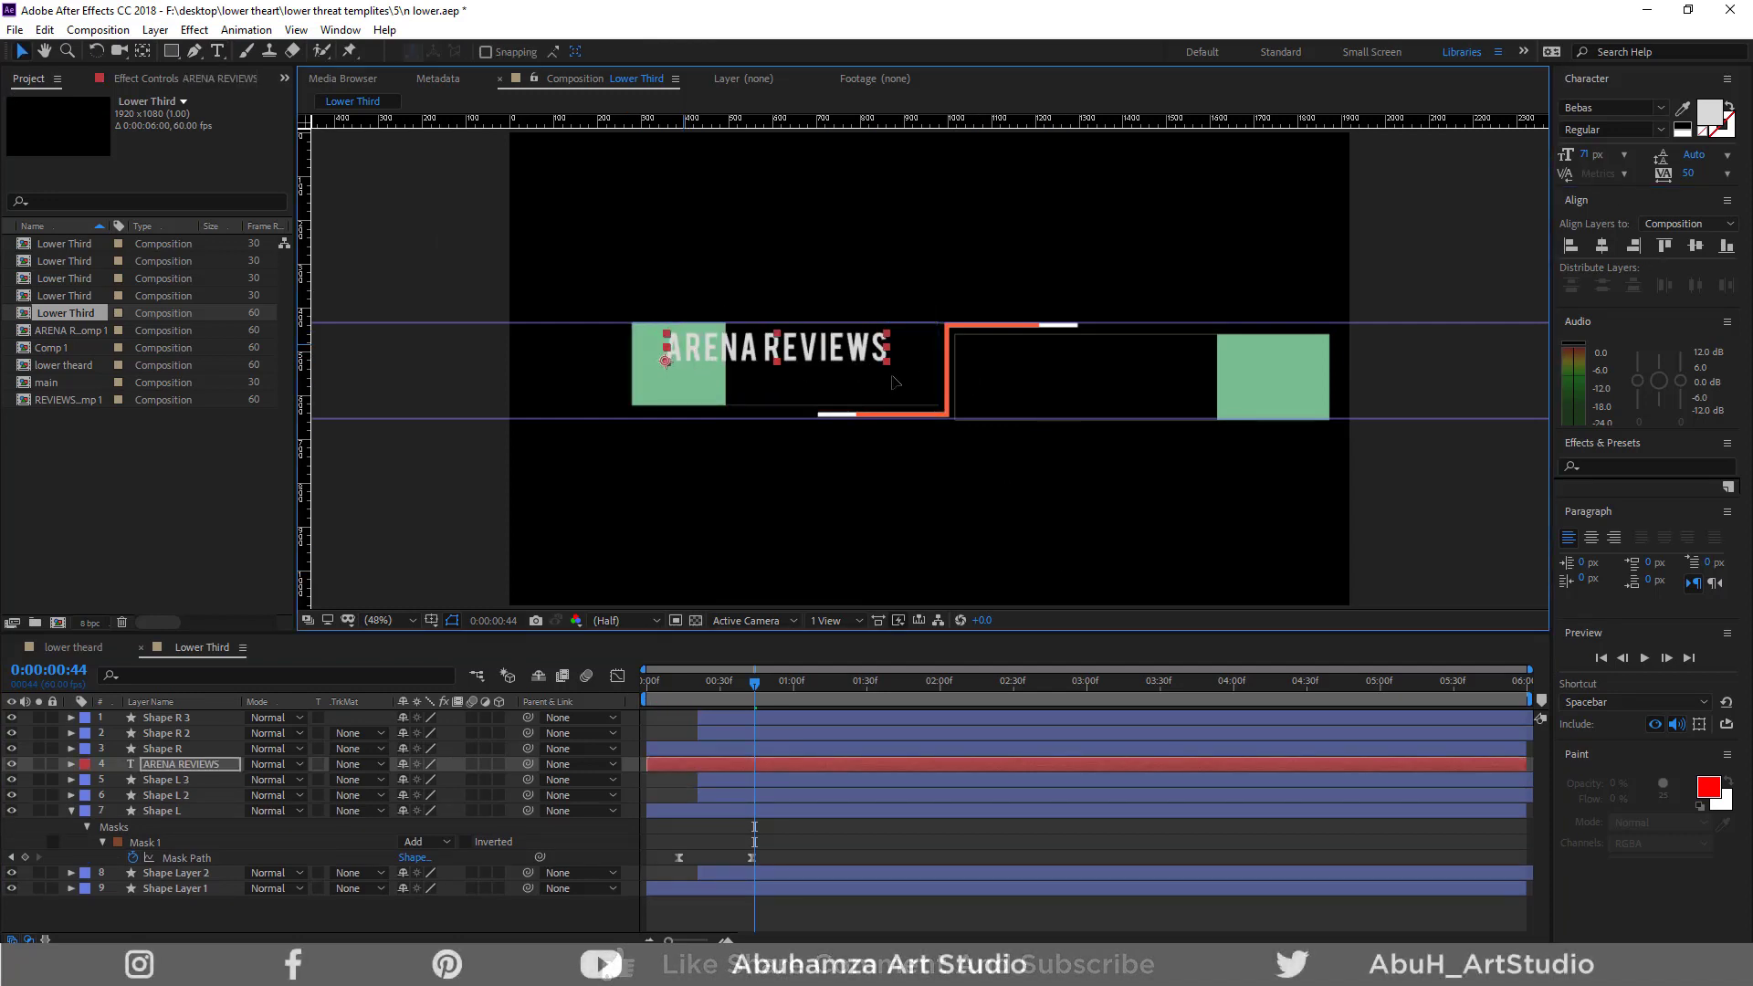
{"action": "left_click_drag", "start_coordinate": [683, 345], "coordinate": [1036, 382]}
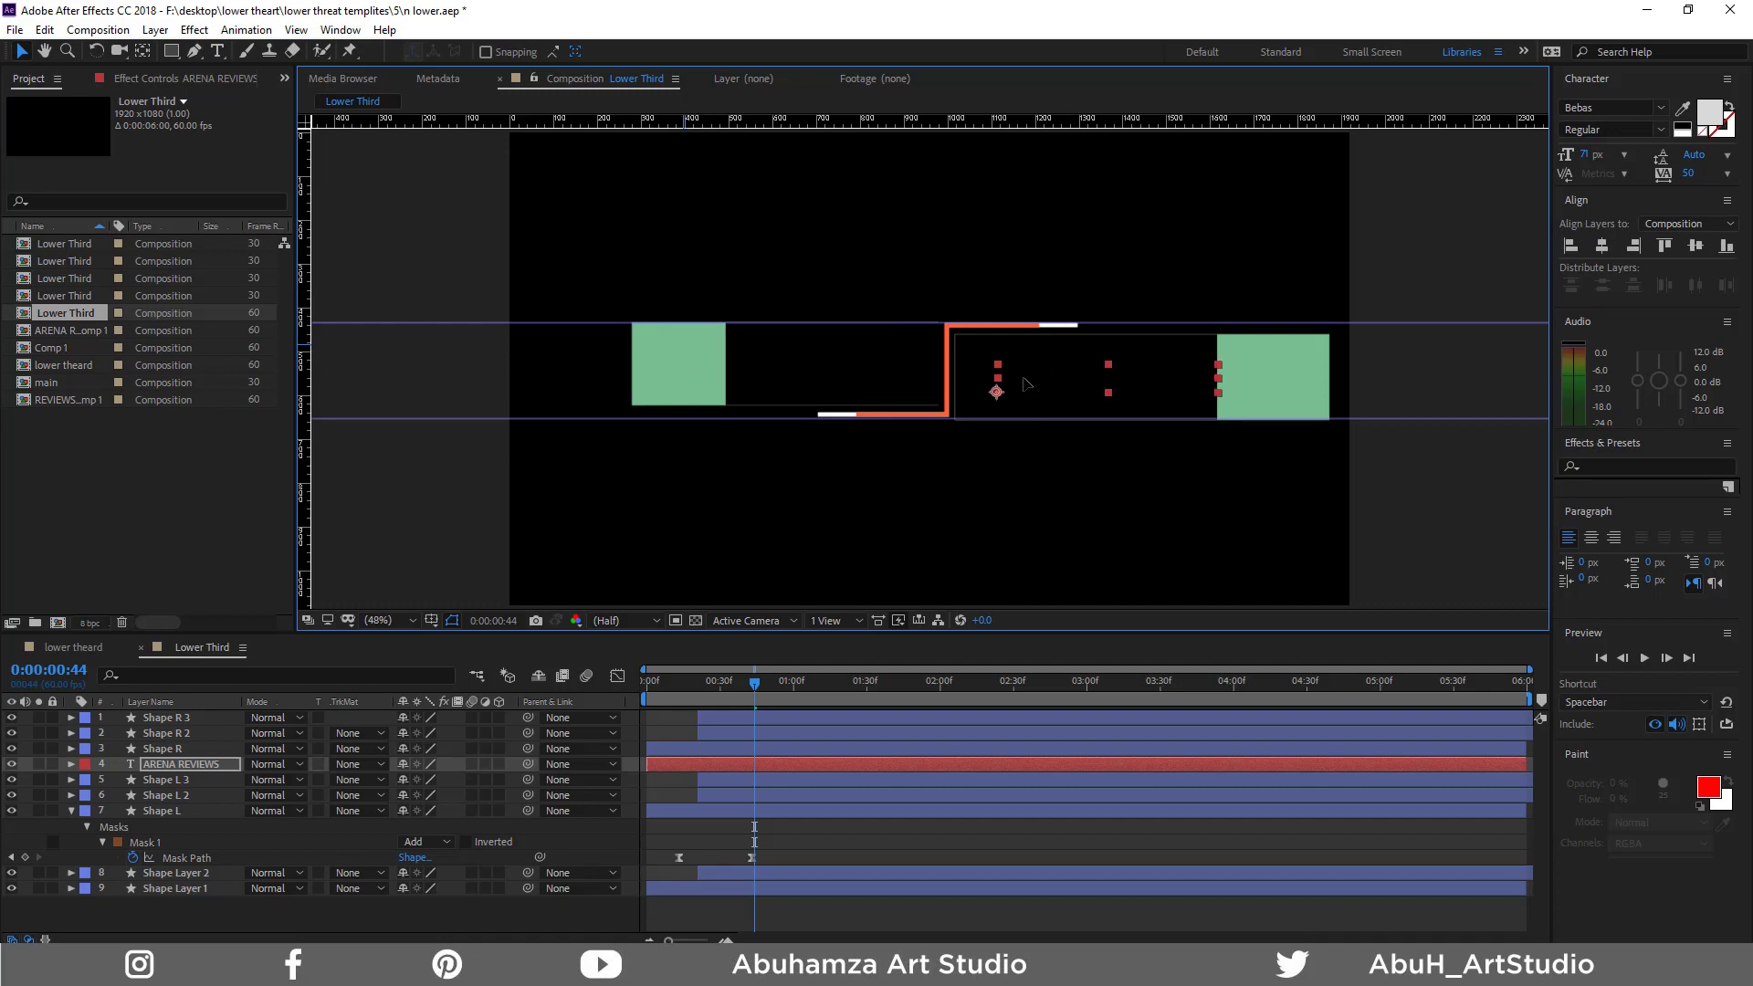
{"action": "left_click_drag", "start_coordinate": [226, 765], "coordinate": [229, 714]}
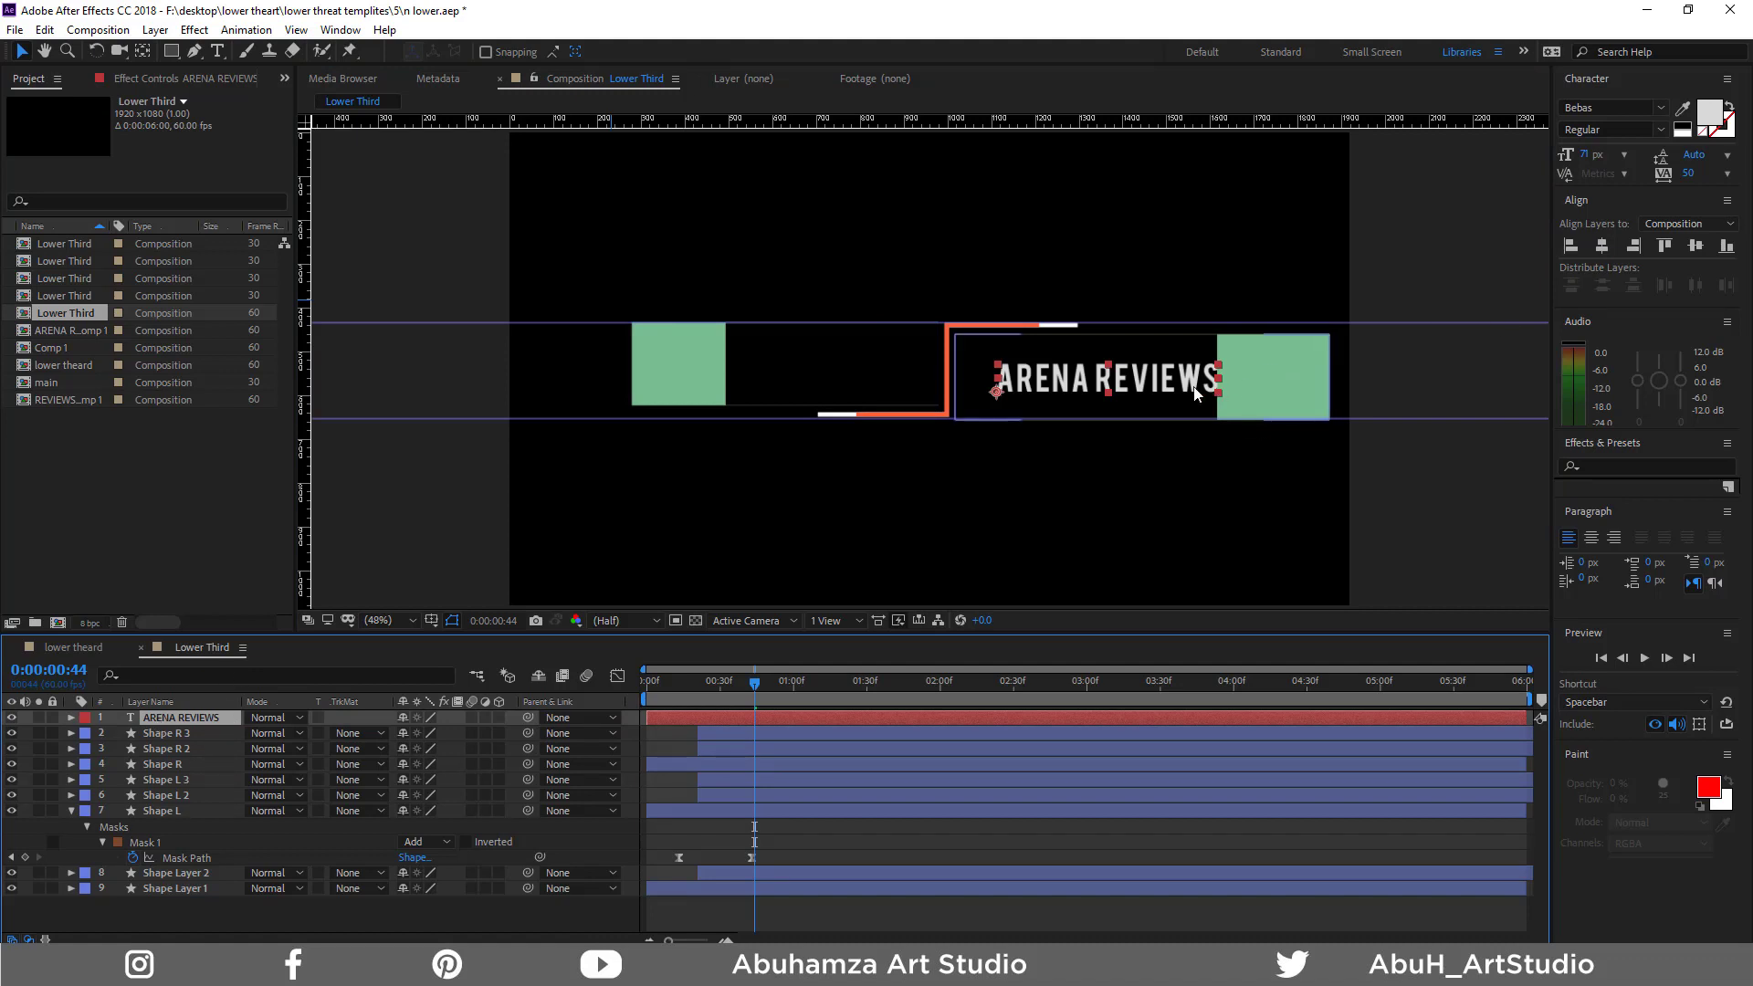
Enlarge ARENA REVIEWS to 107 px and fine-tune its position within the right bar
{"action": "left_click", "coordinate": [1118, 384]}
{"action": "double_click", "coordinate": [1119, 383]}
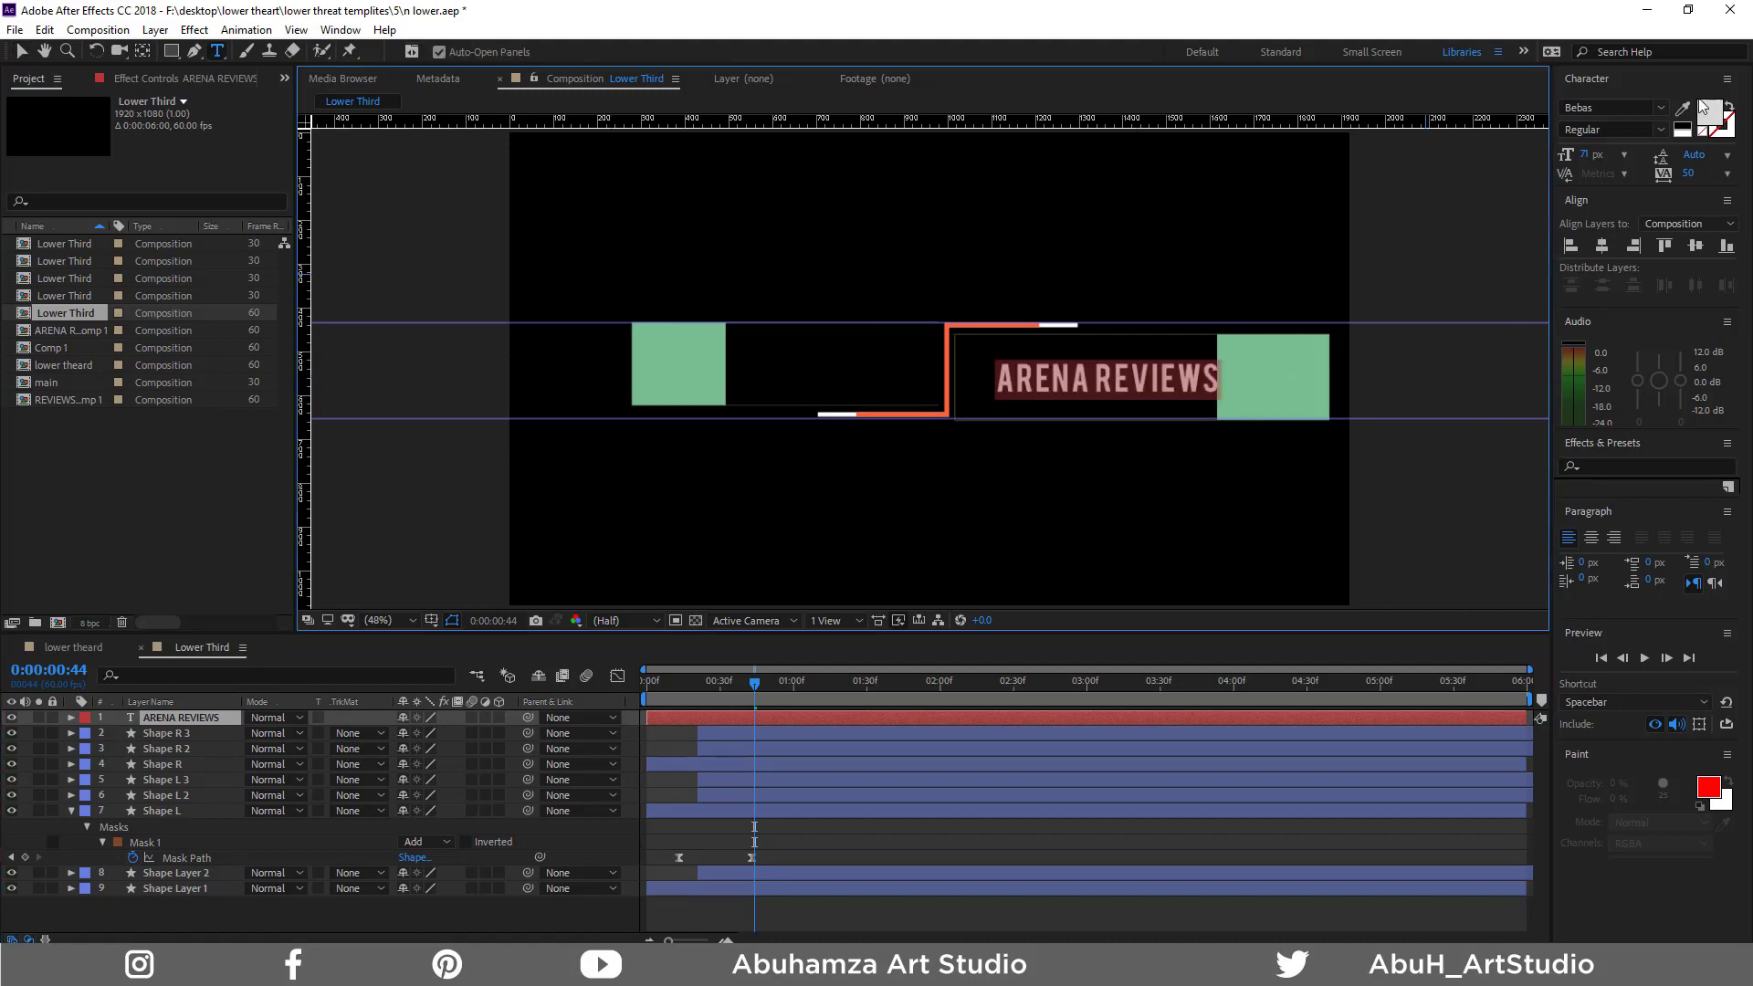
{"action": "left_click_drag", "start_coordinate": [1584, 162], "coordinate": [1617, 155]}
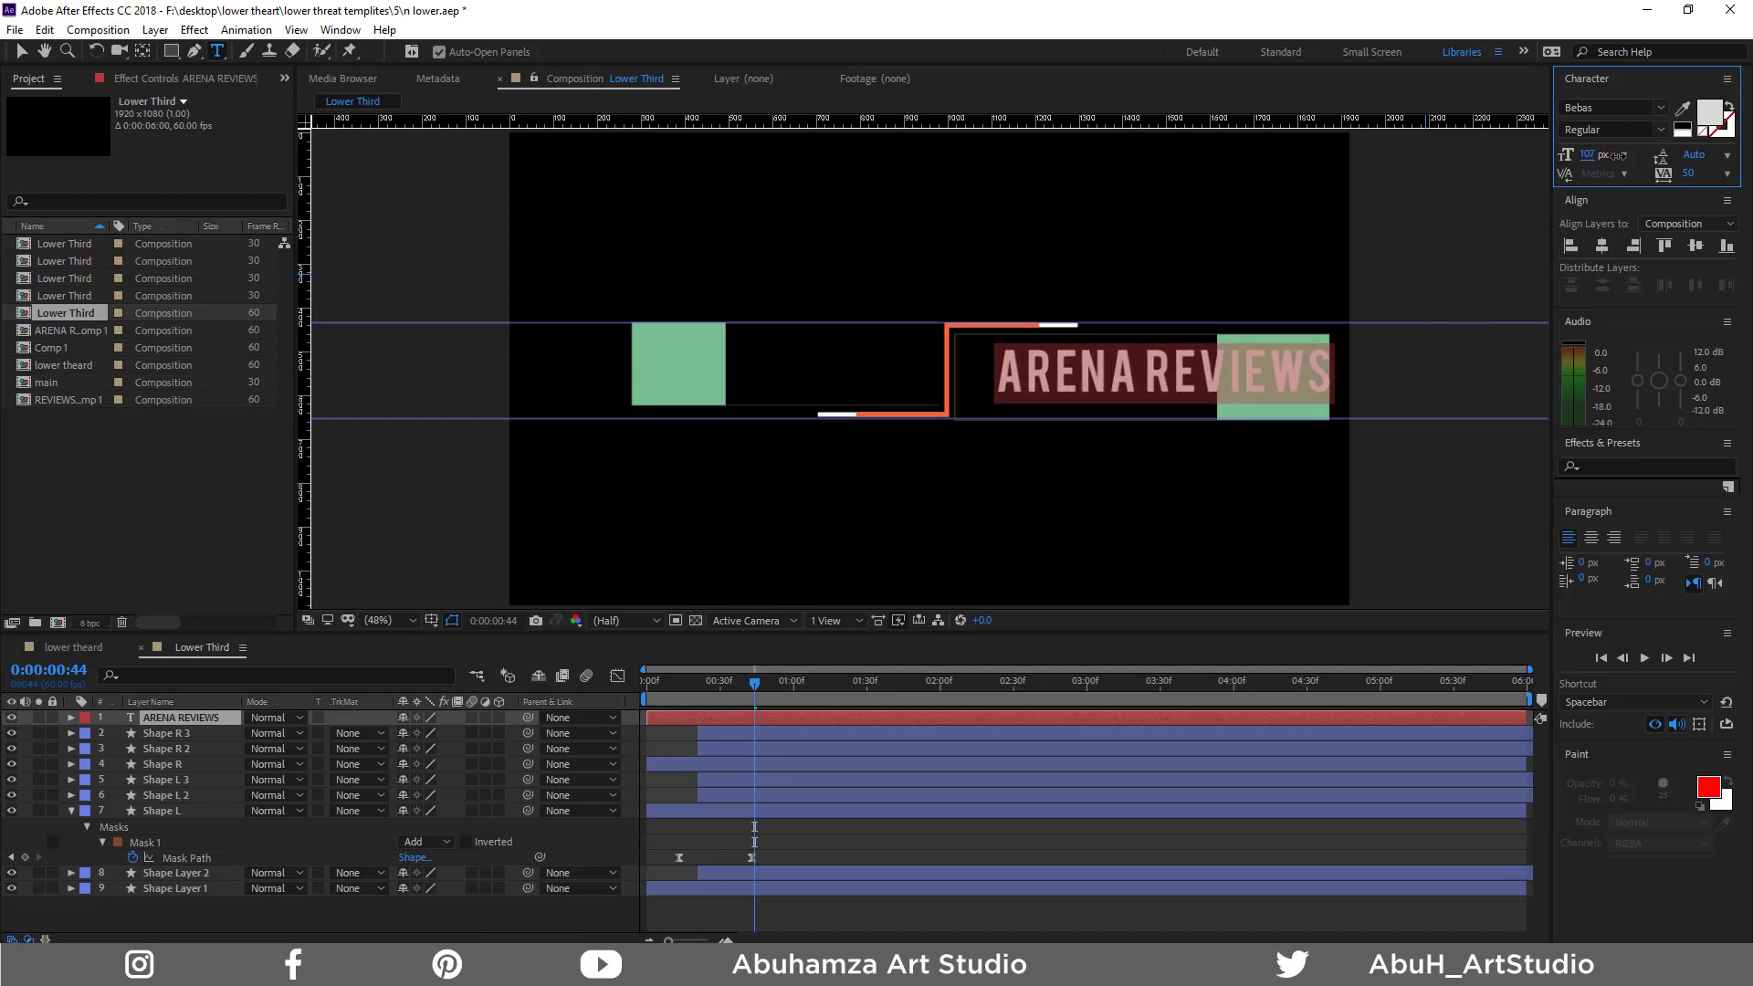
{"action": "left_click", "coordinate": [20, 51]}
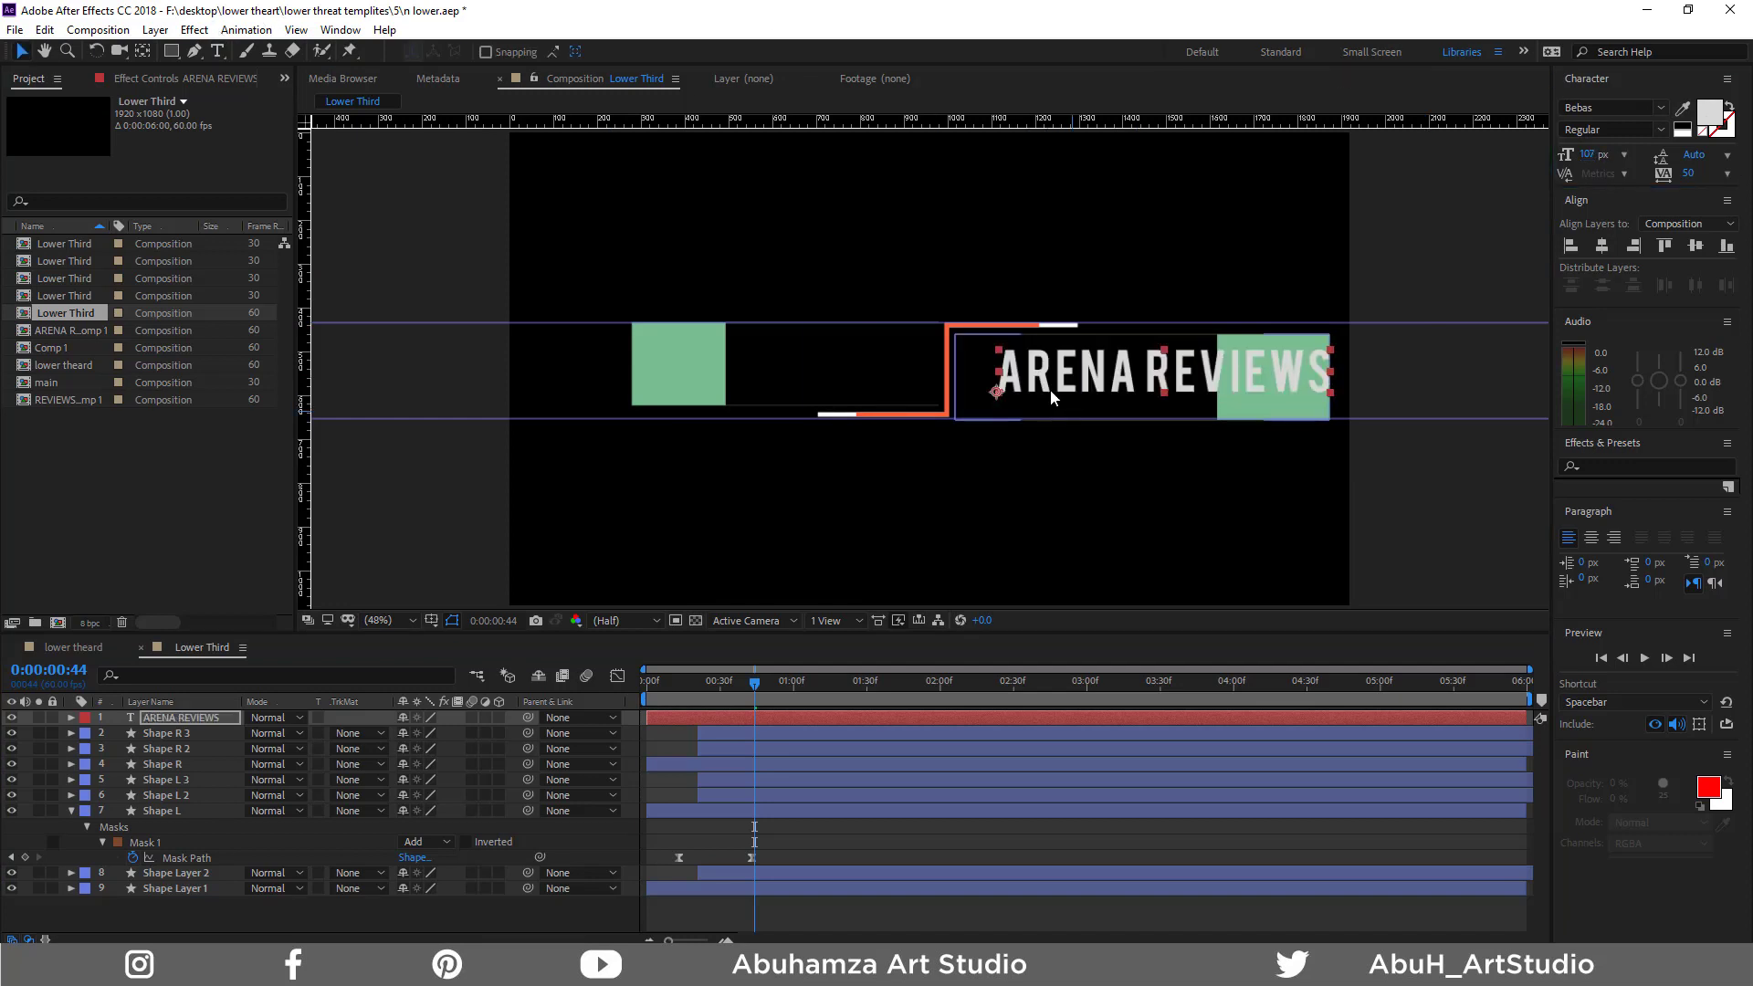
{"action": "left_click_drag", "start_coordinate": [1015, 385], "coordinate": [989, 386]}
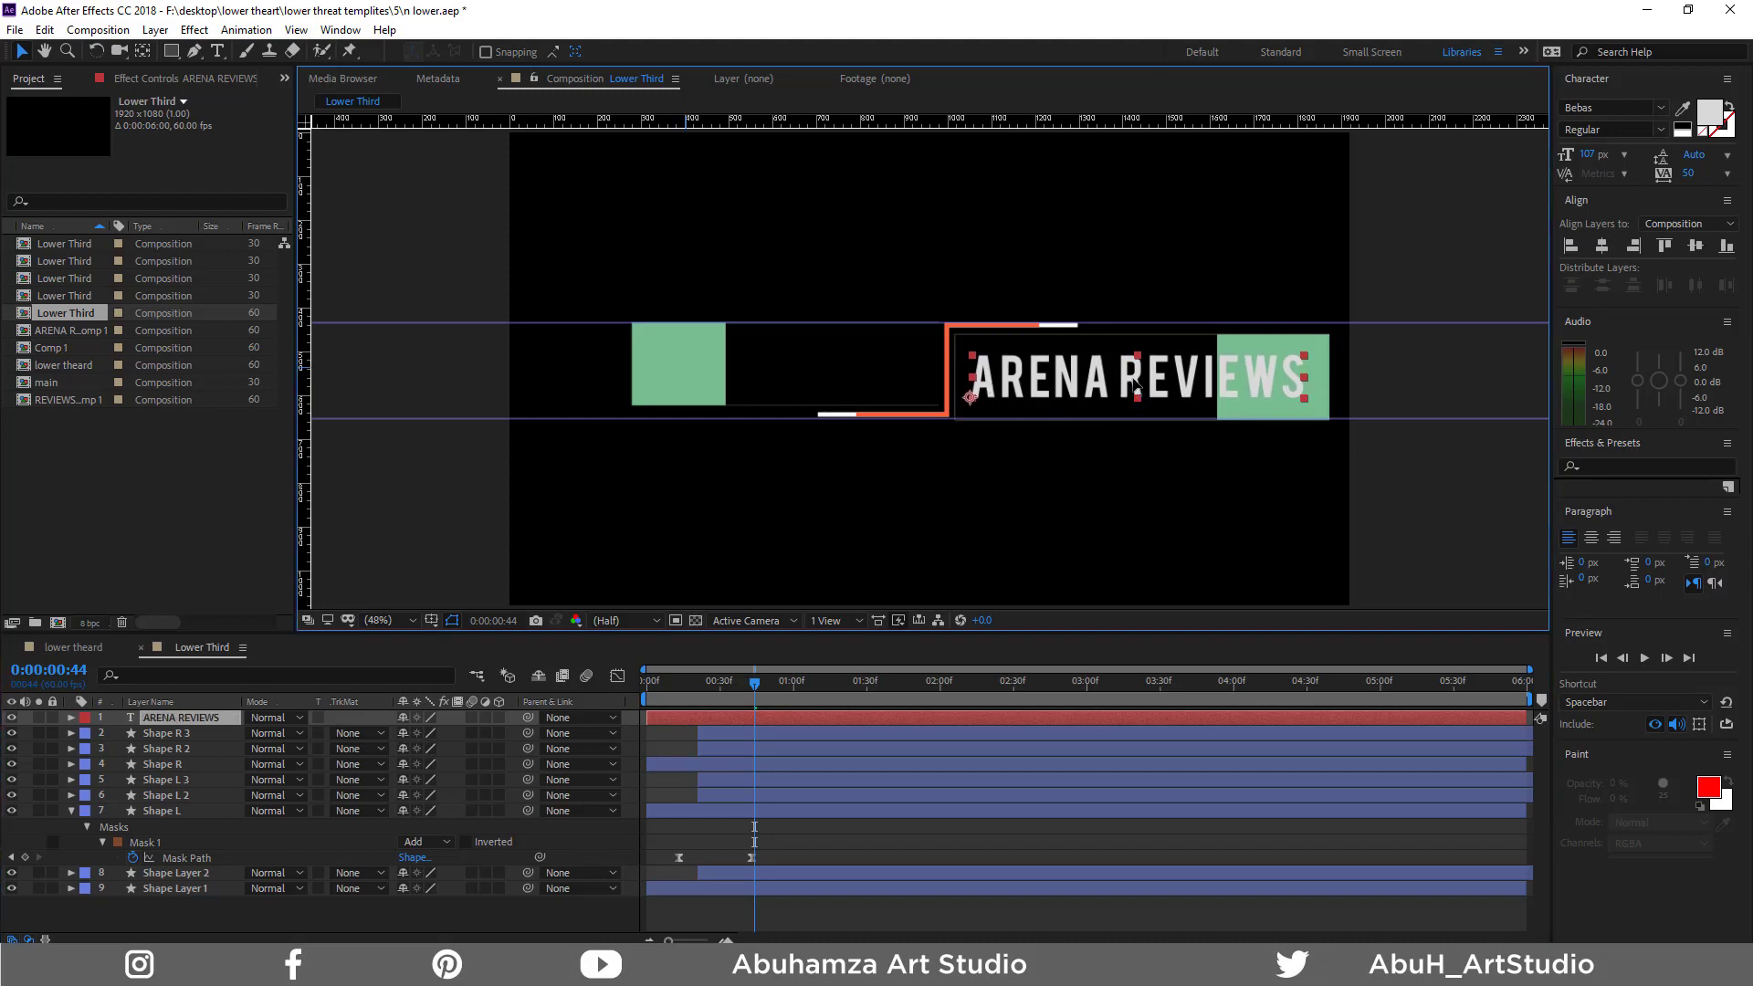
{"action": "key", "text": "Right"}
{"action": "key", "text": "Right"}
{"action": "key", "text": "Right"}
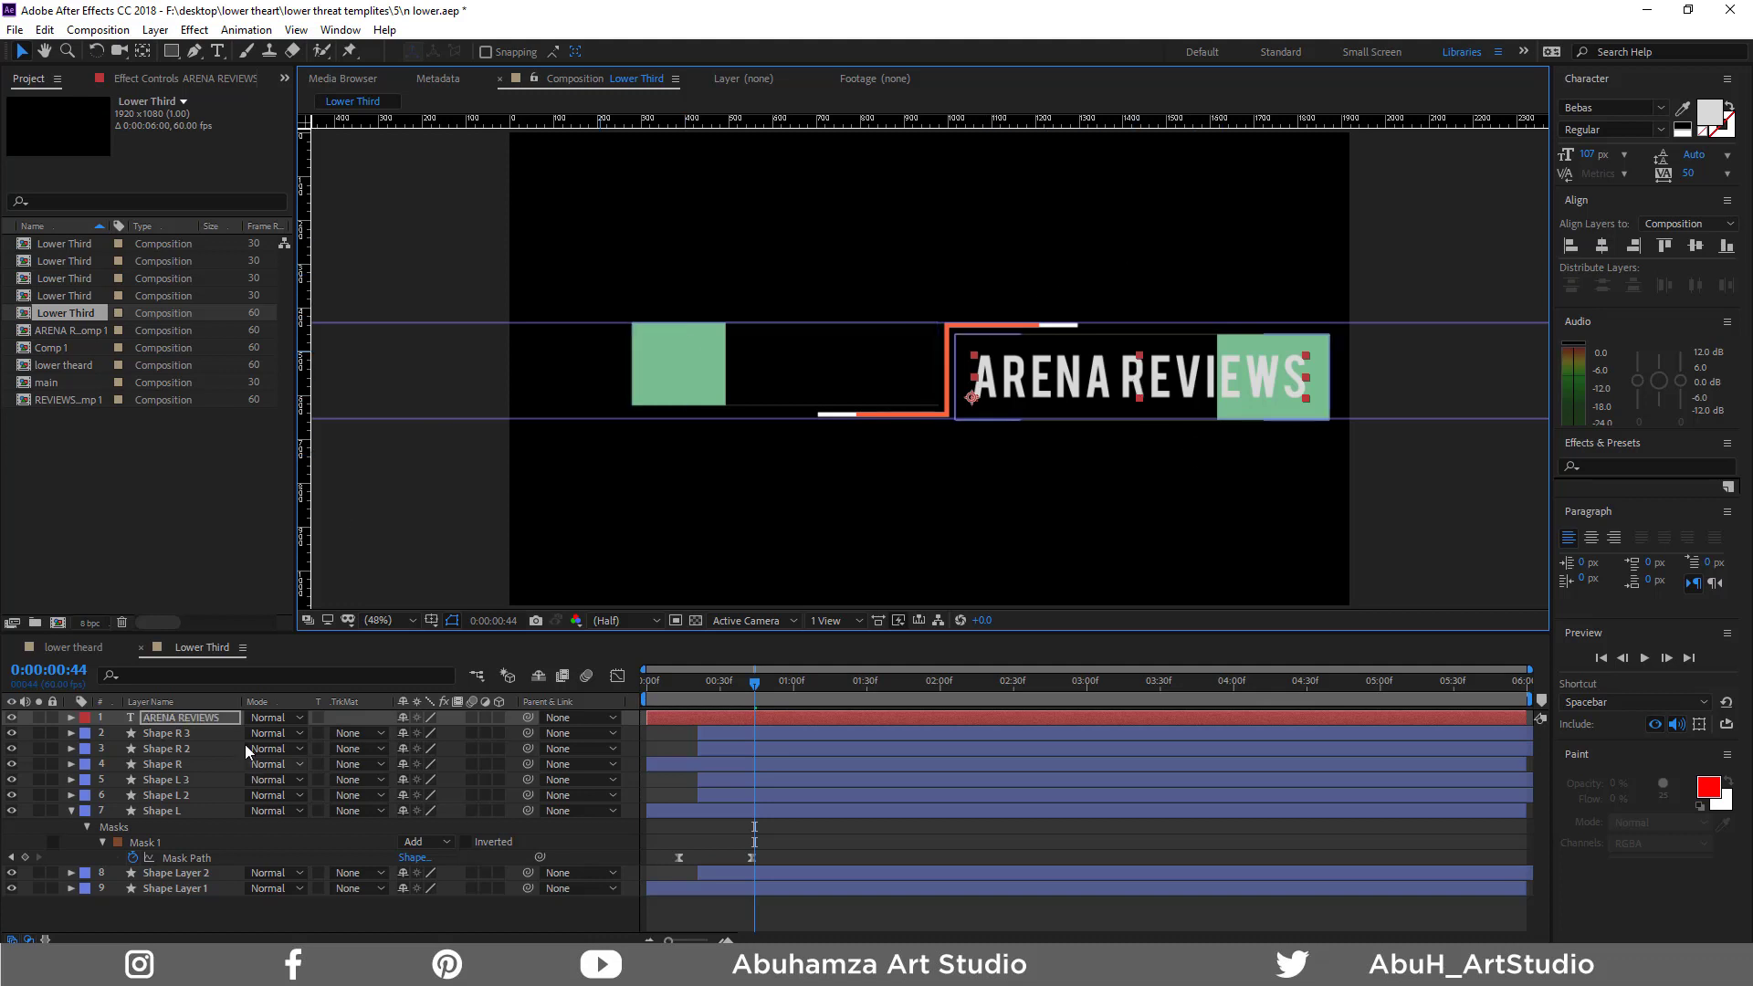
Give Shape R 3 an Alpha Matte of 'ARENA REVIEWS' and start the layer at 0:00:00:43
{"action": "left_click", "coordinate": [188, 732]}
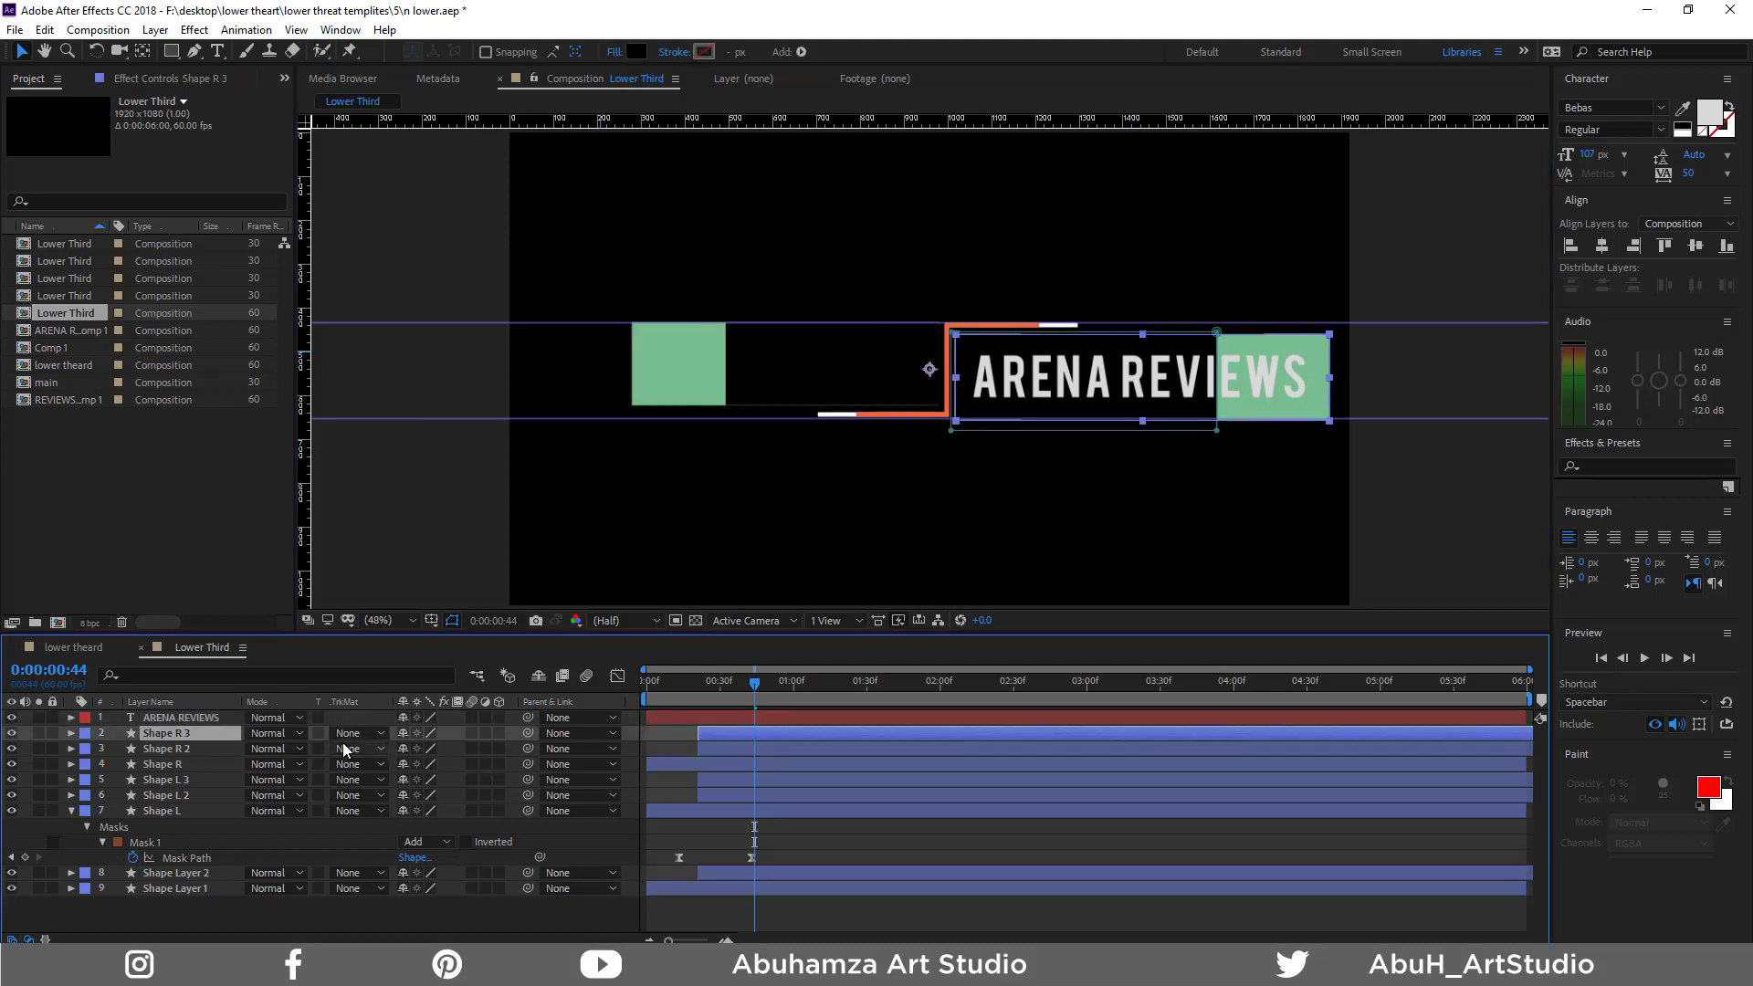
{"action": "left_click", "coordinate": [382, 732]}
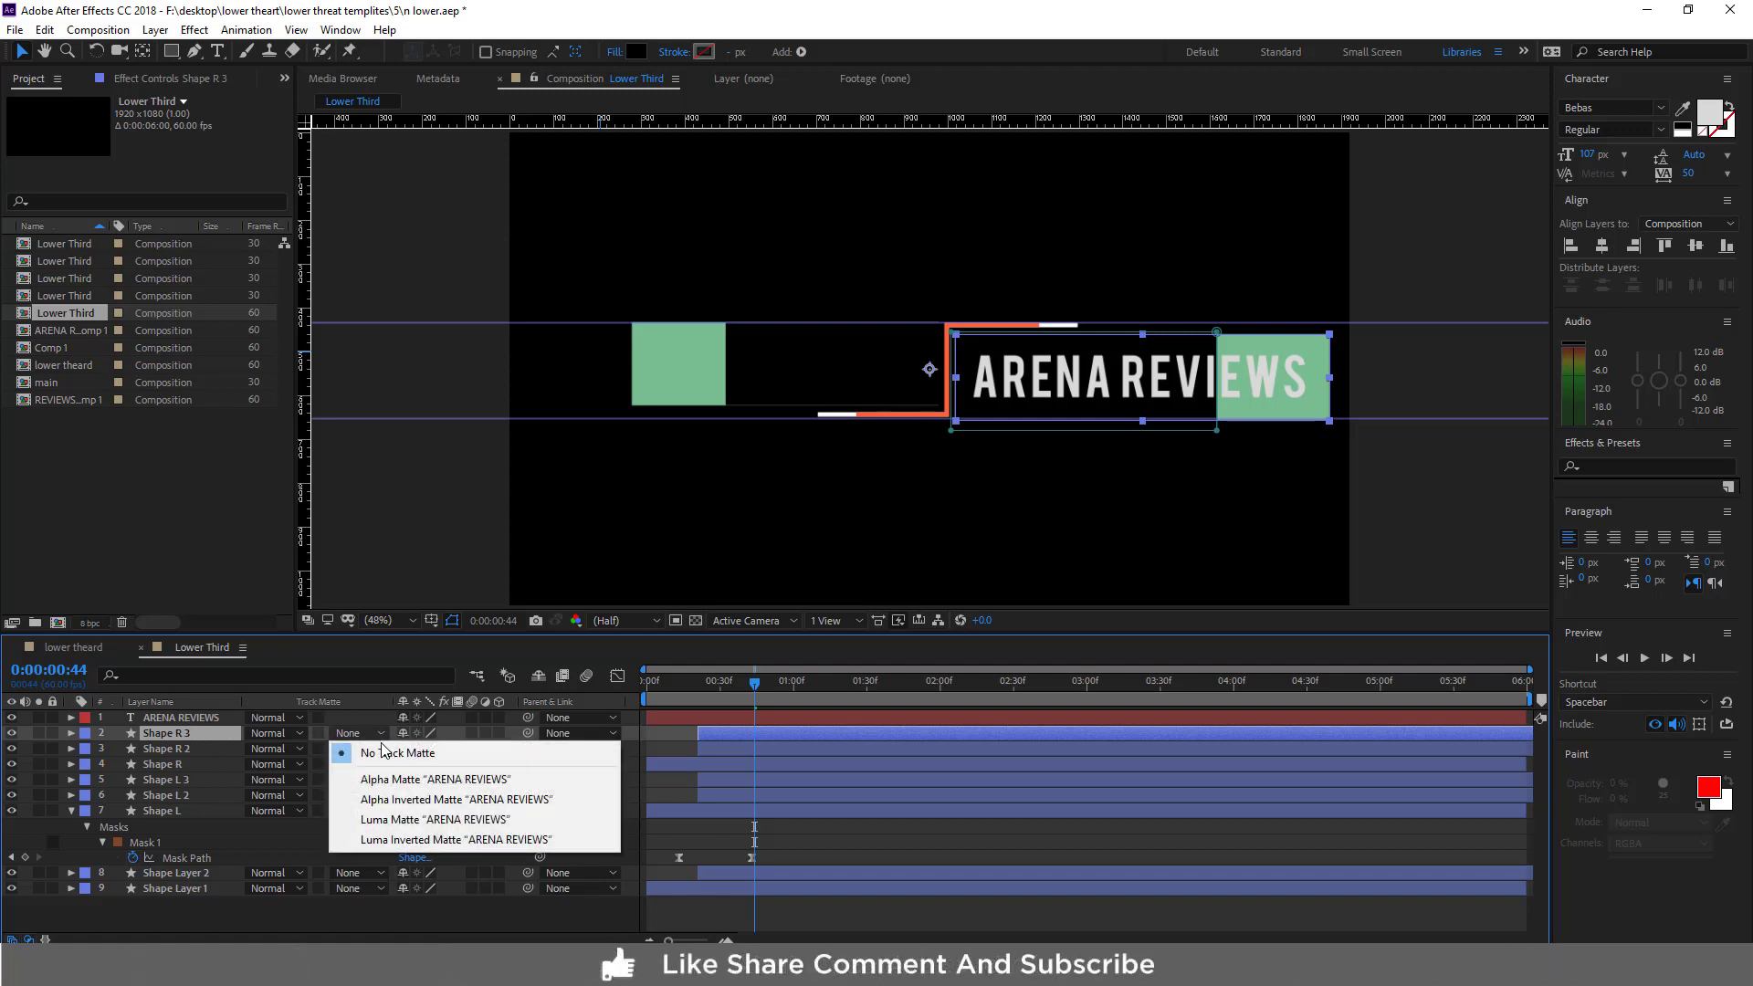
{"action": "left_click", "coordinate": [390, 781]}
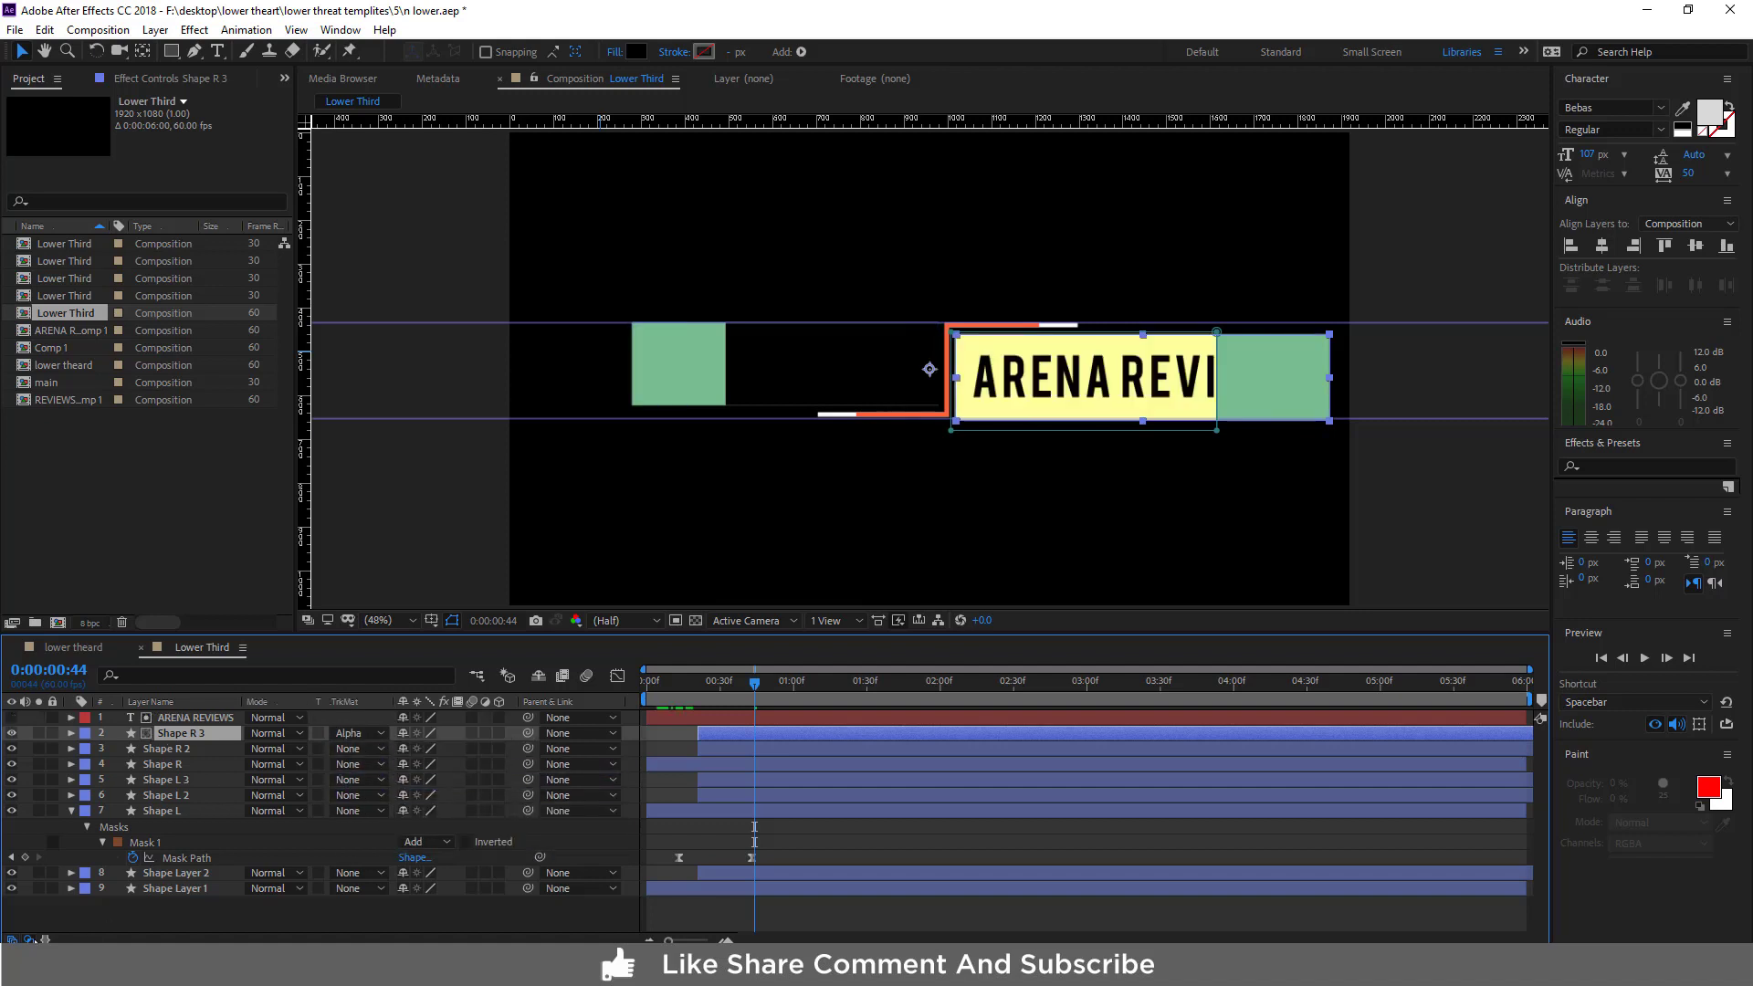
{"action": "left_click", "coordinate": [29, 939]}
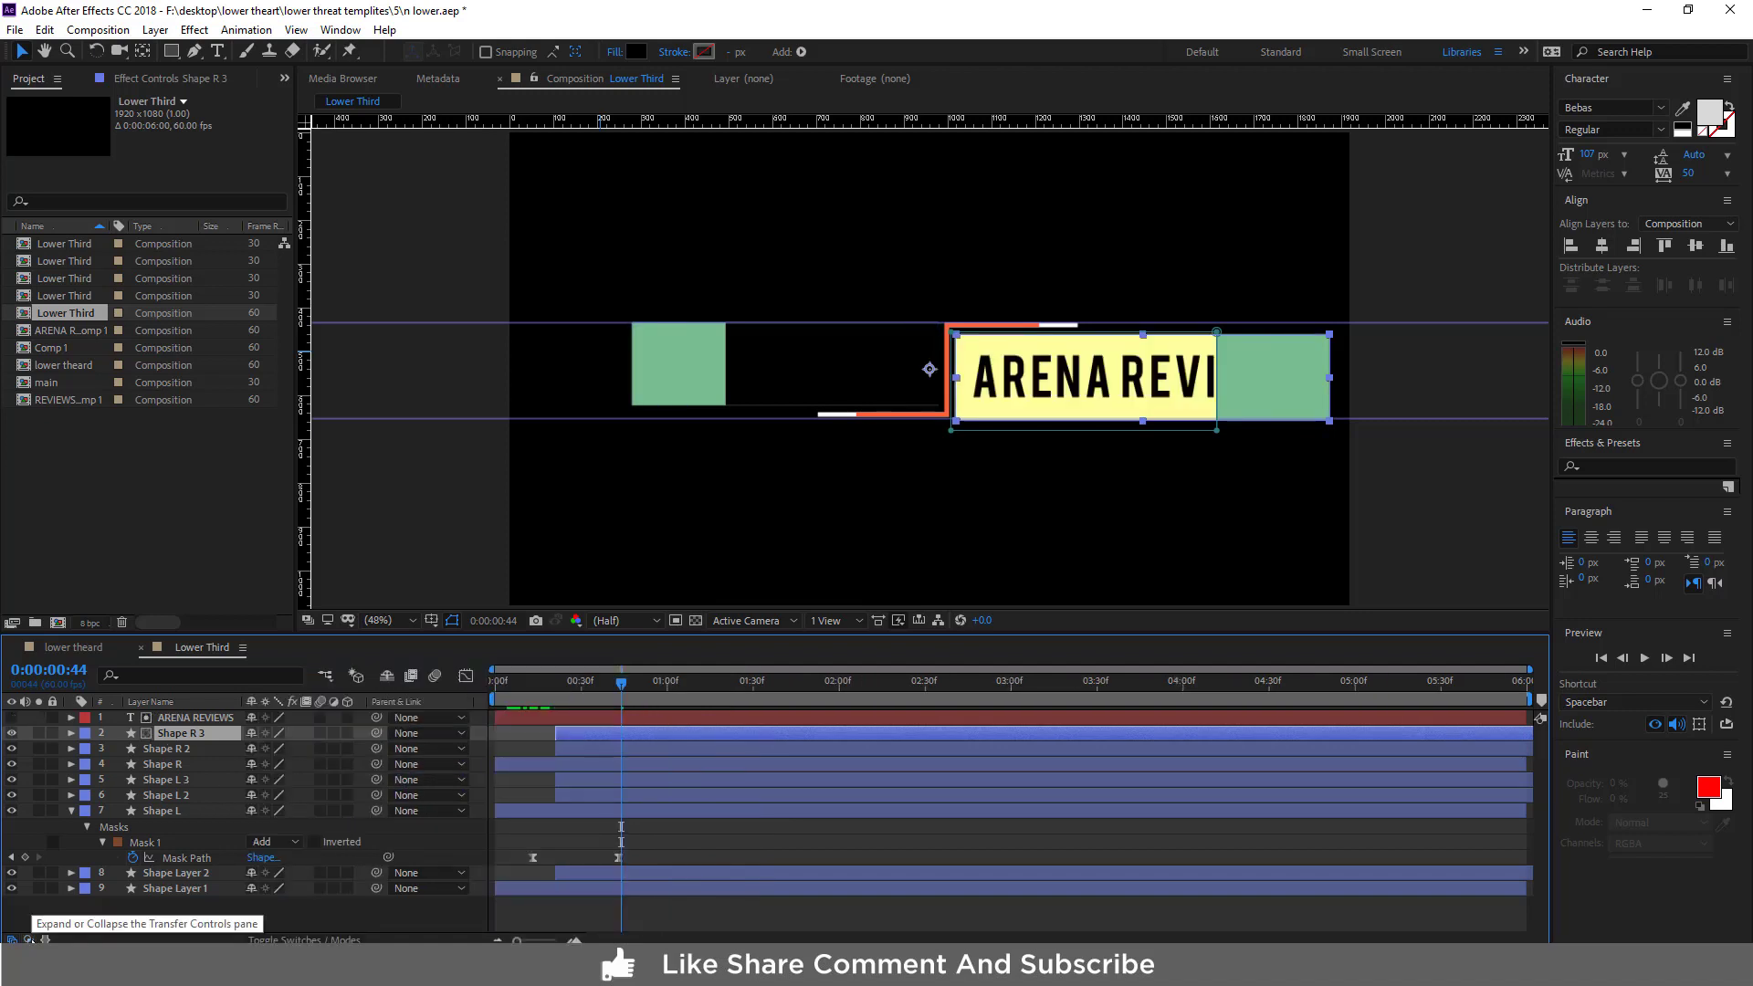
{"action": "left_click", "coordinate": [29, 939]}
{"action": "left_click", "coordinate": [30, 939]}
{"action": "left_click", "coordinate": [29, 939]}
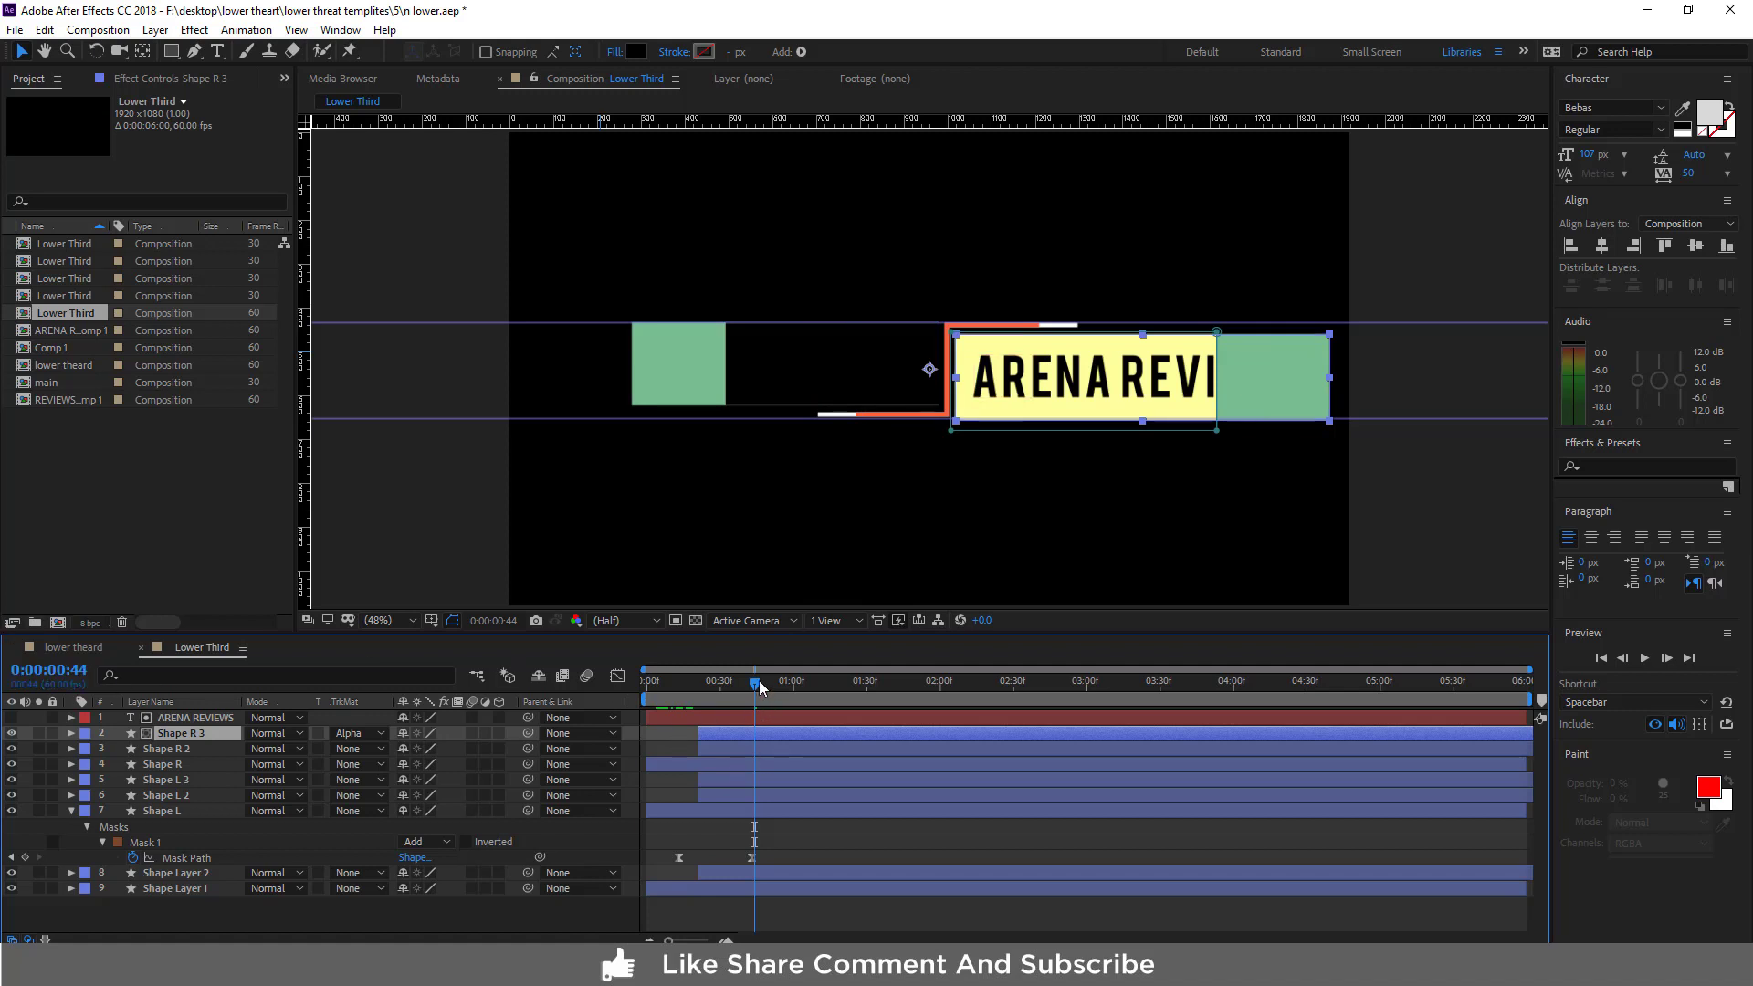
{"action": "left_click_drag", "start_coordinate": [756, 682], "coordinate": [753, 681]}
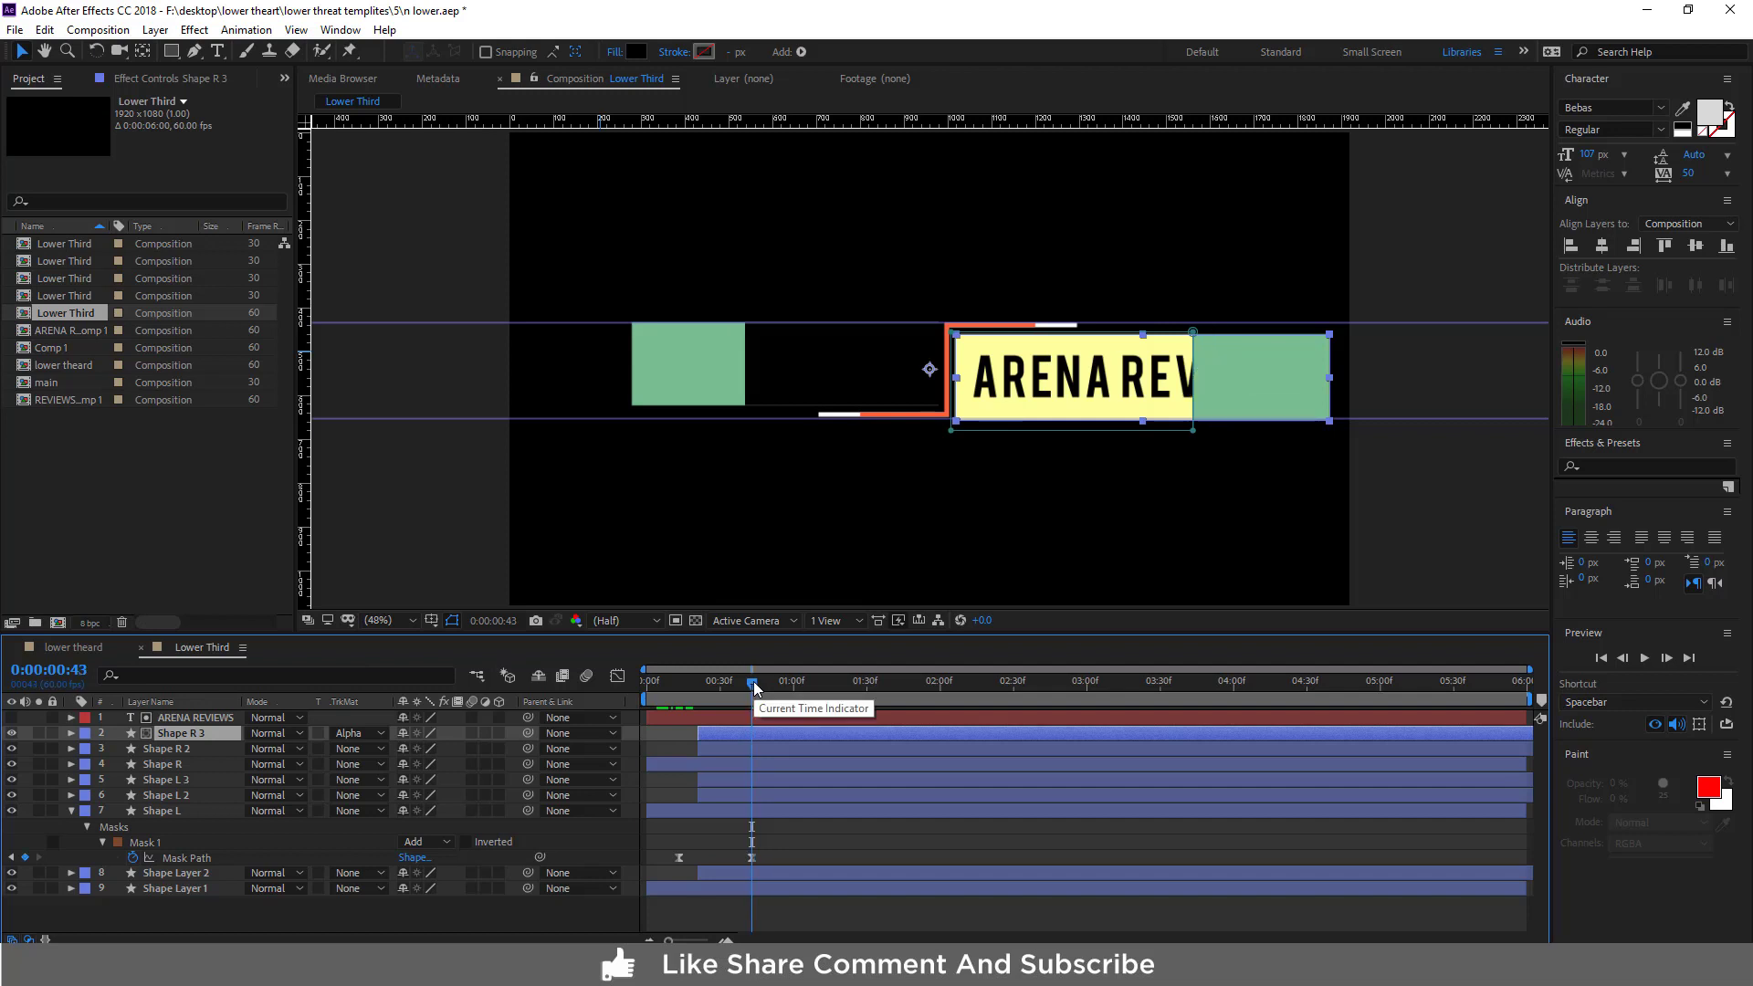
{"action": "left_click_drag", "start_coordinate": [817, 733], "coordinate": [845, 735]}
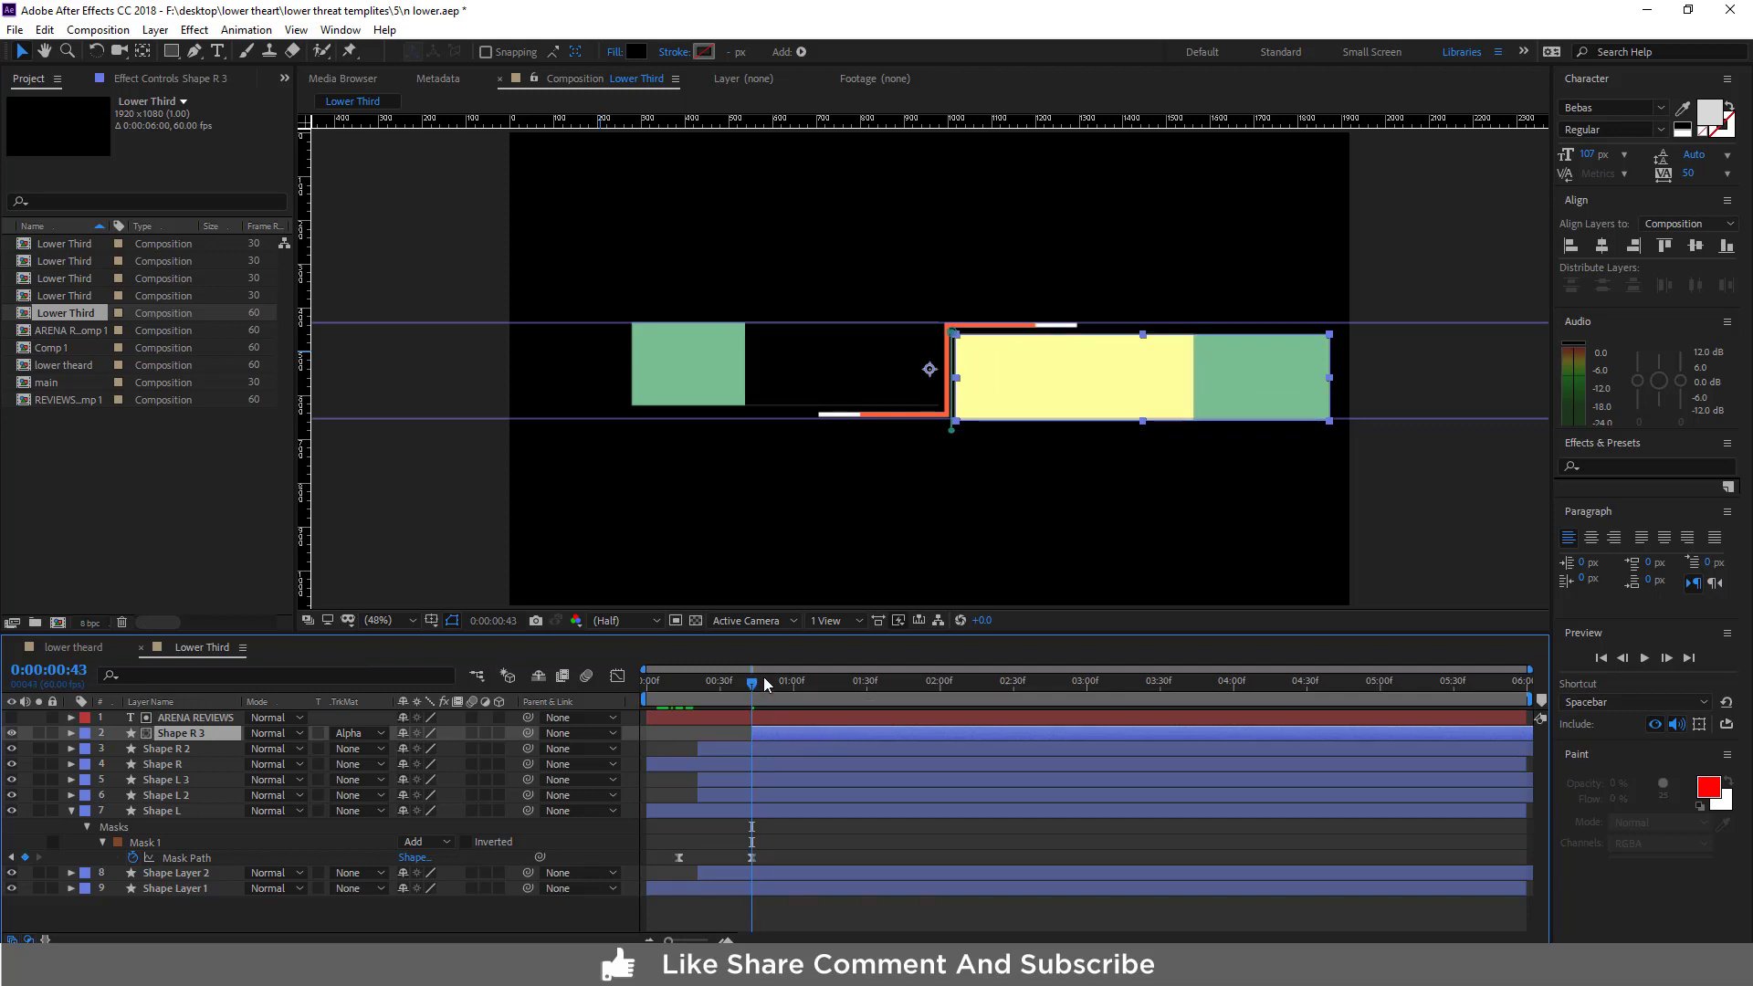
Paste a 'REVIEWS BY DESIGN' text layer in the left box and shrink it to 94 px
{"action": "left_click", "coordinate": [203, 780]}
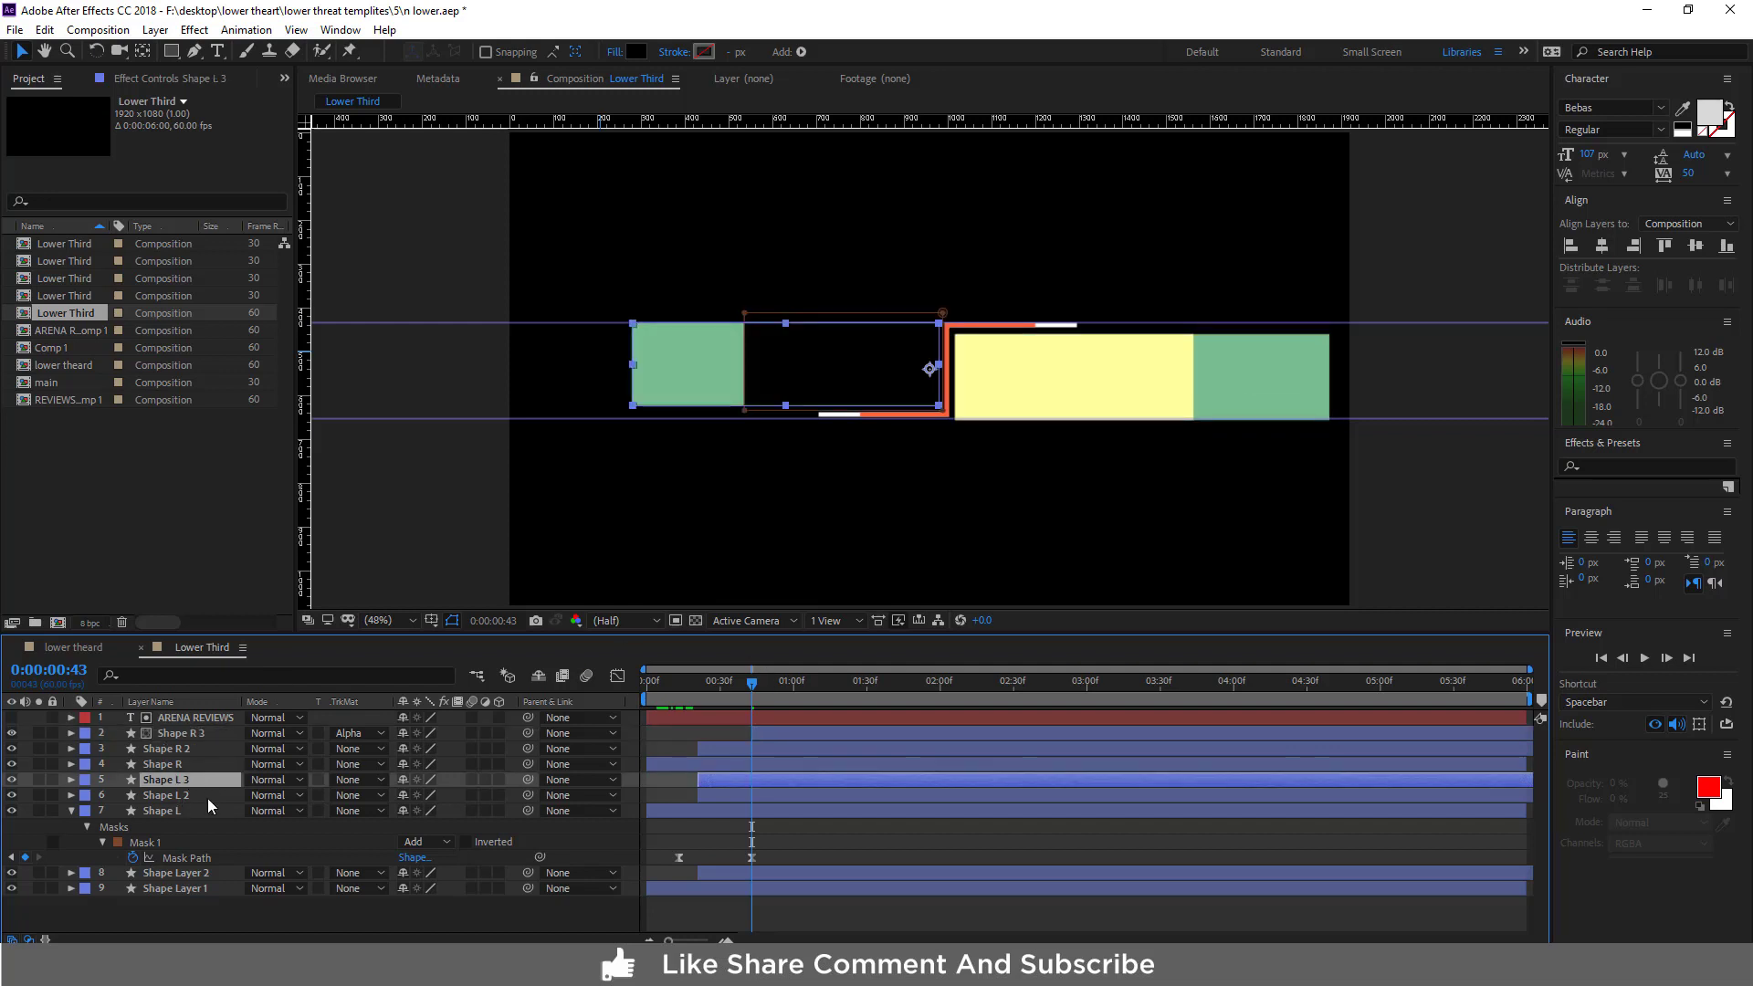
{"action": "left_click", "coordinate": [217, 51]}
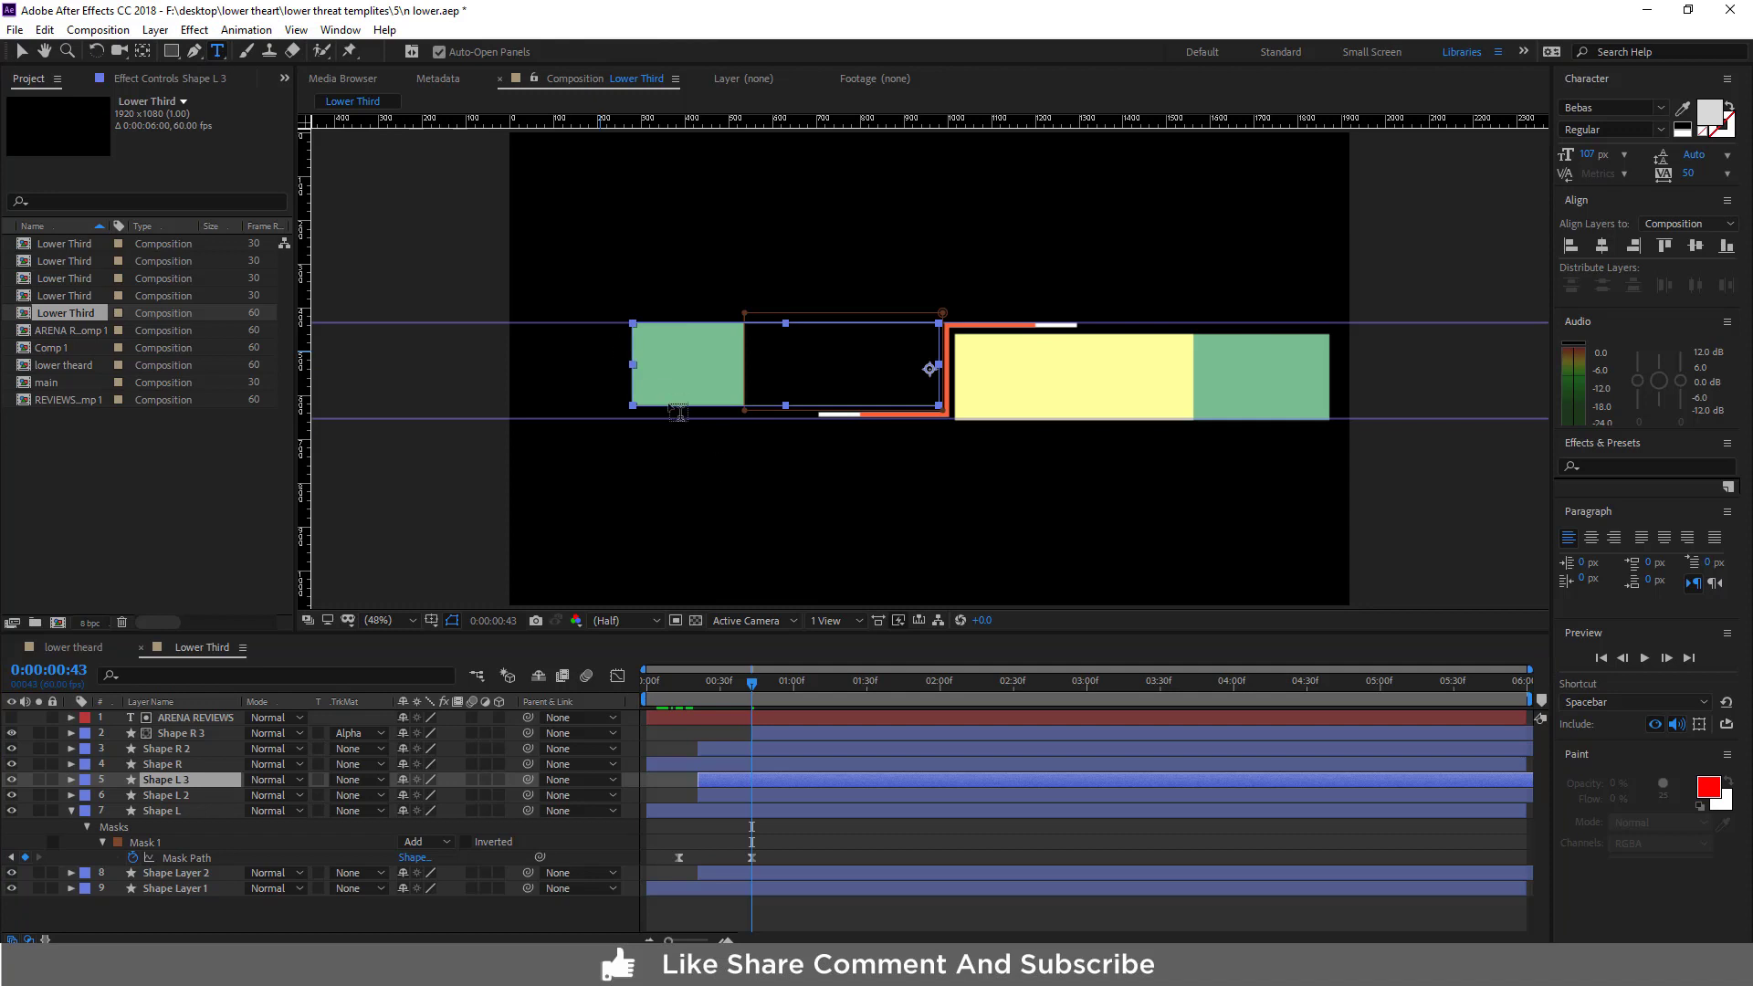
{"action": "left_click", "coordinate": [659, 363]}
{"action": "type", "text": "REVIEWS BY DESIGN"}
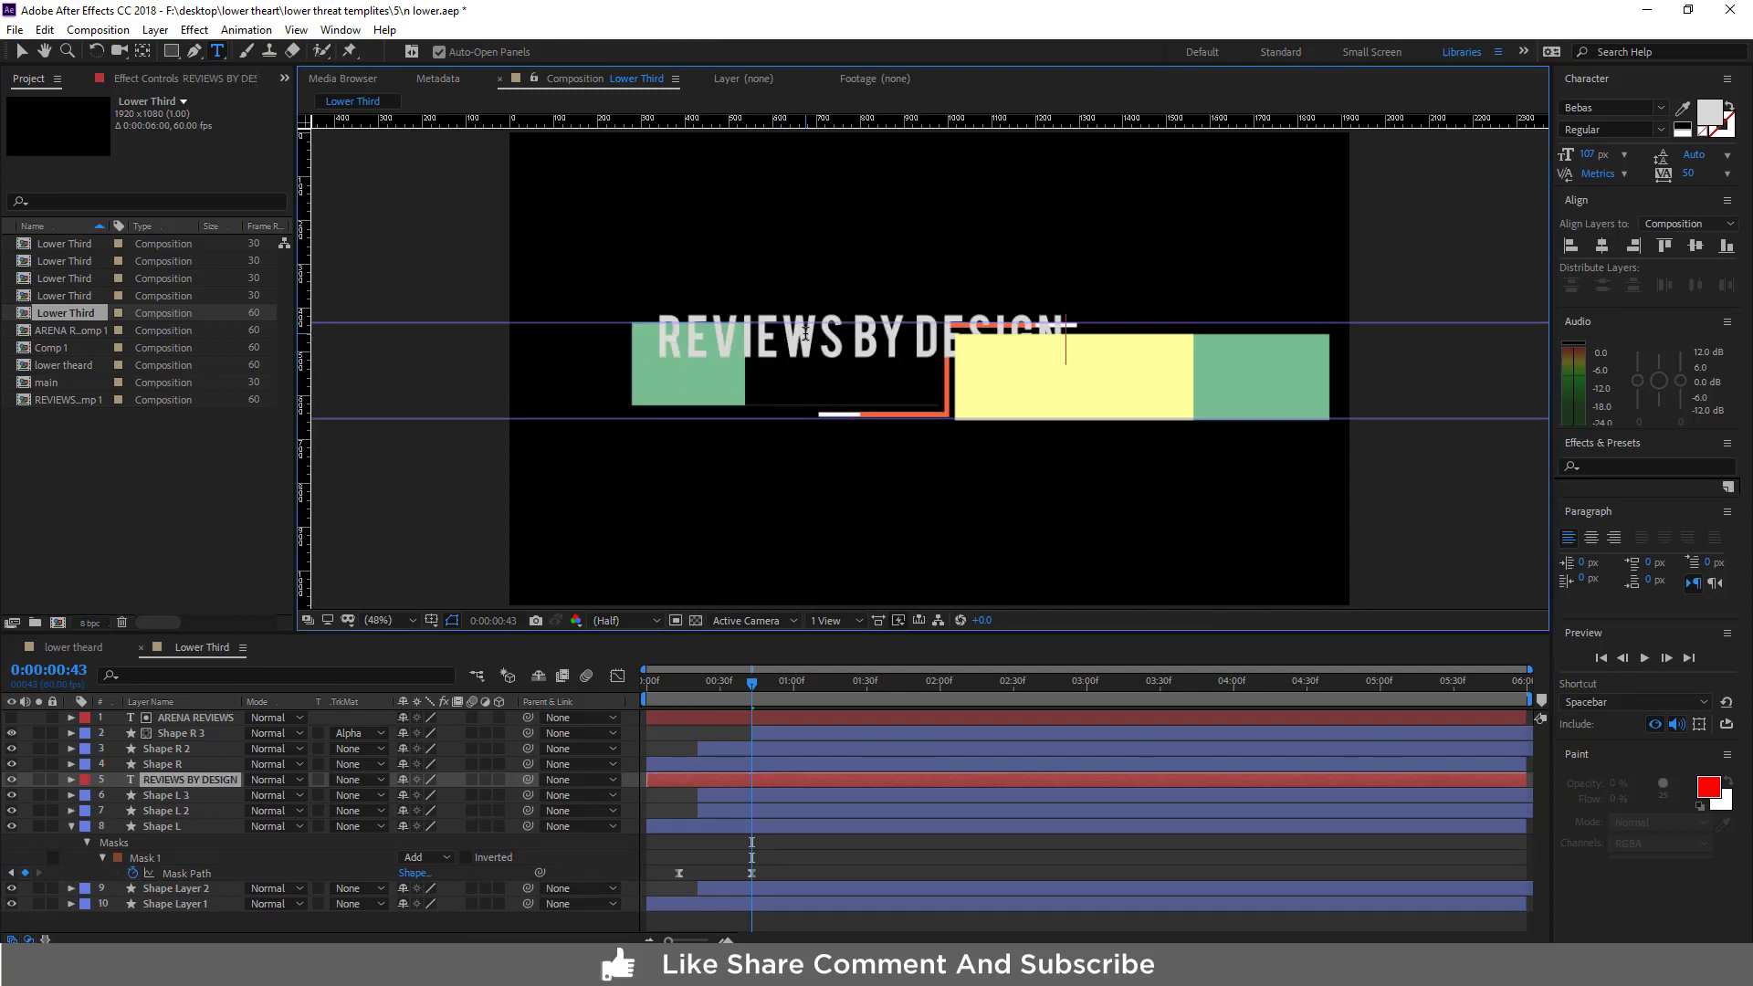
{"action": "triple_click", "coordinate": [804, 334]}
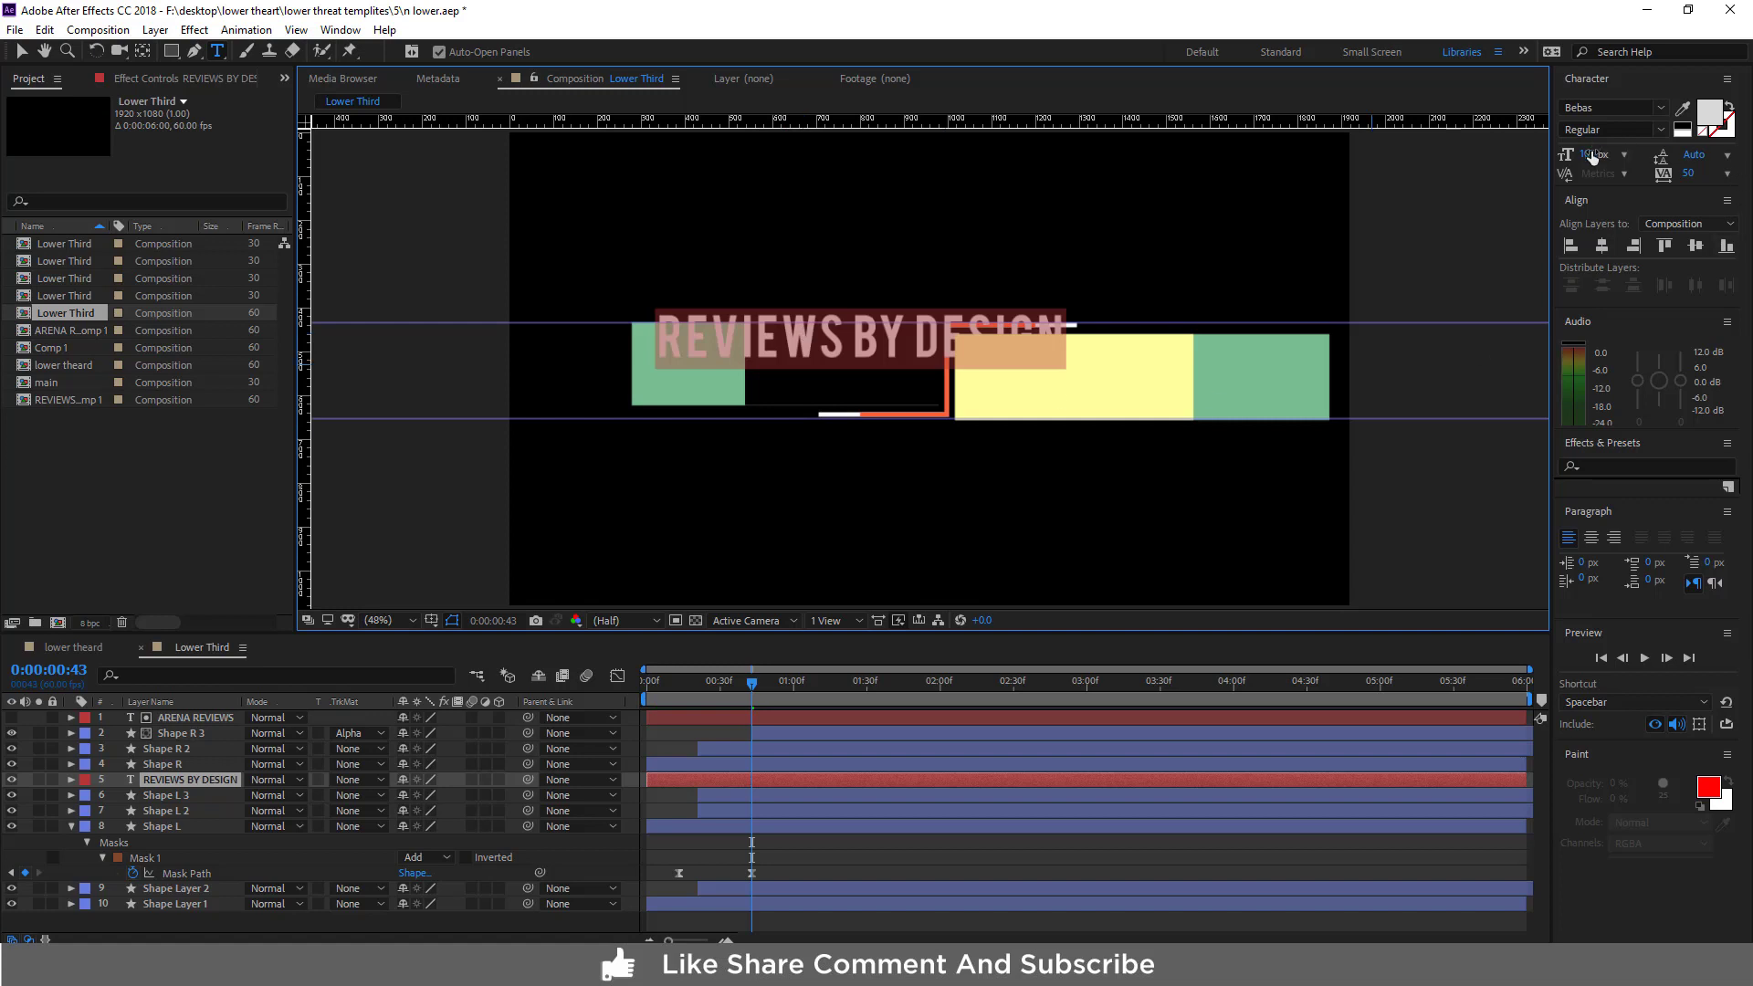
{"action": "left_click_drag", "start_coordinate": [1593, 157], "coordinate": [1567, 155]}
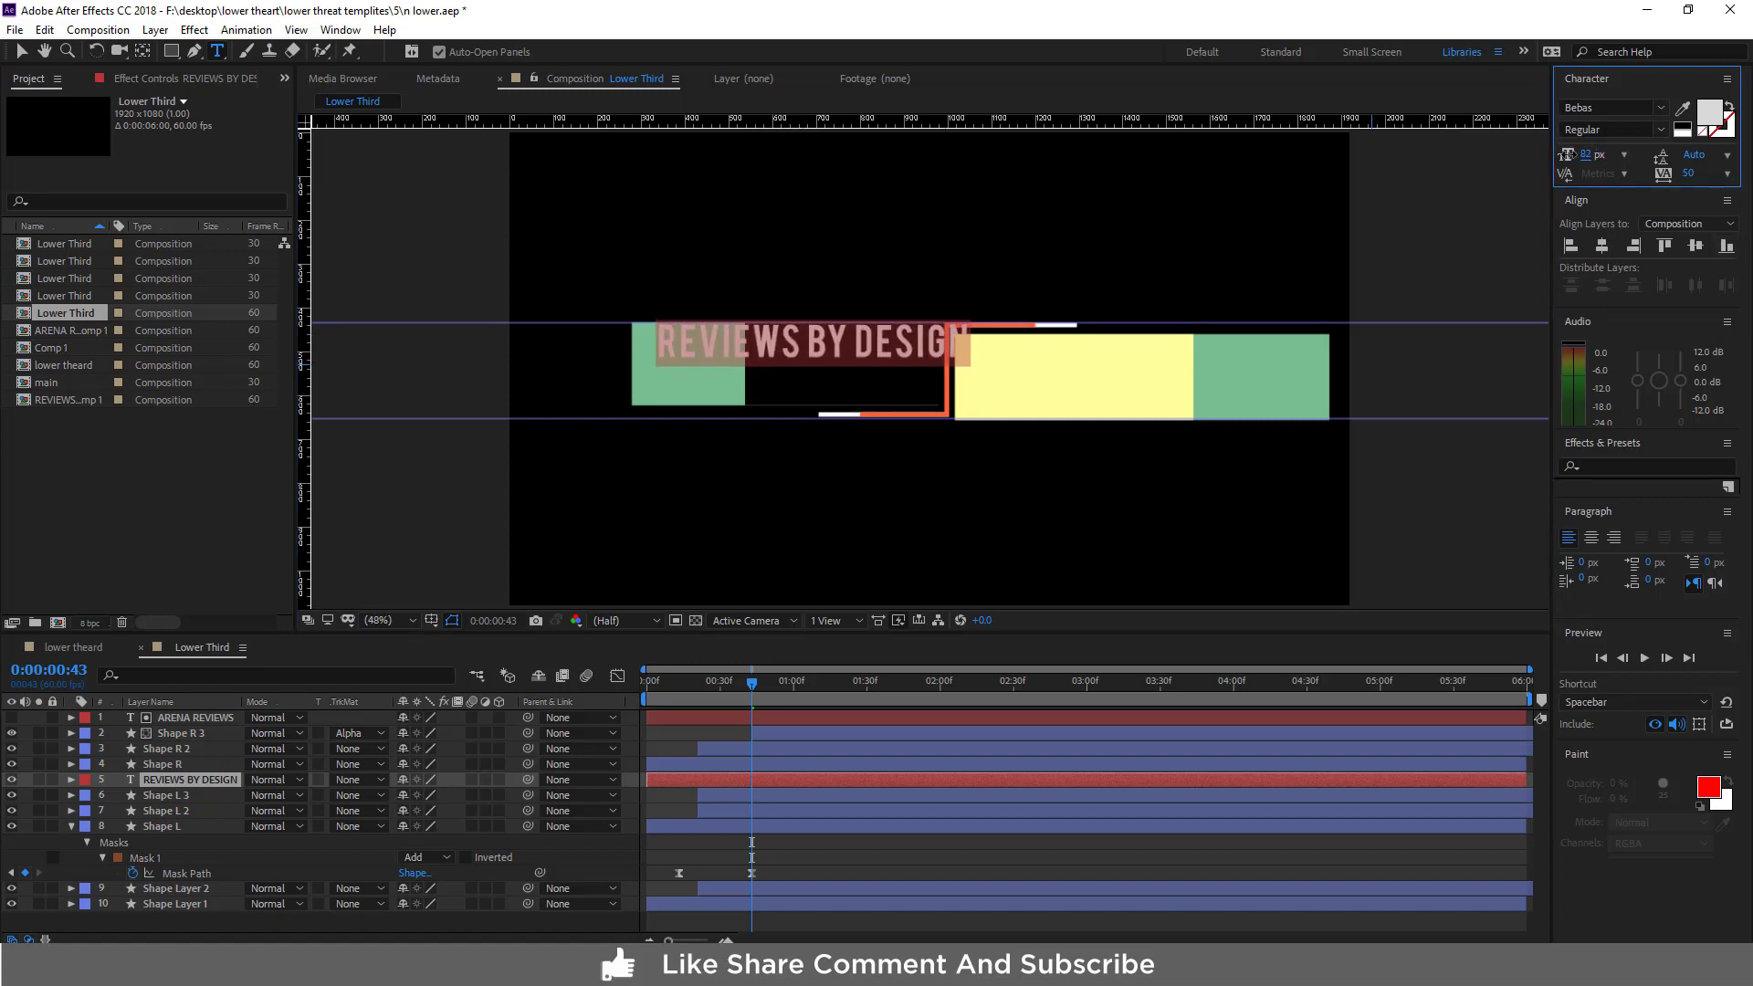
{"action": "left_click", "coordinate": [18, 49]}
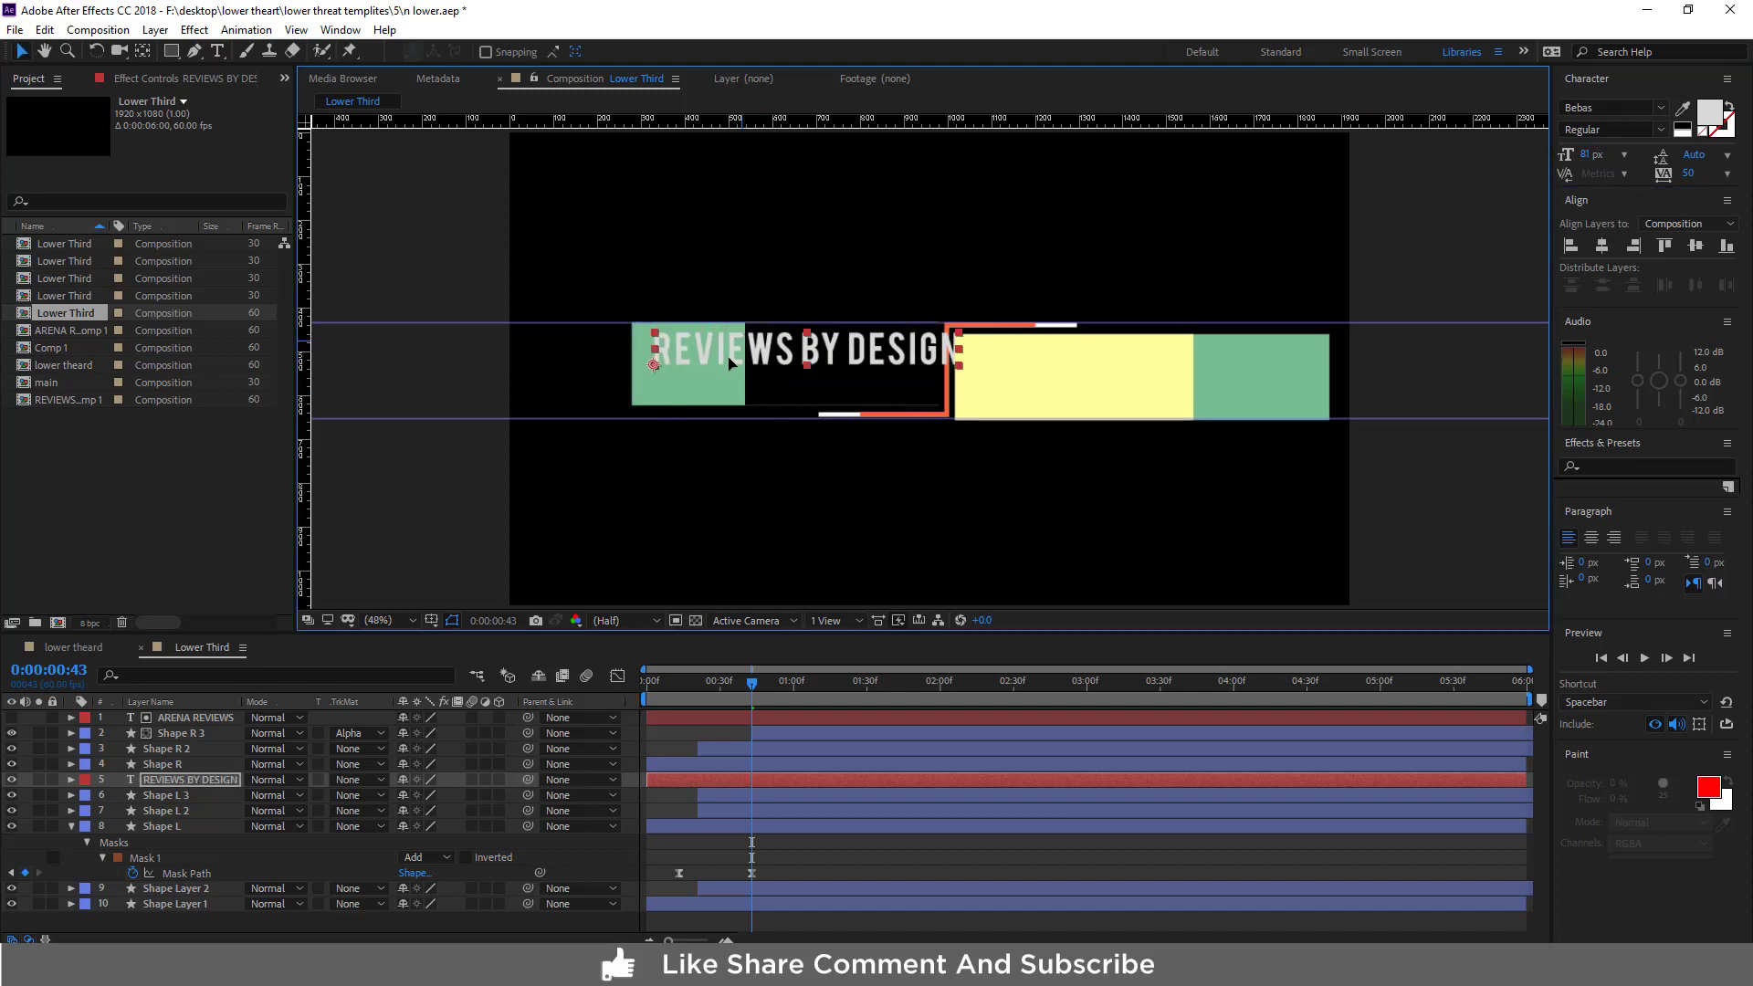
Position REVIEWS BY DESIGN over the left bar at about 78 px, then select Shape L 3
{"action": "left_click_drag", "start_coordinate": [731, 363], "coordinate": [721, 374]}
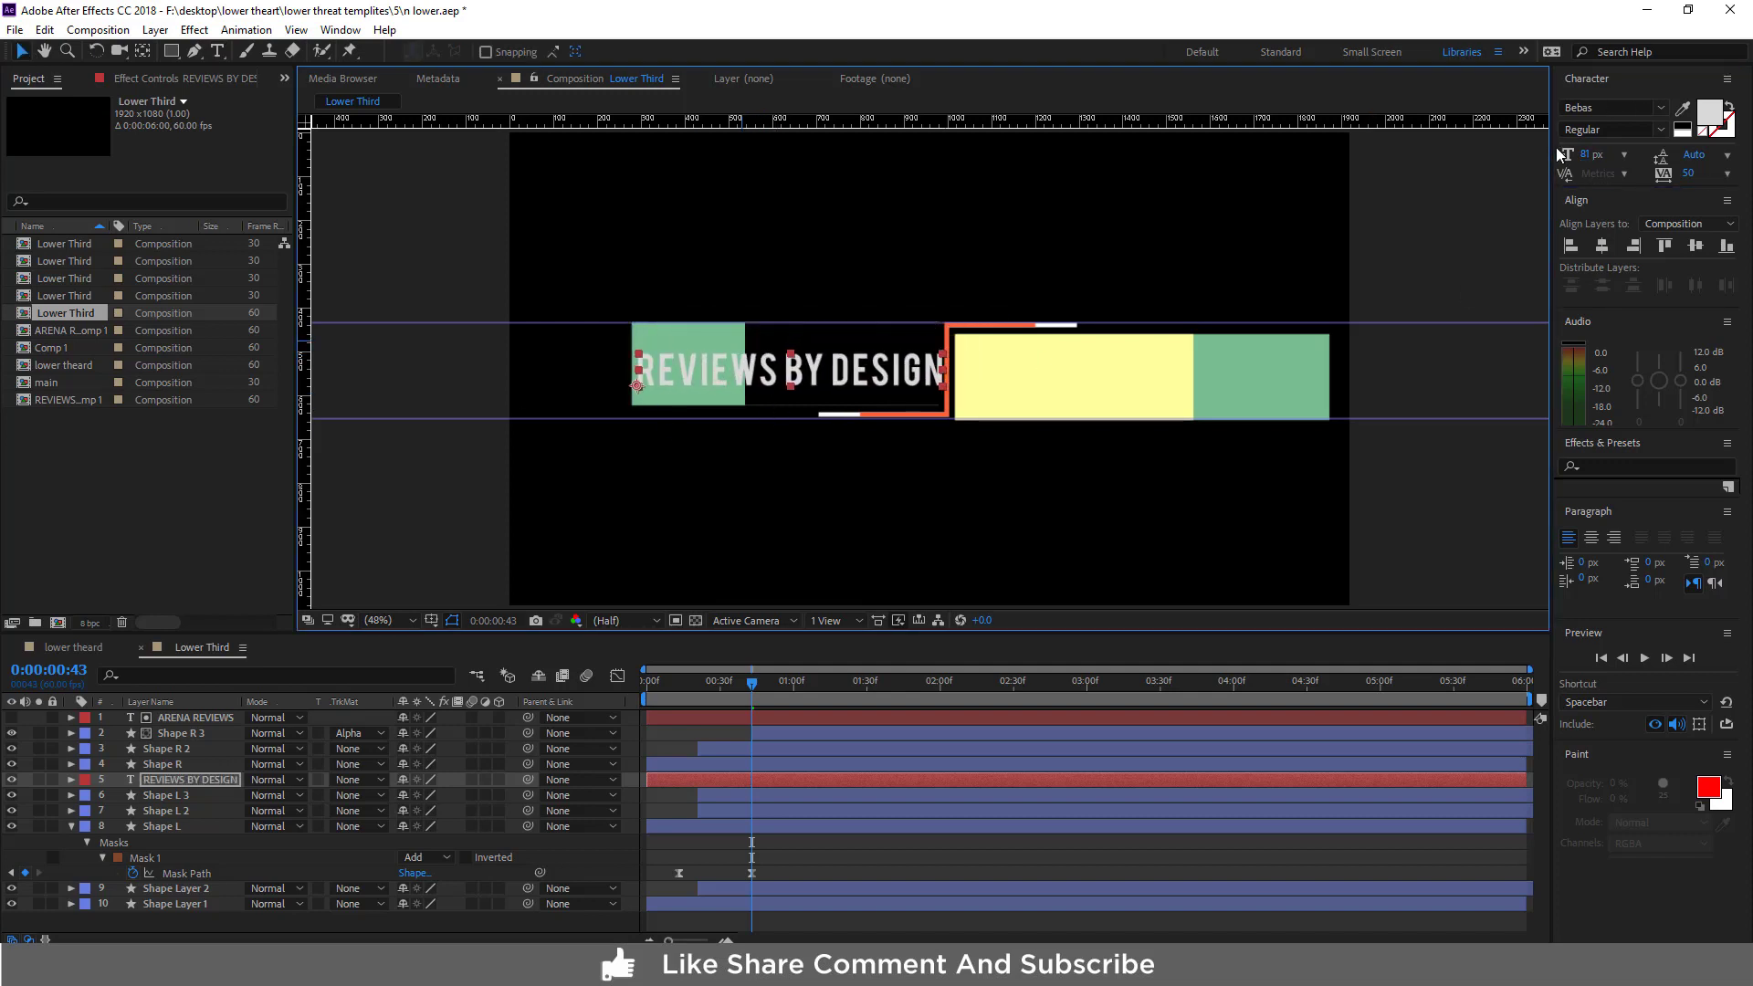
{"action": "left_click_drag", "start_coordinate": [1589, 160], "coordinate": [1586, 157]}
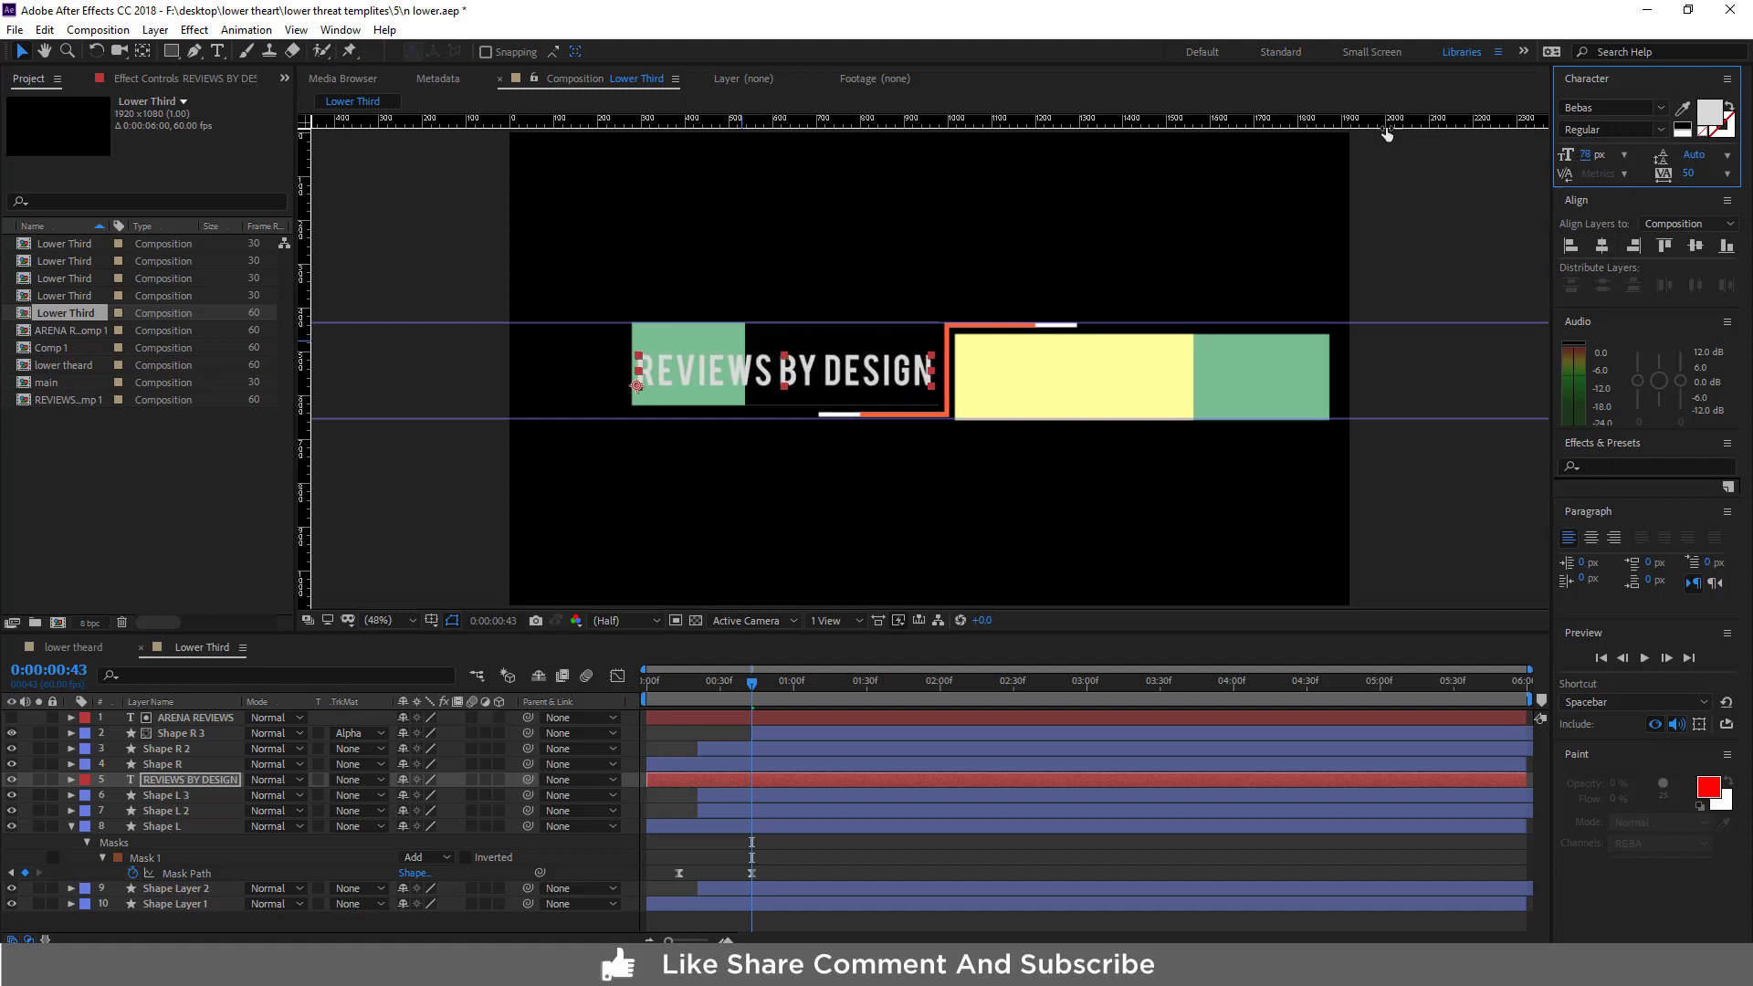
{"action": "left_click_drag", "start_coordinate": [749, 374], "coordinate": [753, 366]}
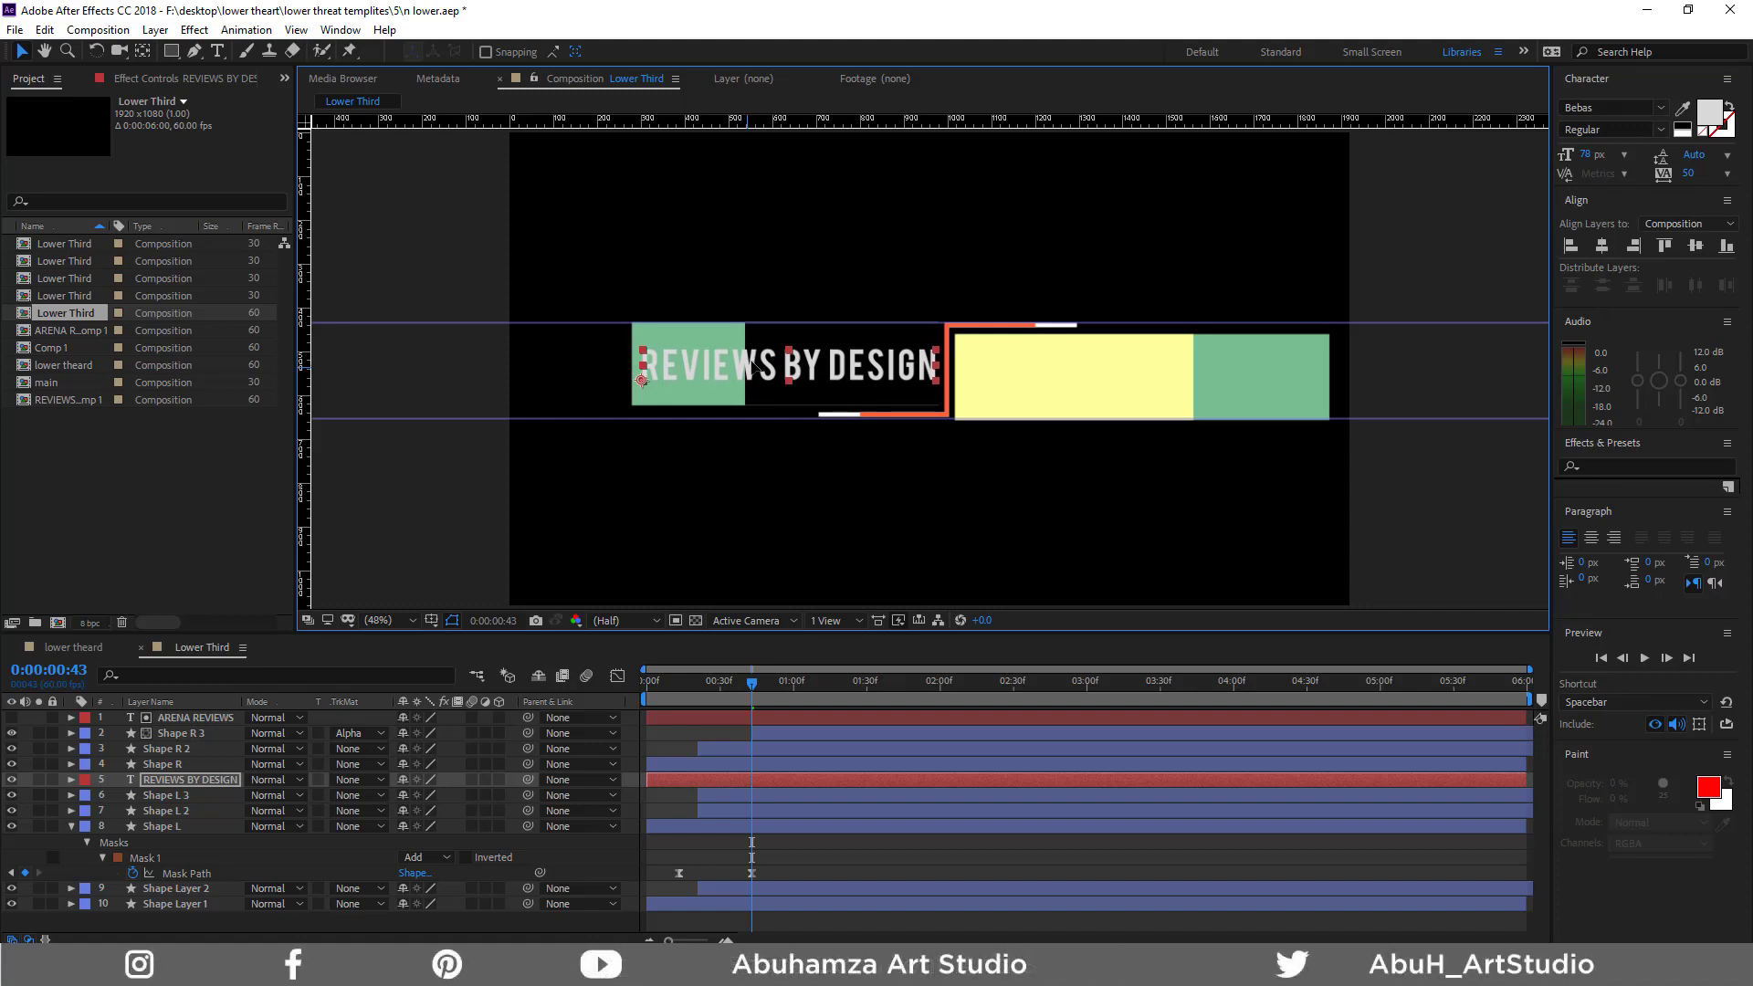
{"action": "left_click", "coordinate": [205, 788]}
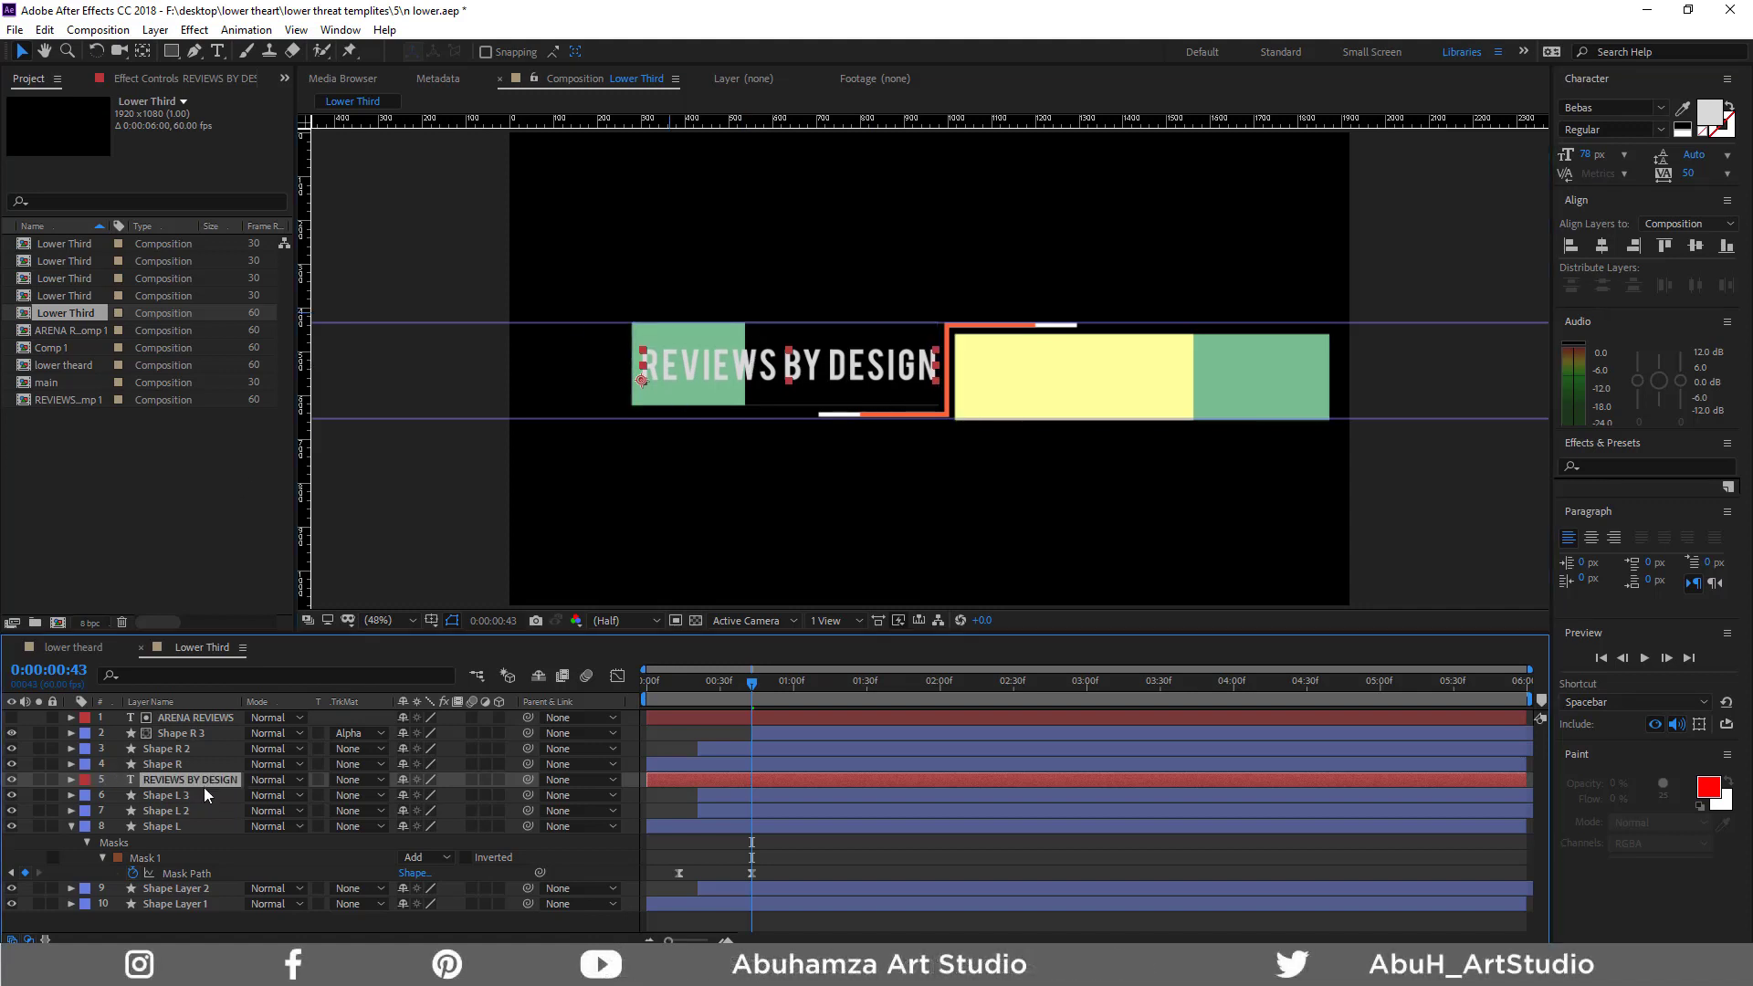
{"action": "left_click", "coordinate": [202, 790]}
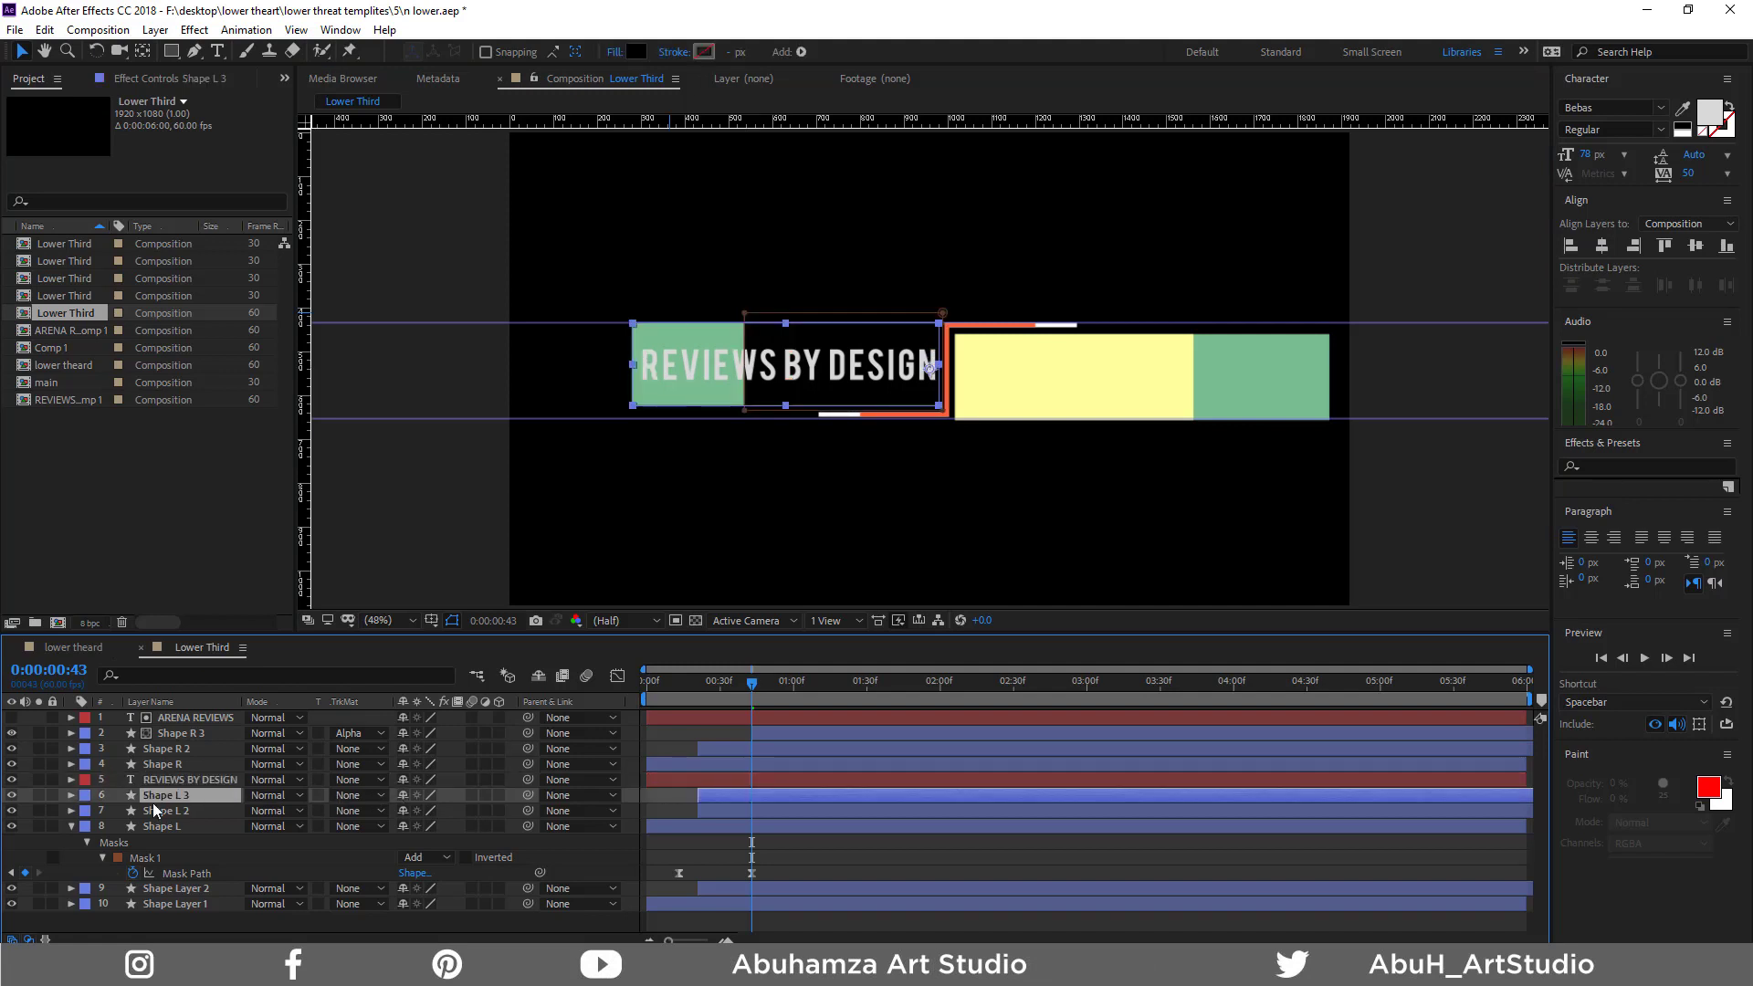
Set Shape L 3's track matte to Alpha Matte "REVIEWS BY DESIGN" and slide the bar later in time
{"action": "left_click", "coordinate": [380, 794]}
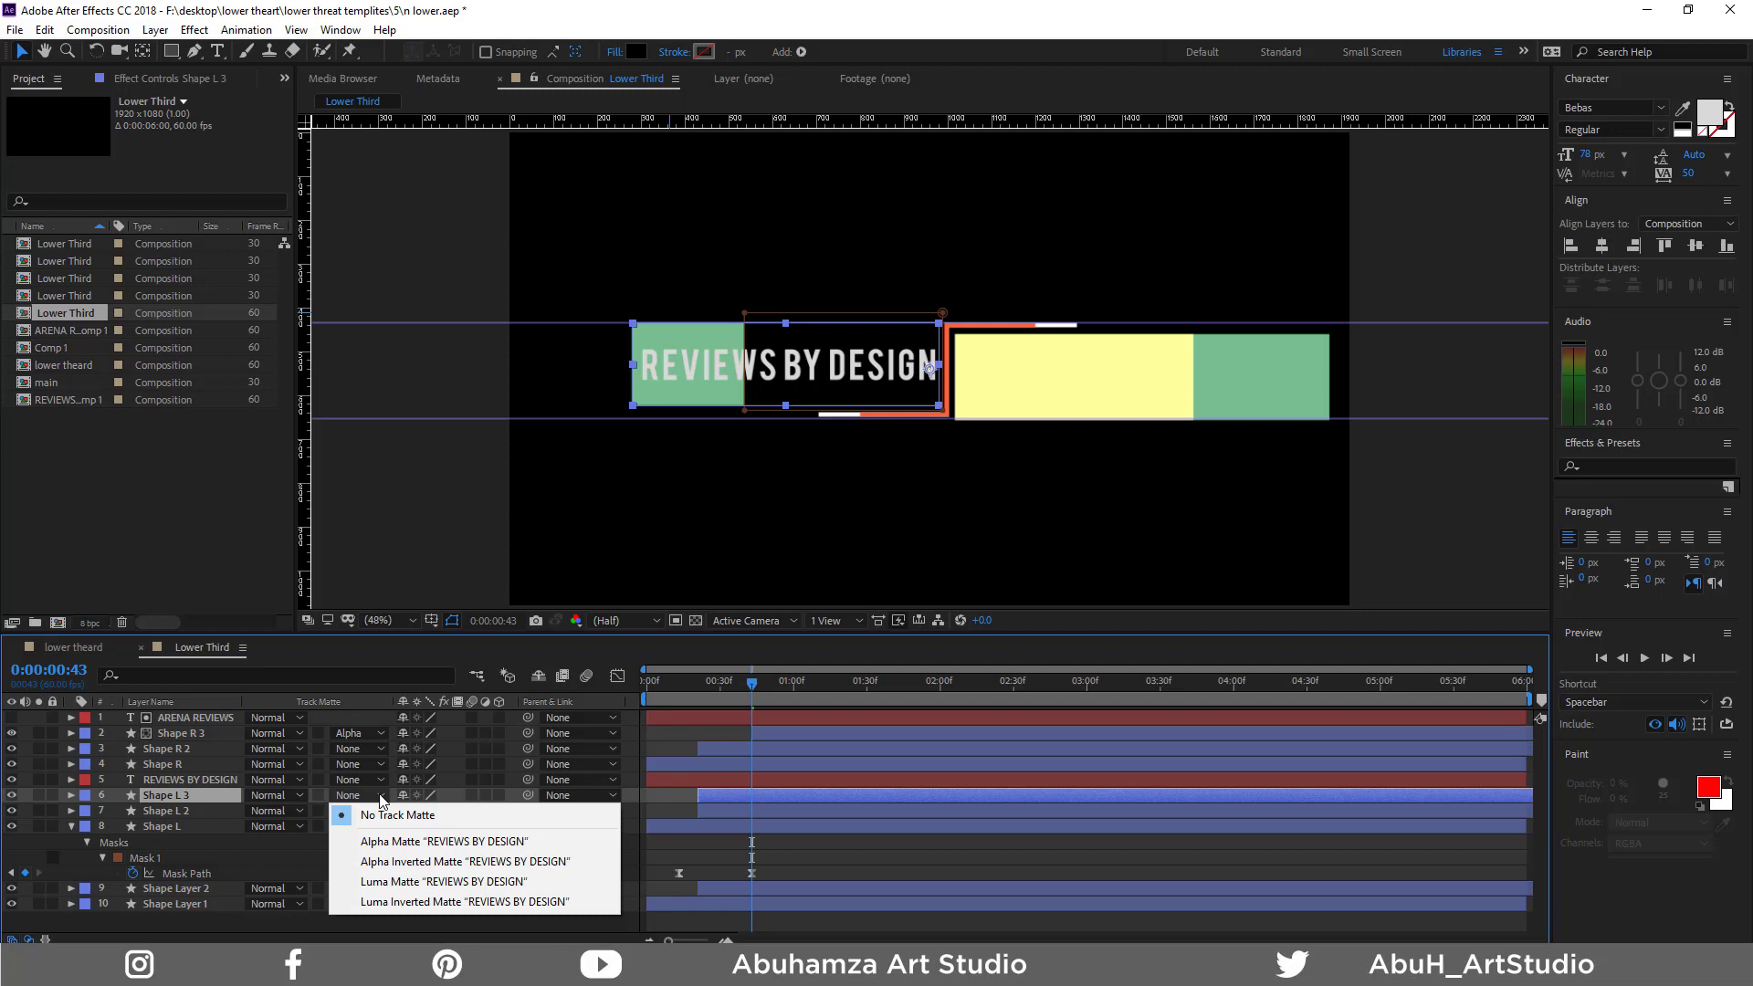
{"action": "left_click", "coordinate": [422, 844]}
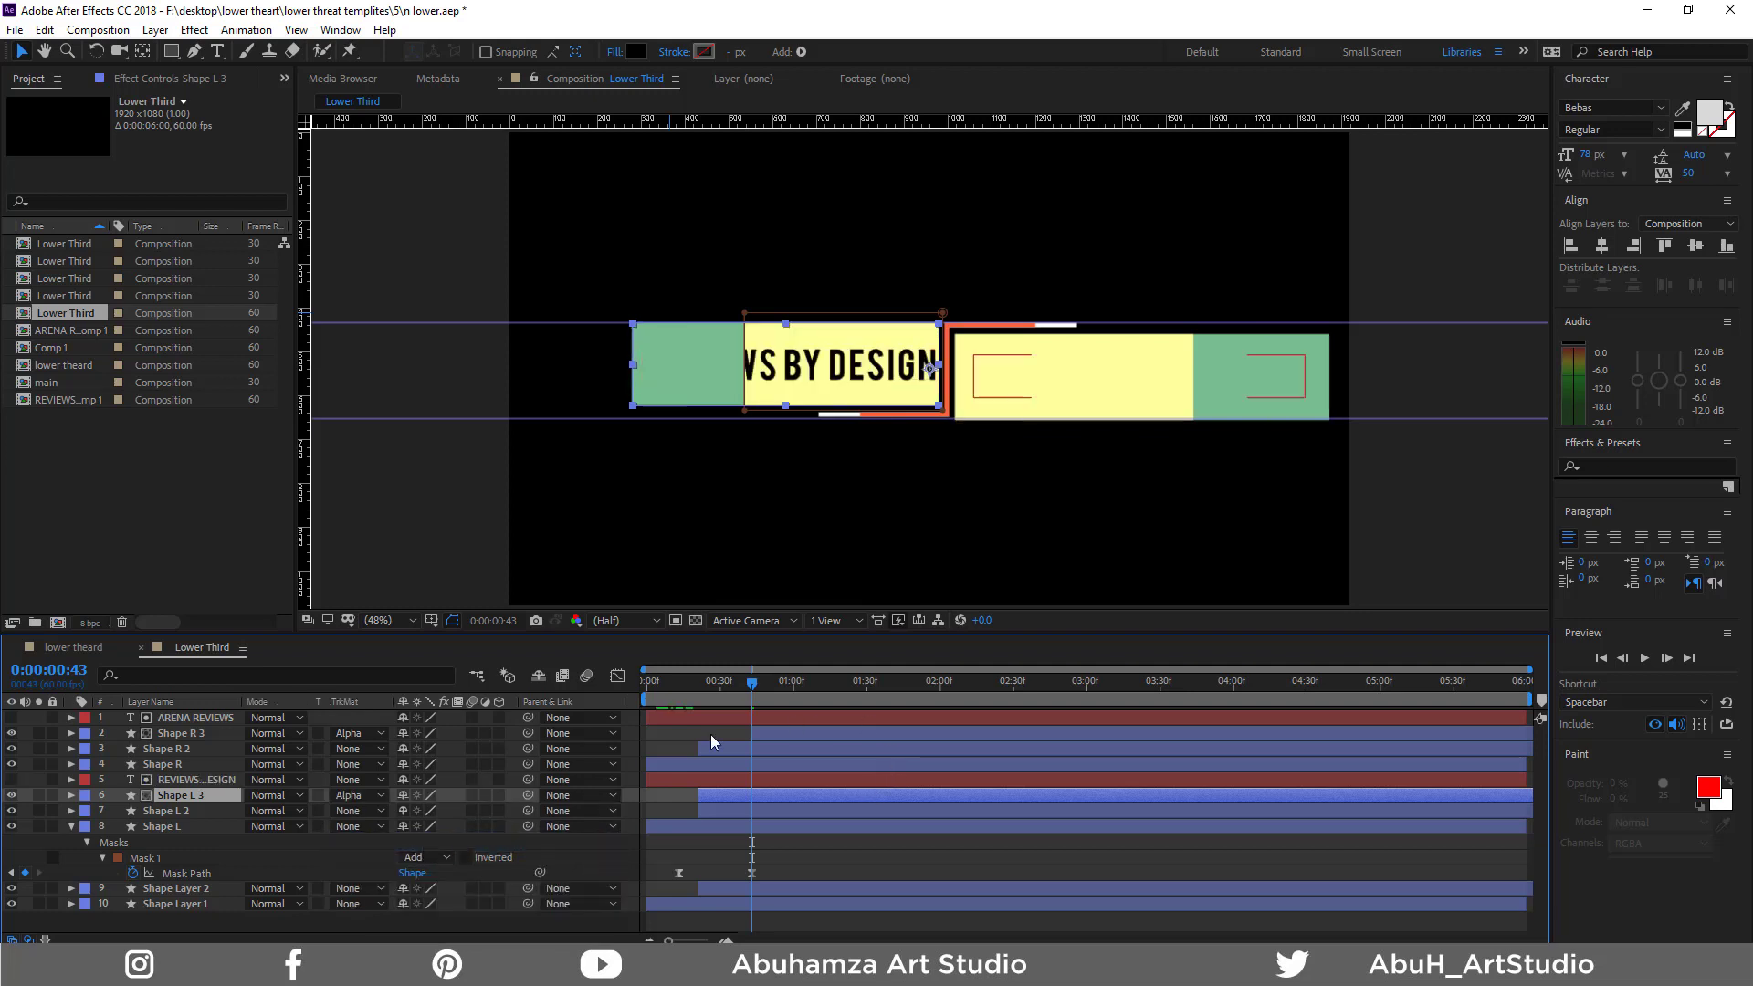
{"action": "left_click_drag", "start_coordinate": [759, 791], "coordinate": [816, 796]}
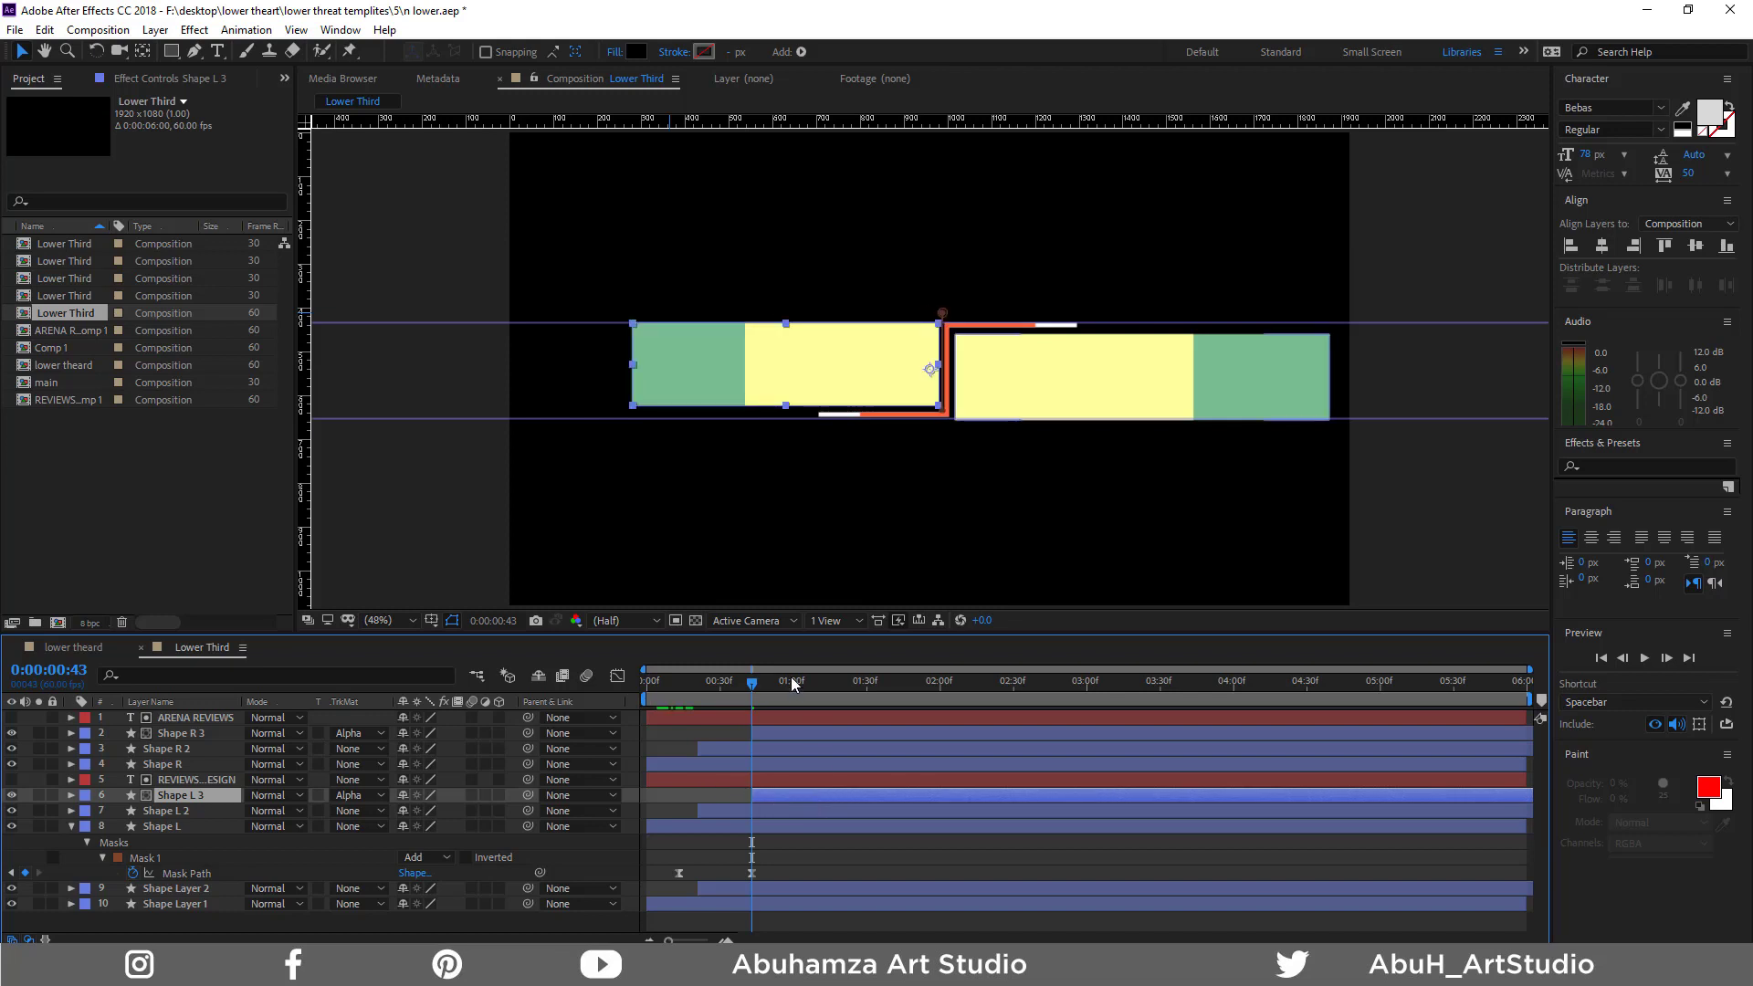
{"action": "mouse_move", "coordinate": [752, 683]}
{"action": "left_mouse_down"}
{"action": "mouse_move", "coordinate": [656, 684]}
{"action": "mouse_move", "coordinate": [867, 701]}
{"action": "left_mouse_up"}
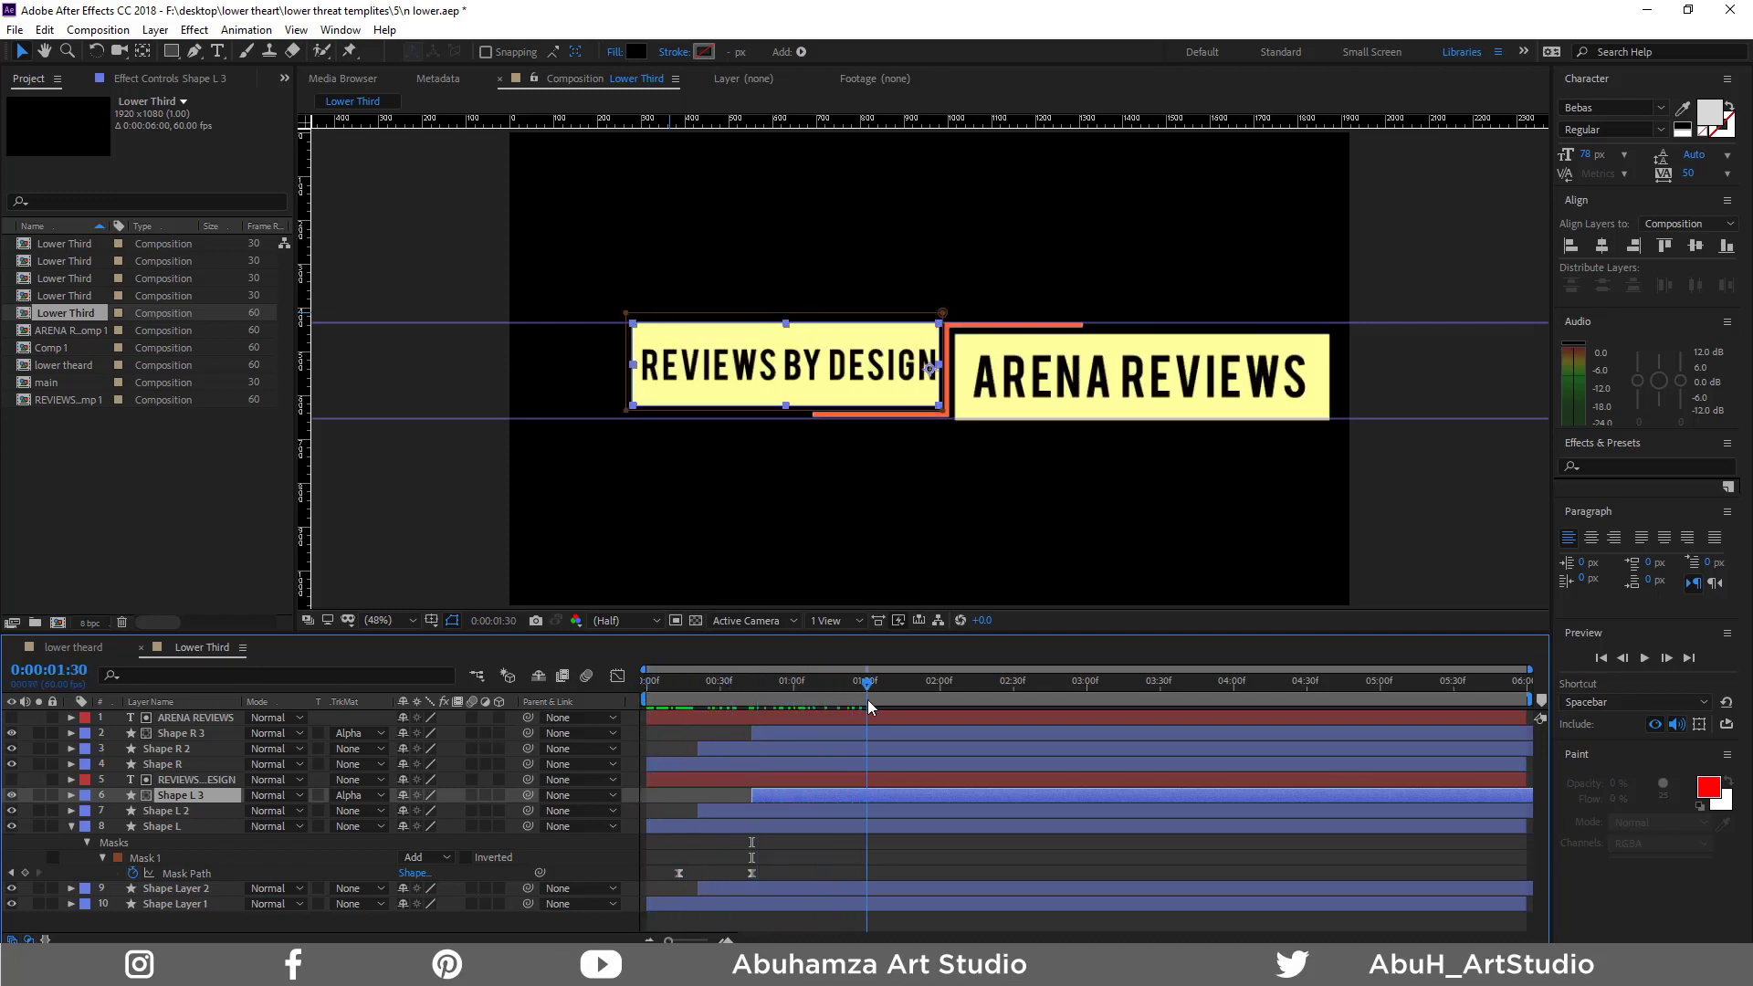
Nudge the REVIEWS BY DESIGN text slightly left to fine-tune its position
{"action": "left_click", "coordinate": [217, 779]}
{"action": "key", "text": "Left"}
{"action": "key", "text": "Left"}
{"action": "key", "text": "Left"}
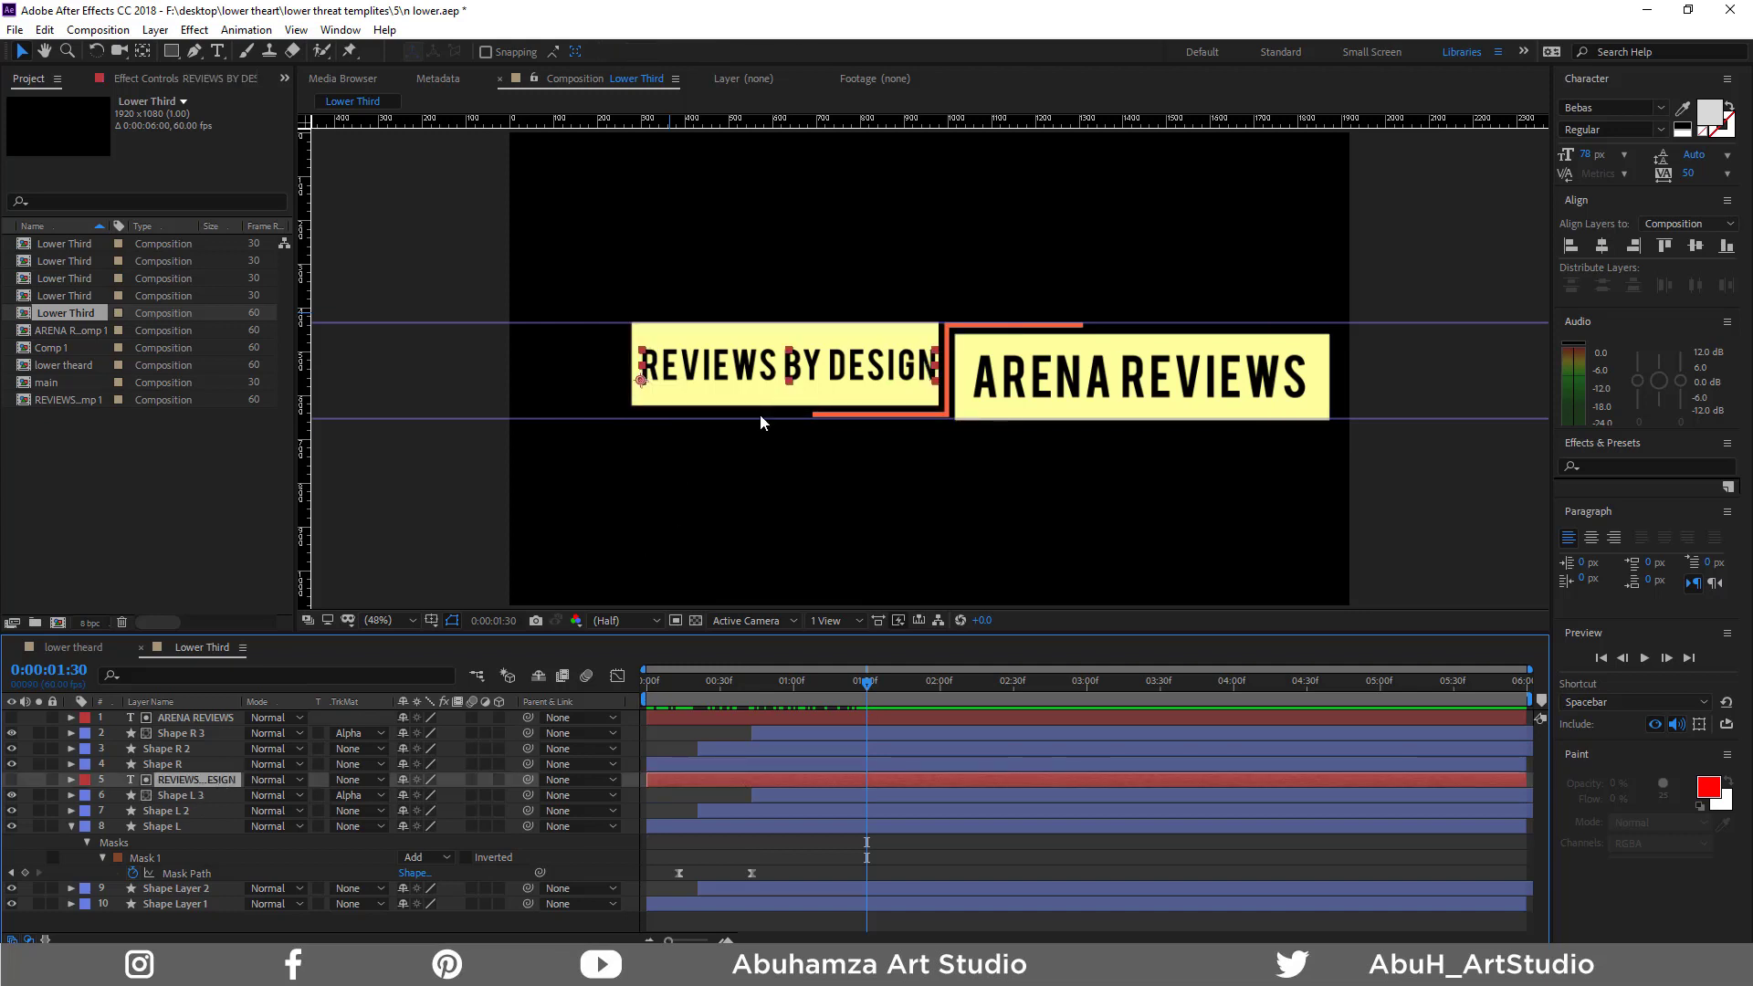
{"action": "key", "text": "Left"}
{"action": "key", "text": "Left"}
{"action": "key", "text": "Left"}
{"action": "key", "text": "Left"}
{"action": "key", "text": "Left"}
{"action": "key", "text": "Left"}
{"action": "key", "text": "Left"}
{"action": "key", "text": "Left"}
{"action": "key", "text": "Left"}
{"action": "key", "text": "Left"}
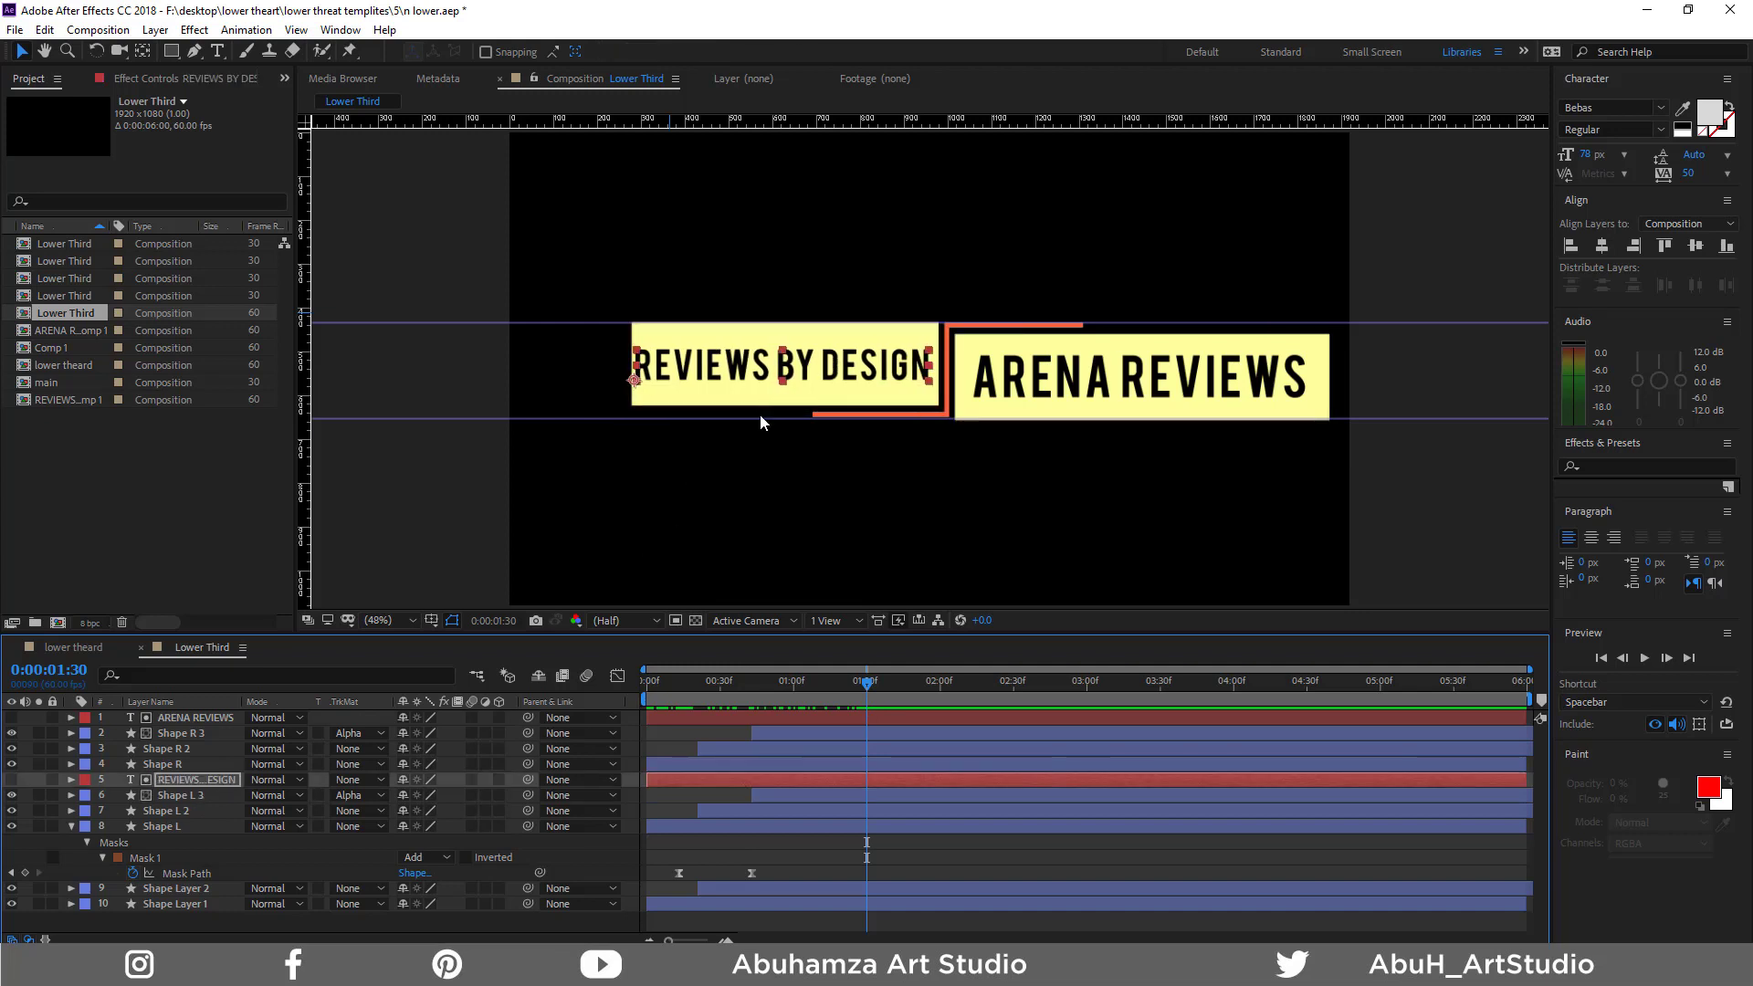
{"action": "key", "text": "Left"}
{"action": "key", "text": "Right"}
{"action": "key", "text": "Right"}
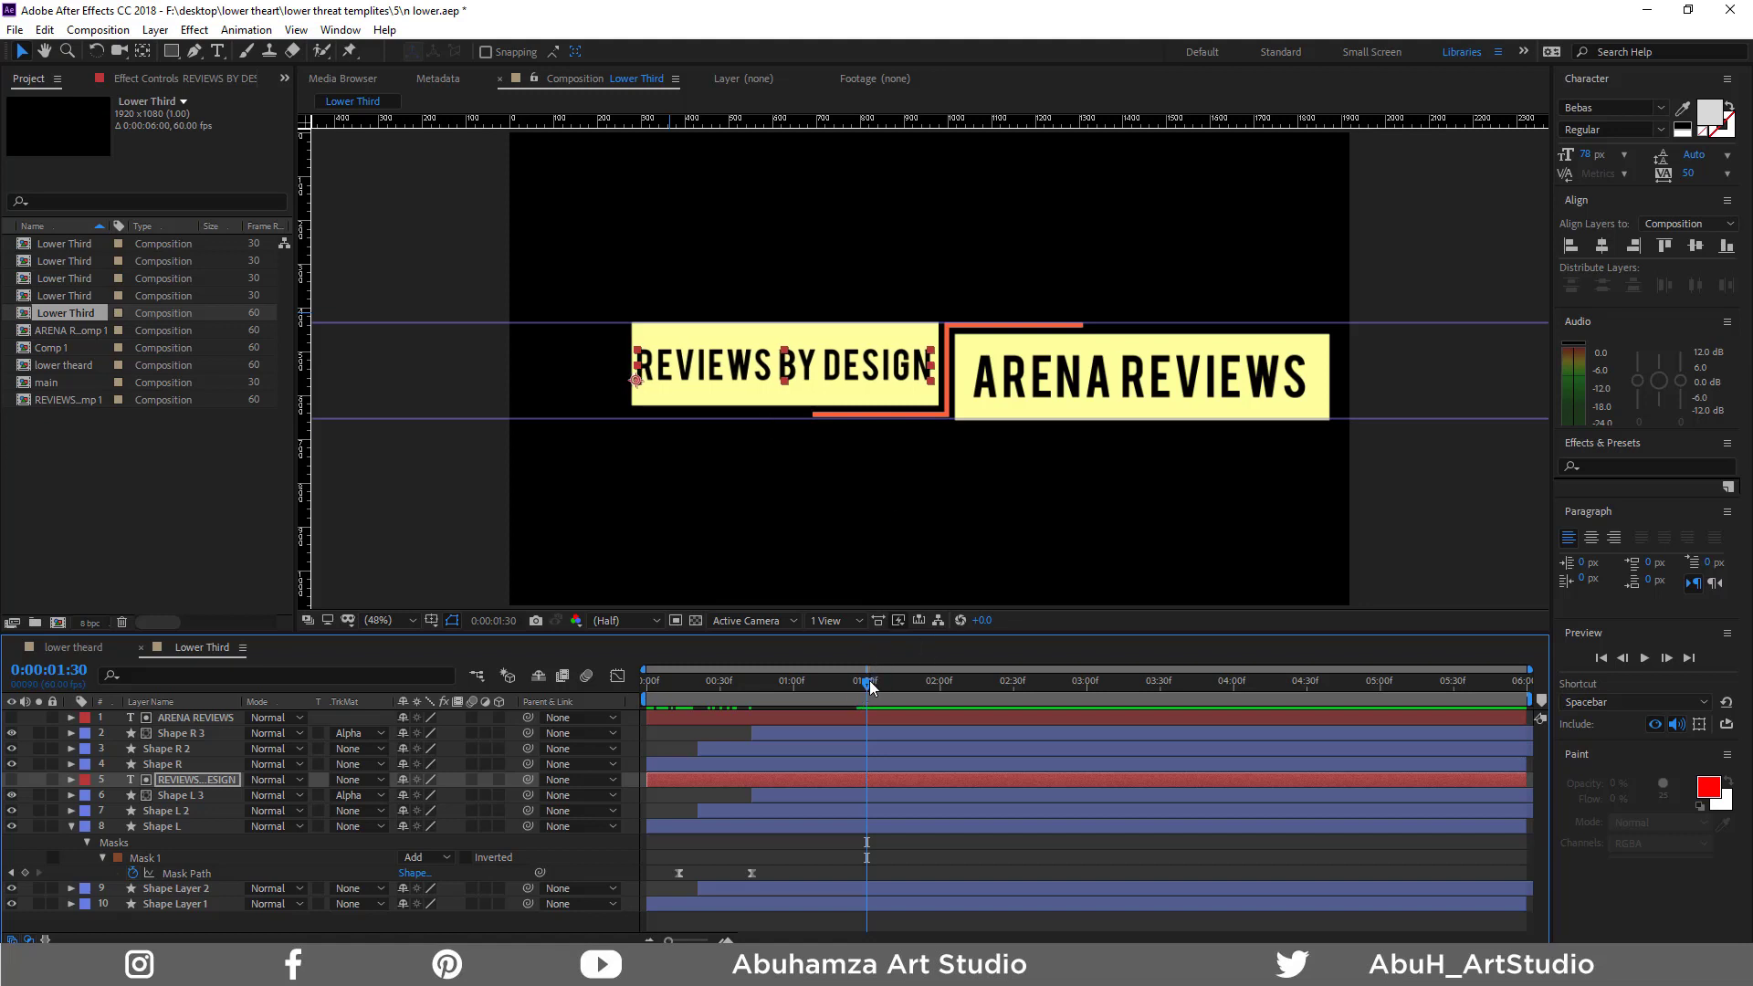
Preview the lower-third animation from the start
{"action": "mouse_move", "coordinate": [869, 681]}
{"action": "left_mouse_down"}
{"action": "mouse_move", "coordinate": [638, 697]}
{"action": "mouse_move", "coordinate": [870, 694]}
{"action": "left_mouse_up"}
{"action": "left_click_drag", "start_coordinate": [869, 696], "coordinate": [643, 701]}
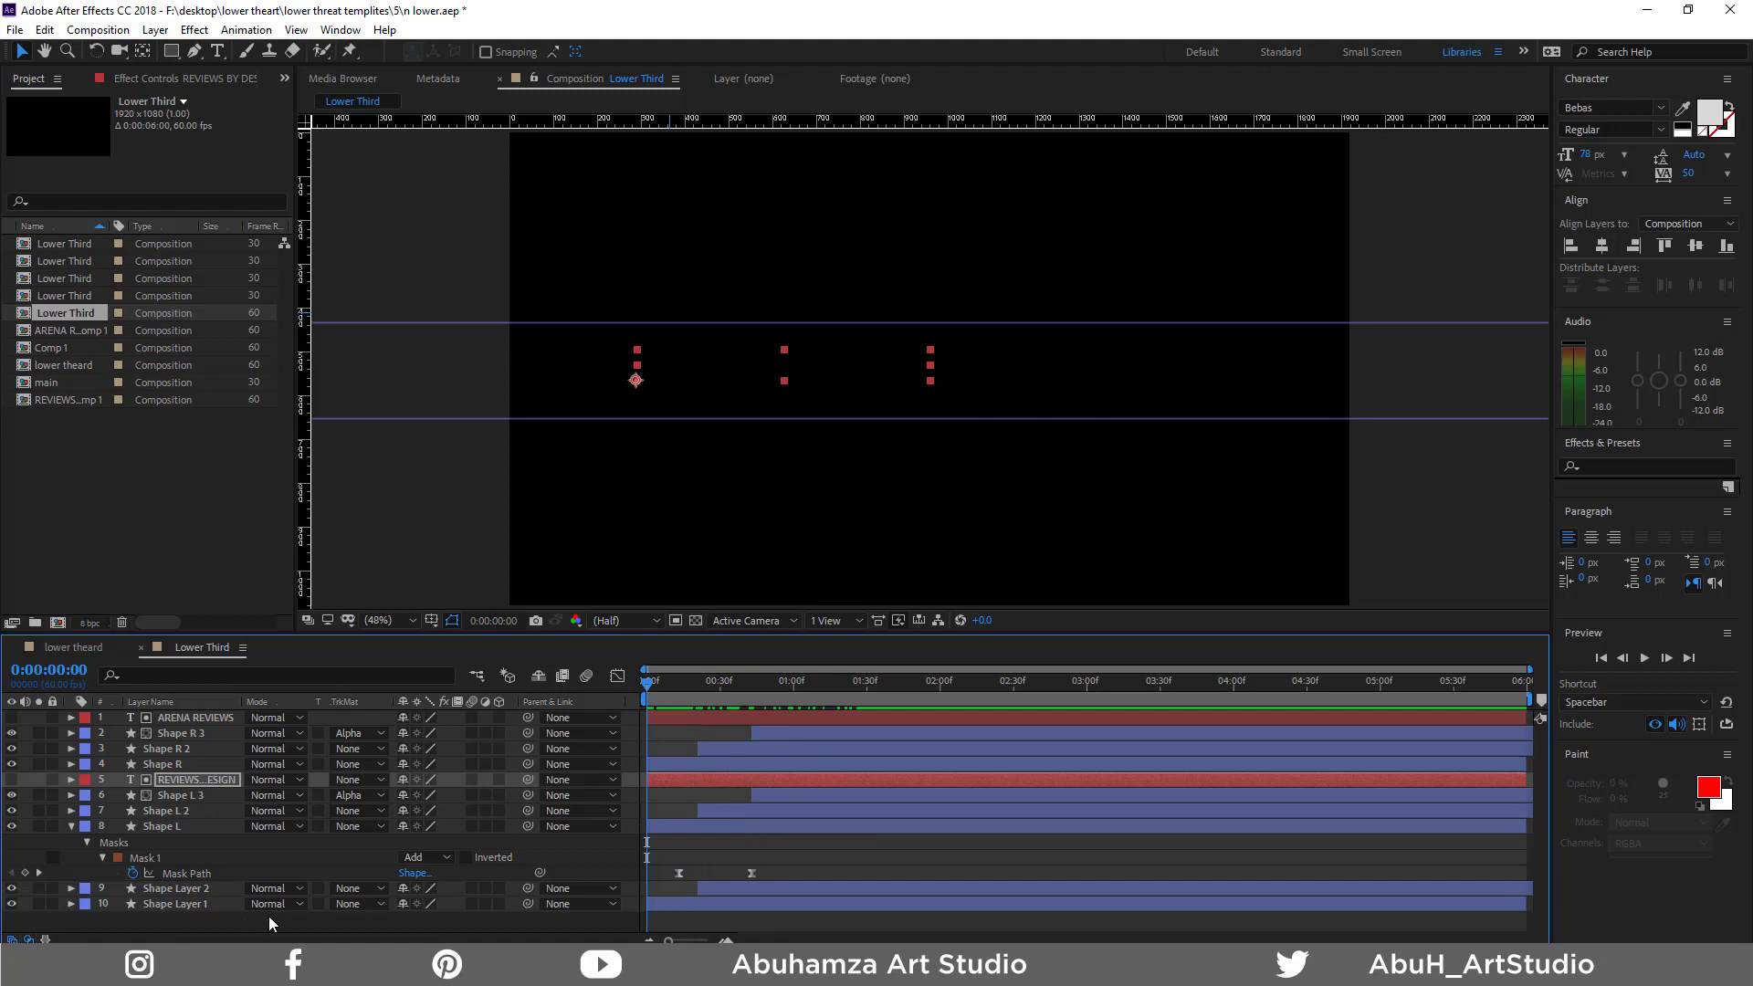
{"action": "key", "text": "space"}
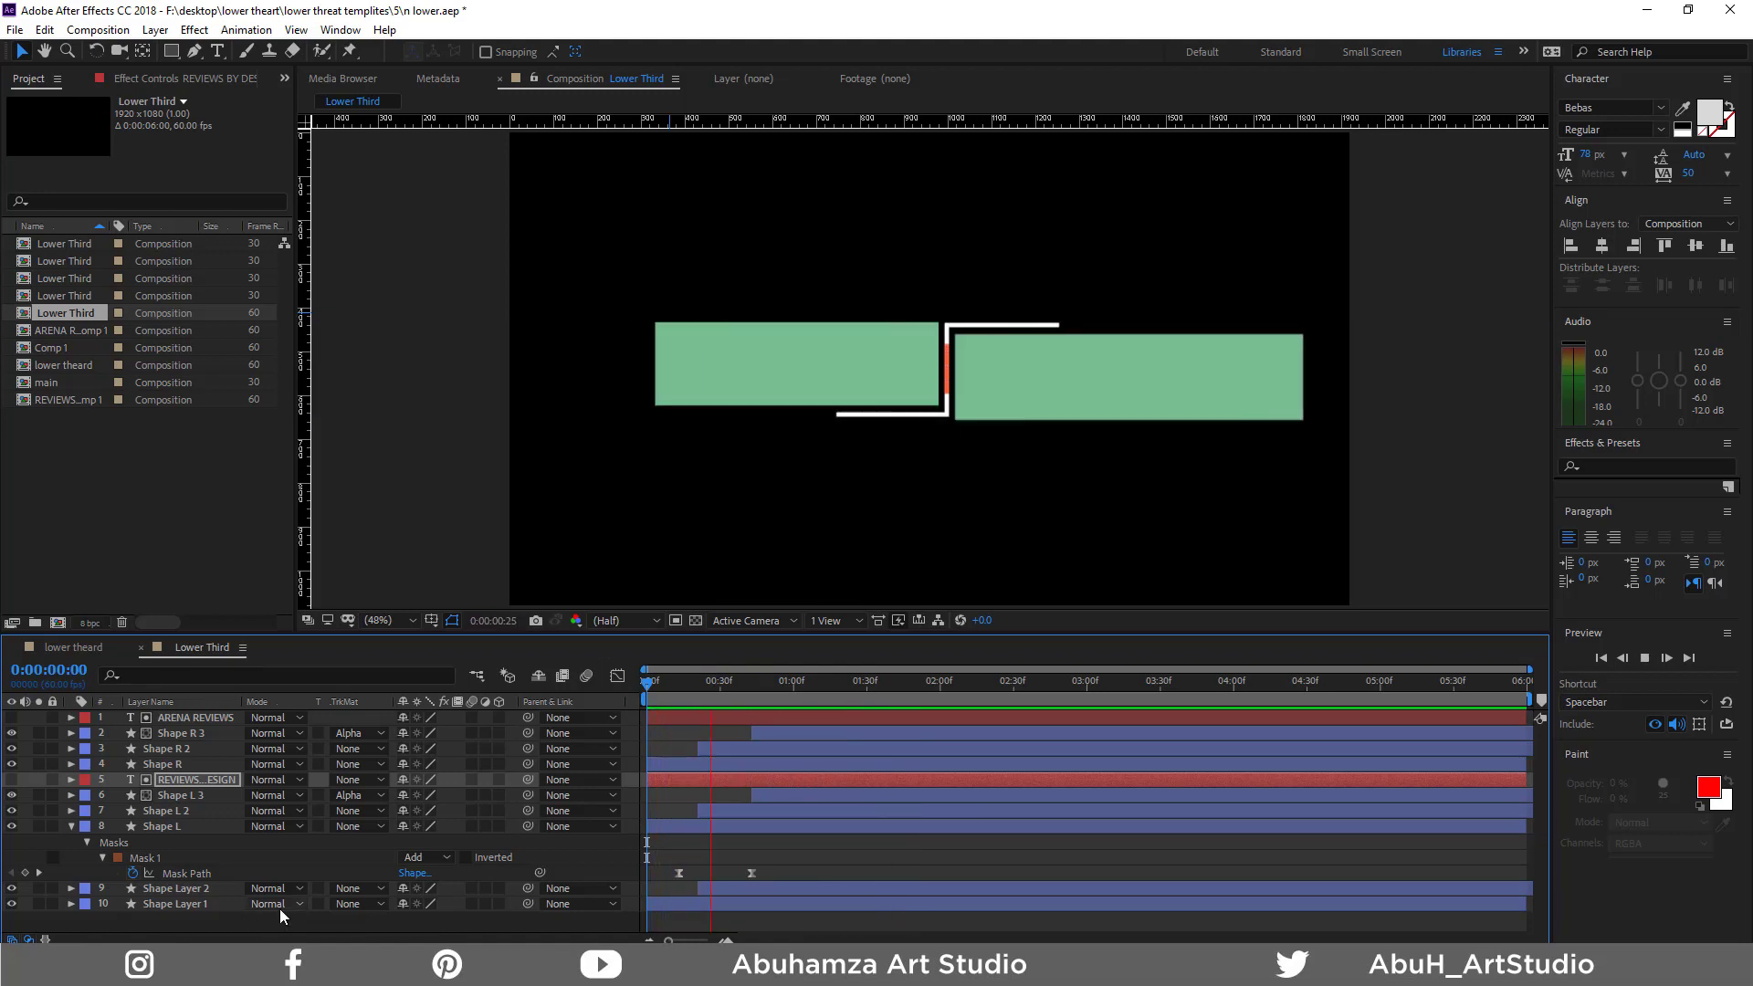
{"action": "key", "text": "space"}
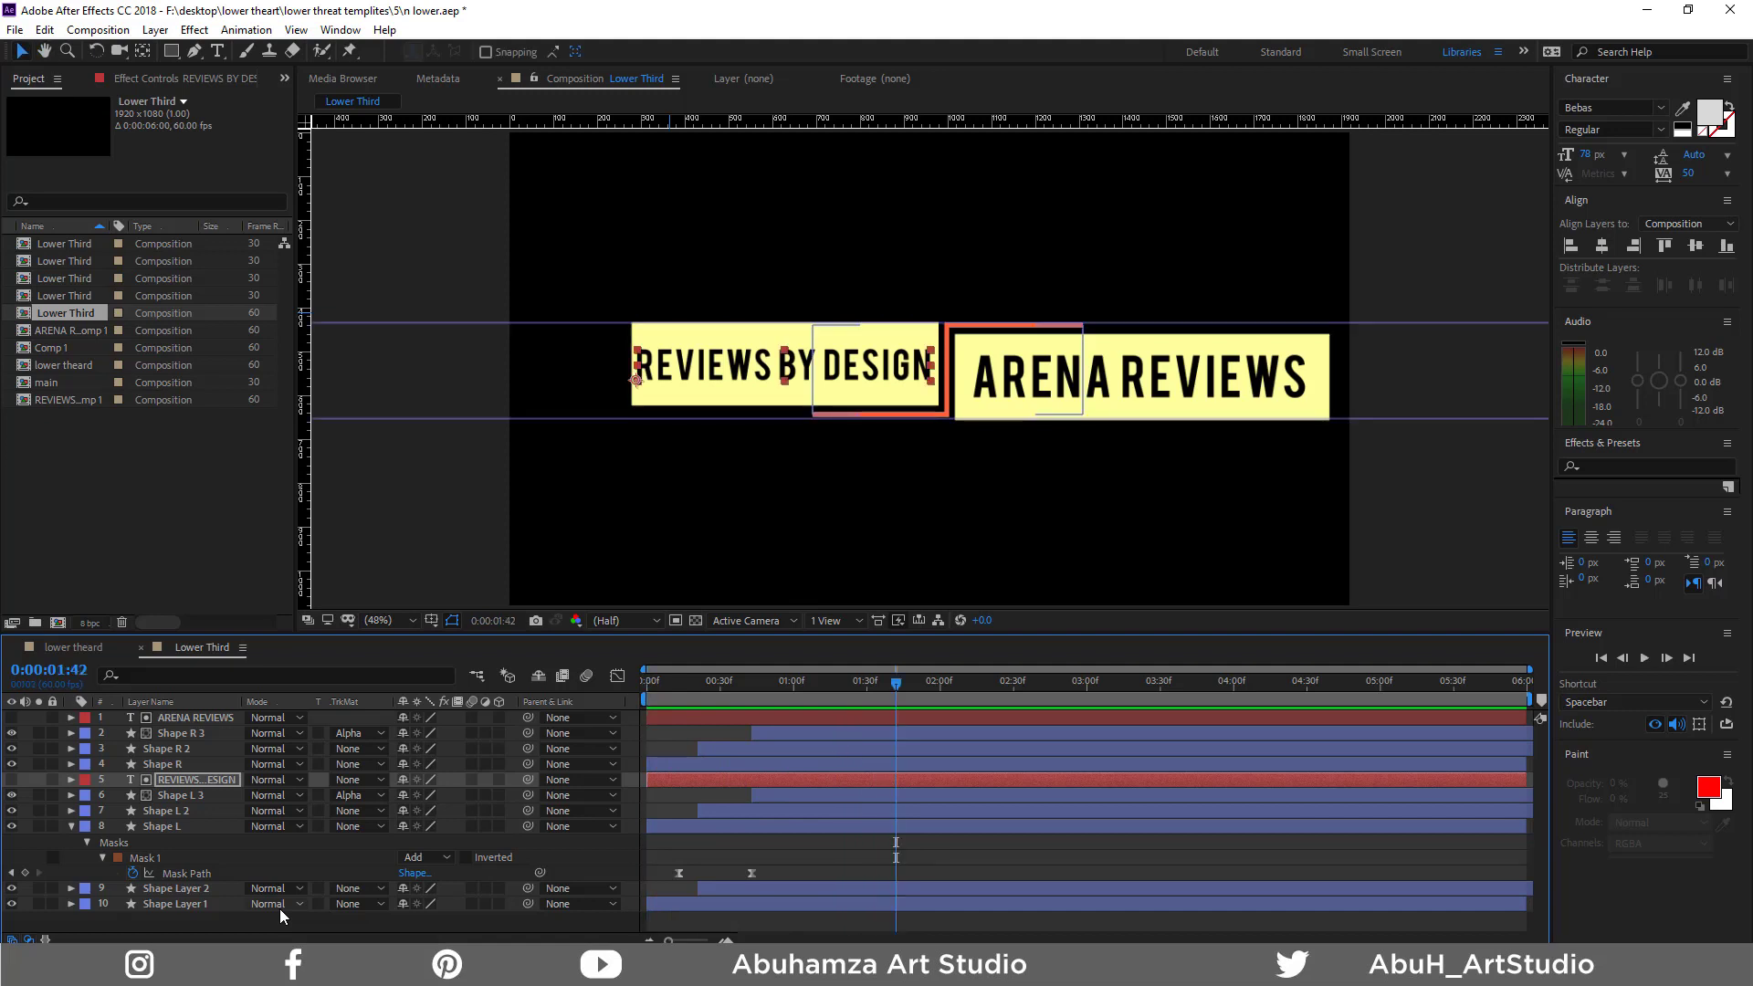
Select all layers in Lower Third and pre-compose them into a composition named main
{"action": "left_click", "coordinate": [299, 924]}
{"action": "key", "text": "ctrl+a"}
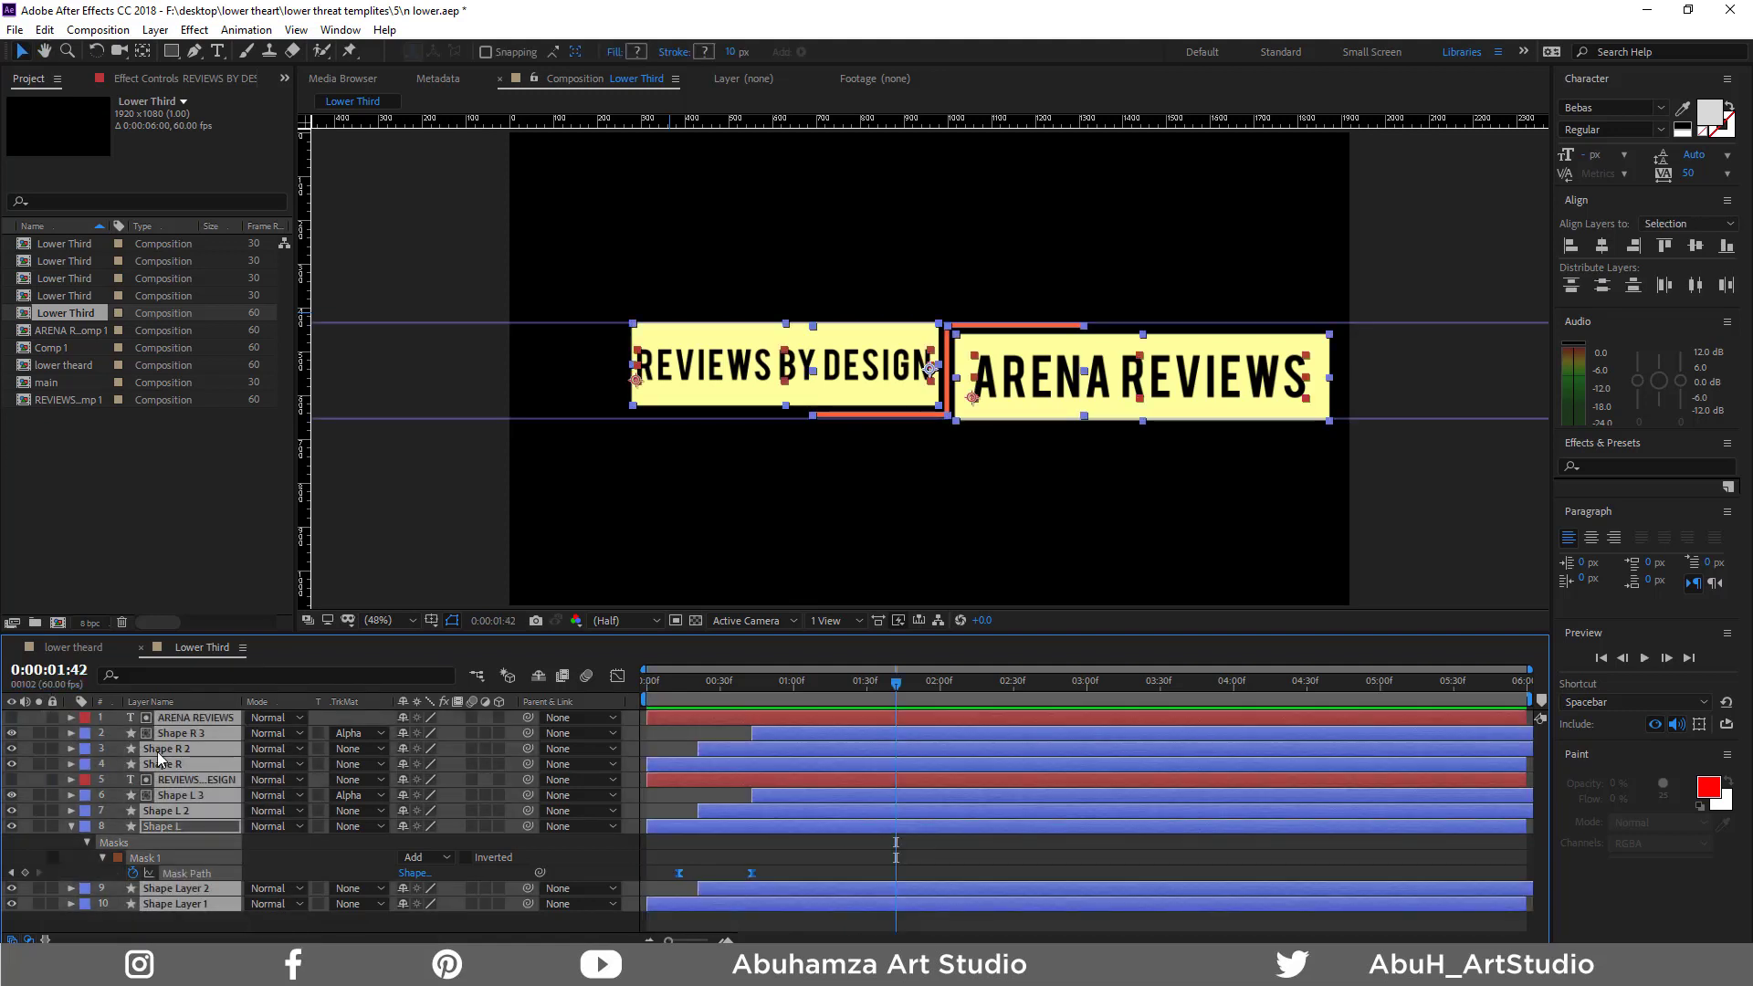
{"action": "right_click", "coordinate": [174, 747]}
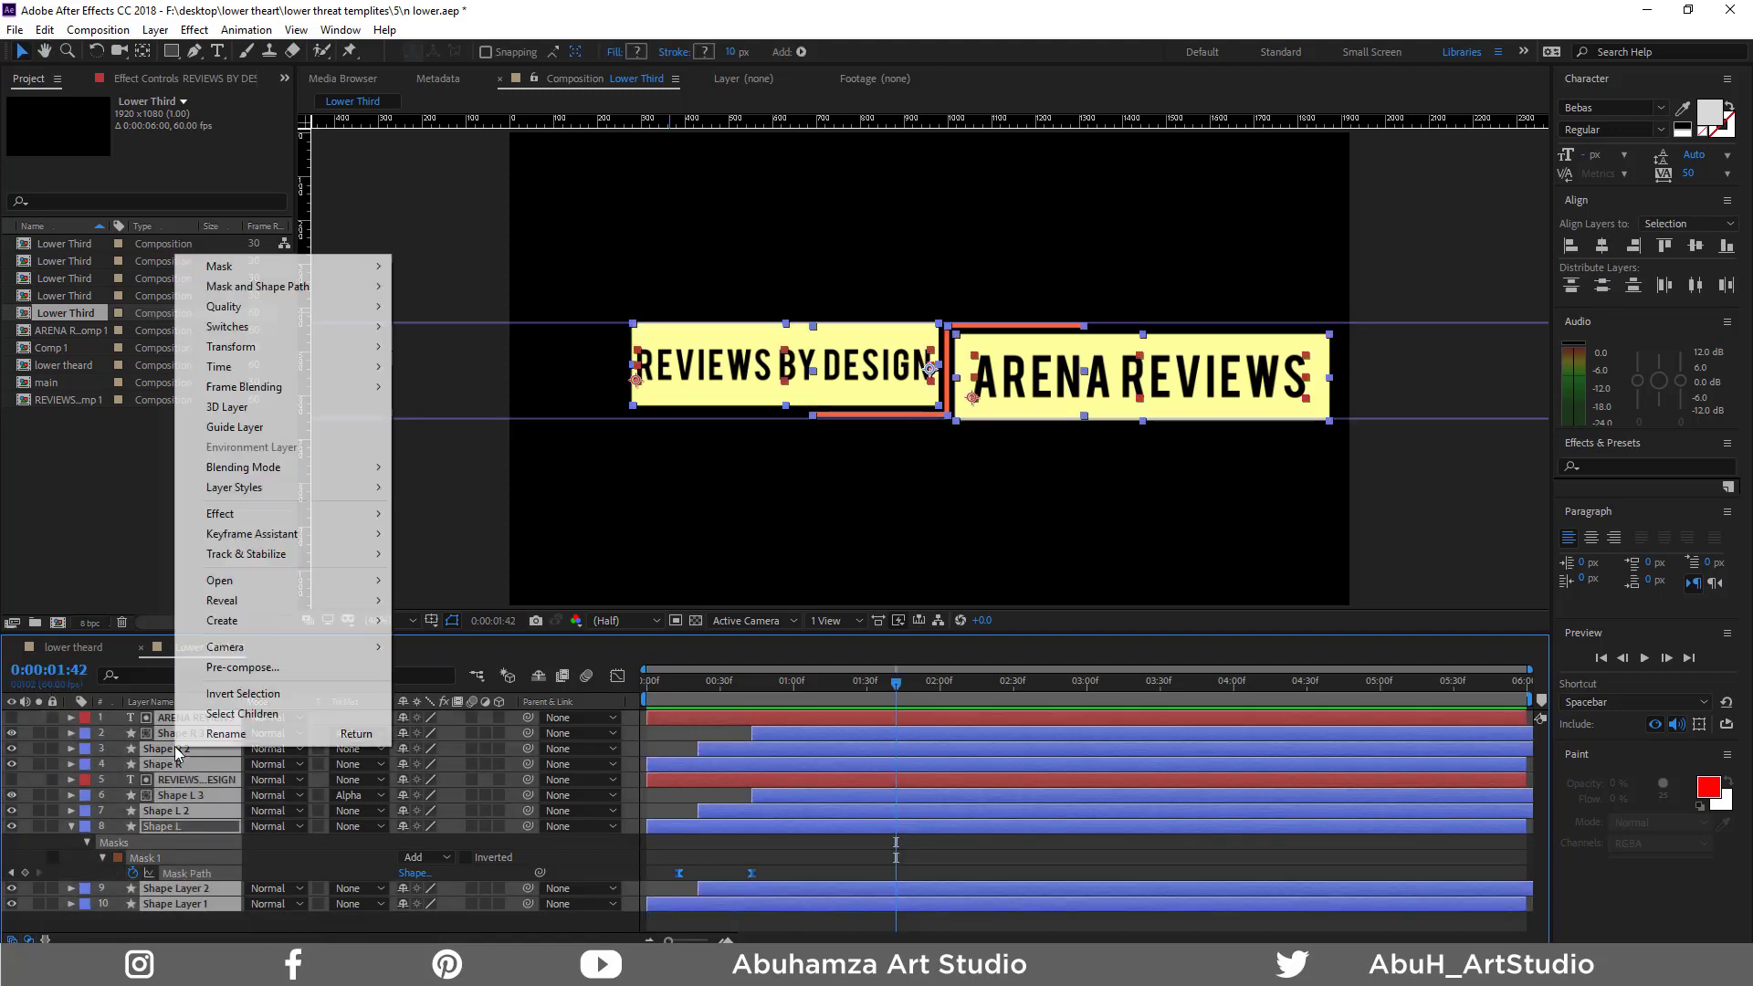
{"action": "left_click", "coordinate": [311, 668]}
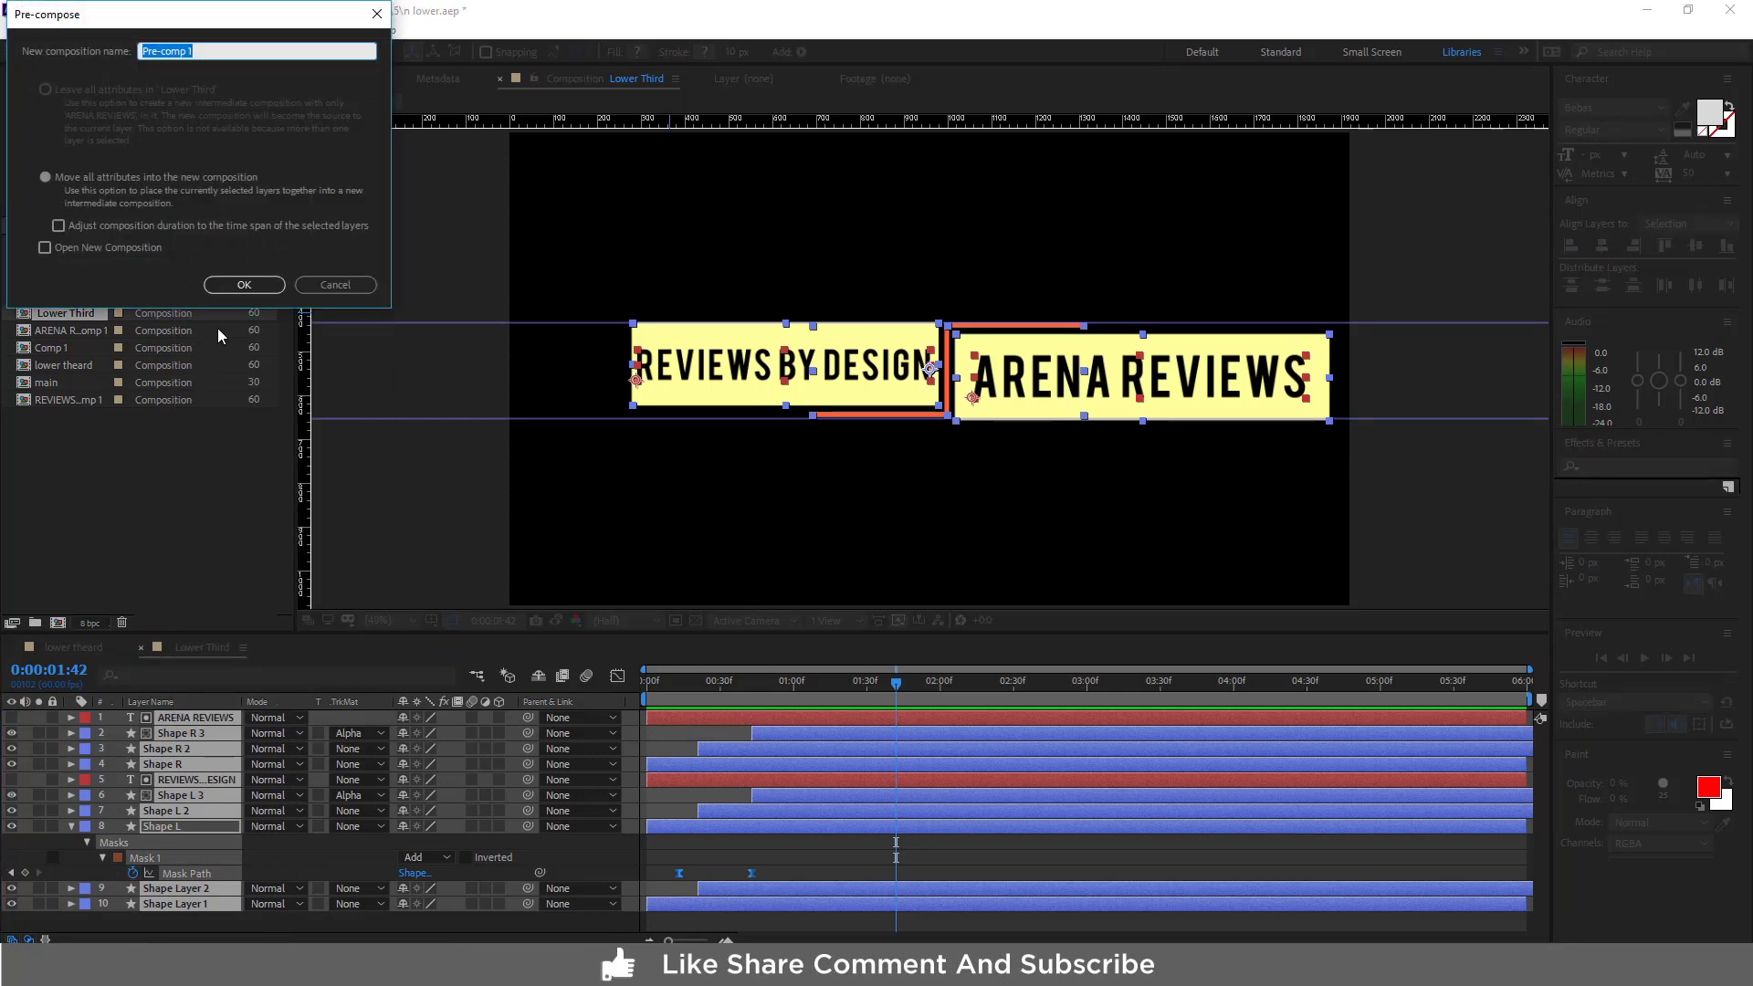
{"action": "type", "text": "mia"}
{"action": "type", "text": "in"}
{"action": "key", "text": "Return"}
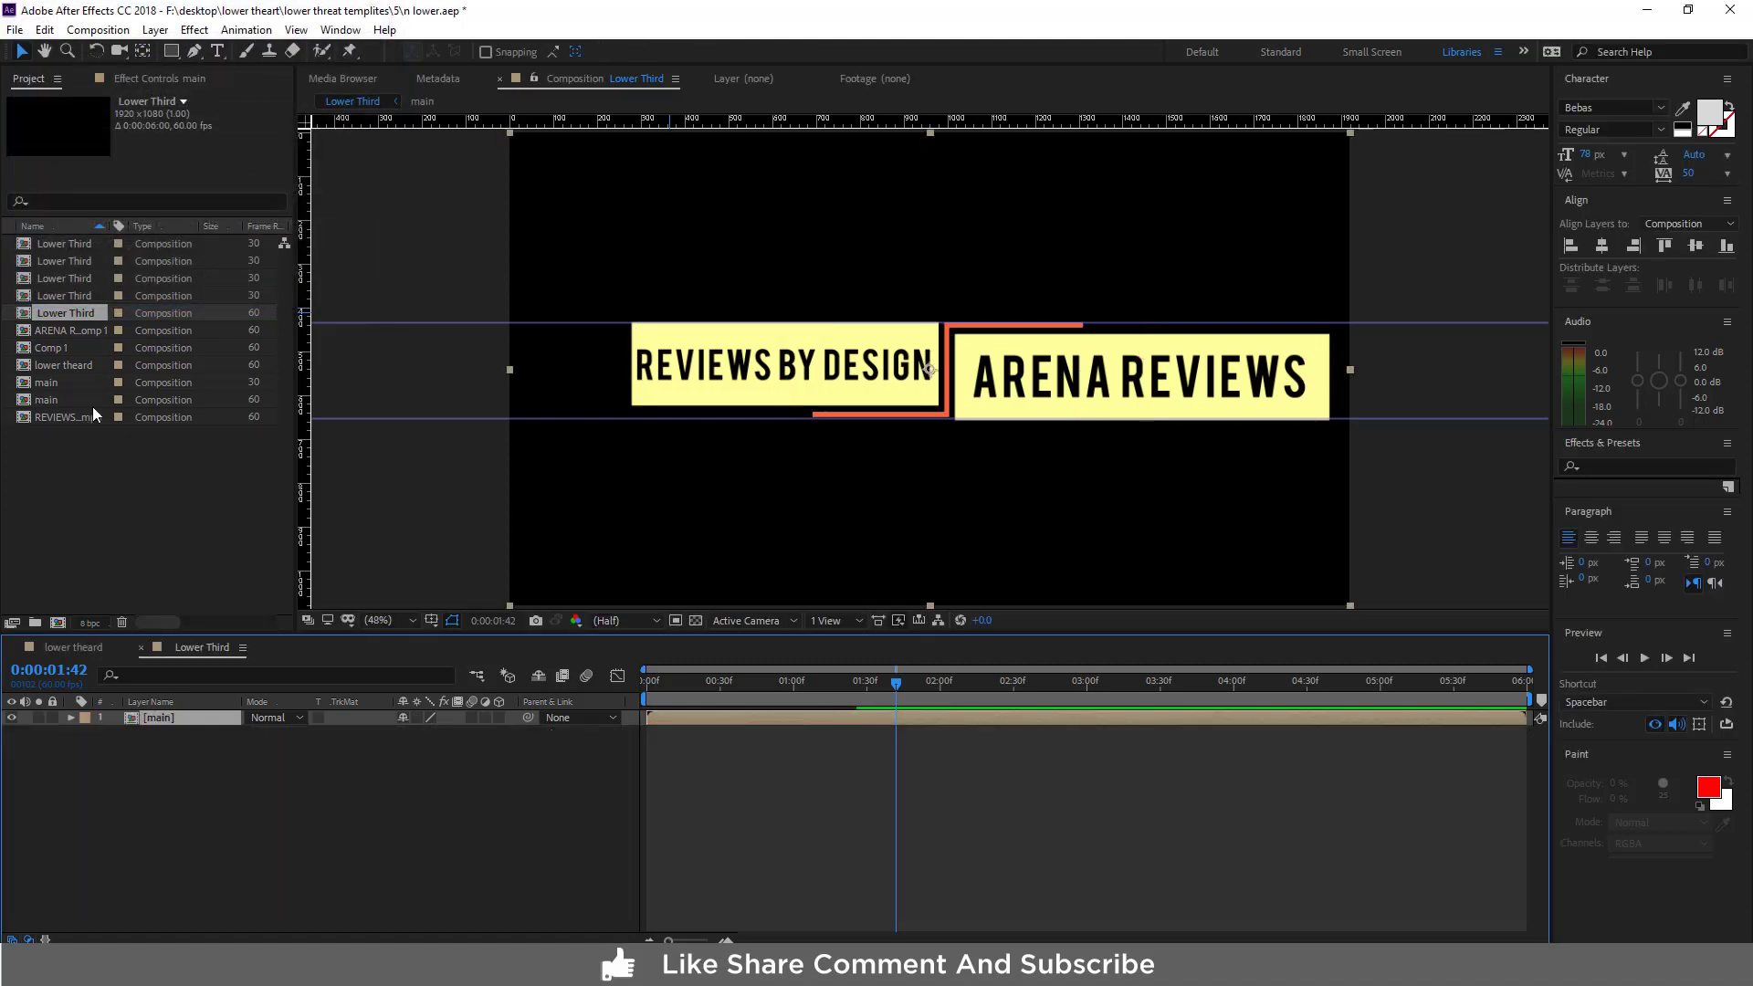
Enable Time Remapping on the main layer
{"action": "left_click_drag", "start_coordinate": [896, 683], "coordinate": [570, 699]}
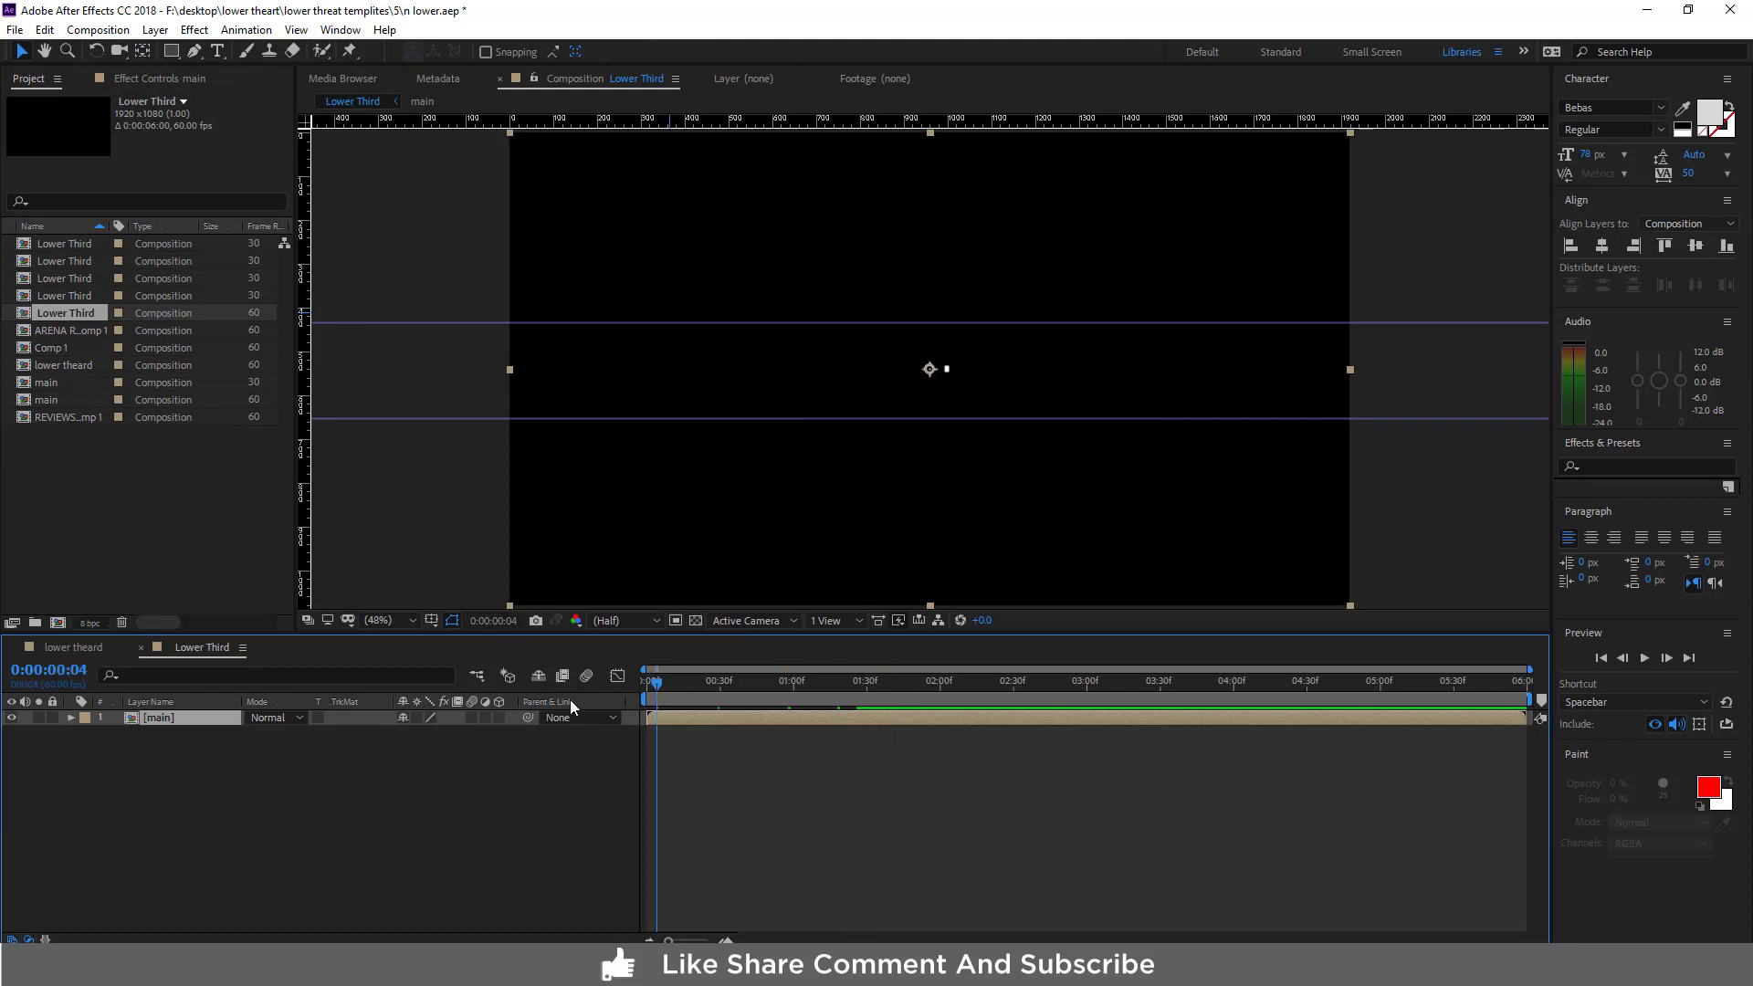
{"action": "right_click", "coordinate": [210, 715]}
{"action": "mouse_move", "coordinate": [318, 335]}
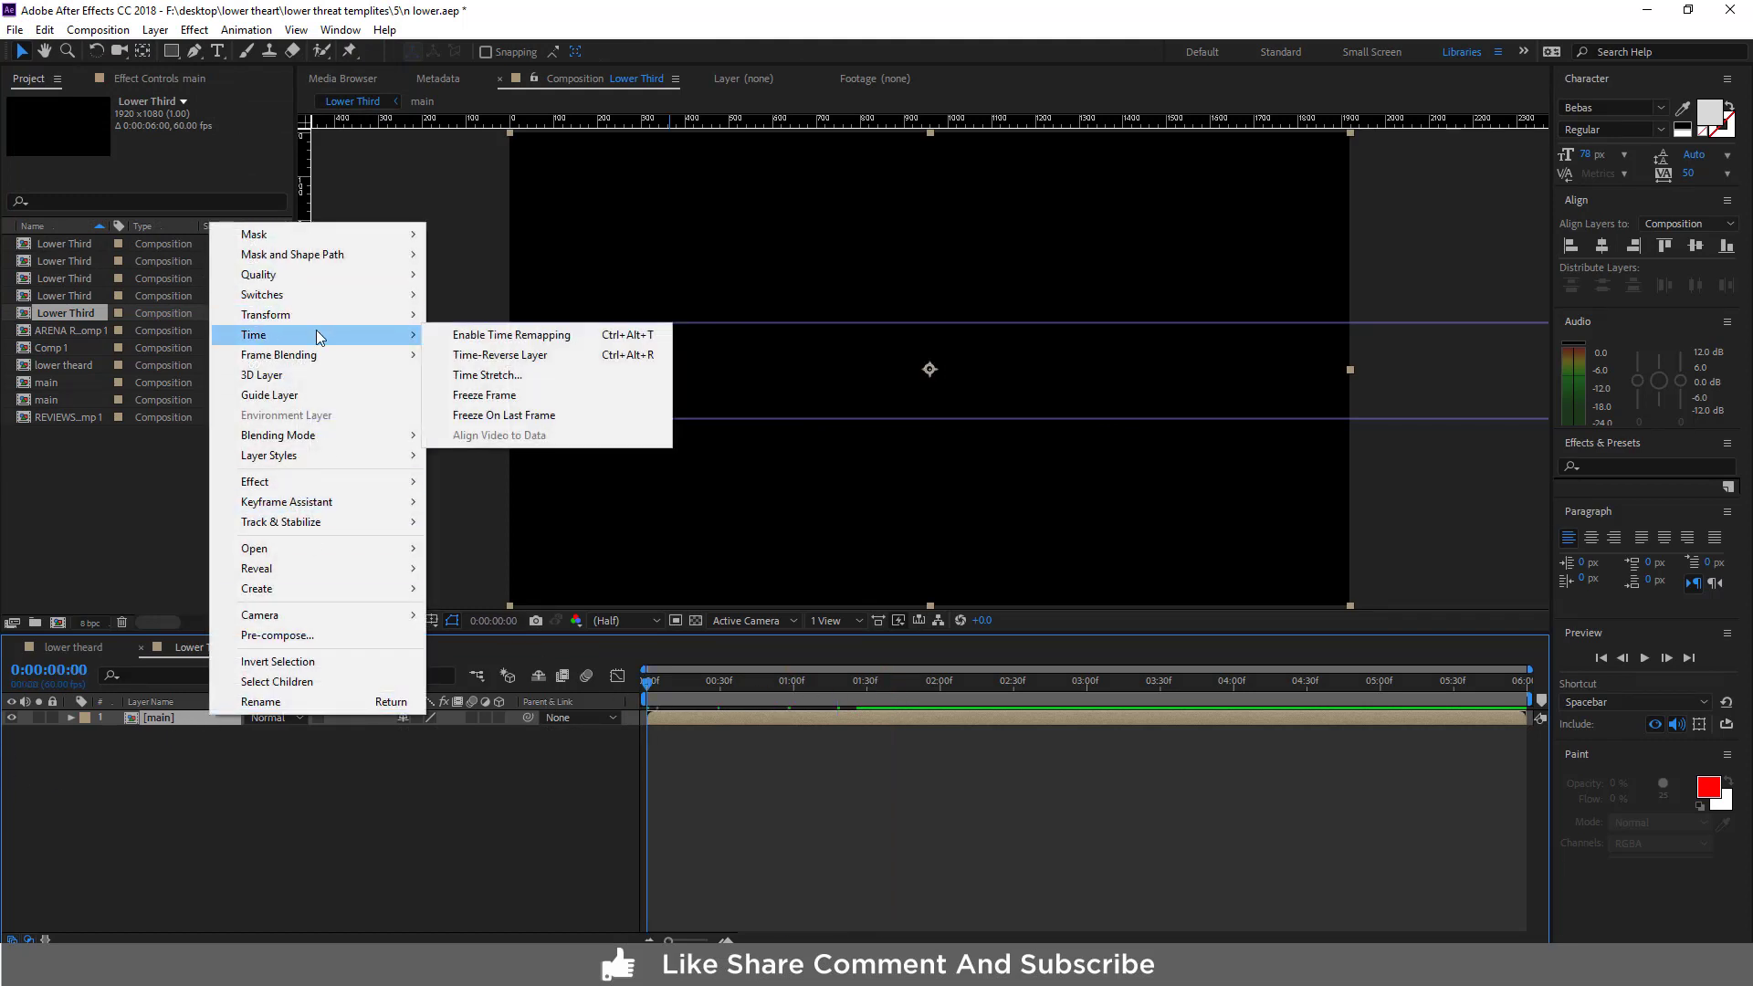
{"action": "left_click", "coordinate": [534, 334]}
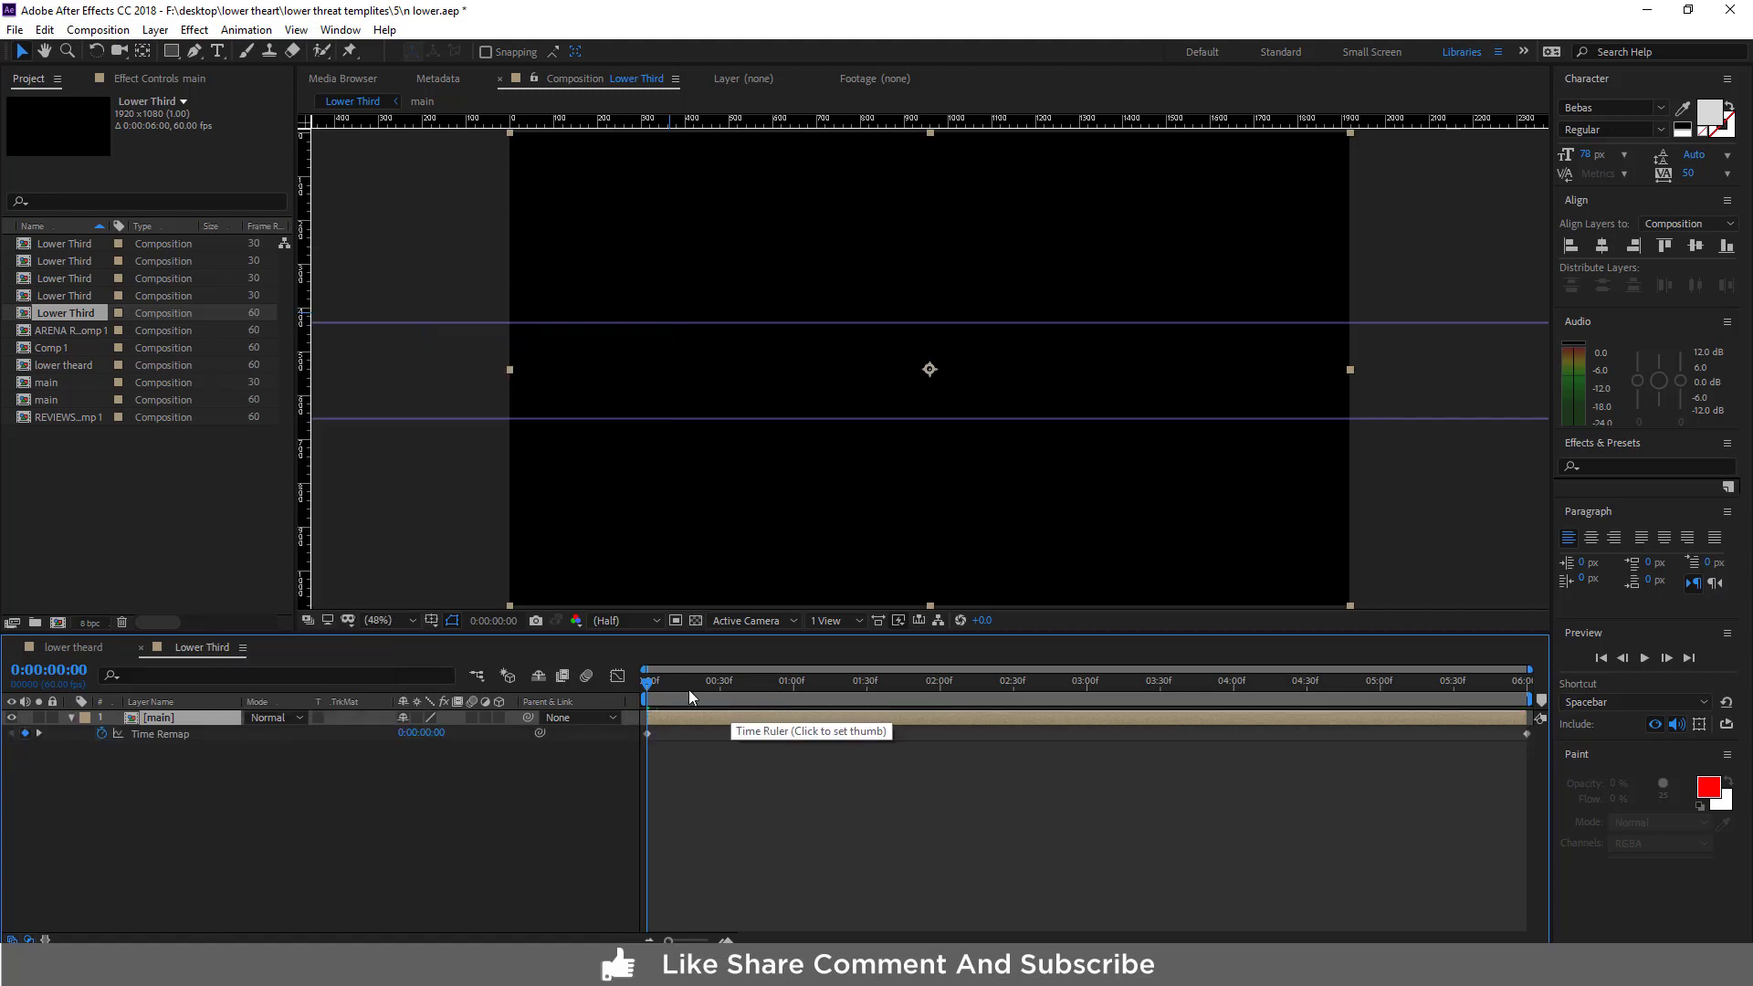
Add a Time Remap keyframe at 0:00:02:57 to hold the lower third
{"action": "left_click_drag", "start_coordinate": [647, 683], "coordinate": [1091, 717]}
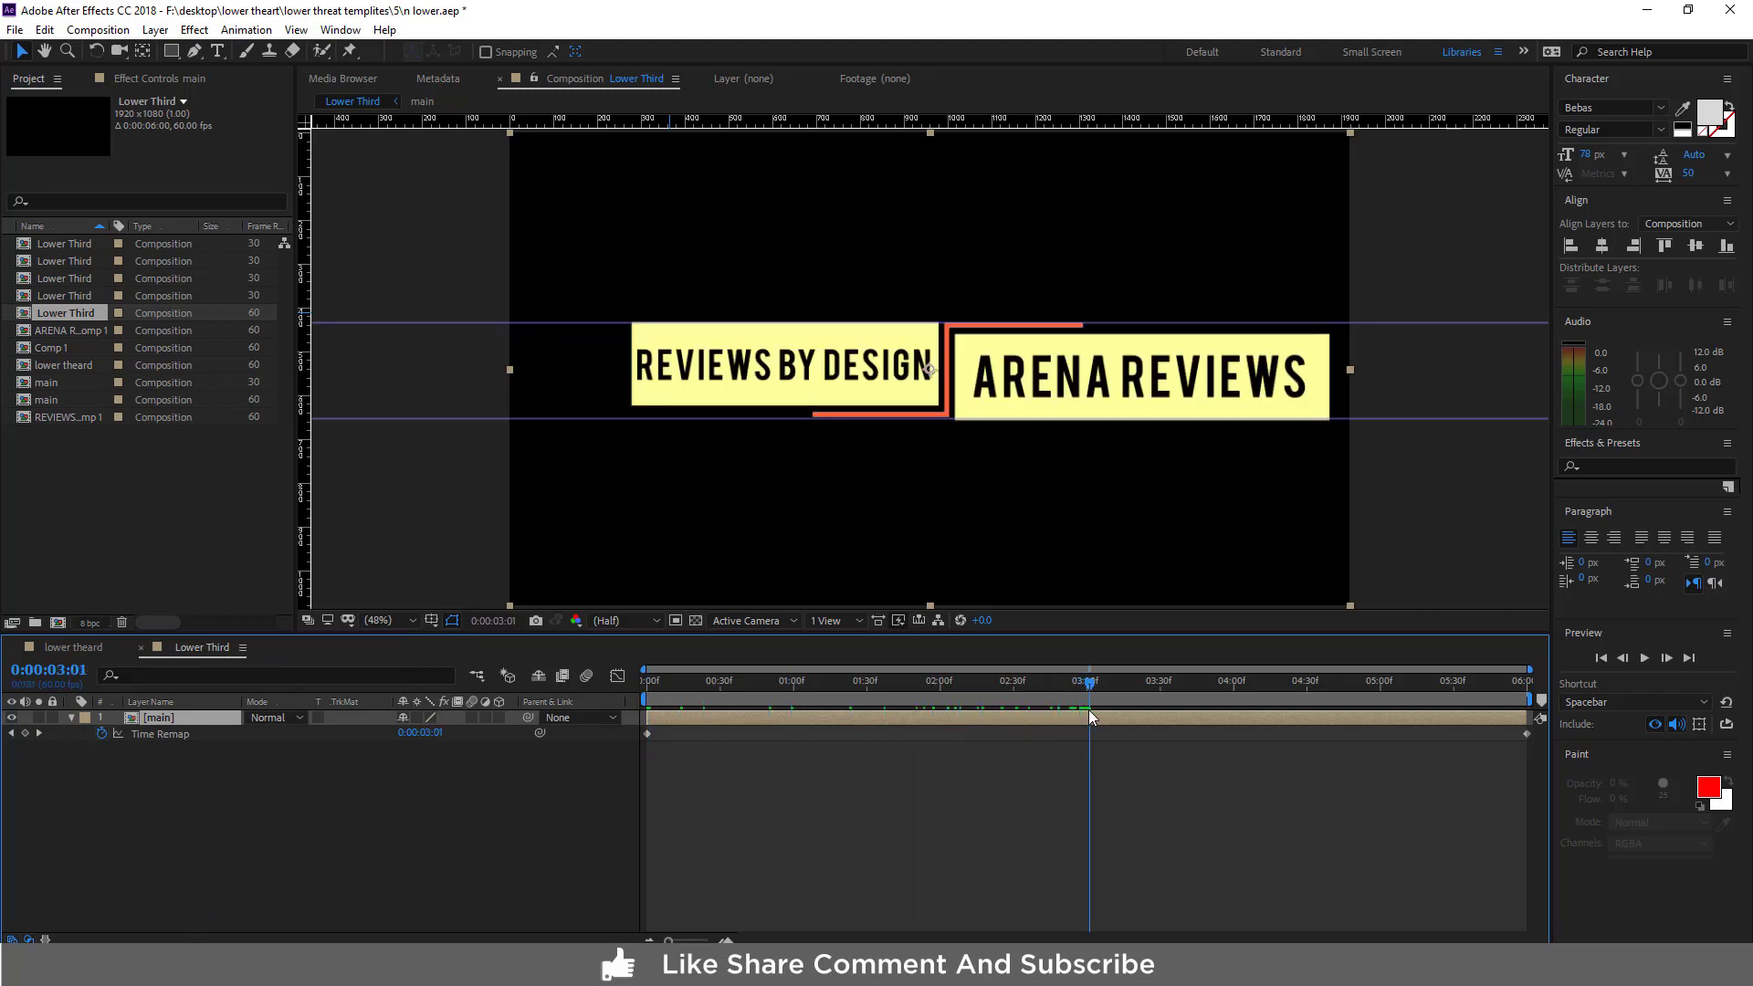
{"action": "left_click_drag", "start_coordinate": [1091, 717], "coordinate": [1080, 717]}
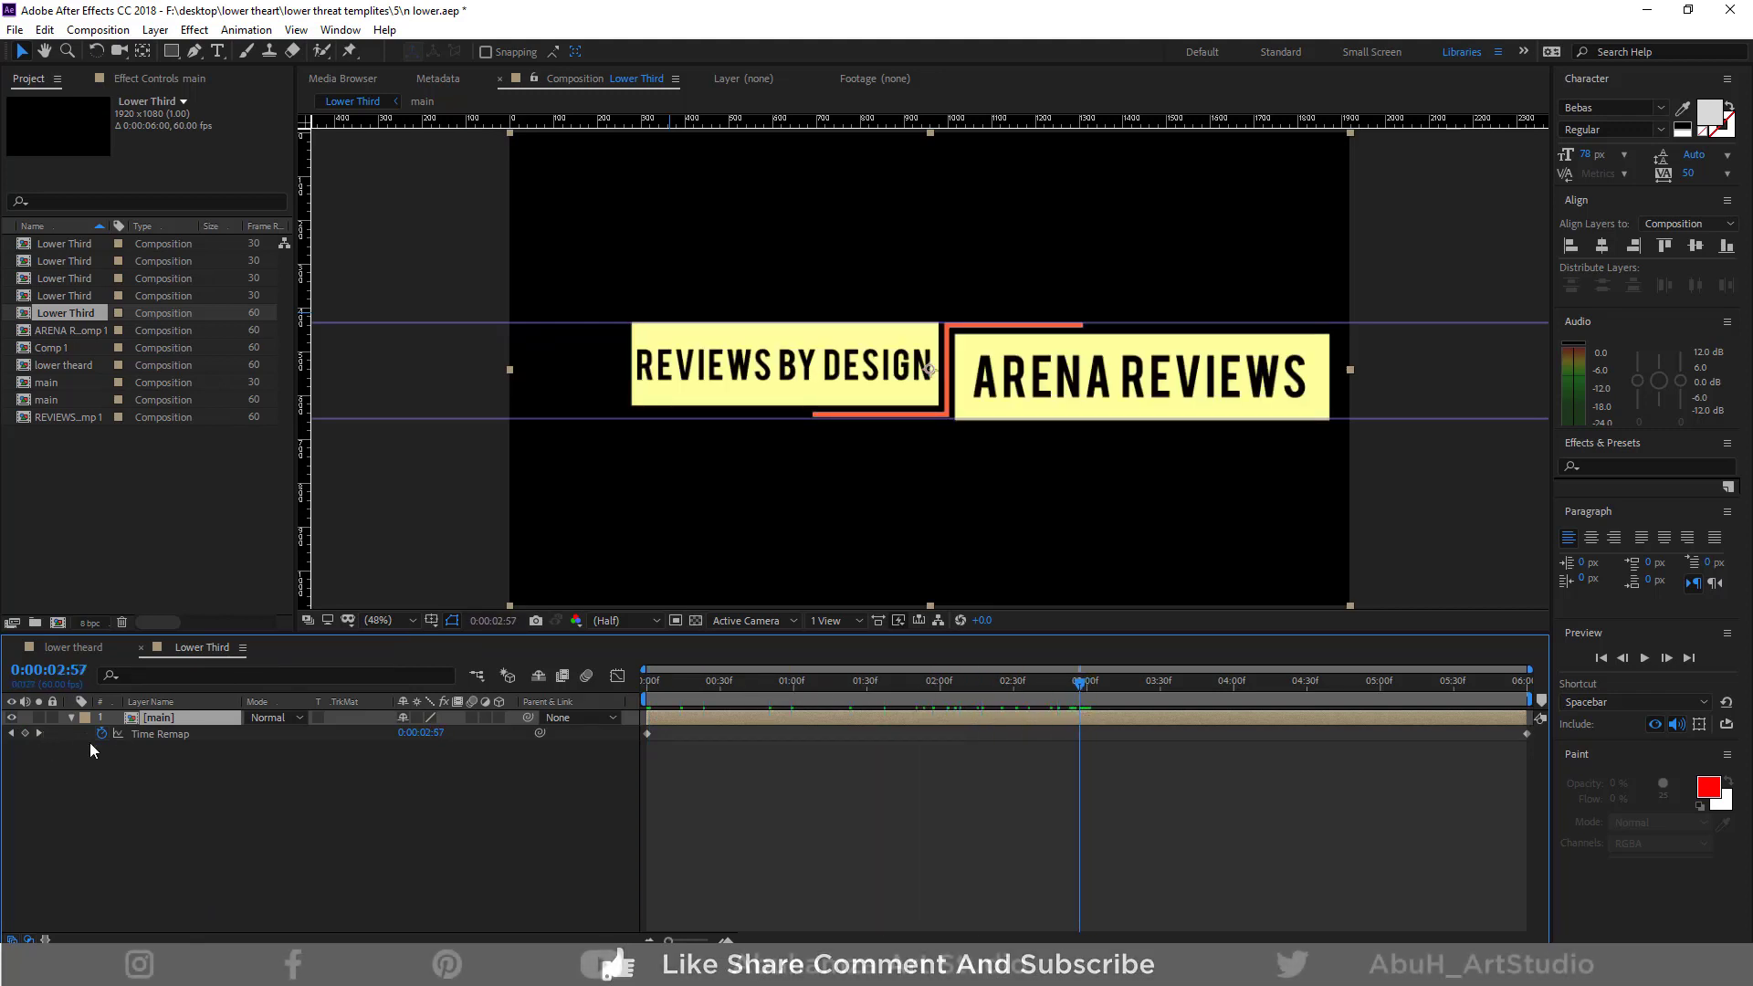
{"action": "left_click", "coordinate": [24, 733]}
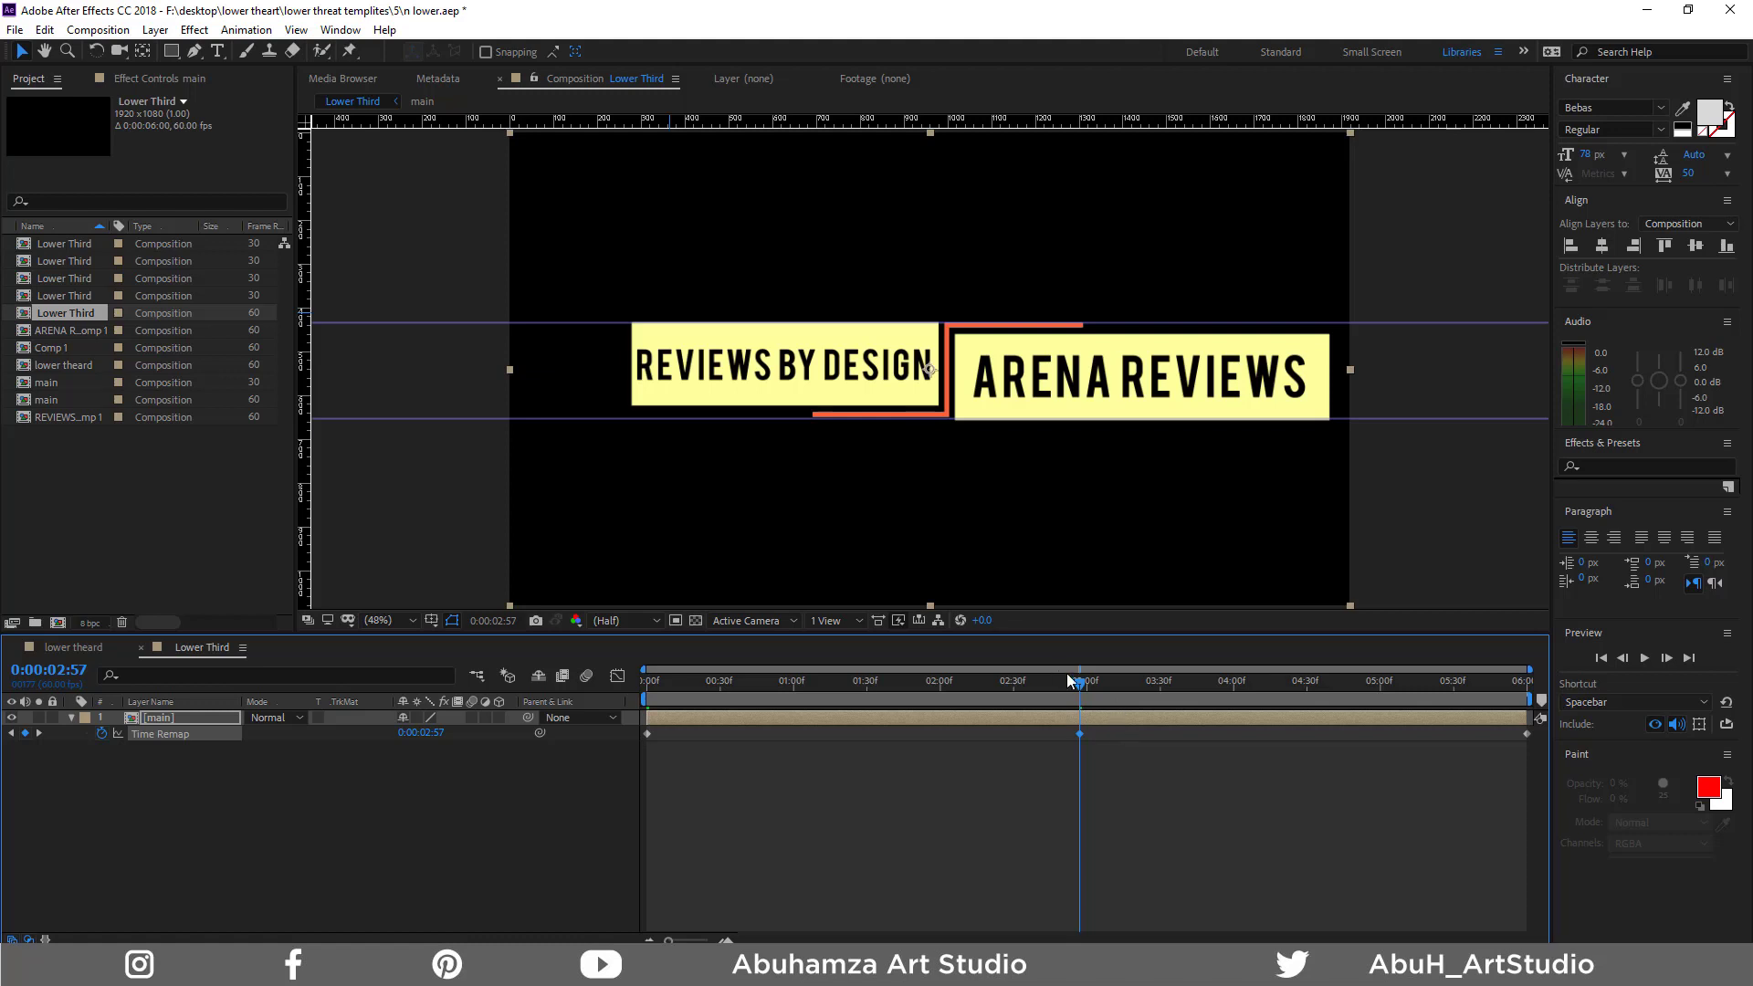
Paste the starting Time Remap value at 0:00:05:31 and delete the old end keyframe
{"action": "left_click", "coordinate": [648, 733]}
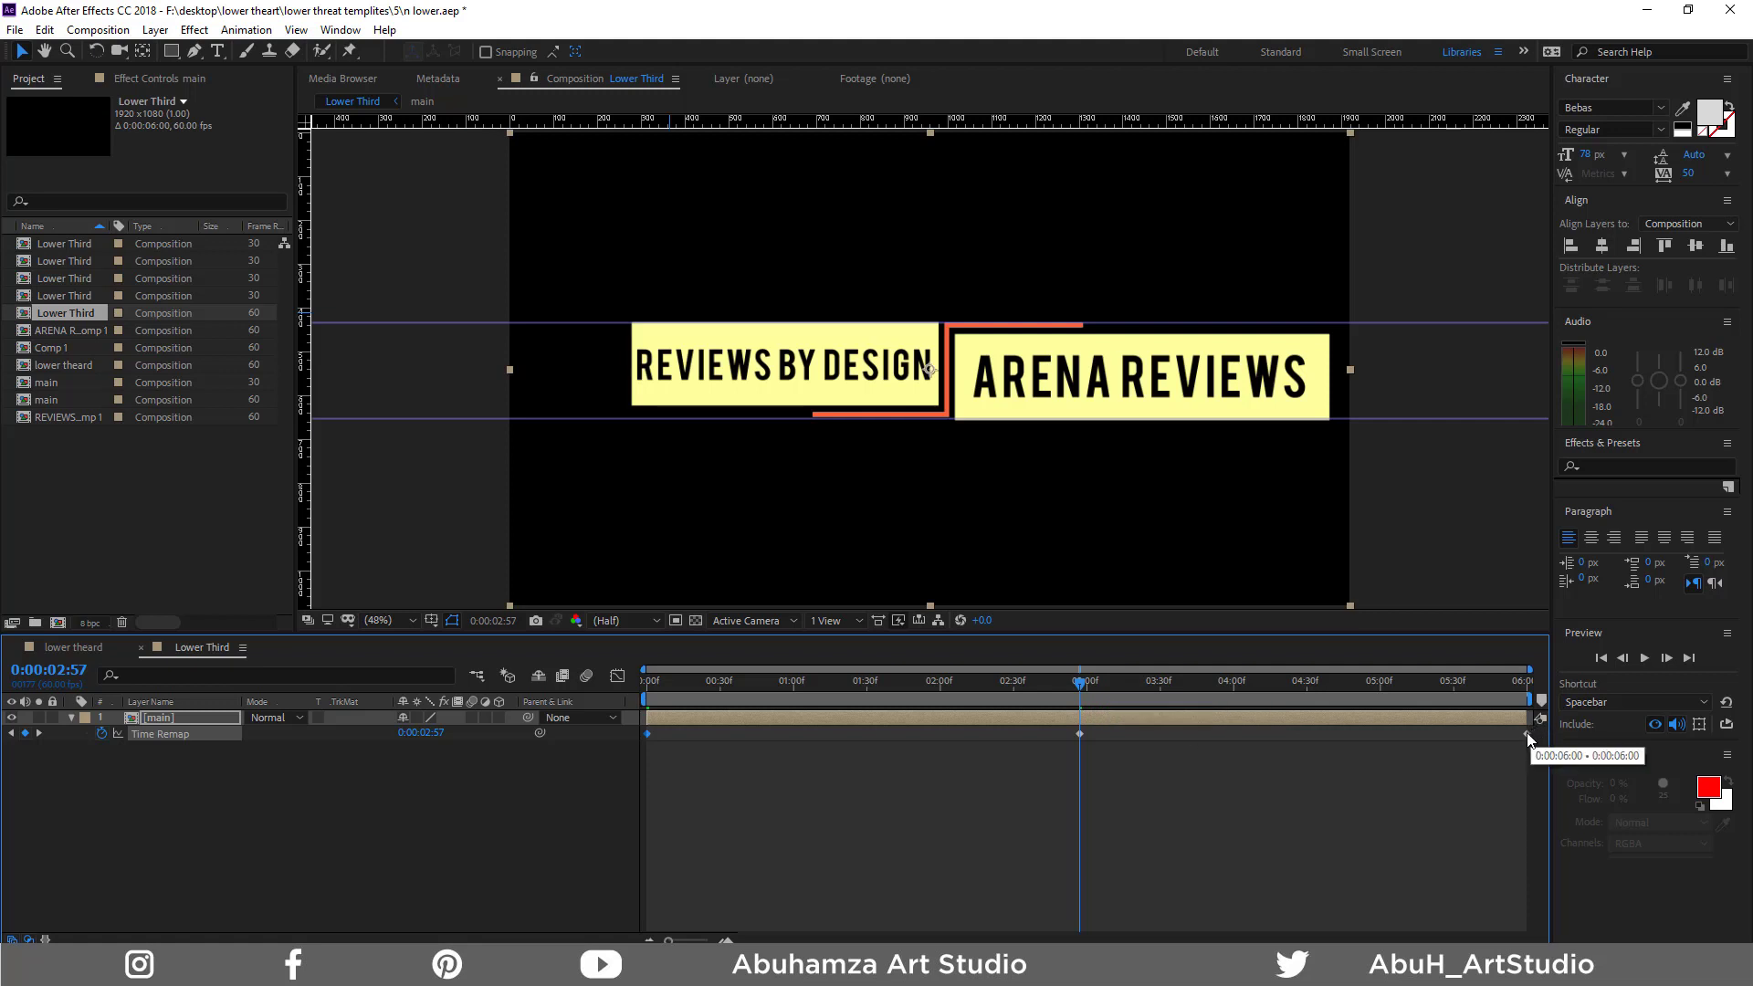
{"action": "left_click", "coordinate": [1084, 683]}
{"action": "left_click_drag", "start_coordinate": [1470, 699], "coordinate": [1455, 699]}
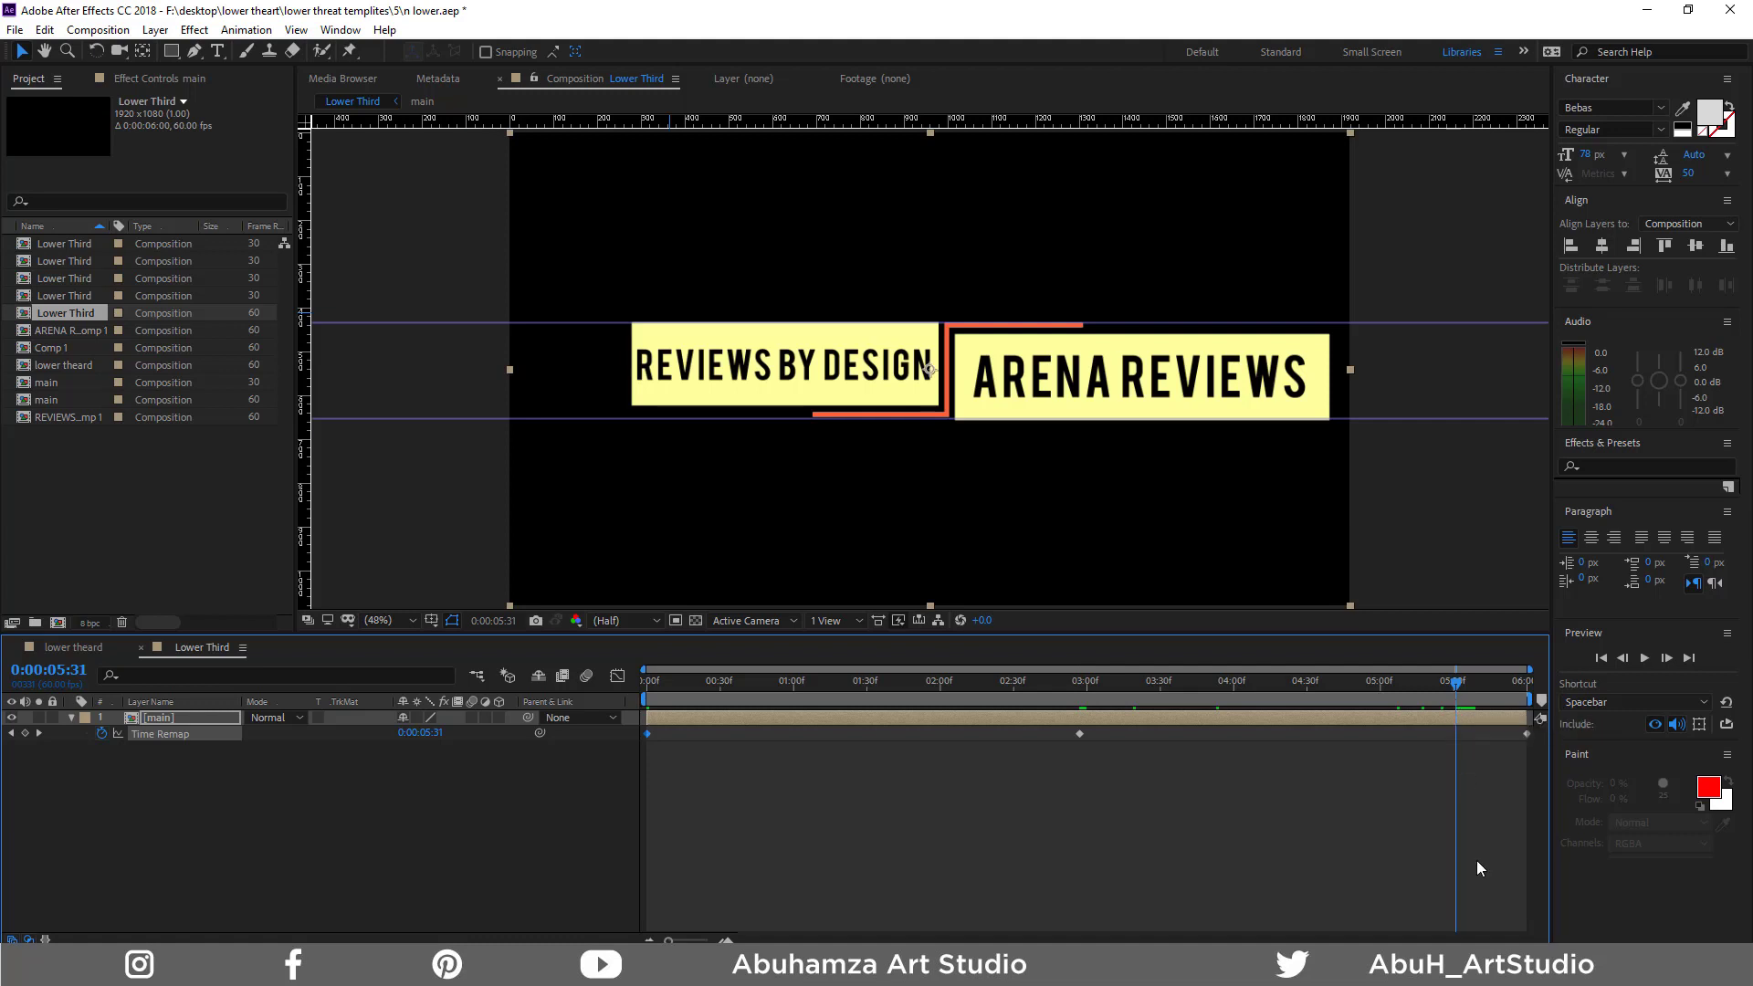
{"action": "key", "text": "ctrl+v"}
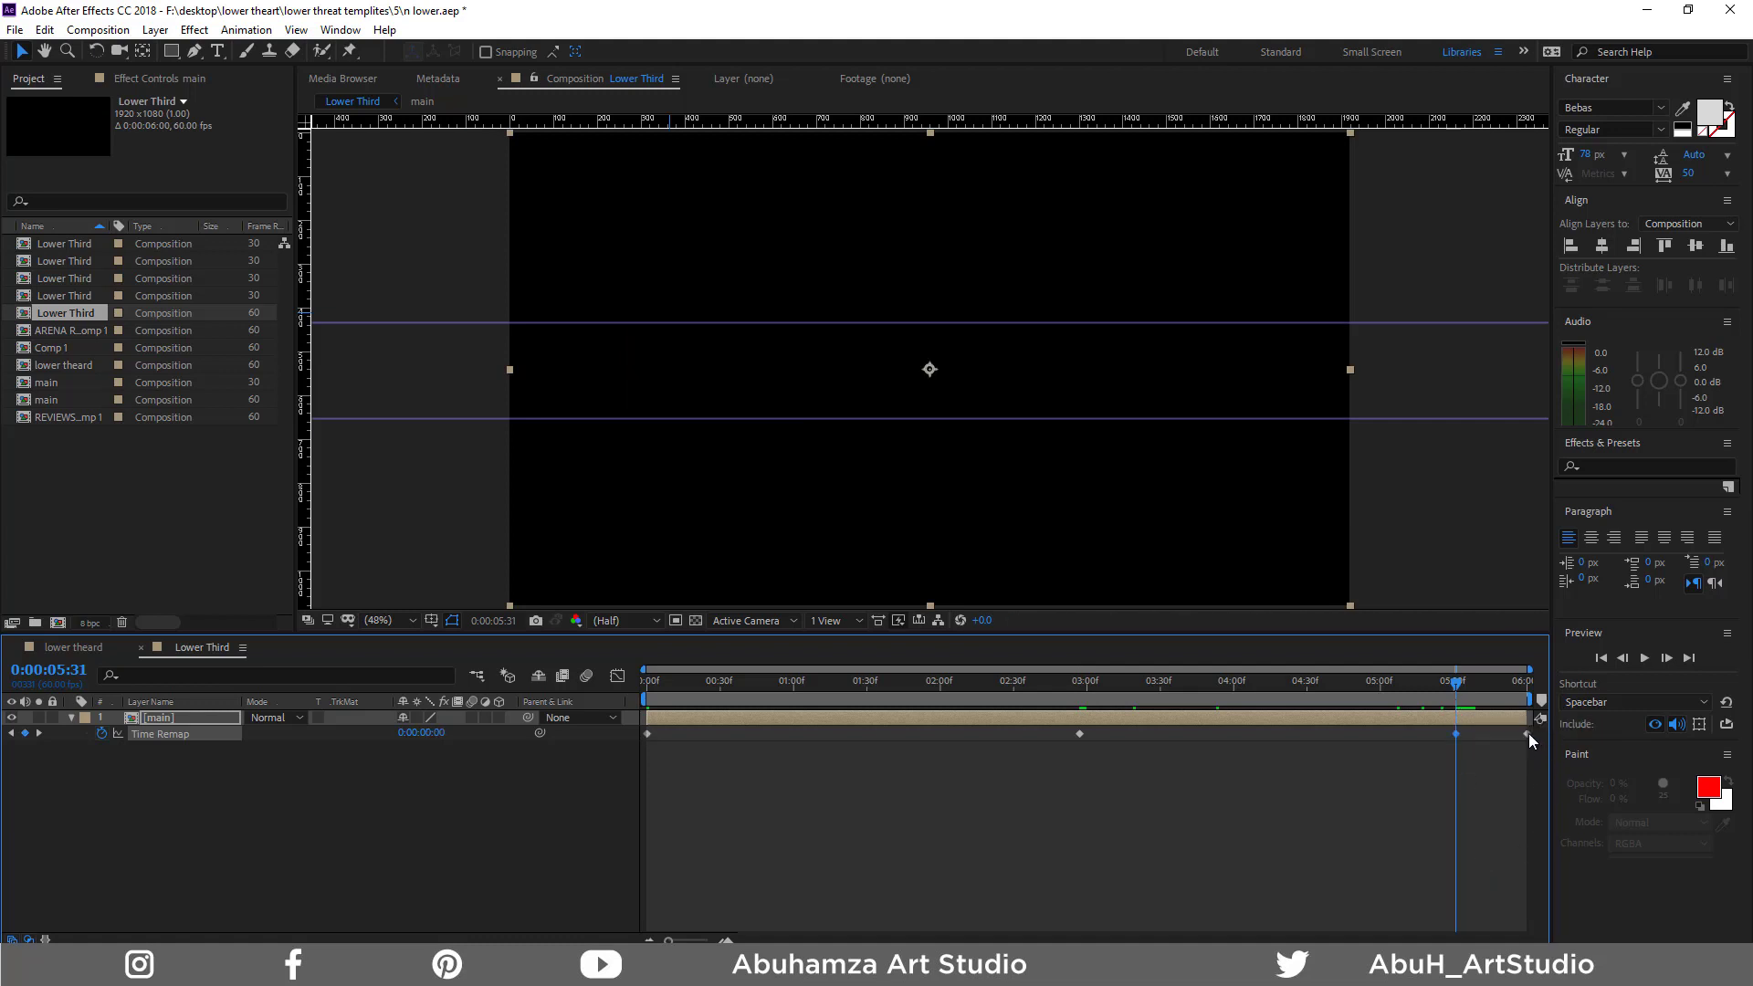
{"action": "left_click", "coordinate": [1526, 733]}
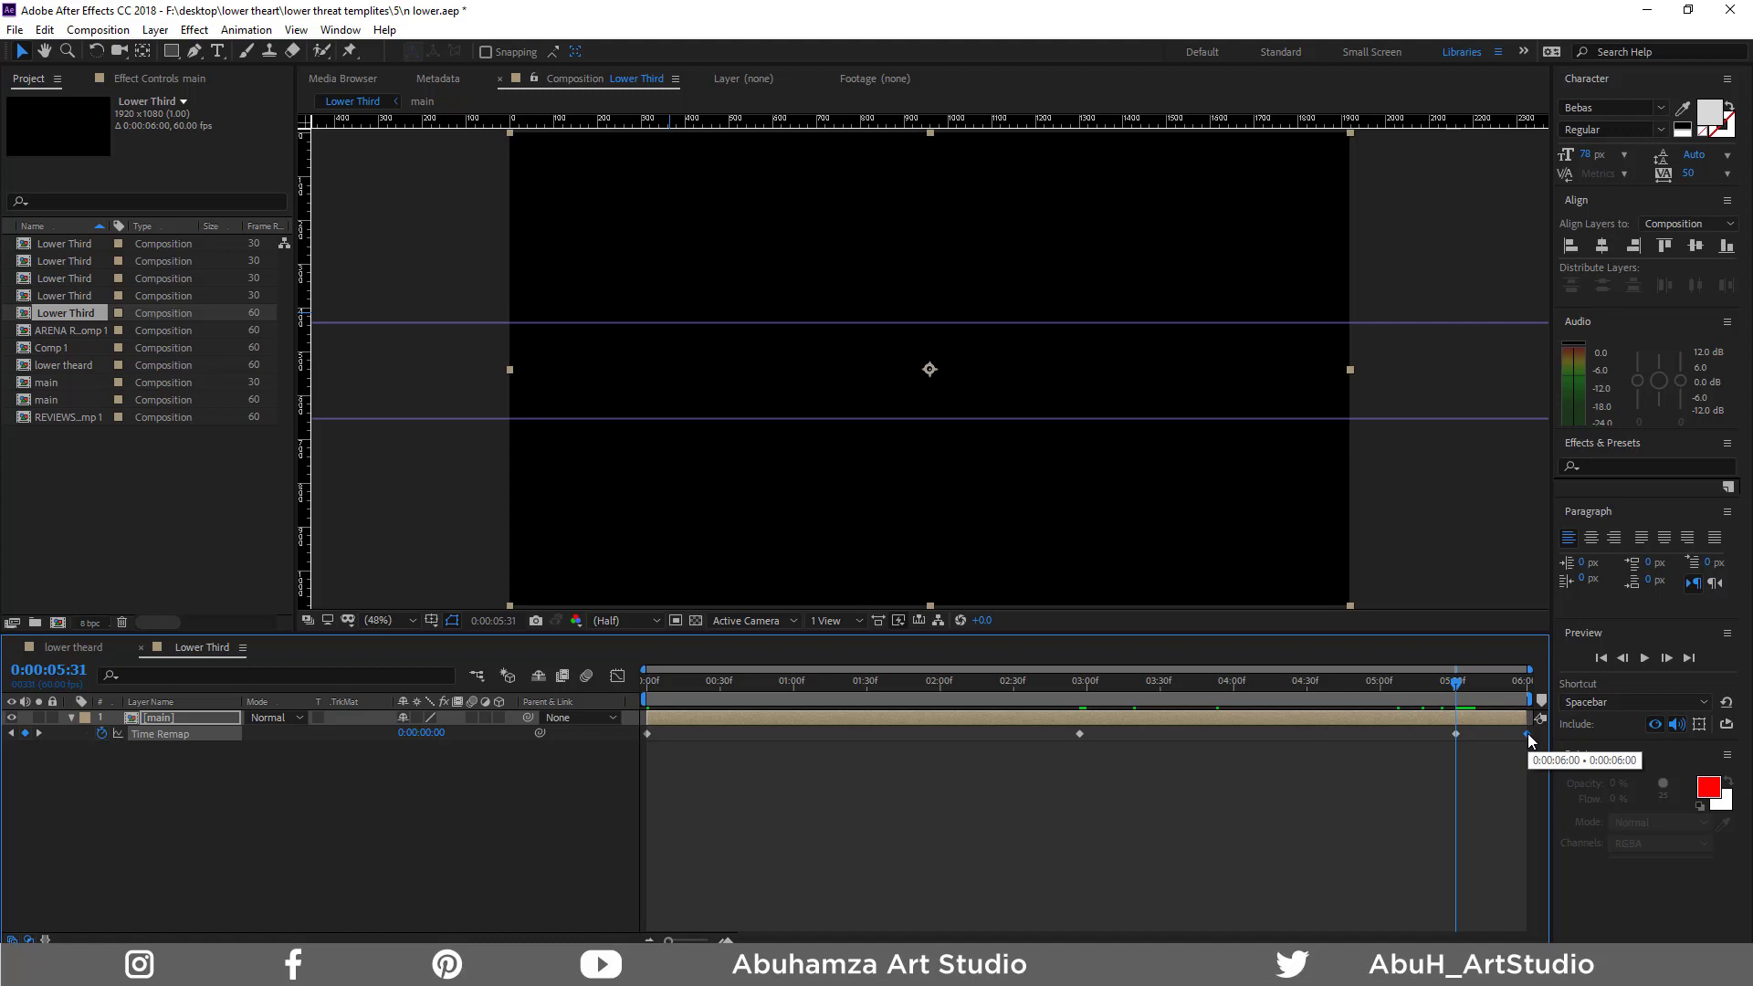
{"action": "key", "text": "Delete"}
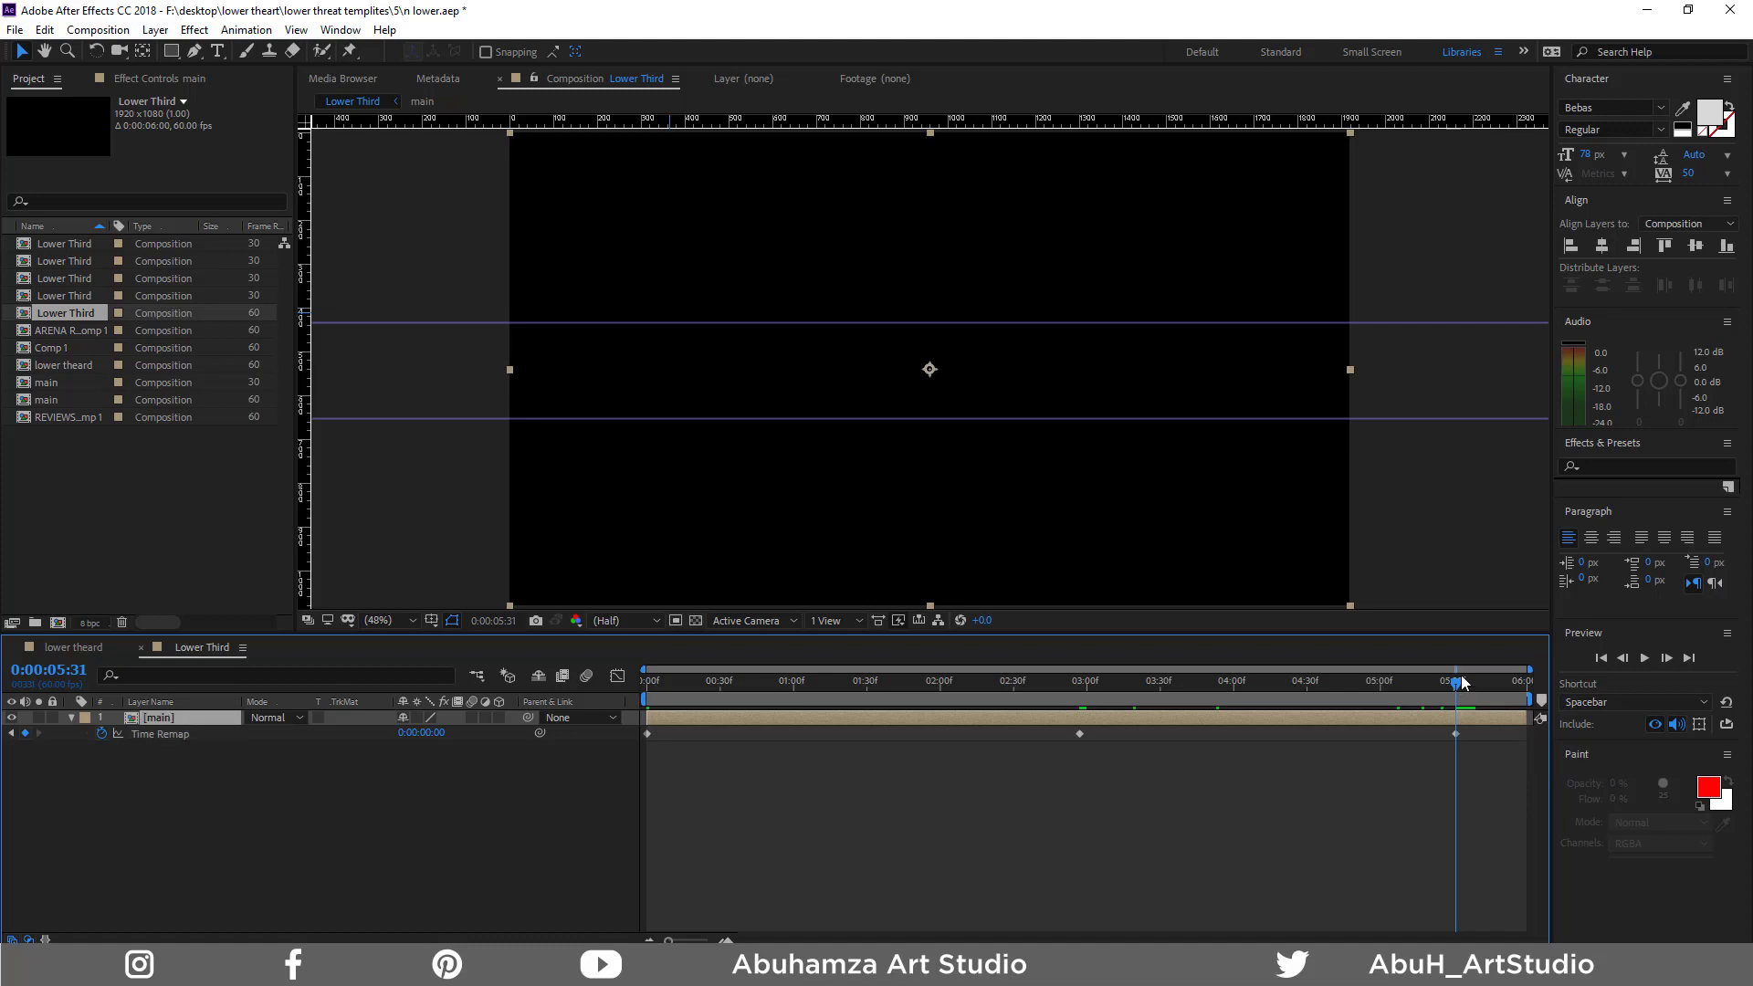
{"action": "left_click_drag", "start_coordinate": [1459, 683], "coordinate": [182, 705]}
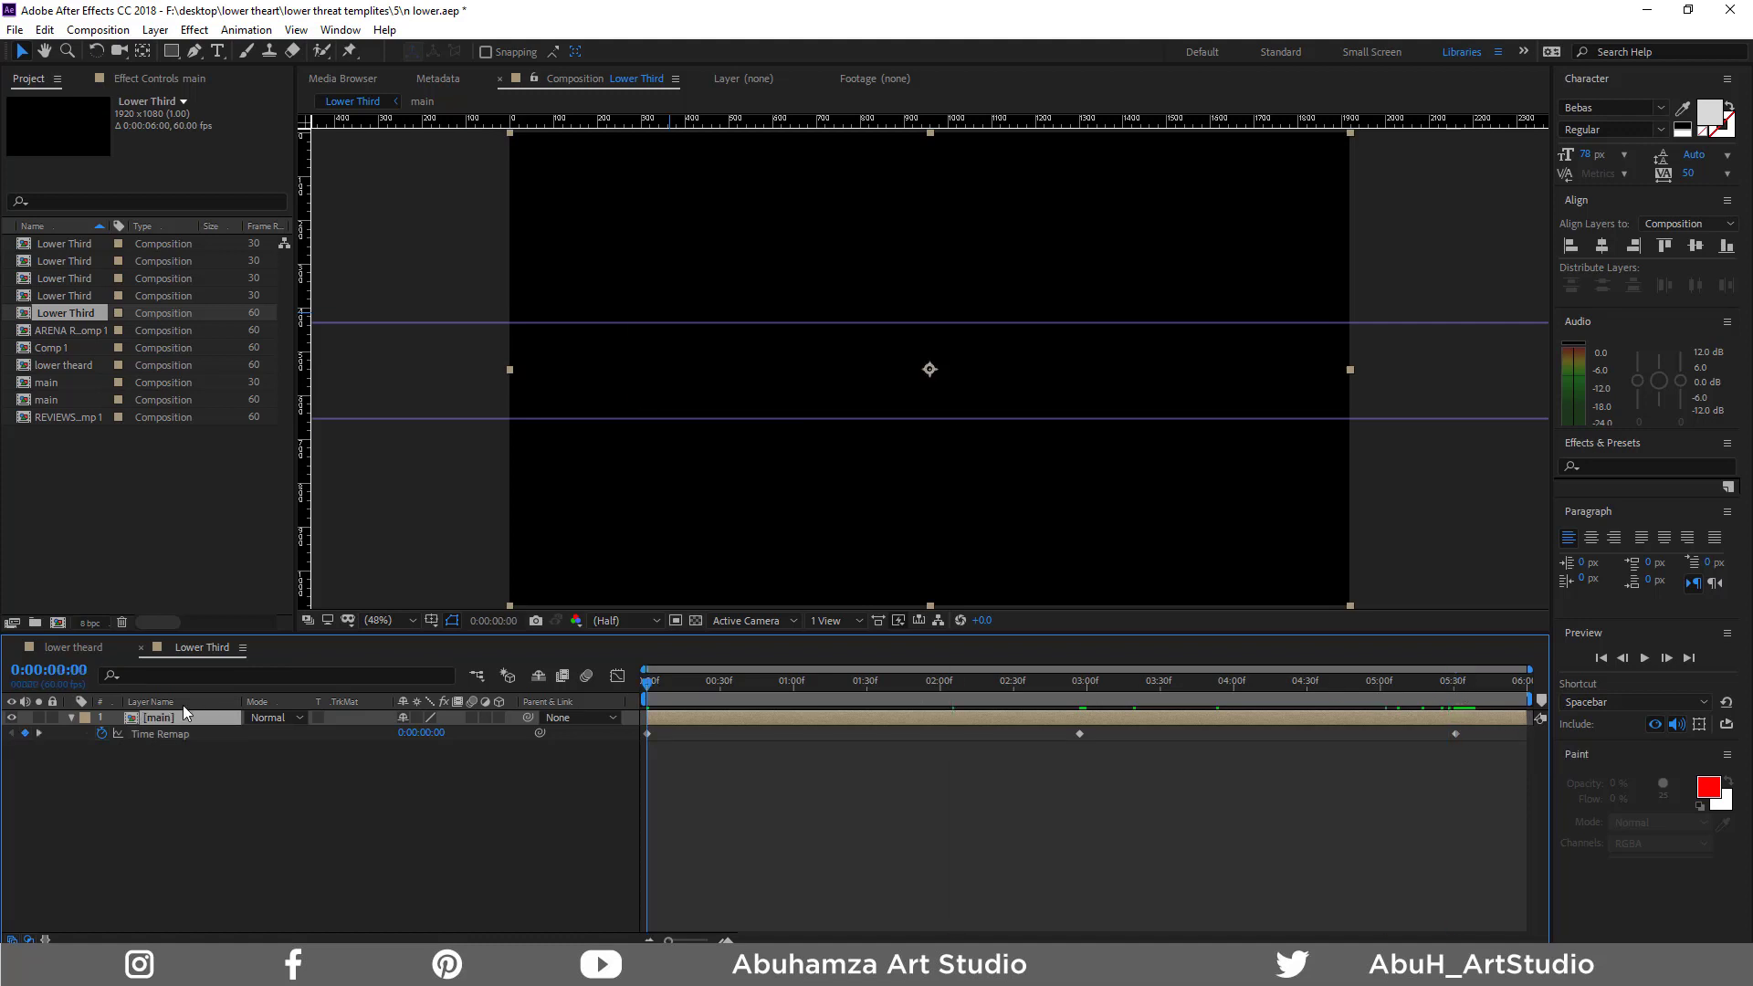
{"action": "key", "text": "space"}
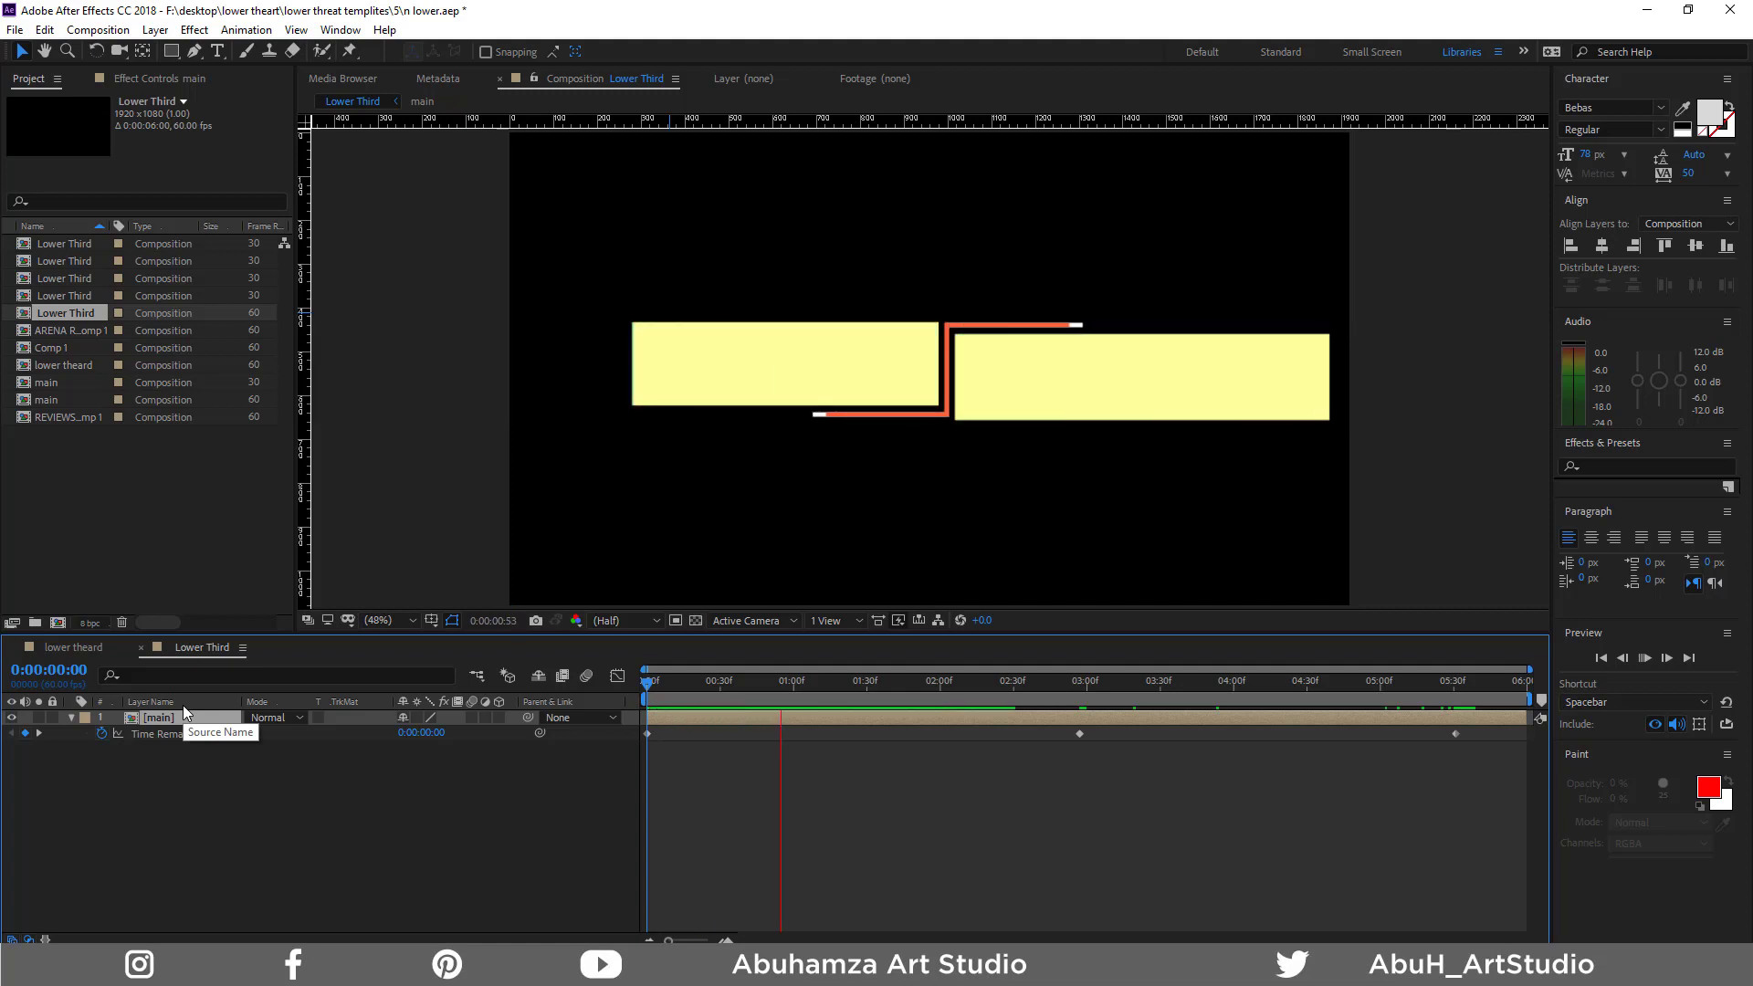